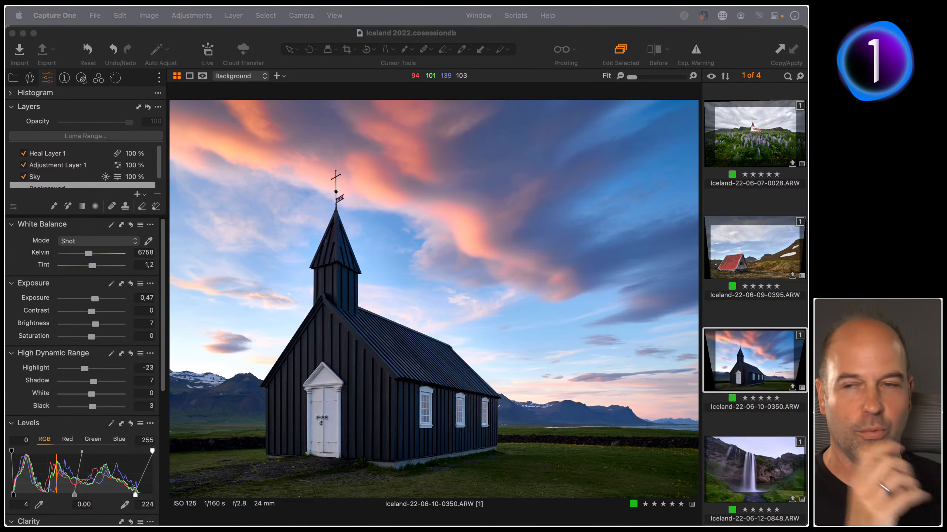
# Try the Icons and Text display for the tool tabs, and return them to Icons Only (Compact)
pyautogui.click(225, 90)
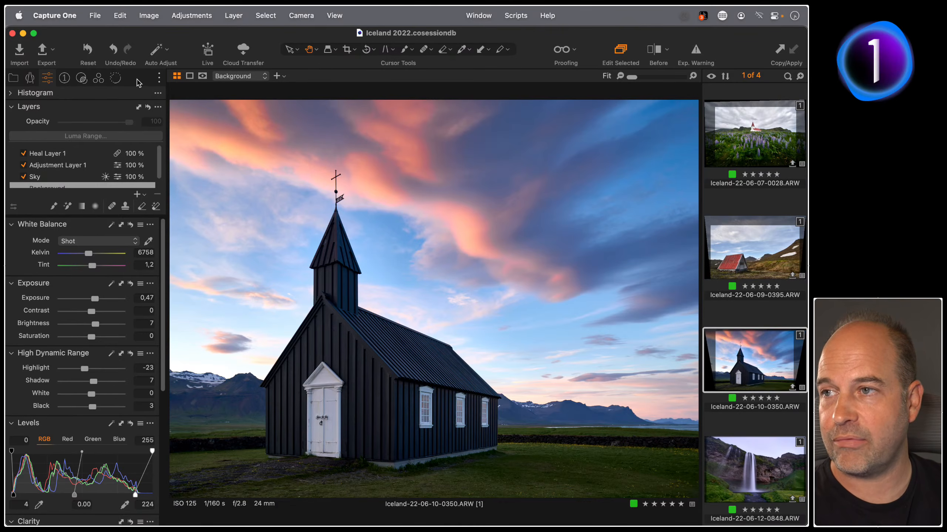
pyautogui.click(158, 76)
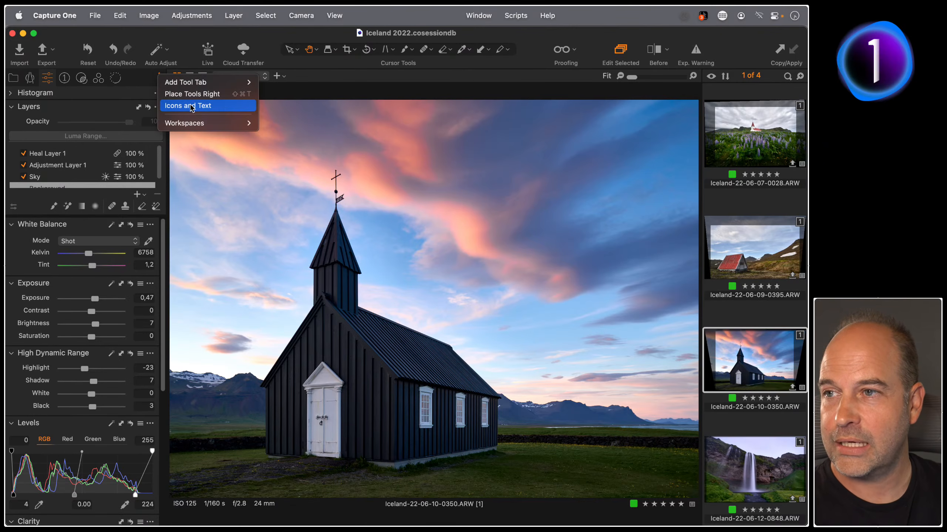
pyautogui.click(226, 107)
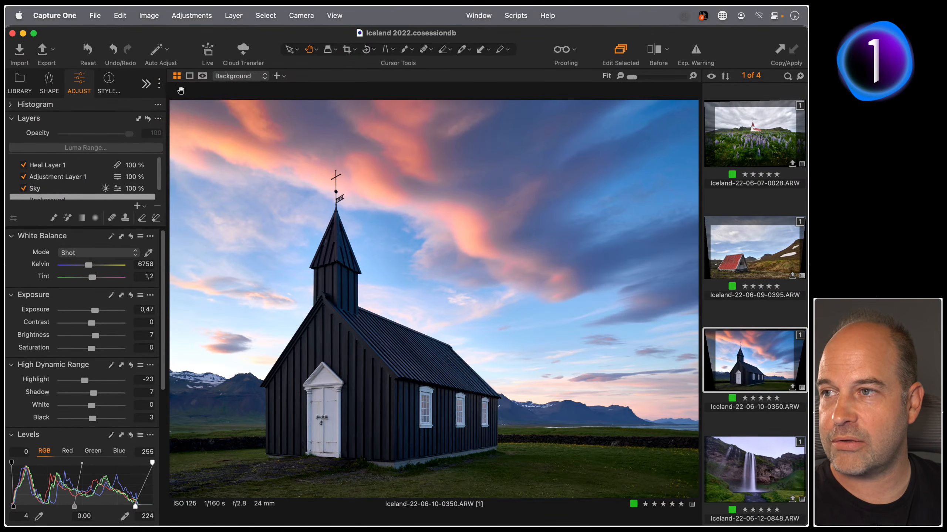
pyautogui.click(159, 80)
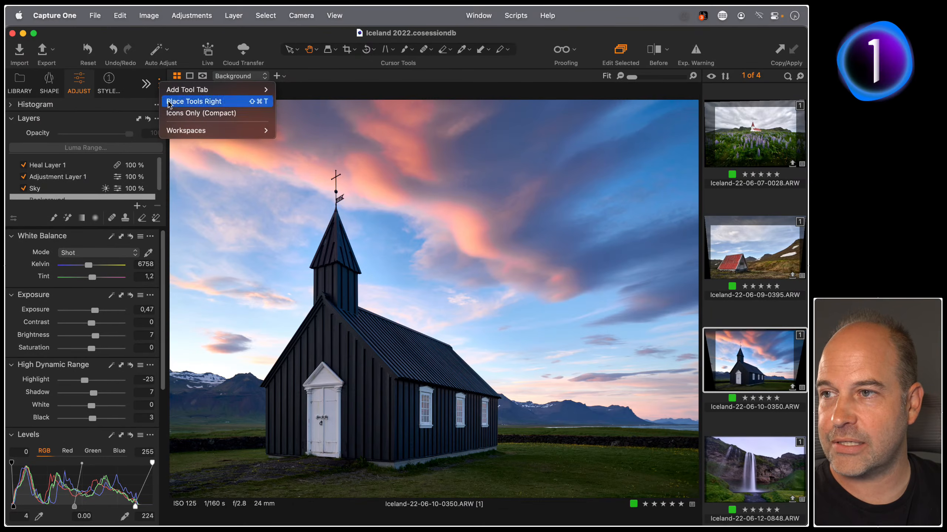
pyautogui.click(224, 113)
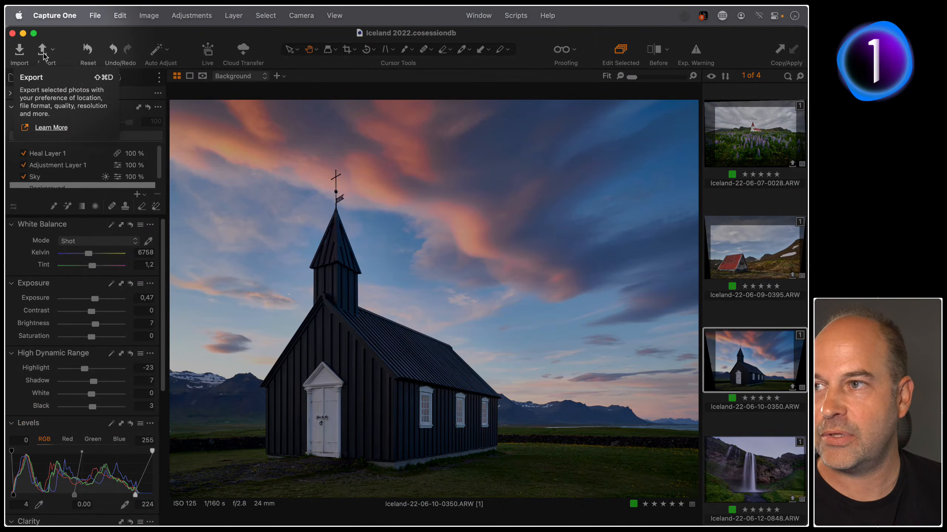
# View the export window's recipes and settings for the selected black church image, and close it
pyautogui.click(44, 55)
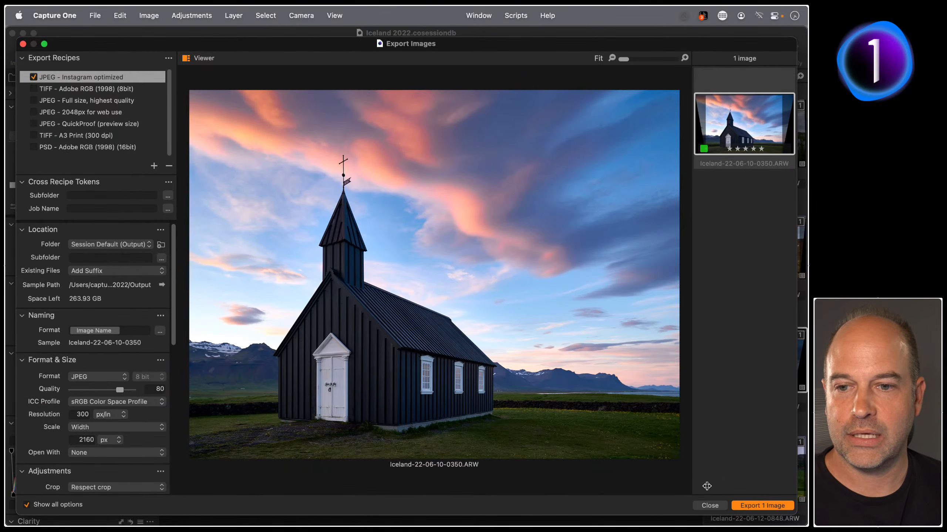
pyautogui.click(709, 505)
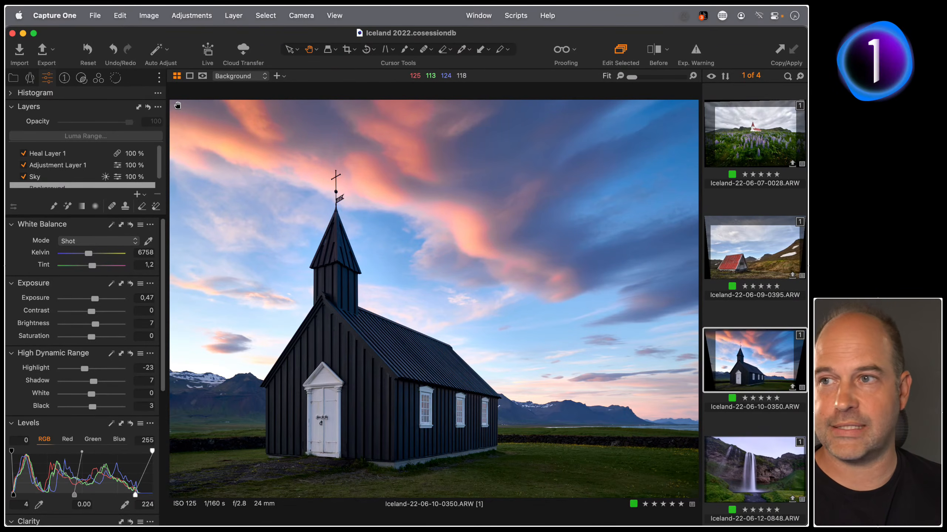
# Add the Export tool tab to the tool area and look over its settings
pyautogui.press('F1')
pyautogui.rightClick(143, 80)
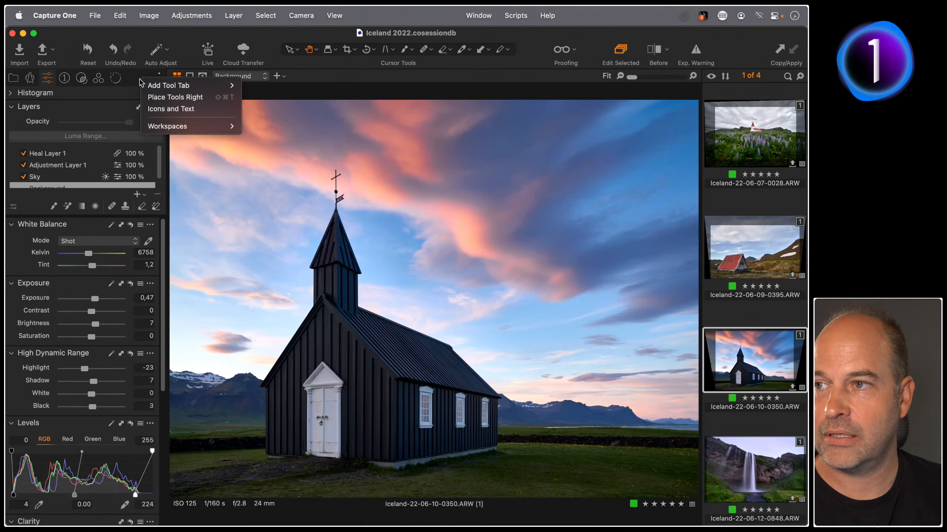
pyautogui.moveTo(153, 89)
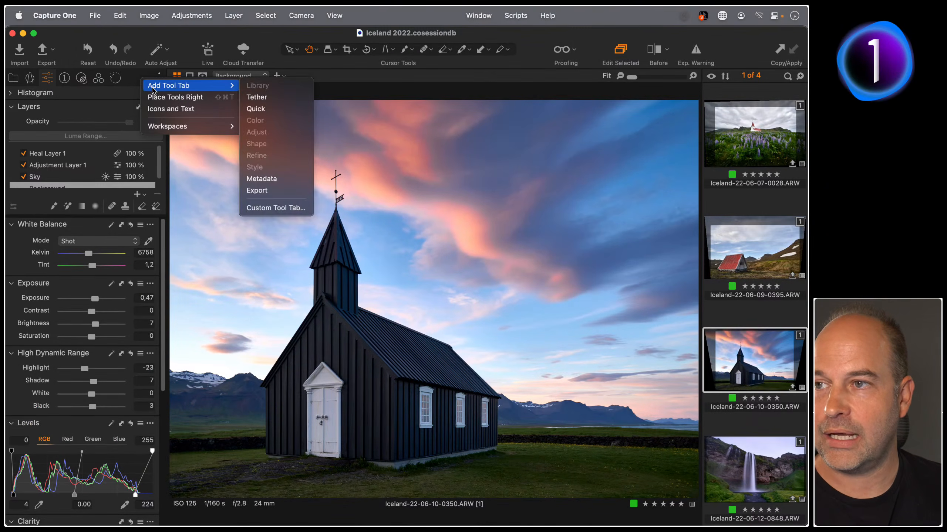
pyautogui.click(290, 190)
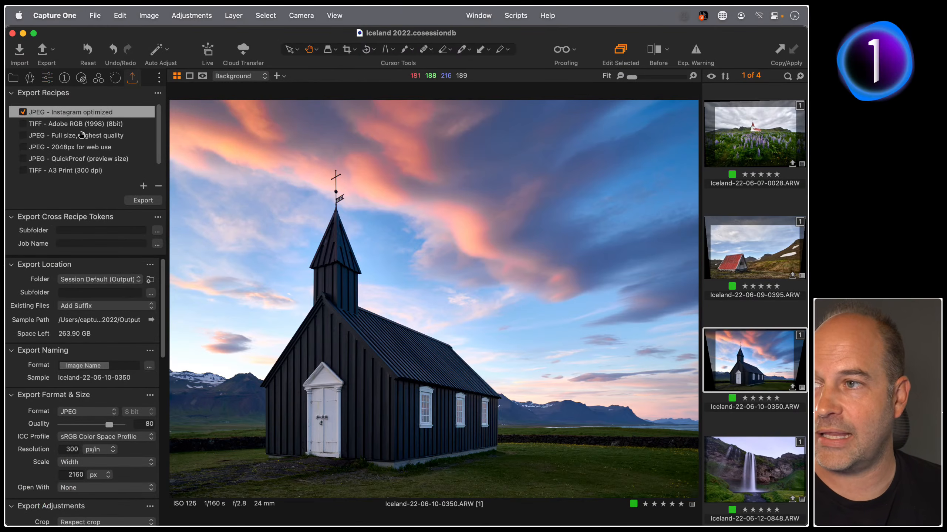
pyautogui.moveTo(163, 289); pyautogui.dragTo(169, 219)
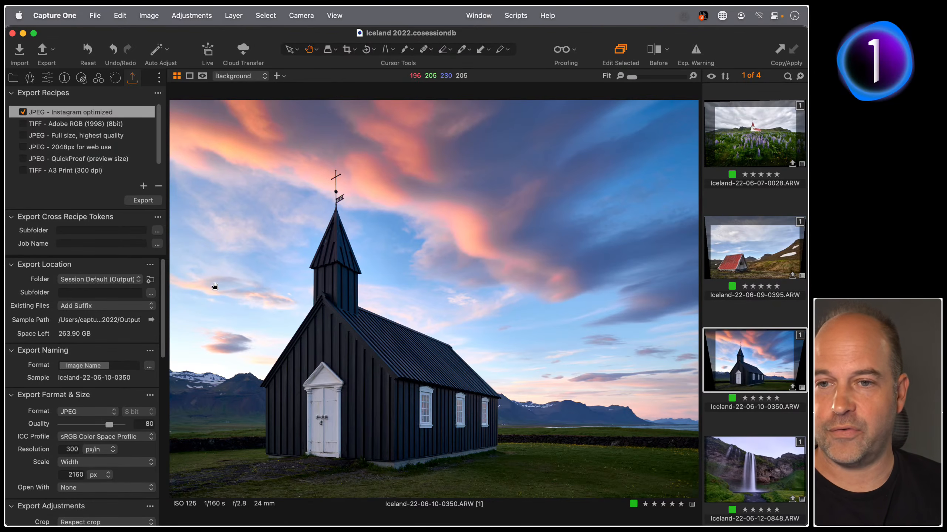
pyautogui.click(731, 140)
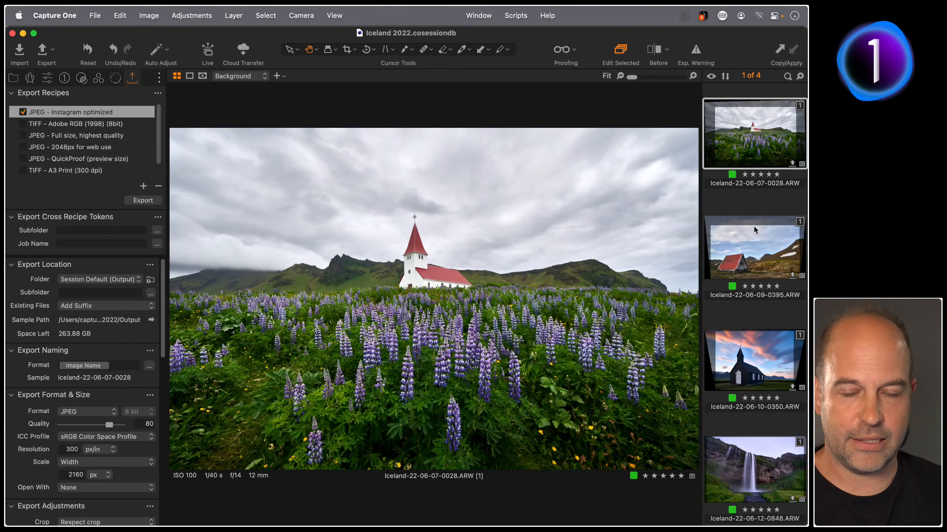
pyautogui.keyDown('shift'); pyautogui.click(760, 463); pyautogui.keyUp('shift')
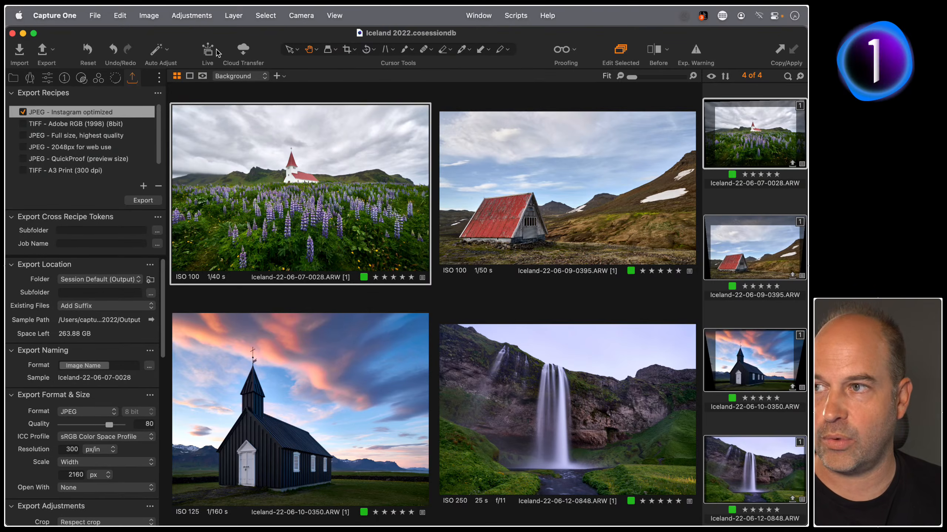
pyautogui.click(43, 54)
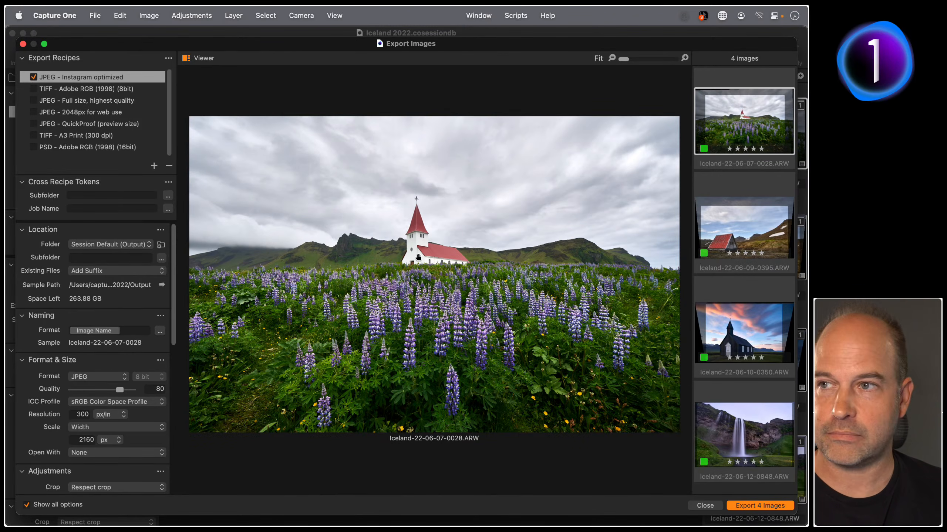
# Hide and reshow the export viewer, preview the selected image at 100%, and look through the recipe's settings
pyautogui.click(186, 59)
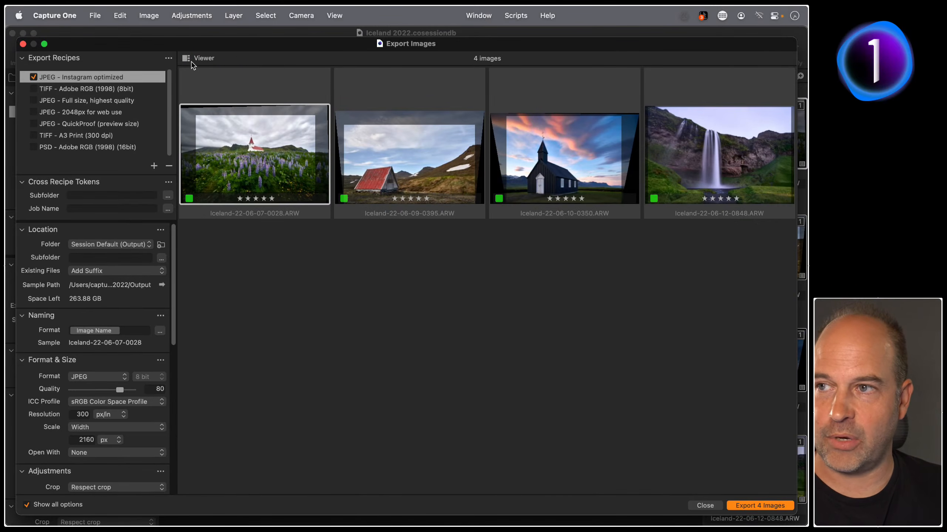
pyautogui.click(186, 59)
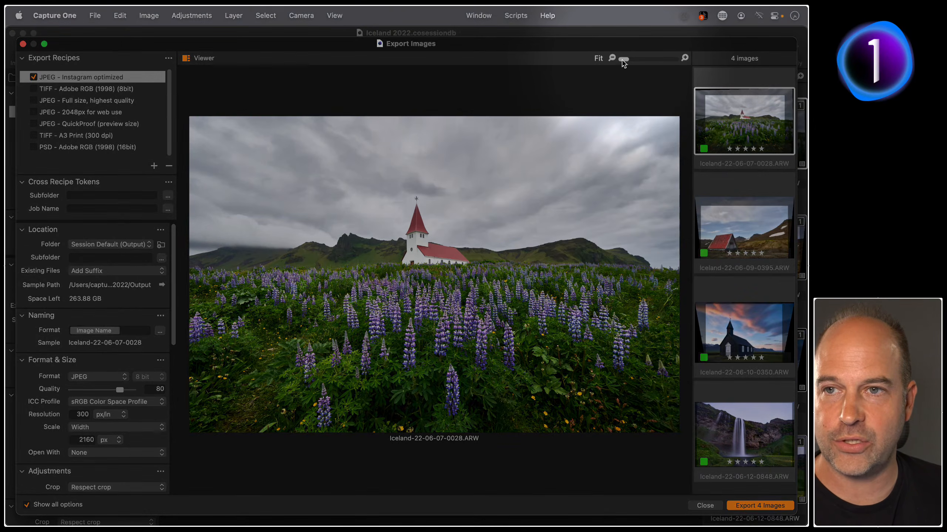
pyautogui.moveTo(621, 58); pyautogui.dragTo(640, 59)
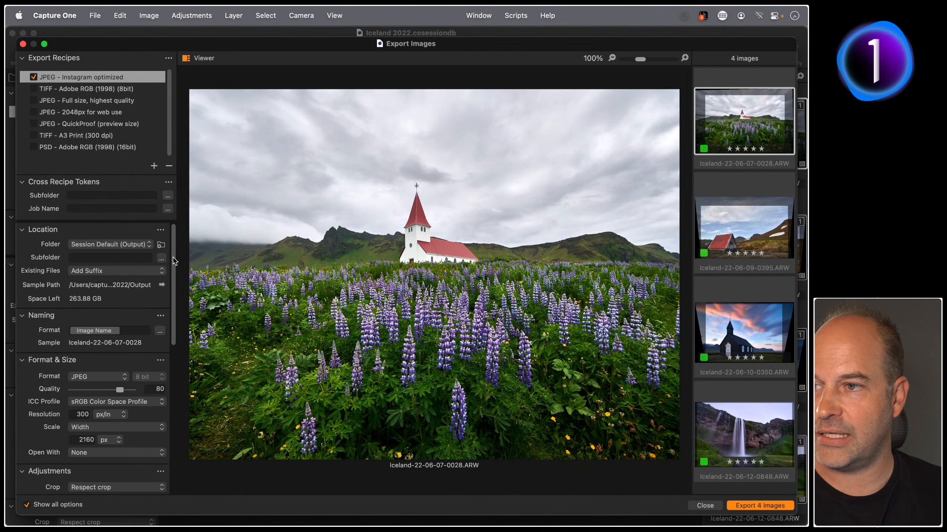
pyautogui.moveTo(174, 260); pyautogui.dragTo(174, 297)
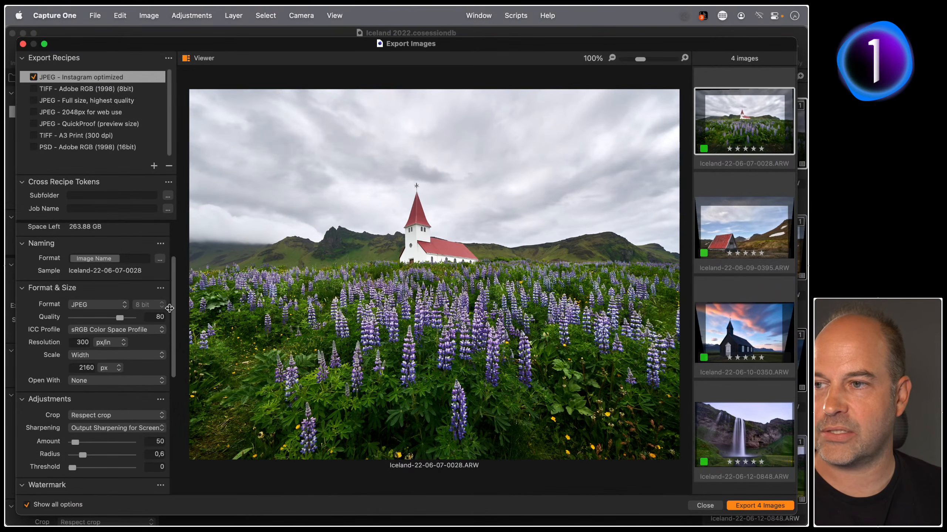
pyautogui.scroll(3, 166, 306)
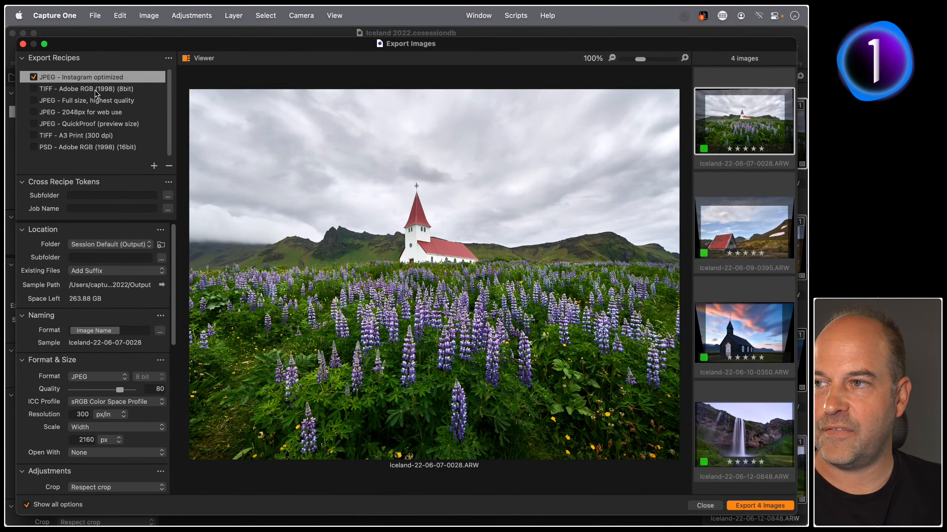
# Compare the TIFF - Adobe RGB (1998) (8bit) and JPEG - Instagram optimized previews, using the red-roofed hut image at 100%
pyautogui.click(82, 89)
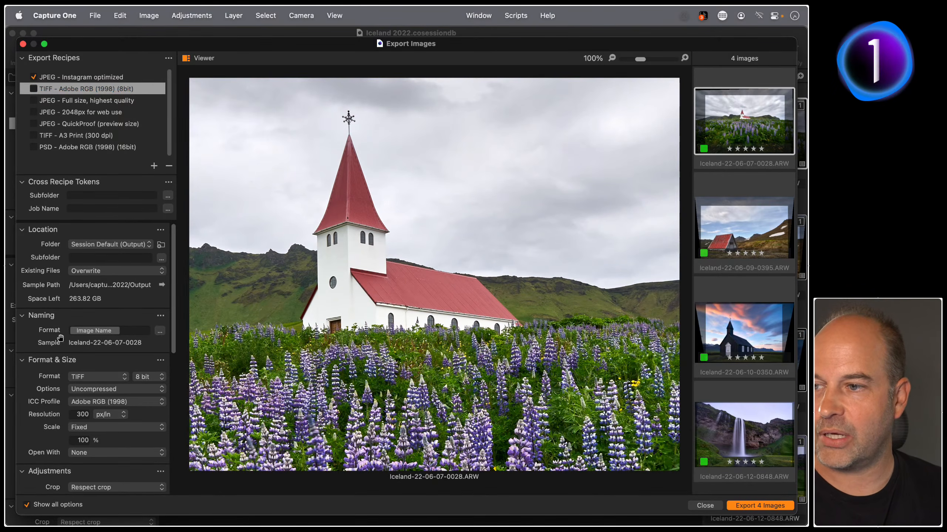
pyautogui.click(73, 440)
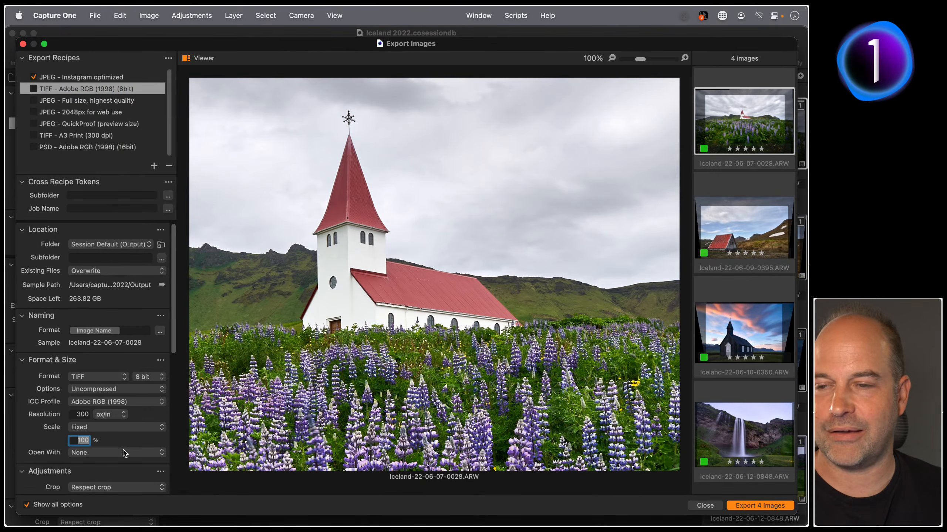
pyautogui.click(733, 242)
pyautogui.moveTo(563, 379); pyautogui.dragTo(430, 94)
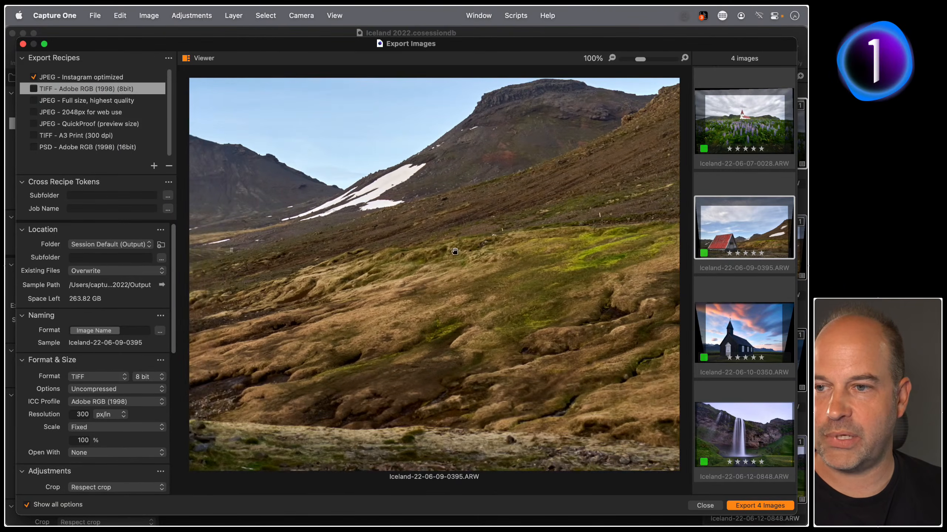
pyautogui.click(83, 79)
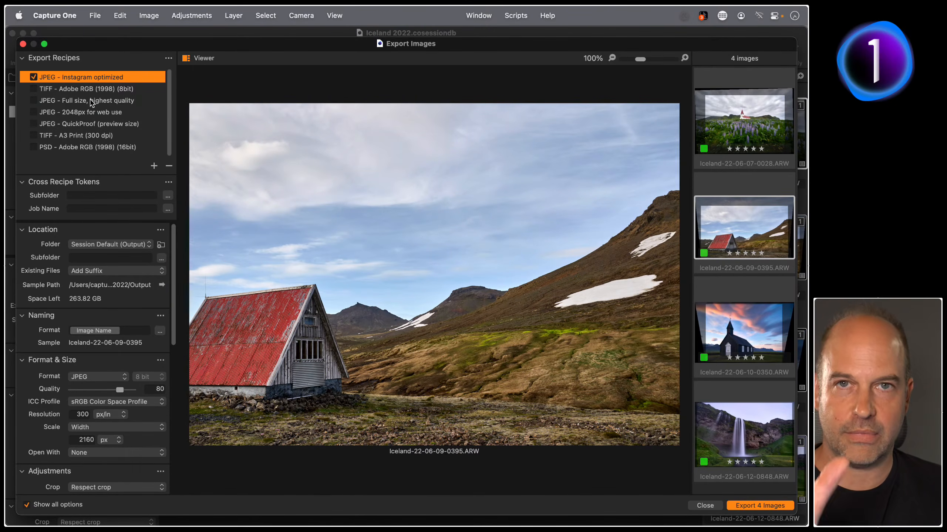
pyautogui.click(82, 89)
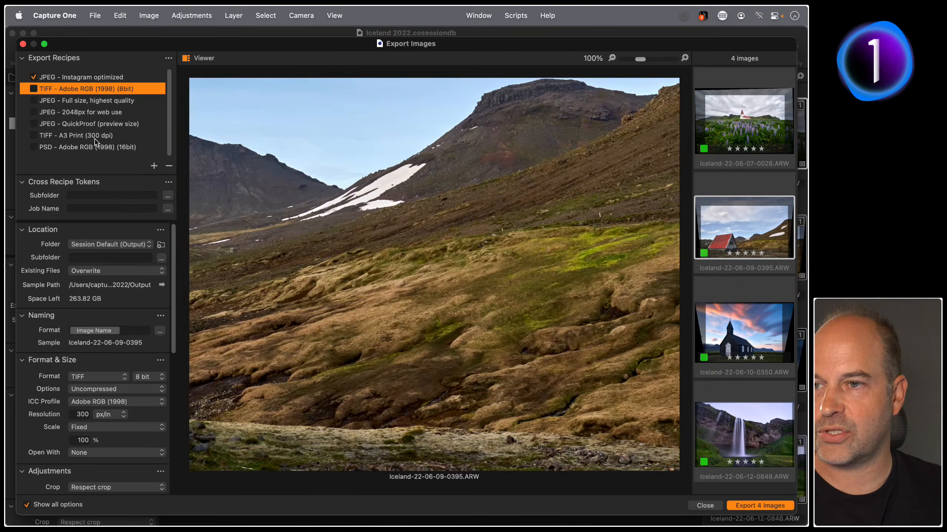
pyautogui.click(95, 77)
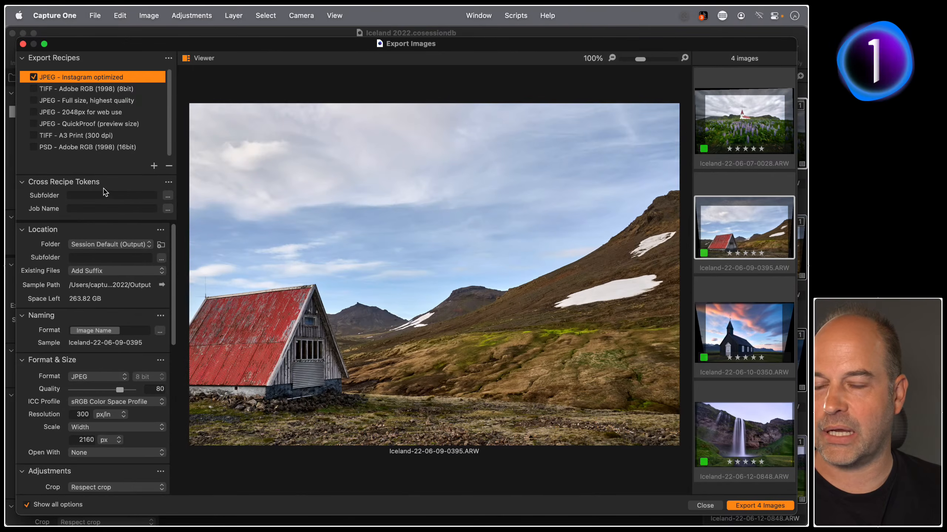
# Set the sharpening of the JPEG - Instagram optimized recipe to Disable all and close the export window
pyautogui.moveTo(174, 297); pyautogui.dragTo(193, 352)
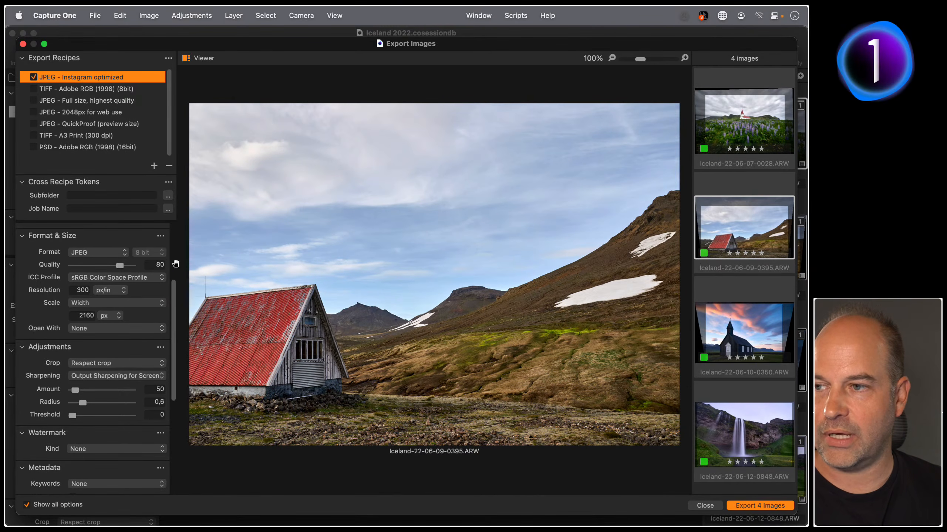
pyautogui.click(150, 278)
pyautogui.click(204, 385)
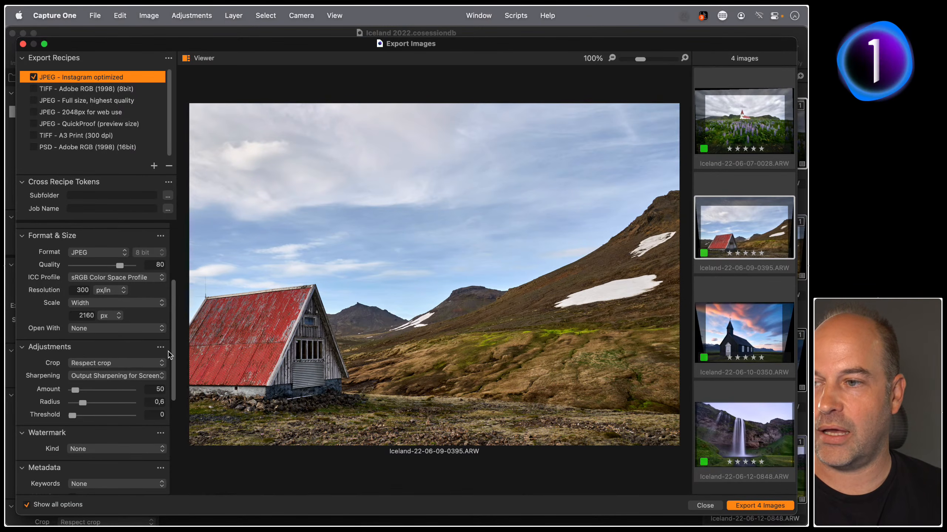
pyautogui.moveTo(172, 352); pyautogui.dragTo(174, 376)
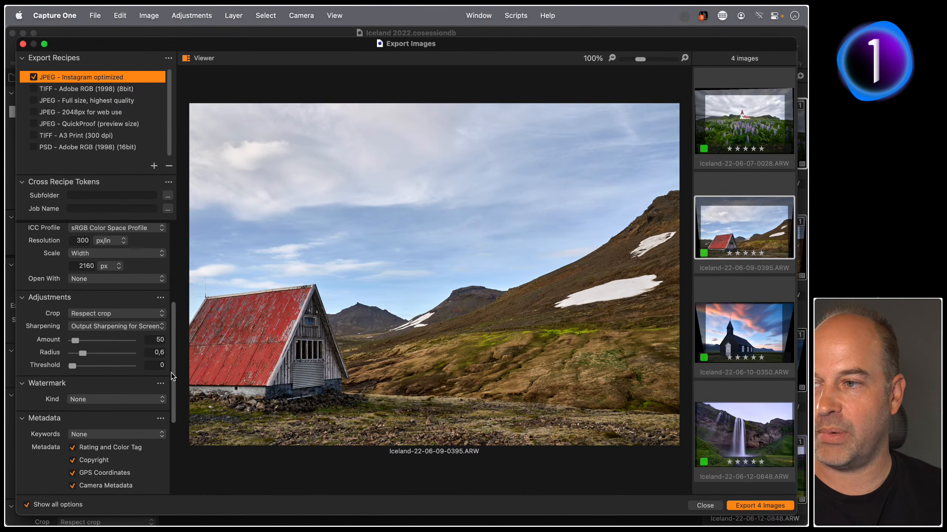
pyautogui.click(110, 327)
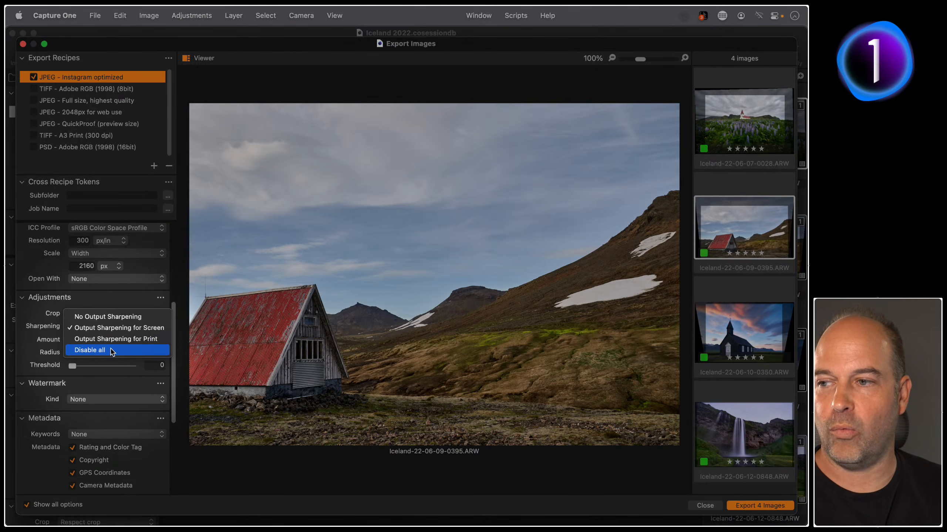
pyautogui.click(110, 353)
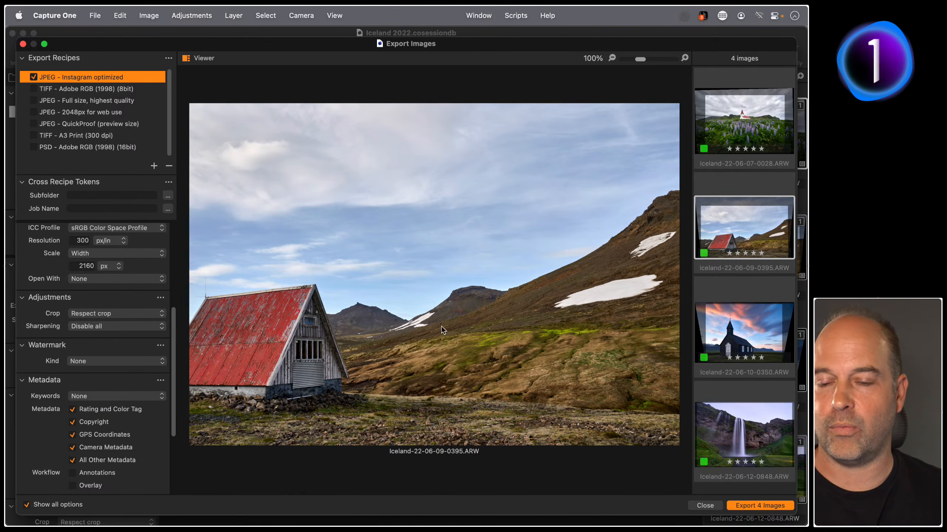
pyautogui.click(711, 507)
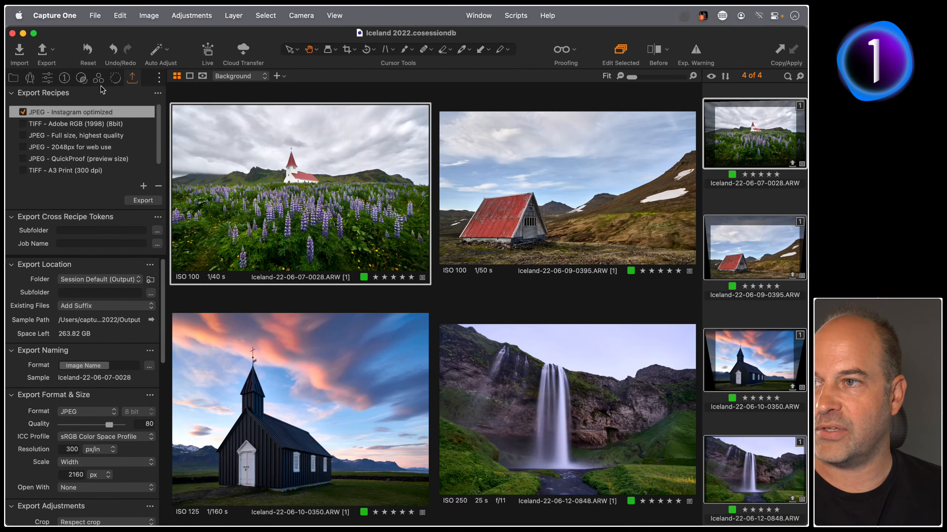
# Check the image's own sharpening settings, and reopen the export window for the four images at the adjustment and watermark settings
pyautogui.click(115, 79)
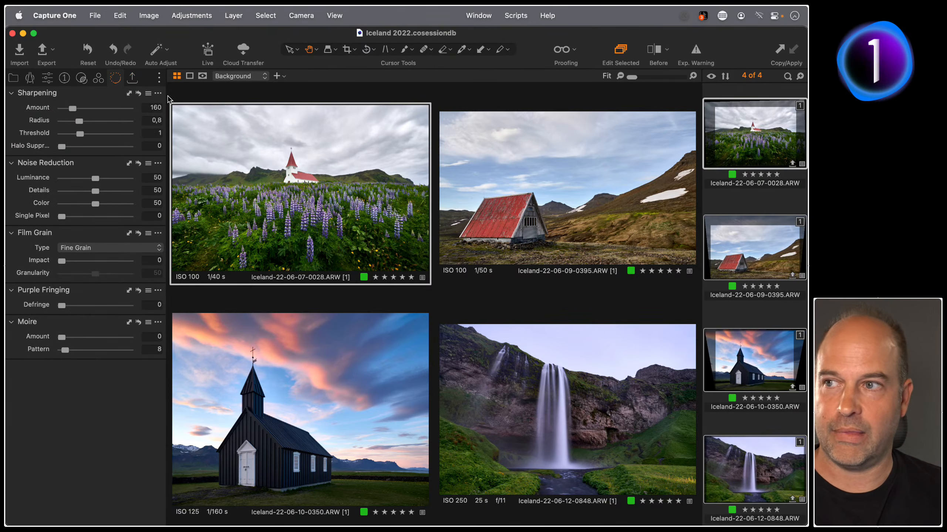
pyautogui.click(132, 77)
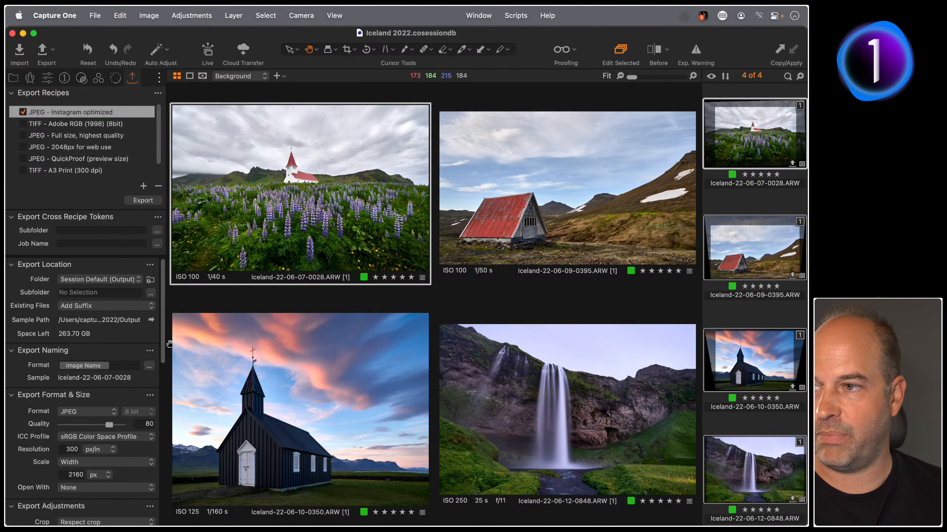
pyautogui.click(40, 54)
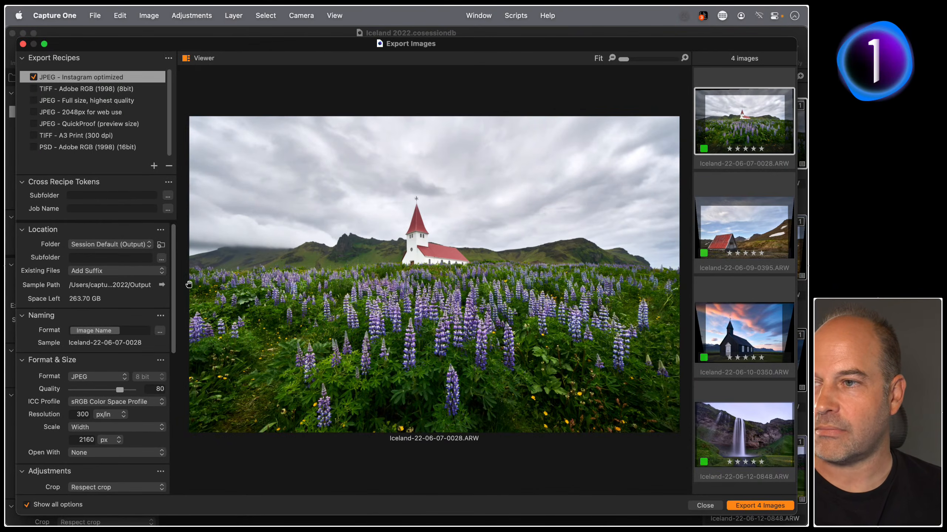
pyautogui.moveTo(174, 295); pyautogui.dragTo(181, 375)
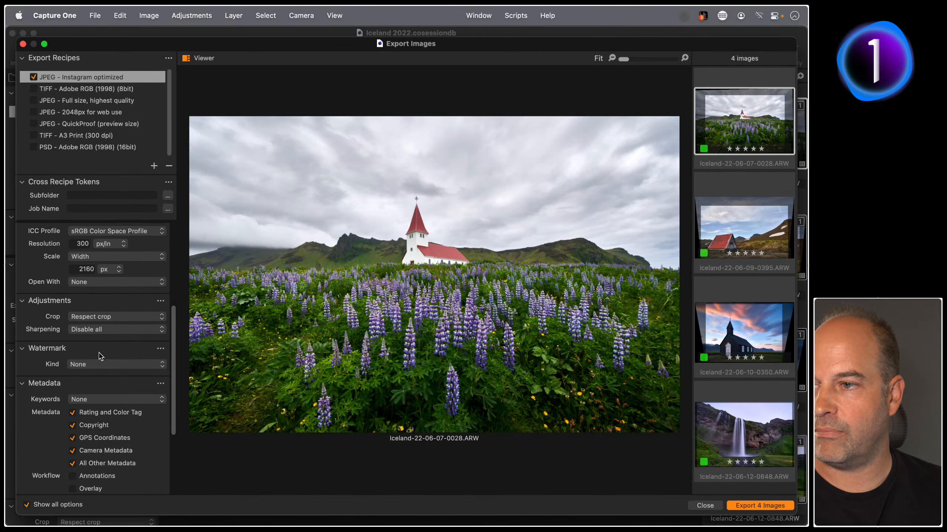
# Set the recipe's sharpening to Output Sharpening for Screen, test a sharpening amount of 1,000, and reset the amount to 80
pyautogui.click(101, 330)
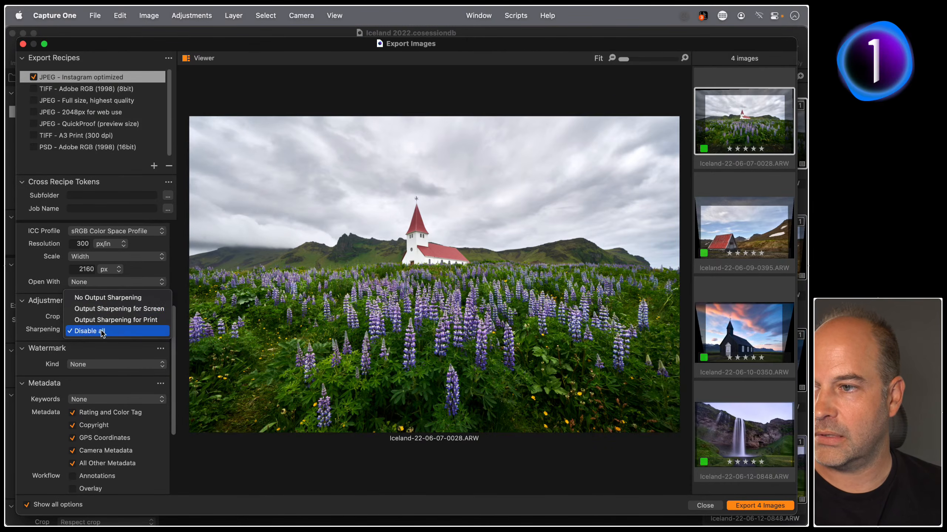
pyautogui.click(113, 309)
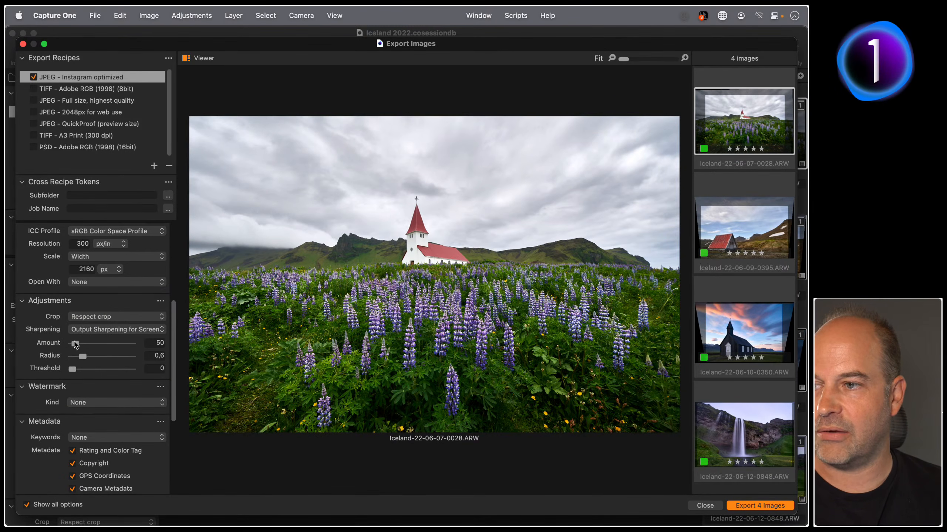
pyautogui.moveTo(76, 344); pyautogui.dragTo(149, 349)
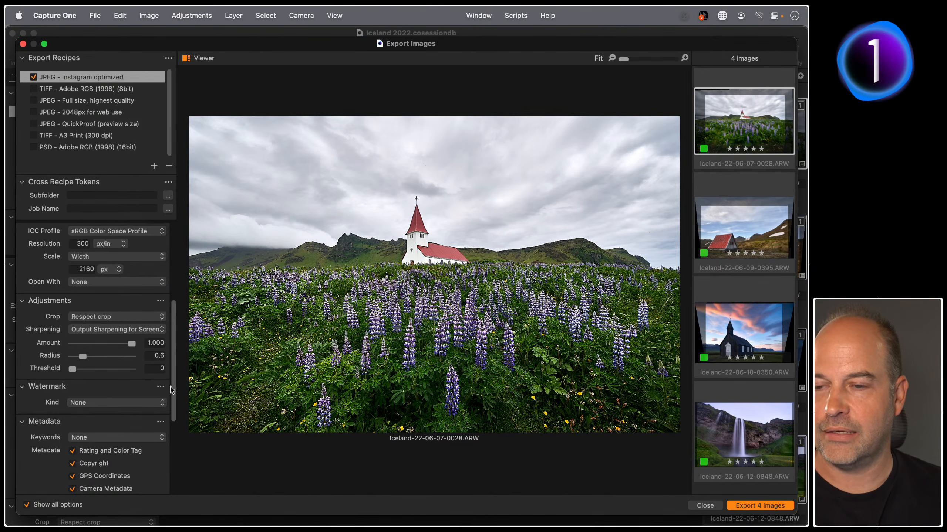
pyautogui.moveTo(132, 343); pyautogui.dragTo(84, 347)
pyautogui.doubleClick(98, 344)
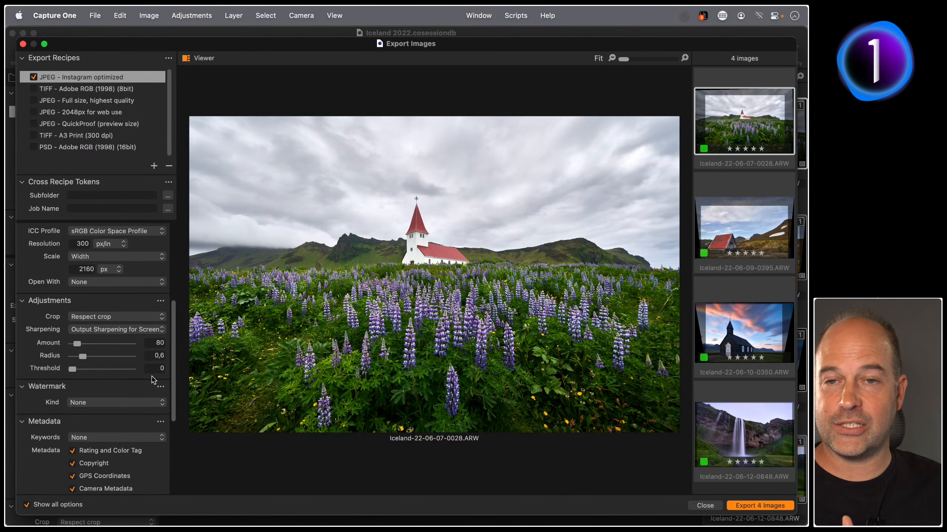
# Preview the red-roofed hut, black church and waterfall images with the recipe's screen sharpening
pyautogui.click(741, 233)
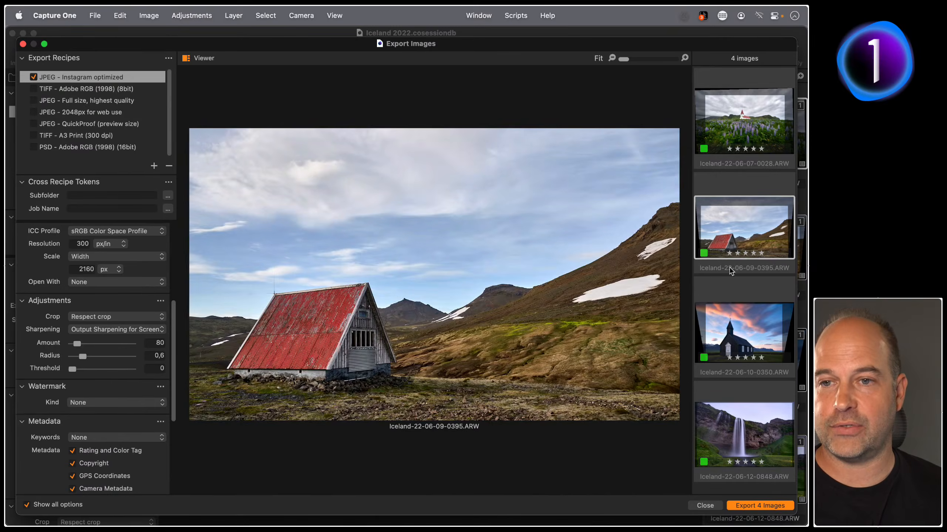
pyautogui.click(731, 321)
pyautogui.click(744, 470)
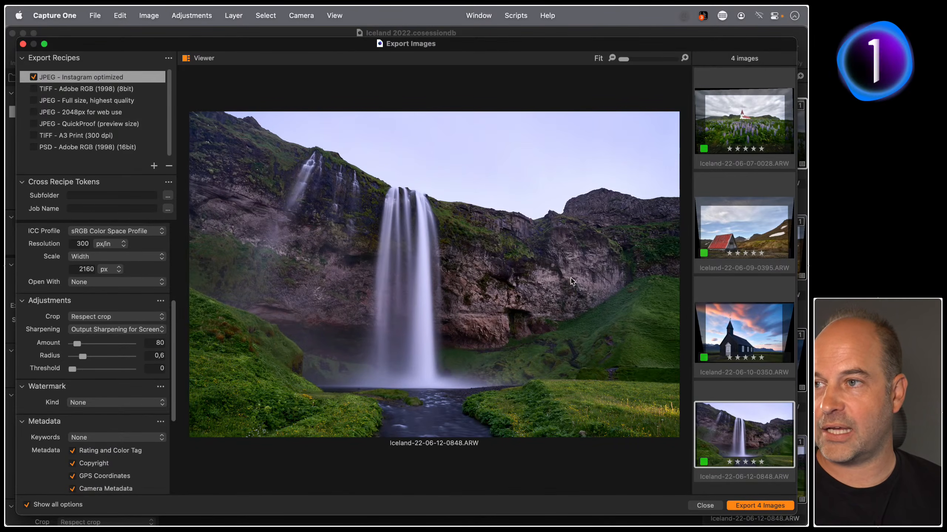
# Compare the waterfall image at 100% across the 2048px, QuickProof, A3 Print, PSD and TIFF - Adobe RGB (1998) (8bit) recipes
pyautogui.click(90, 113)
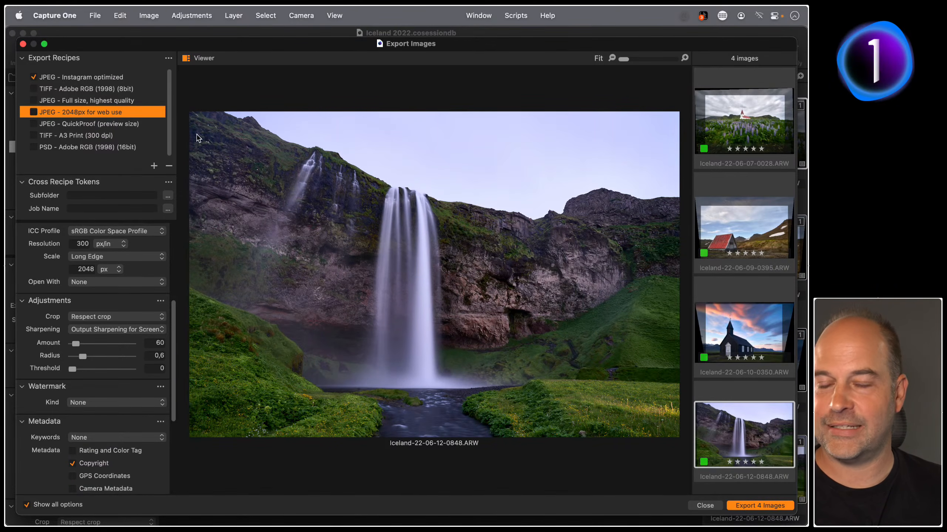
pyautogui.click(111, 124)
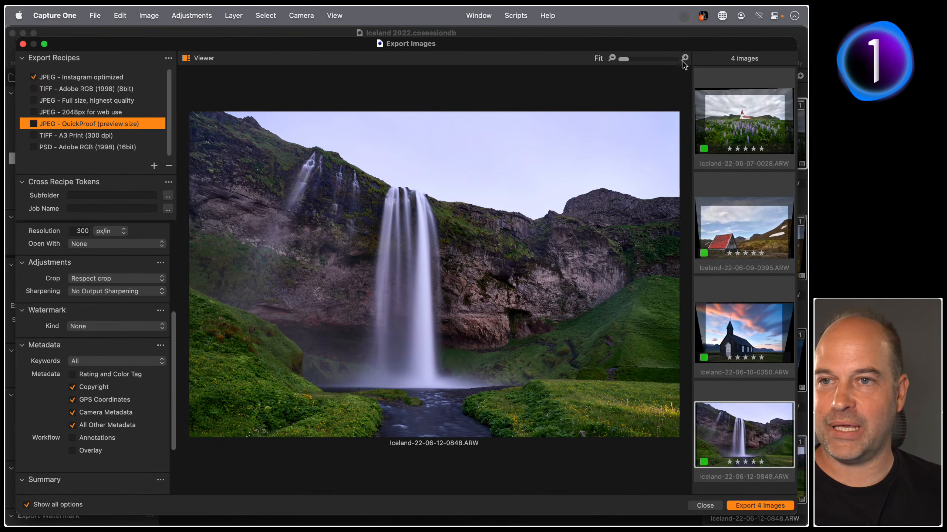
pyautogui.moveTo(651, 59); pyautogui.dragTo(642, 60)
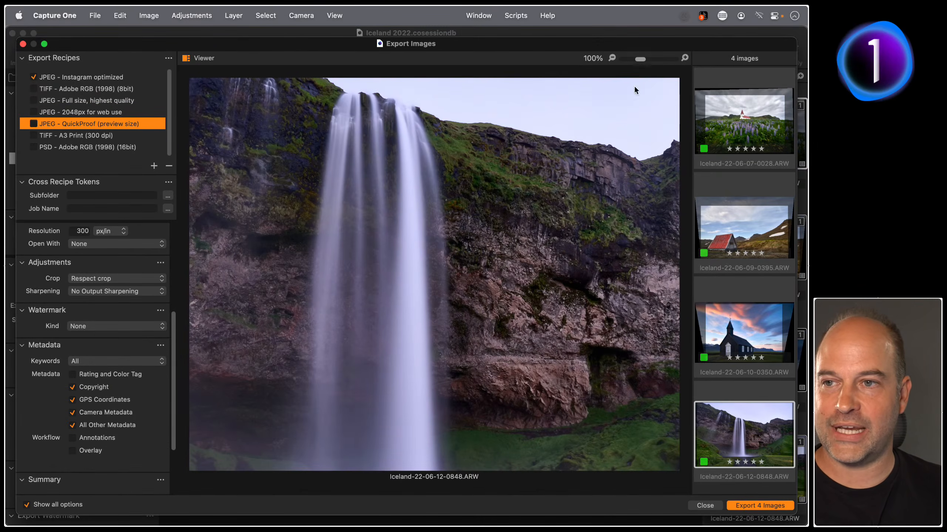
pyautogui.click(76, 137)
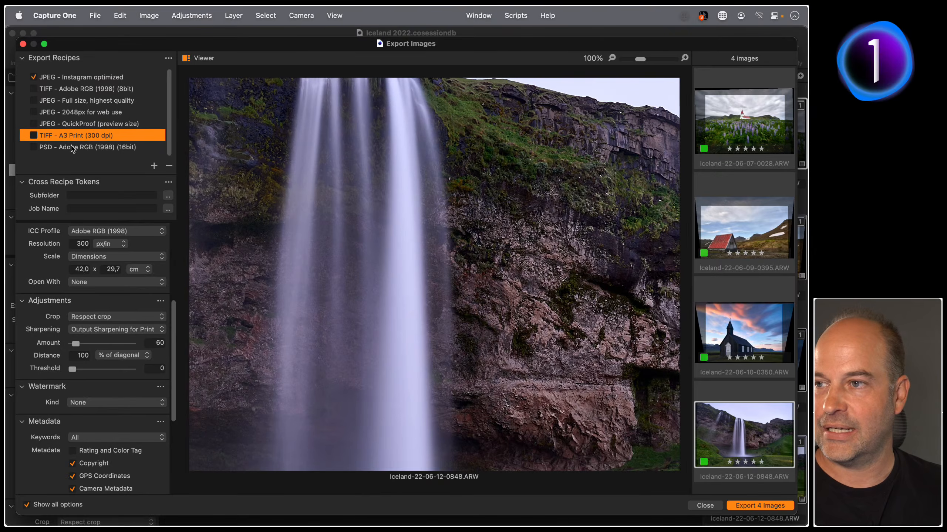
pyautogui.click(72, 147)
pyautogui.click(76, 90)
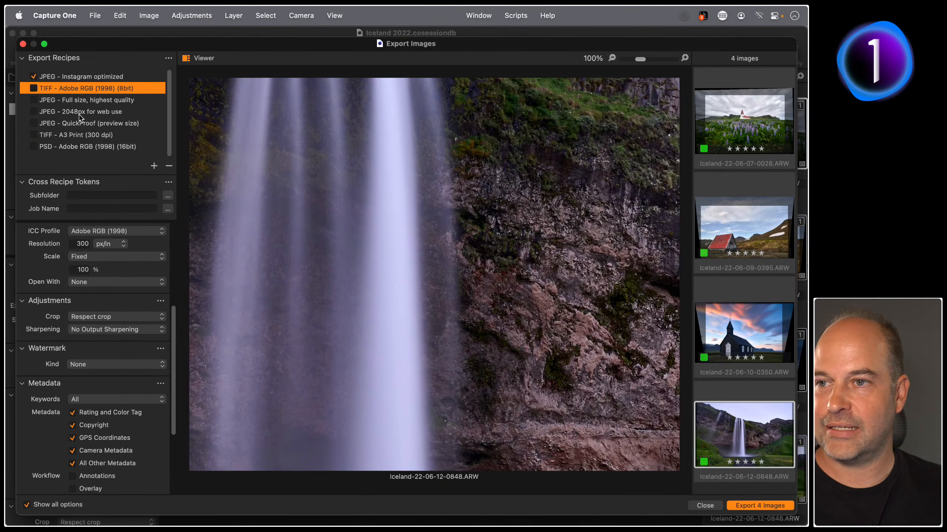
# Select the JPEG - Instagram optimized recipe again, review its metadata and summary, and close the export window
pyautogui.click(77, 78)
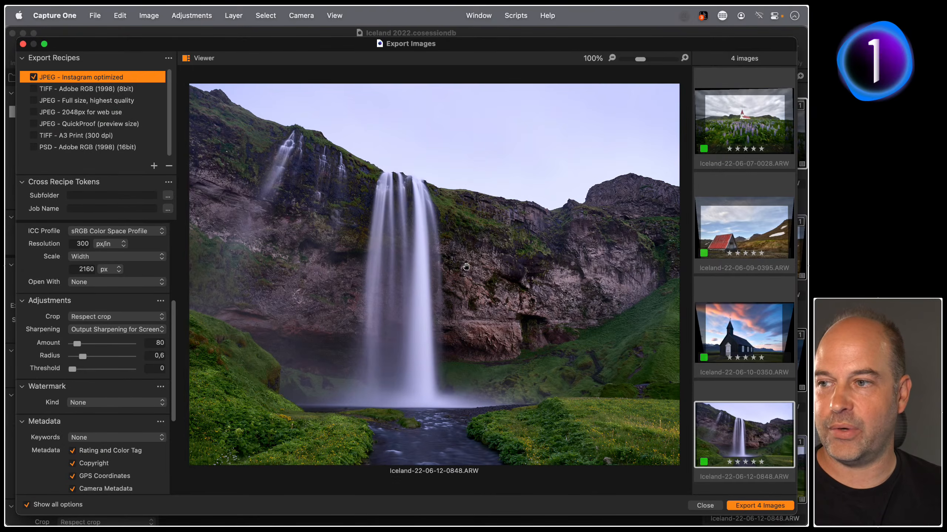
pyautogui.moveTo(175, 330); pyautogui.dragTo(180, 427)
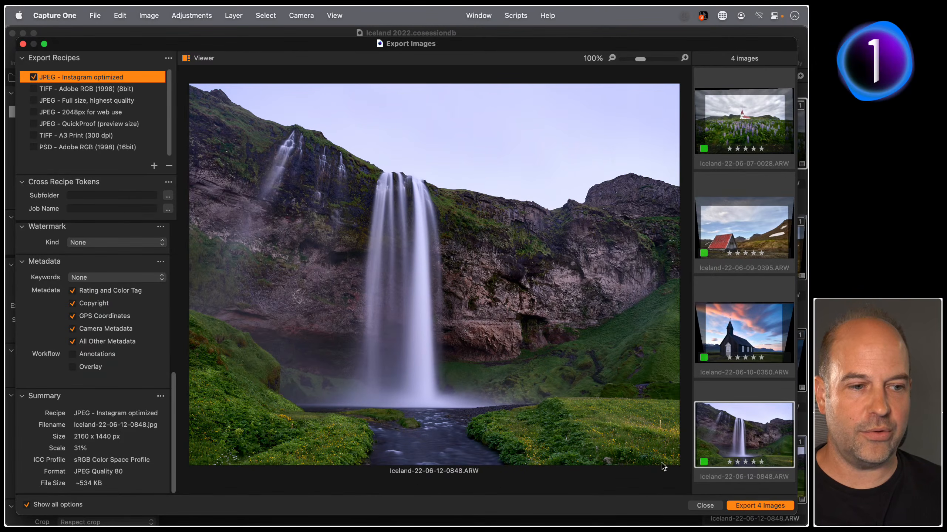
pyautogui.click(704, 506)
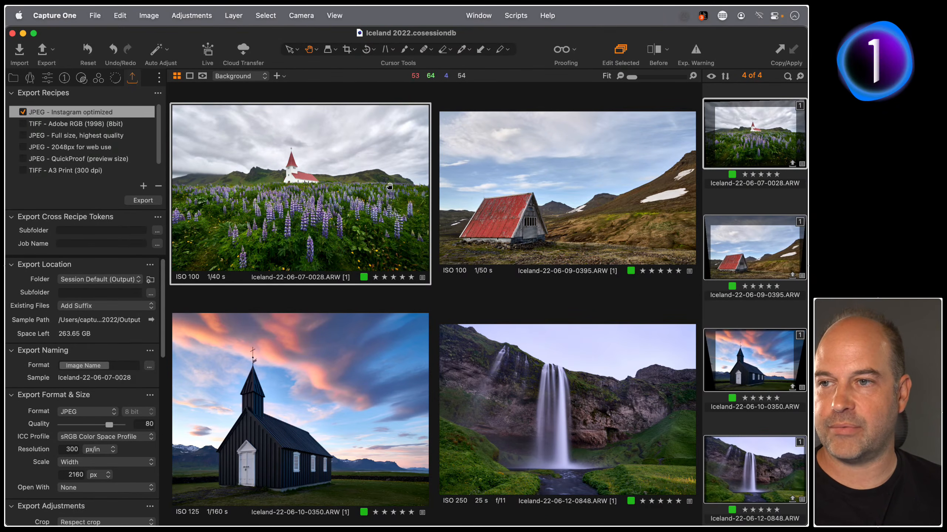
# View only the red-roofed church image at 100% while switching through the export recipes, ending on JPEG - Instagram optimized
pyautogui.click(760, 205)
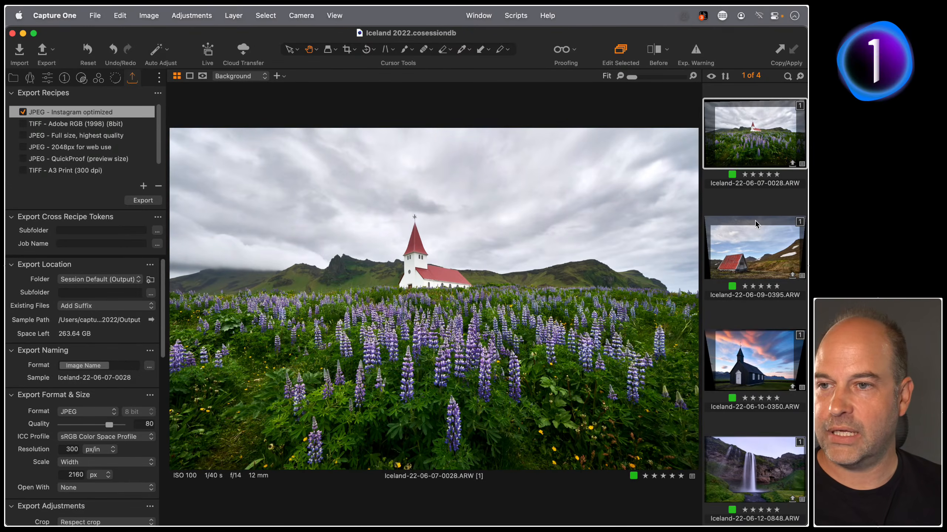
pyautogui.moveTo(632, 76); pyautogui.dragTo(652, 76)
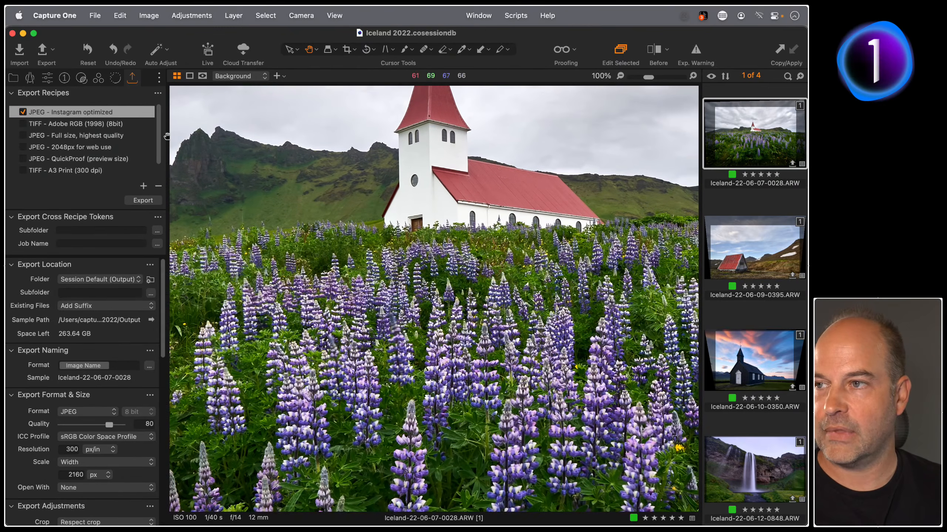
pyautogui.click(73, 125)
pyautogui.click(74, 136)
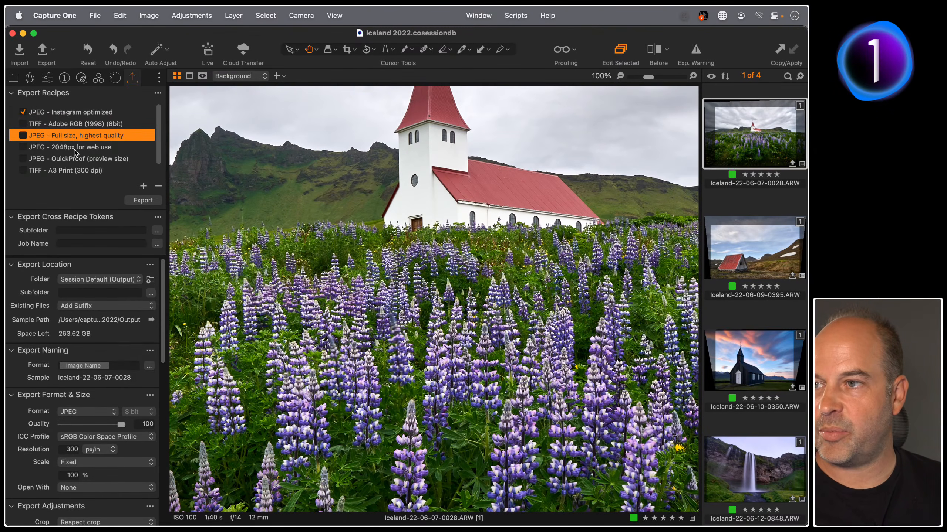
pyautogui.click(70, 149)
pyautogui.click(73, 159)
pyautogui.click(73, 171)
pyautogui.click(74, 160)
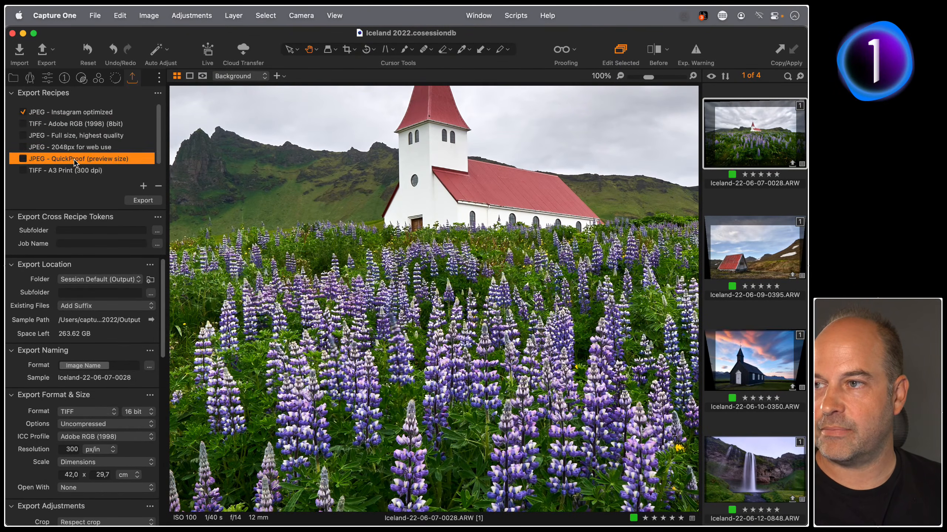
pyautogui.click(75, 147)
pyautogui.click(73, 125)
pyautogui.click(72, 112)
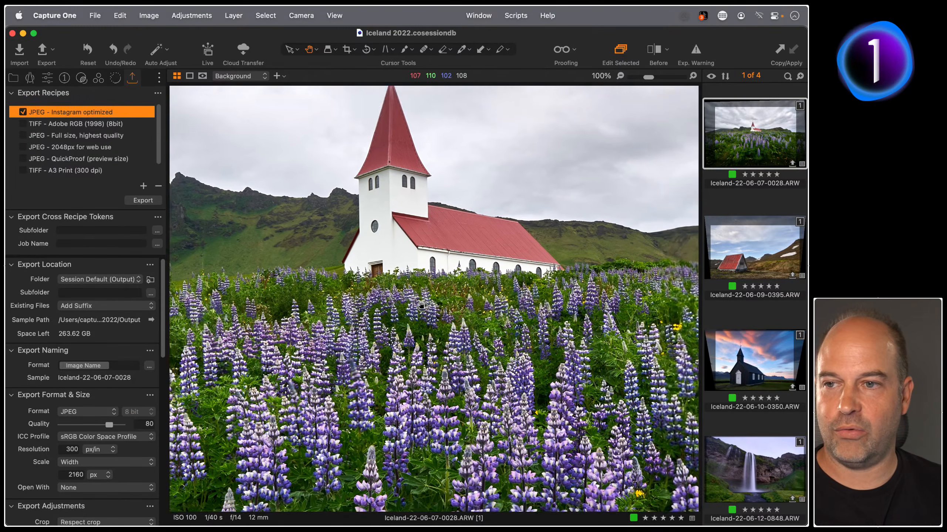
pyautogui.moveTo(422, 306); pyautogui.dragTo(416, 314)
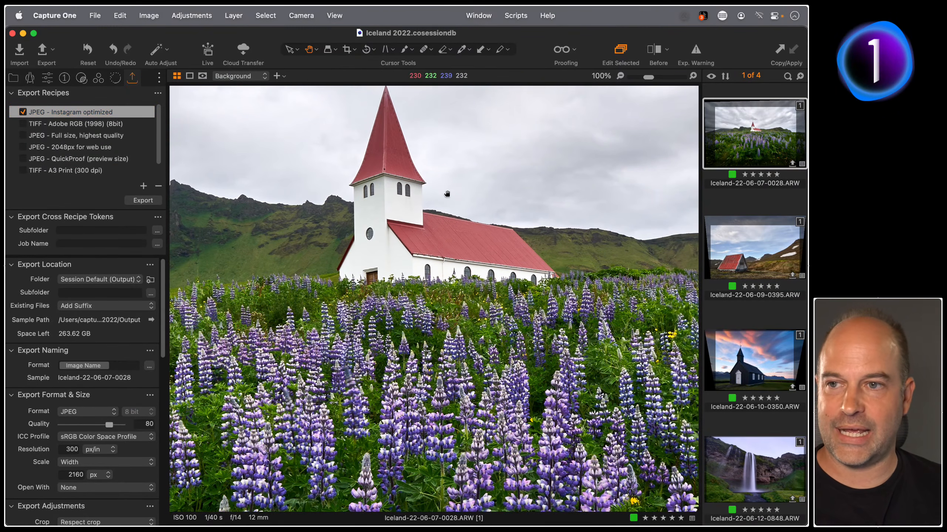
# Look through the available proof profiles without changing the current one
pyautogui.click(334, 16)
pyautogui.moveTo(404, 357)
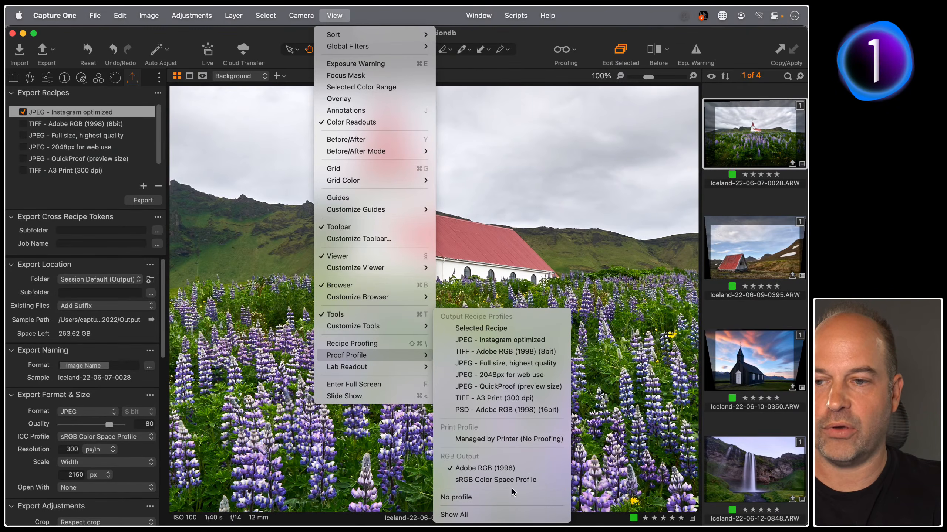
pyautogui.click(583, 457)
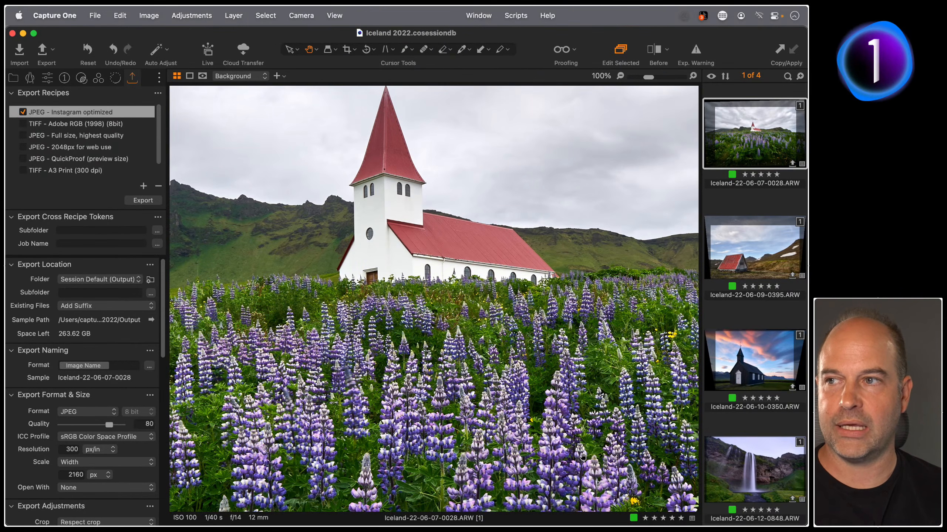
# Check the church image under the two TIFF recipes and JPEG - Full size, highest quality, and return to JPEG - Instagram optimized
pyautogui.click(91, 125)
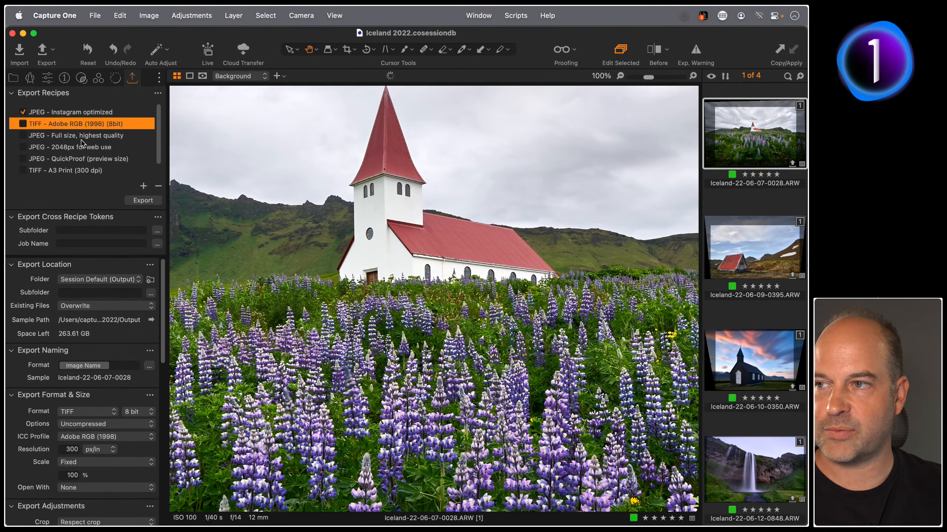
pyautogui.click(86, 135)
pyautogui.click(90, 170)
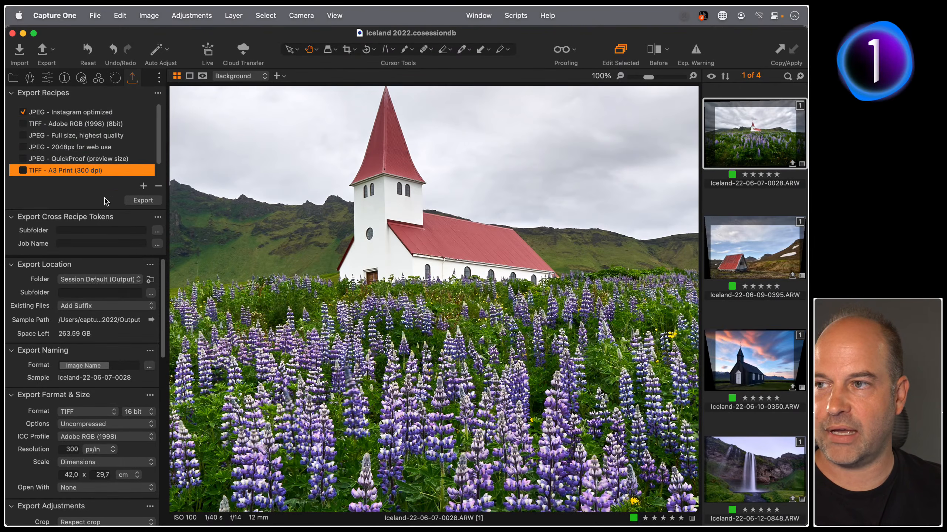
pyautogui.click(75, 112)
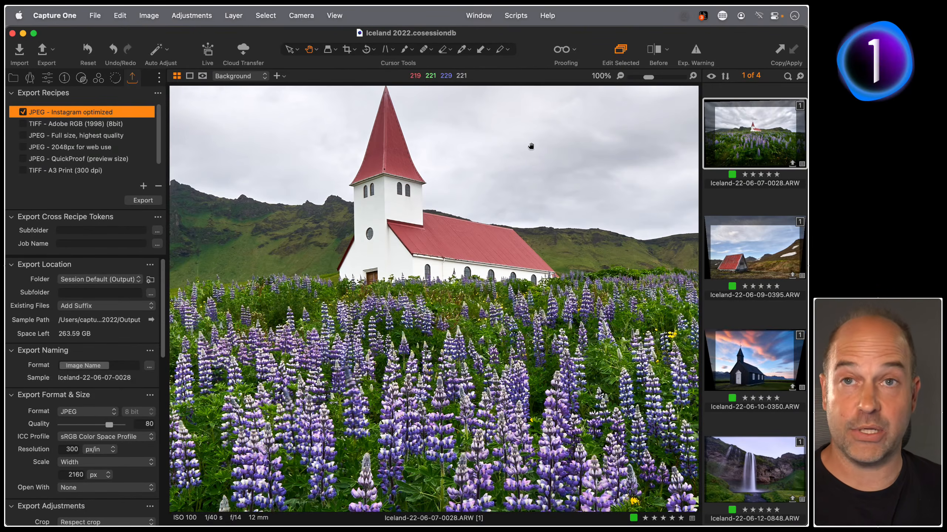
# Try to add the Recipe Proofing tool to the toolbar and finish customizing it
pyautogui.click(565, 59)
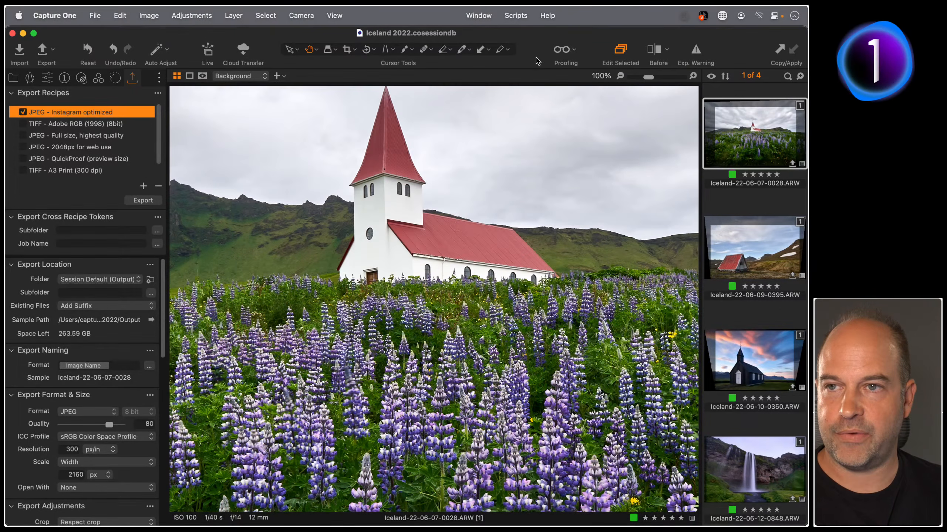
pyautogui.rightClick(540, 60)
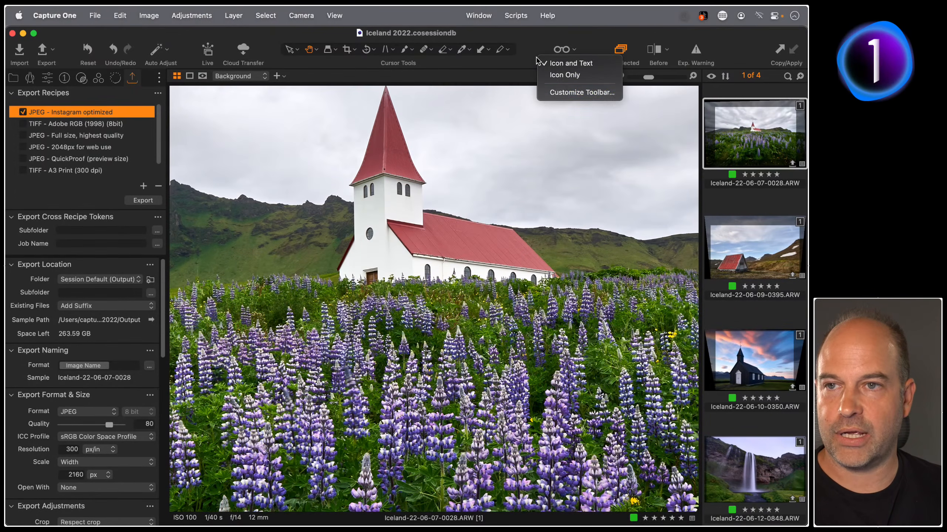
pyautogui.click(556, 93)
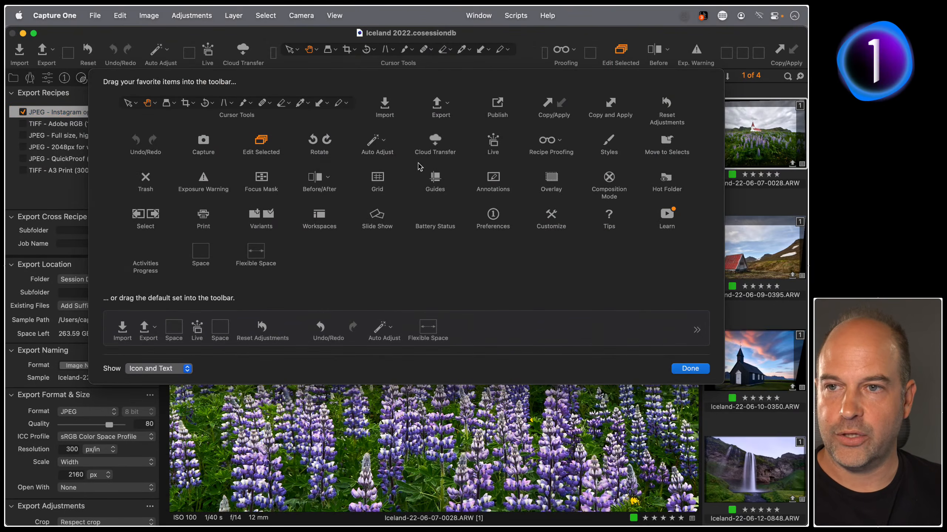
pyautogui.moveTo(547, 141); pyautogui.dragTo(536, 59)
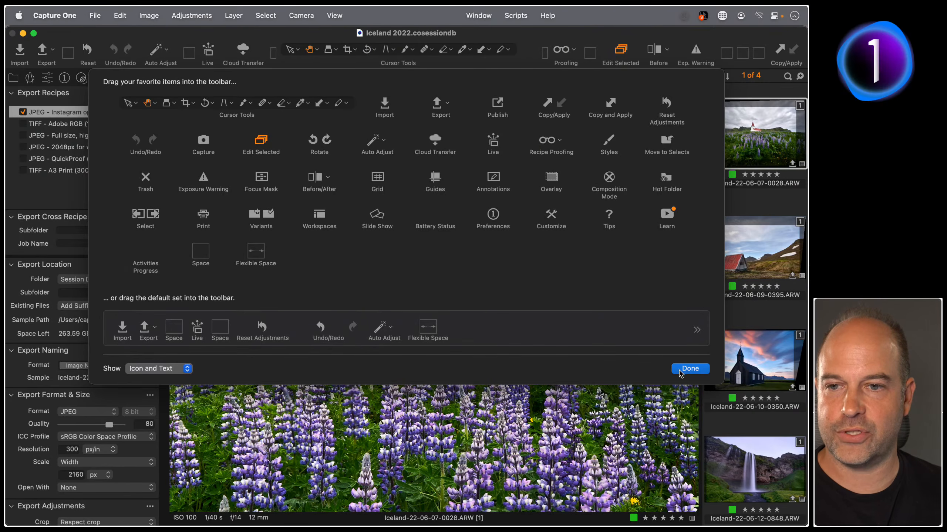
pyautogui.click(680, 373)
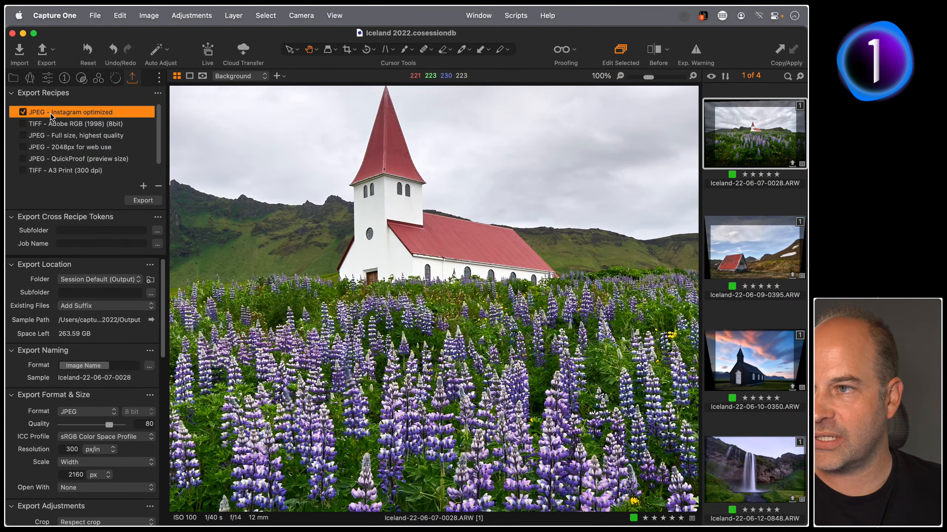
# Turn on recipe proofing for JPEG - Instagram optimized, test a stronger output sharpening amount, and reset it to 80
pyautogui.click(564, 52)
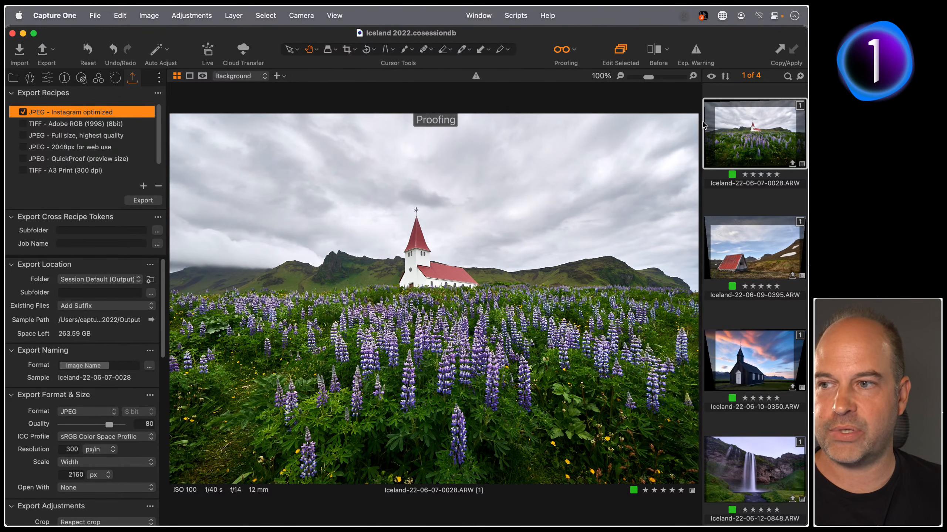
pyautogui.scroll(-5, 61, 420)
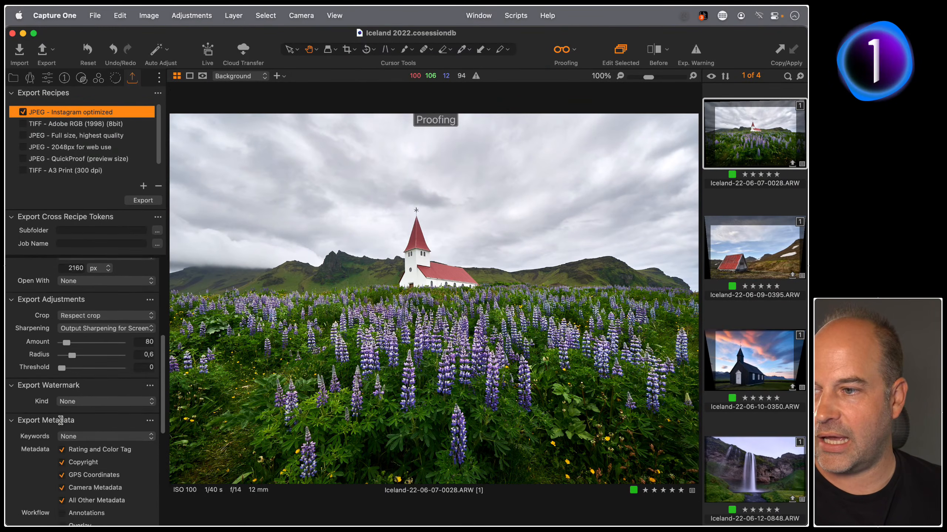
pyautogui.scroll(-3, 60, 420)
pyautogui.scroll(5, 61, 422)
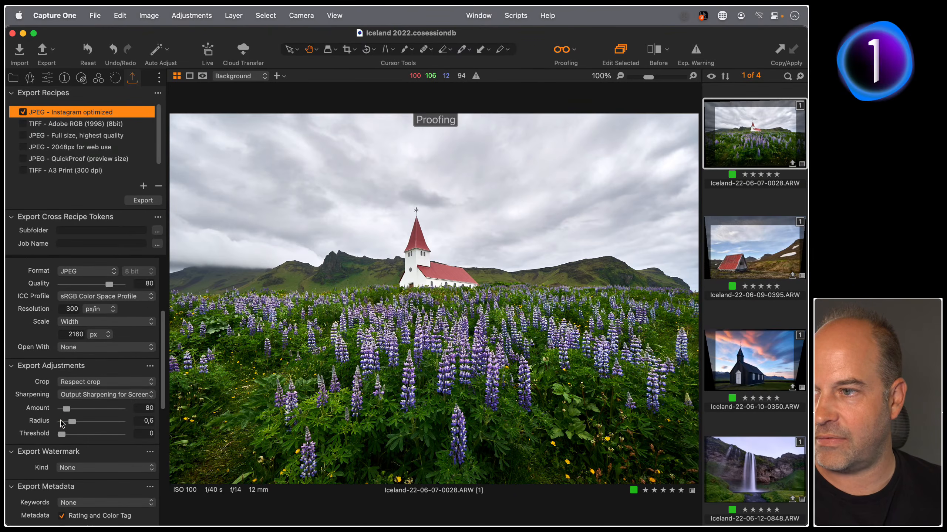
pyautogui.moveTo(69, 409)
pyautogui.mouseDown()
pyautogui.moveTo(139, 402)
pyautogui.moveTo(62, 410)
pyautogui.moveTo(85, 408)
pyautogui.mouseUp()
pyautogui.doubleClick(86, 409)
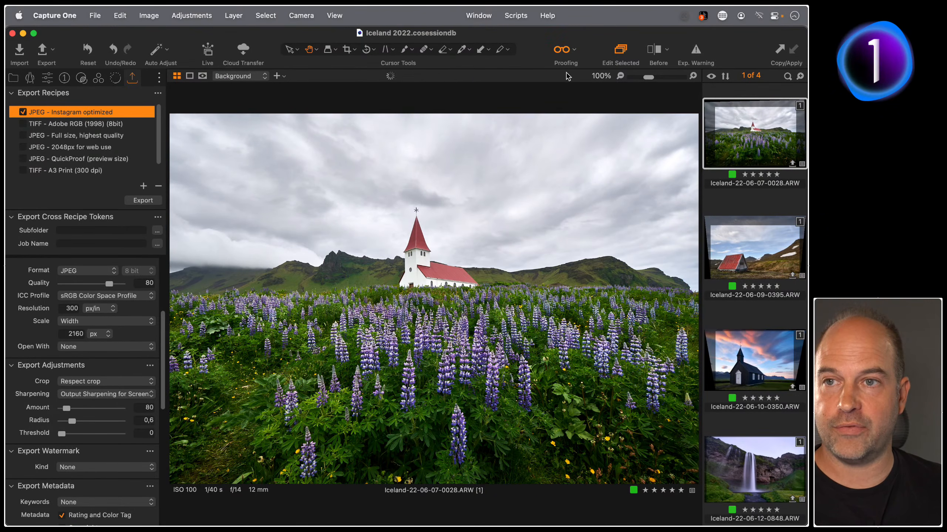
# Toggle recipe proofing off and on to compare the church image, leaving proofing on
pyautogui.click(568, 60)
pyautogui.click(565, 50)
pyautogui.click(565, 54)
pyautogui.click(565, 53)
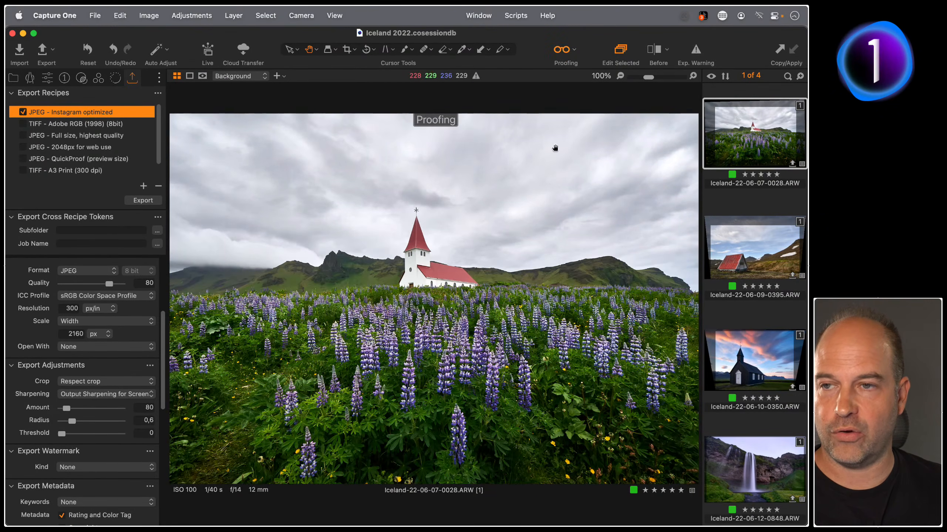
# Turn off recipe proofing, preview the church image in the export window, and close that window
pyautogui.click(558, 47)
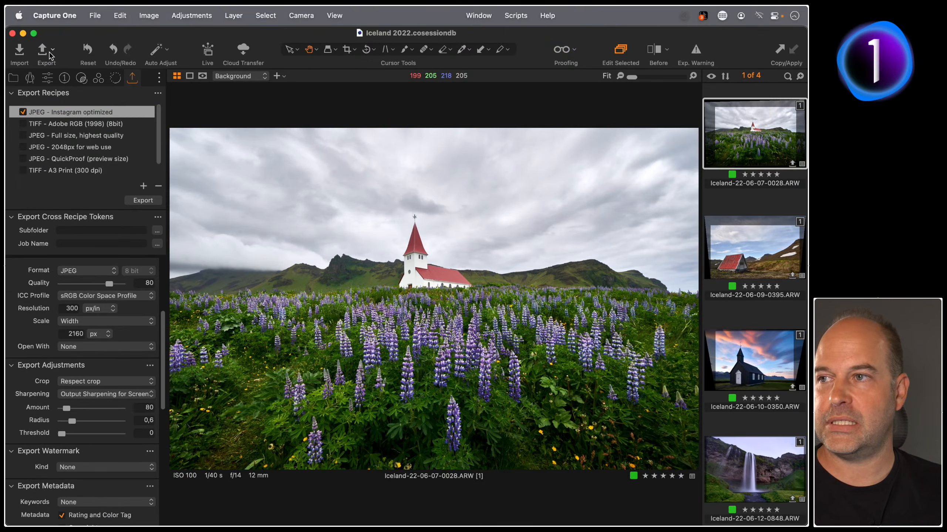
pyautogui.press('super+shift+e')
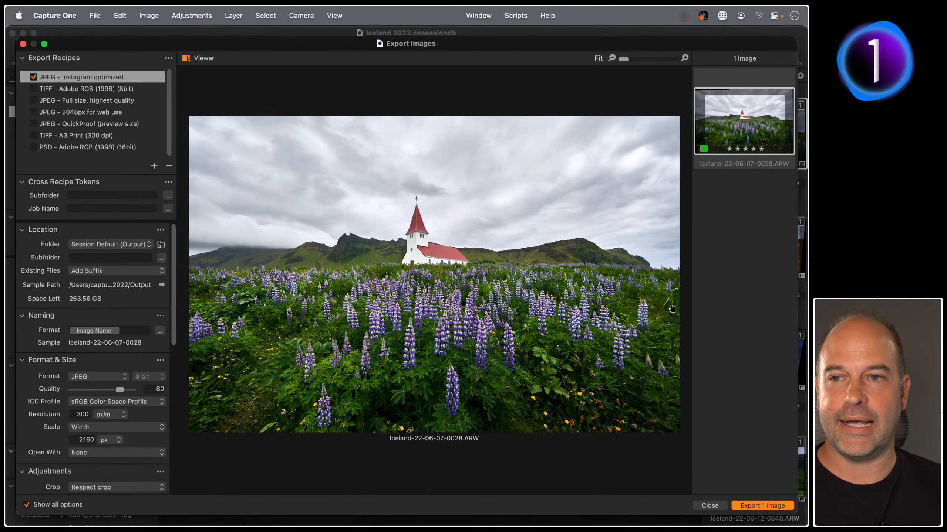
pyautogui.click(710, 506)
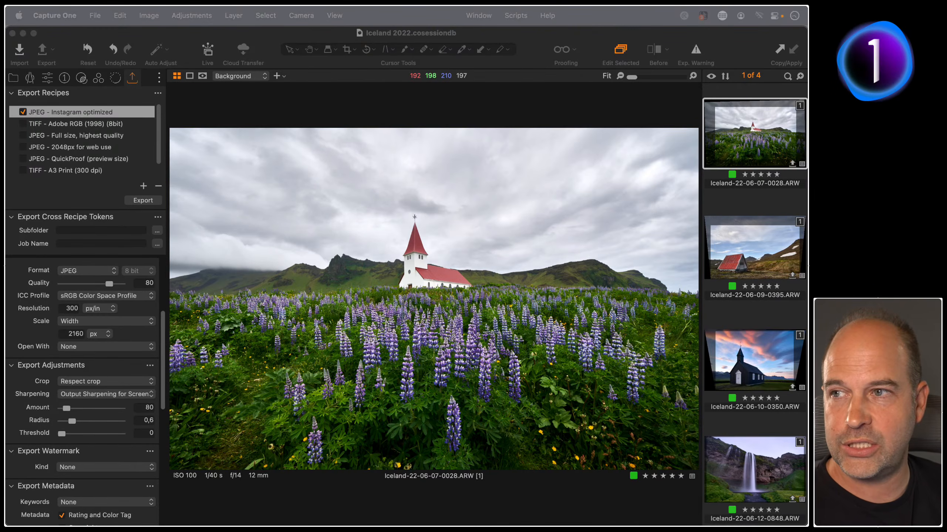
# Look through the available workspaces and leave the current workspace selected
pyautogui.click(159, 78)
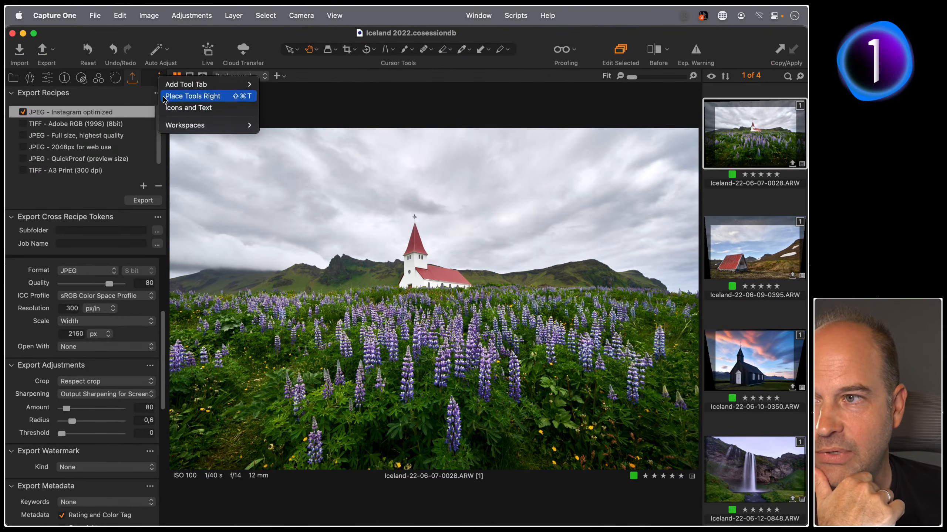
pyautogui.moveTo(180, 129)
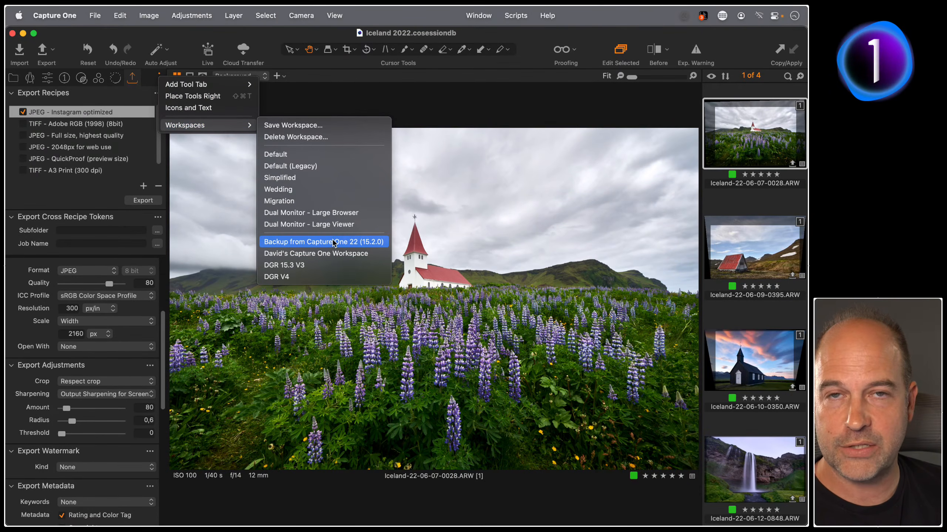
pyautogui.click(447, 125)
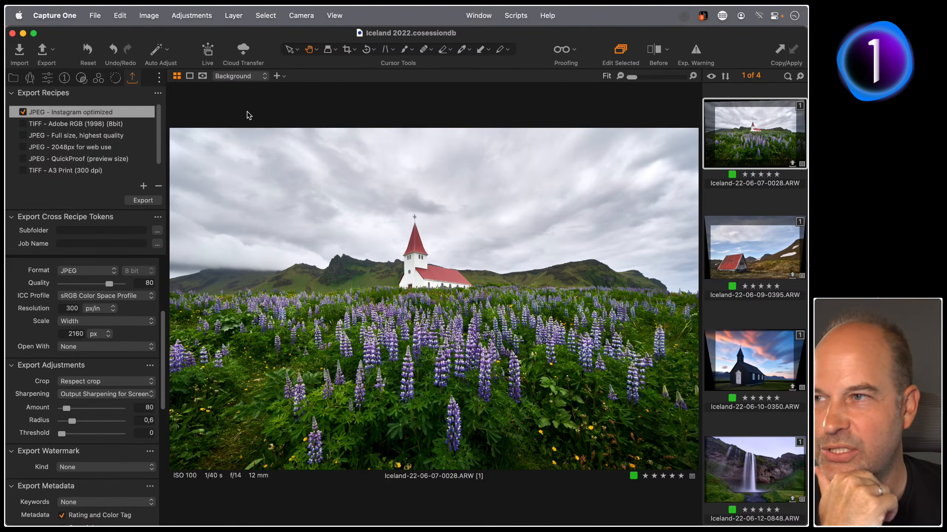
# Check the export window with the church image only, then select all four Iceland photos and open them for export
pyautogui.click(44, 57)
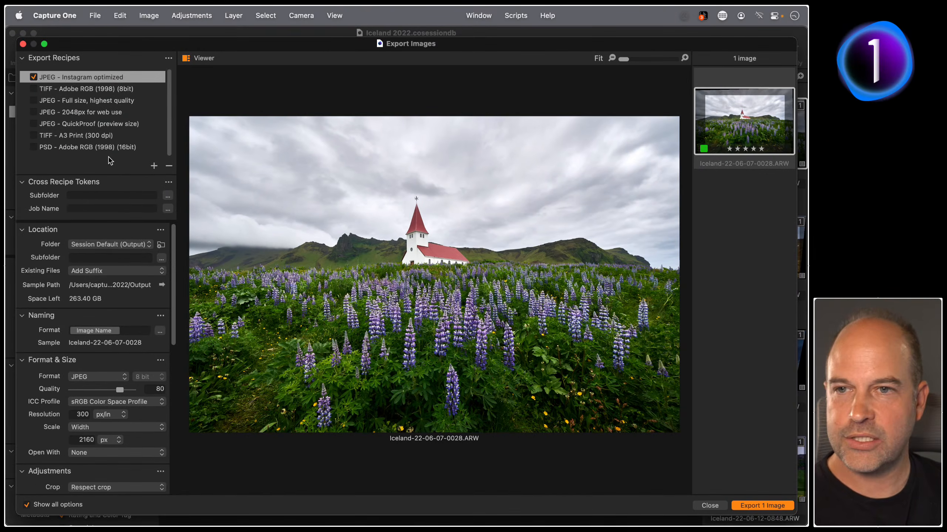
pyautogui.click(23, 44)
pyautogui.press('super+a')
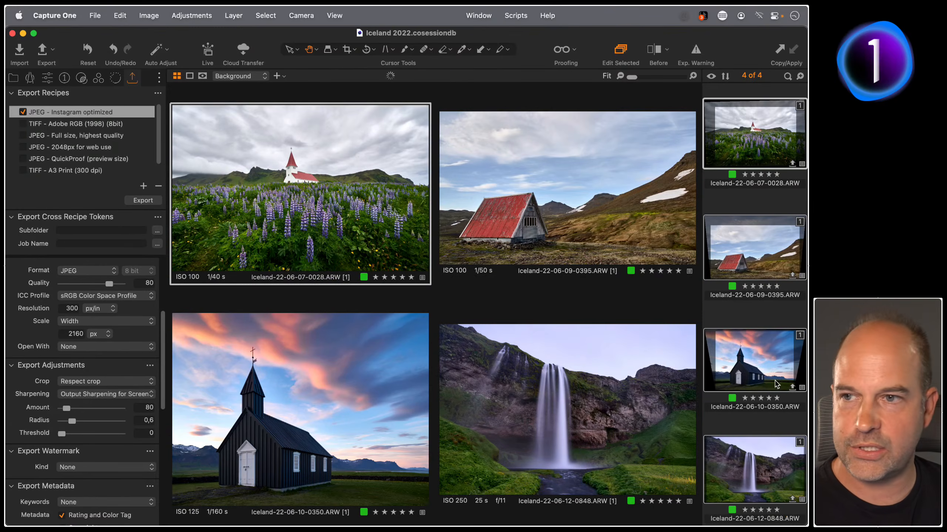
pyautogui.press('super+d')
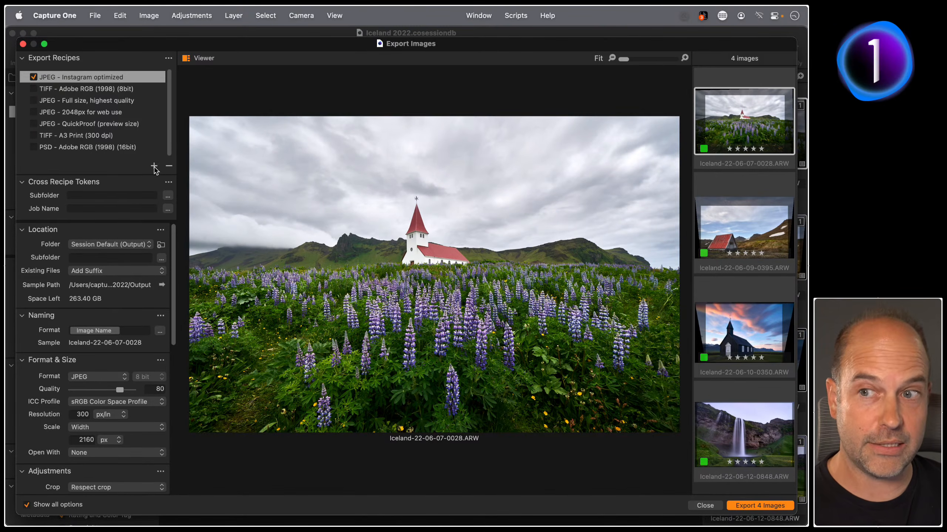
# Create a new export recipe and name it as a person's Instagram recipe
pyautogui.click(154, 166)
pyautogui.click(198, 174)
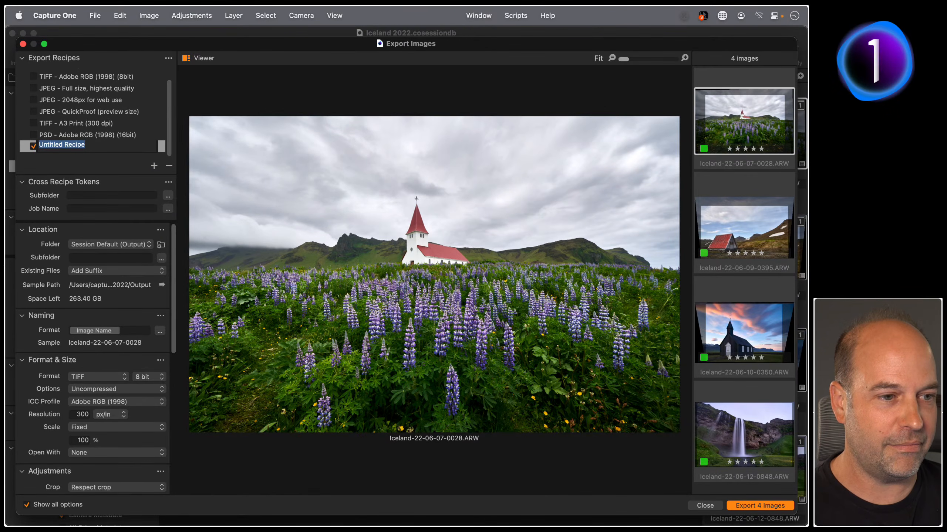
pyautogui.write("Andrea's Instgram")
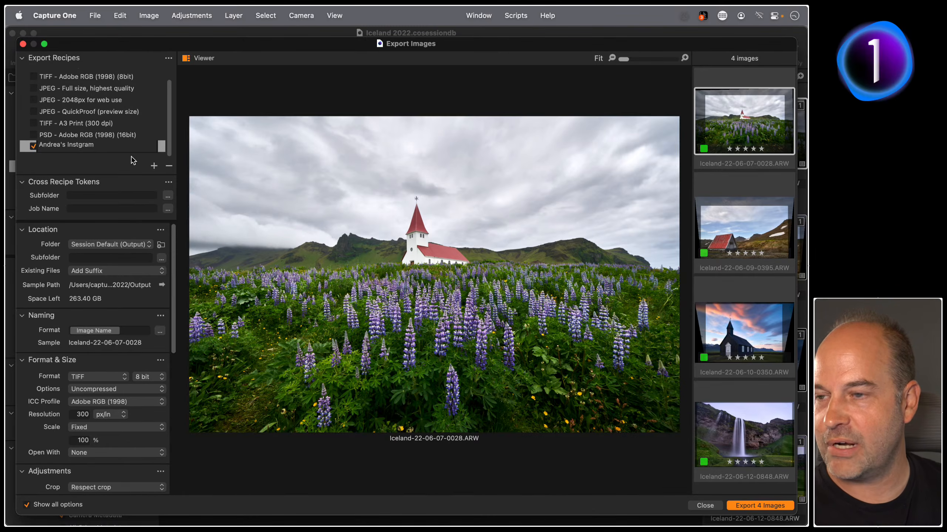
pyautogui.press('Return')
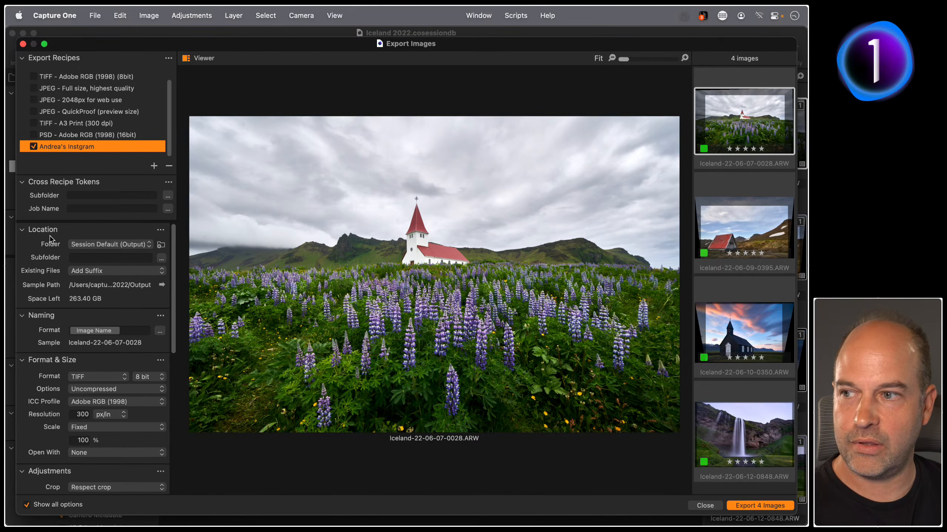
# Review the new recipe's settings down to the summary, comparing the reduced option set with all options shown
pyautogui.moveTo(177, 302); pyautogui.dragTo(179, 471)
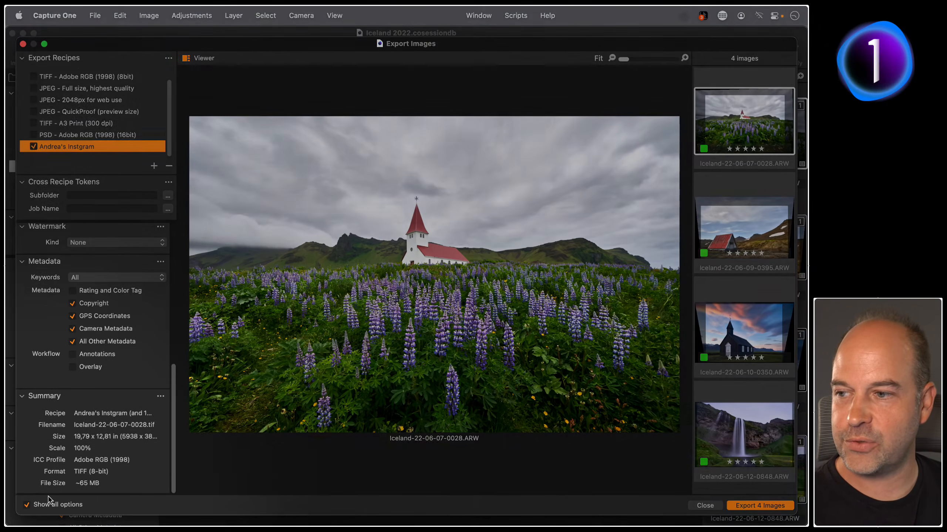
pyautogui.click(27, 506)
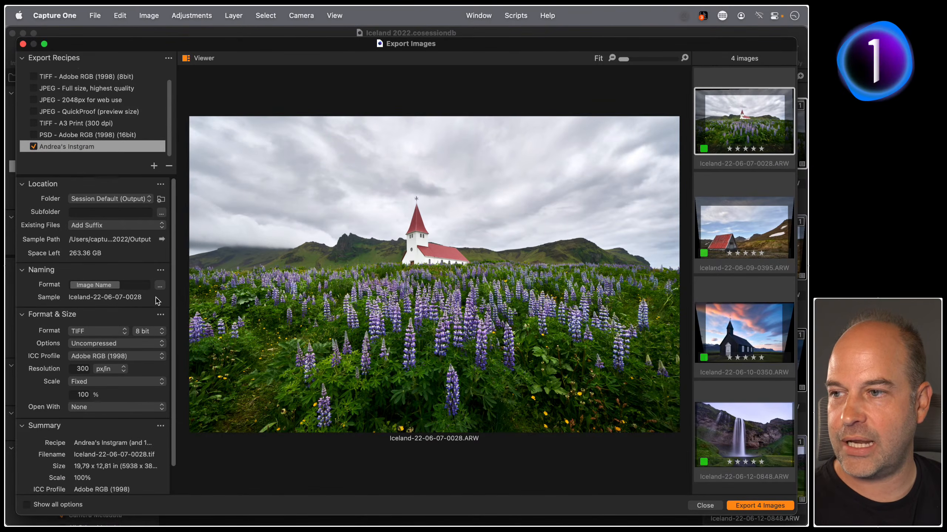
pyautogui.scroll(-2, 171, 388)
pyautogui.scroll(2, 179, 434)
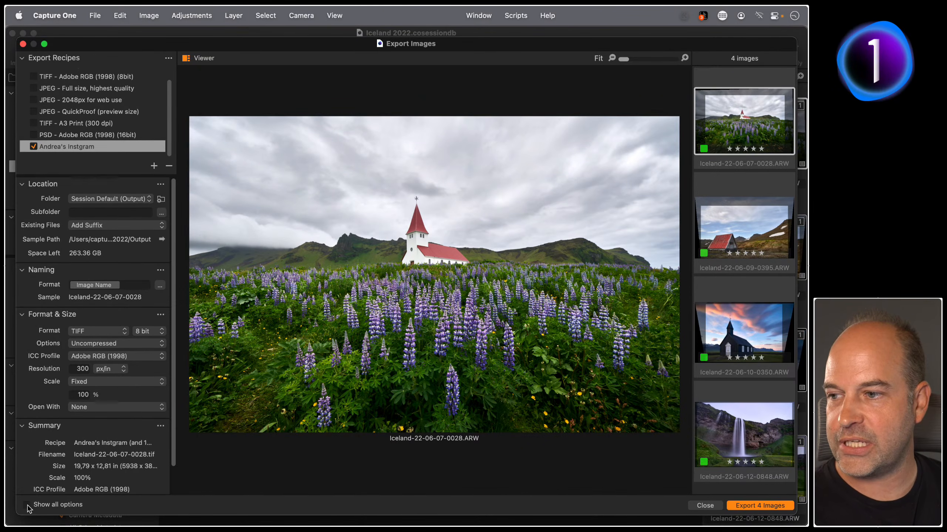
pyautogui.click(45, 505)
pyautogui.moveTo(171, 284)
pyautogui.mouseDown()
pyautogui.moveTo(183, 426)
pyautogui.moveTo(175, 289)
pyautogui.mouseUp()
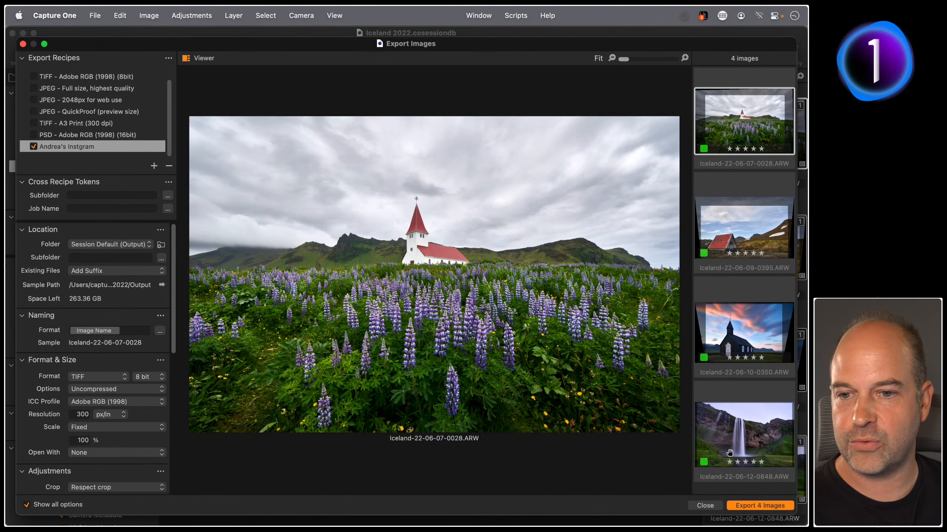
# Compare the new recipe's location, naming and format settings in the main window, and return to the export window
pyautogui.click(705, 506)
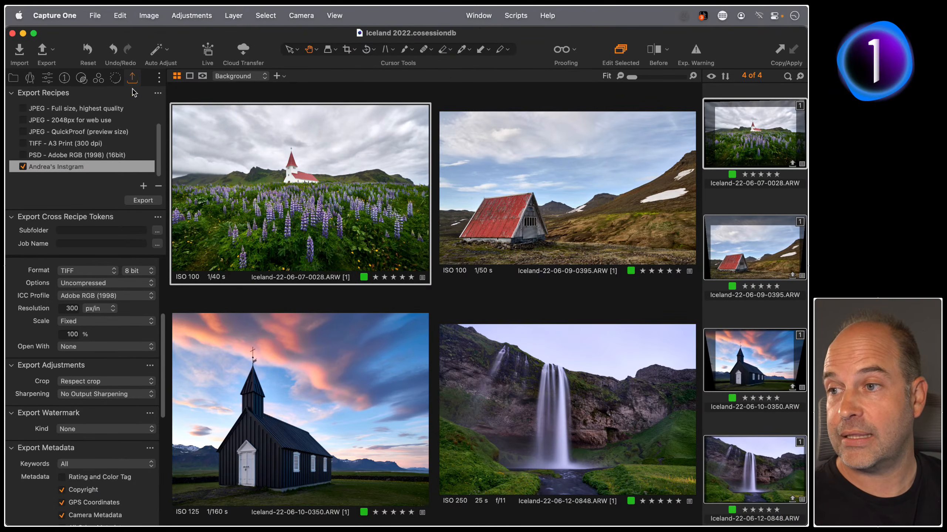
pyautogui.moveTo(163, 322); pyautogui.dragTo(155, 274)
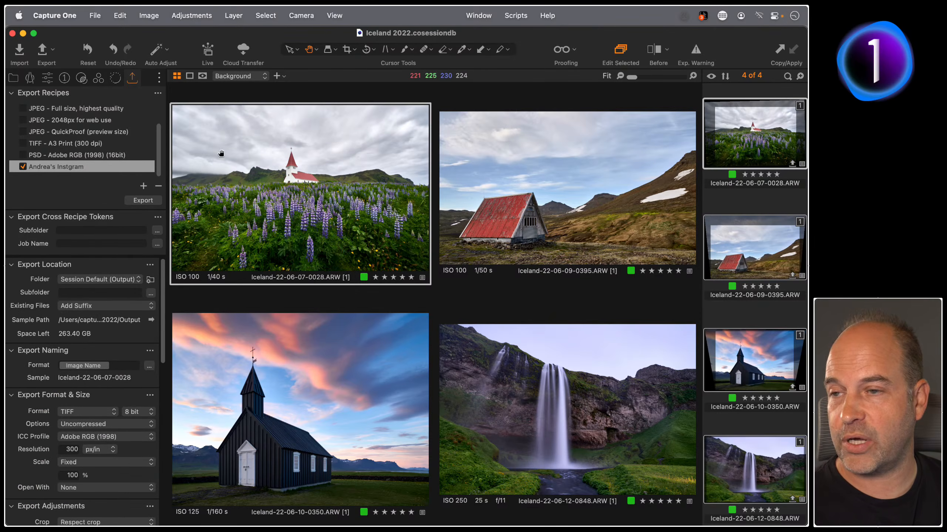
pyautogui.press('super+d')
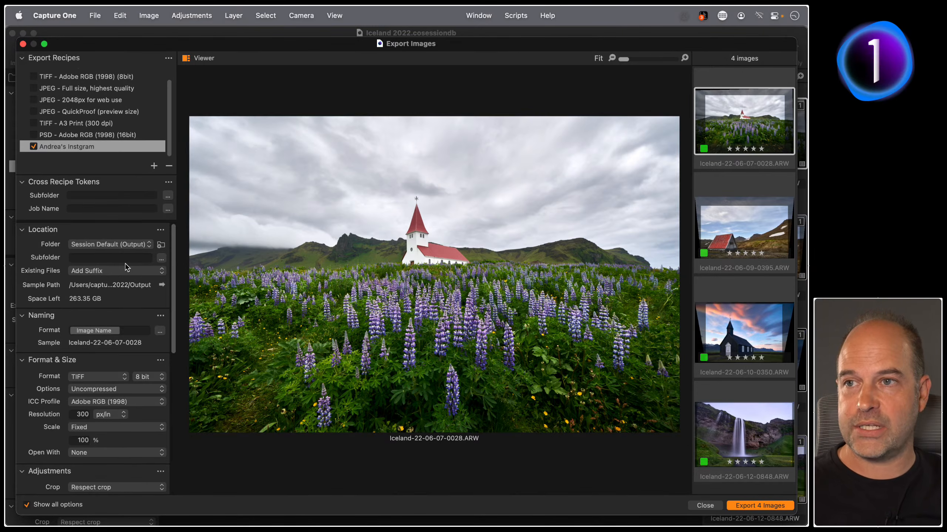
# Switch to Finder, delete everything inside the Iceland 2022 session's Output folder, and return to Capture One
pyautogui.press('super+Tab')
pyautogui.press('super+Tab')
pyautogui.press('super+Tab')
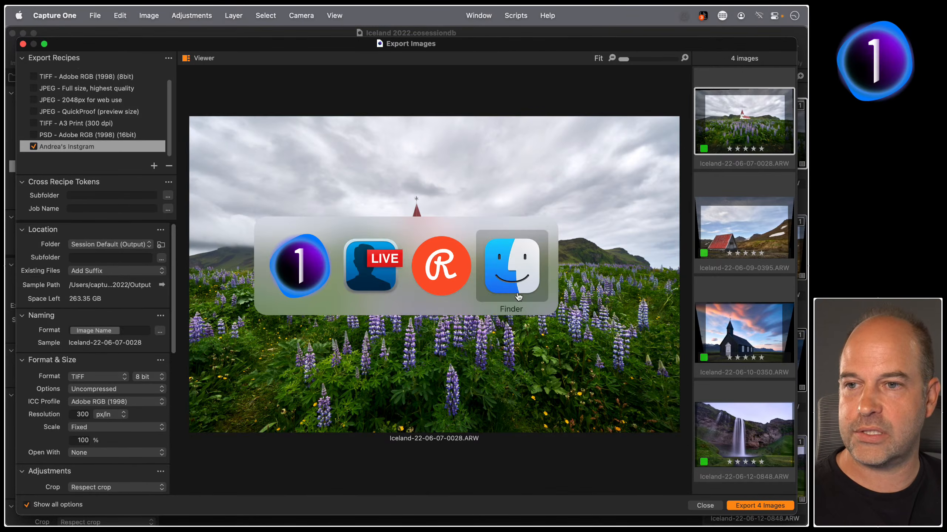
pyautogui.click(438, 151)
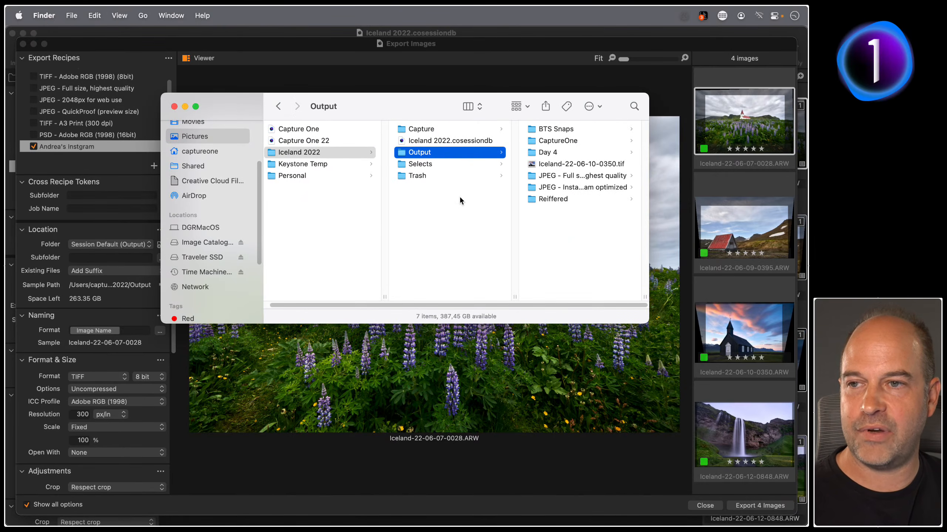
pyautogui.press('super+Tab')
pyautogui.press('super+Tab')
pyautogui.moveTo(545, 237); pyautogui.dragTo(555, 112)
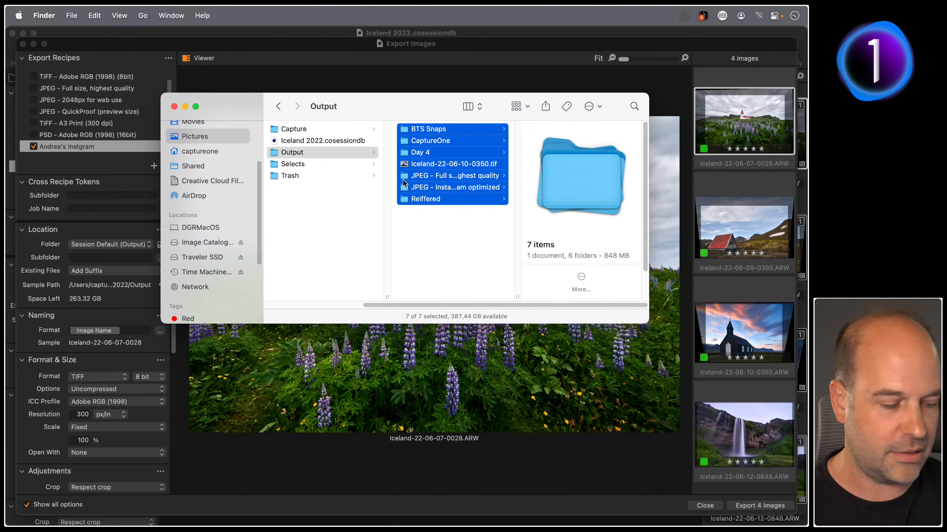
pyautogui.press('super+BackSpace')
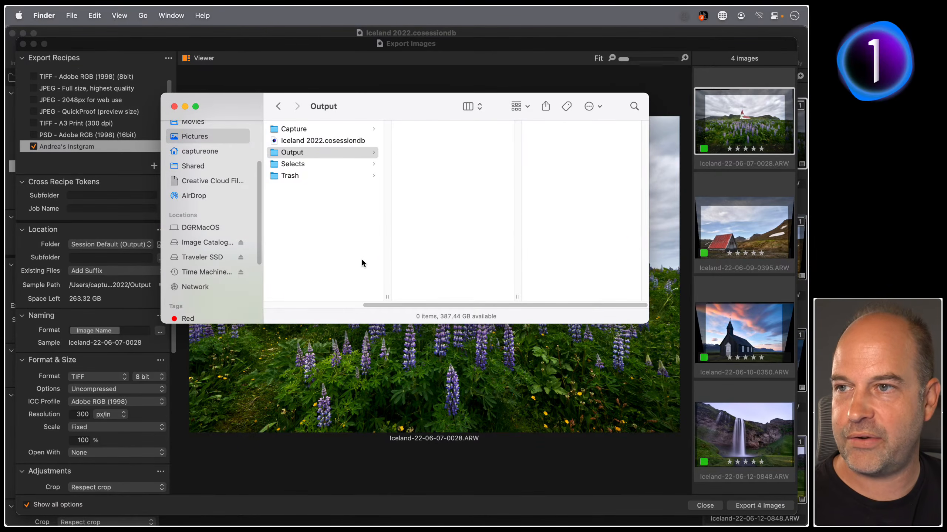
pyautogui.press('super+Tab')
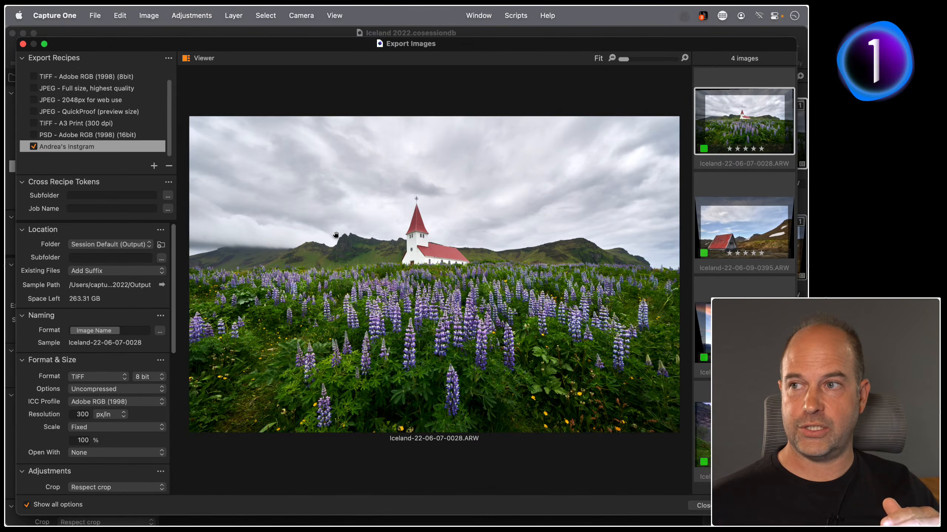
# Close the export window, open the recent Capture One 22 catalog, and bring up the export window for the boat image
pyautogui.click(707, 504)
pyautogui.click(94, 15)
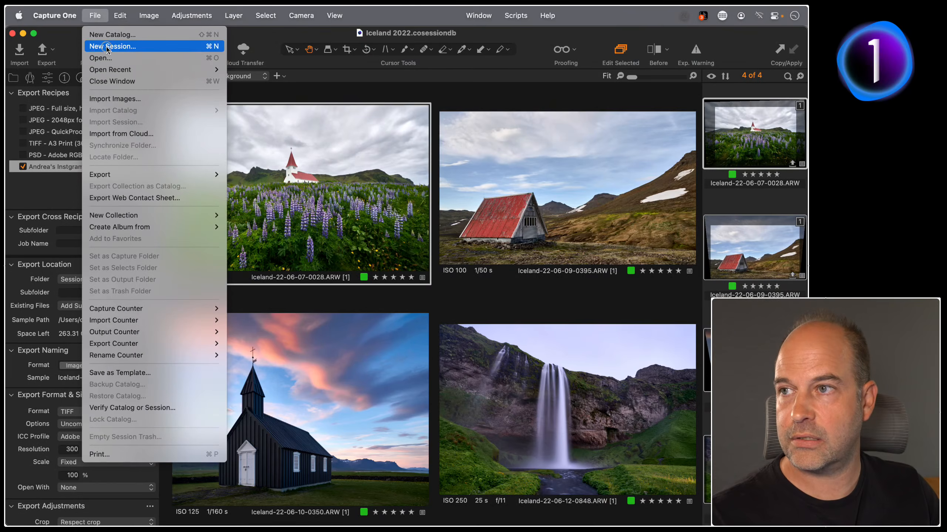
pyautogui.moveTo(203, 70)
pyautogui.click(271, 71)
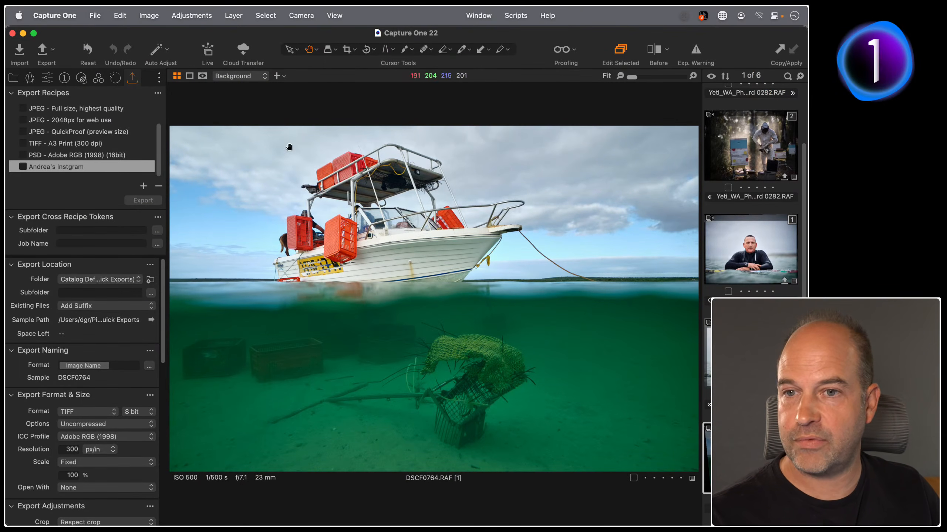
pyautogui.click(44, 51)
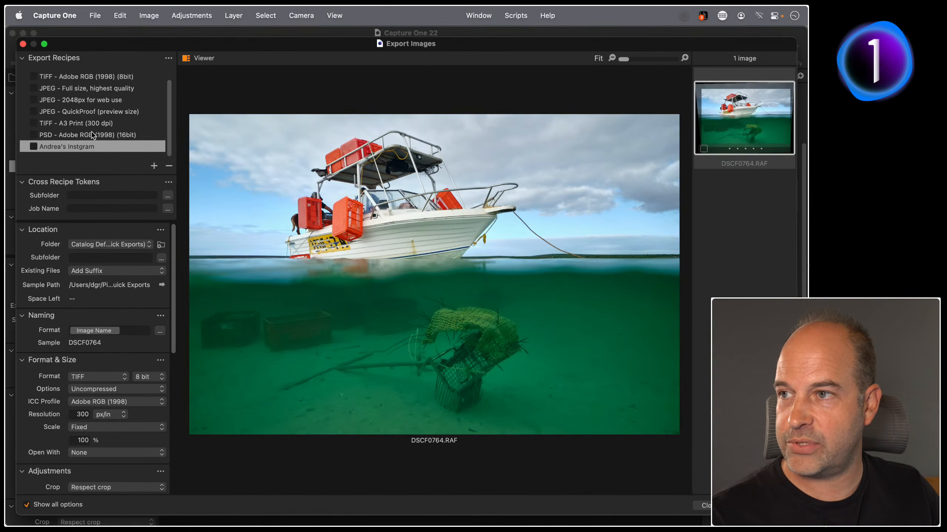
# Check the destination folder choices for the boat image export and reset the export location
pyautogui.click(128, 247)
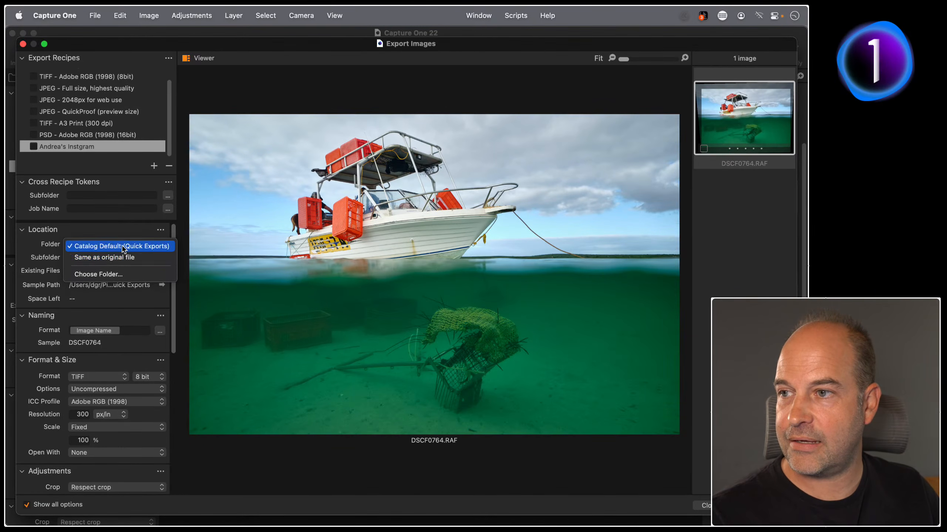
pyautogui.click(131, 248)
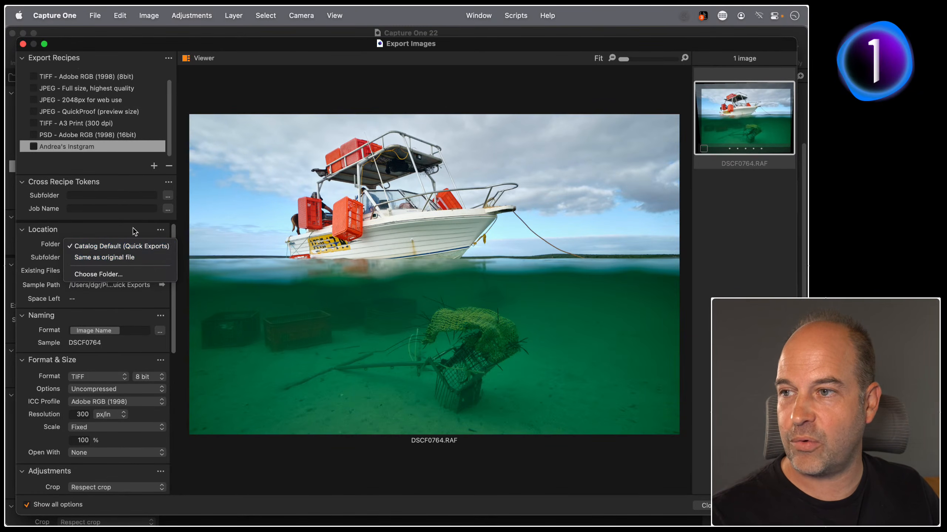
pyautogui.click(160, 230)
pyautogui.click(171, 243)
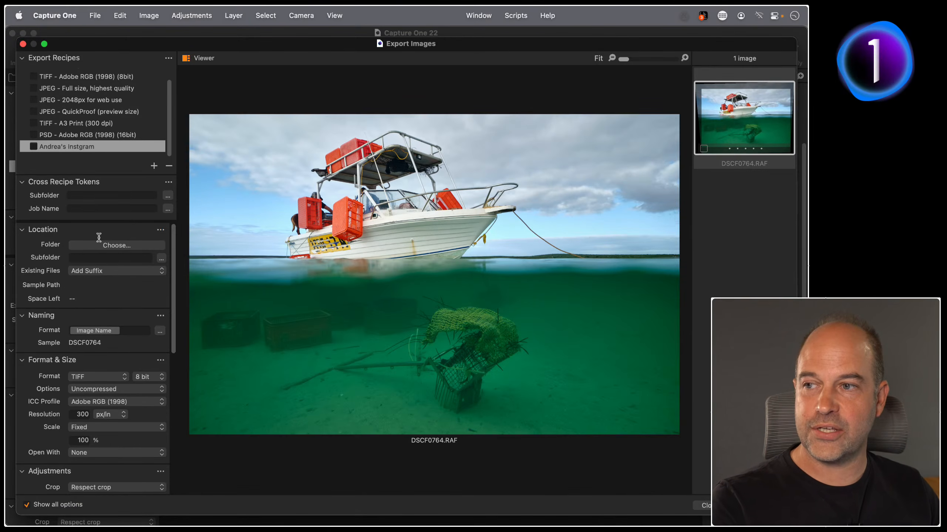
# Create a folder named "ALl my exports" inside Pictures and choose it as the catalog's export location
pyautogui.click(116, 245)
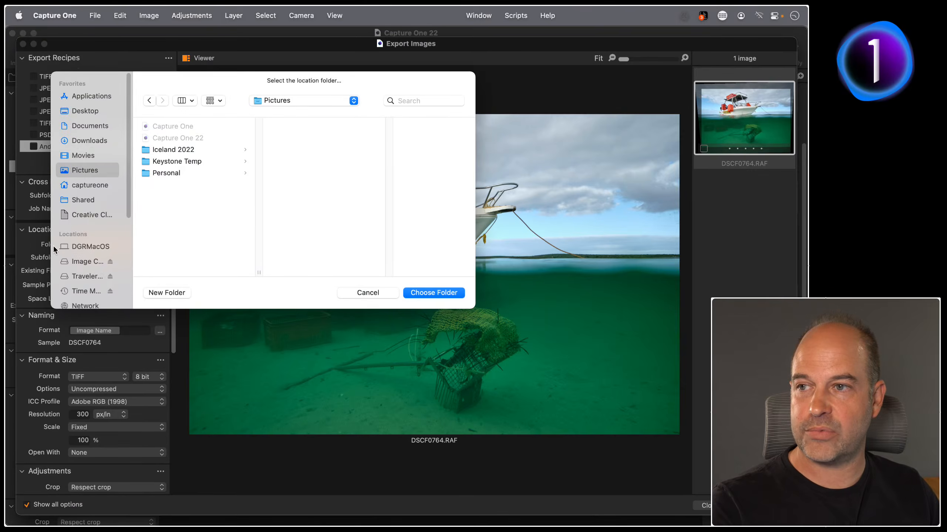
pyautogui.click(167, 293)
pyautogui.write('ALl my')
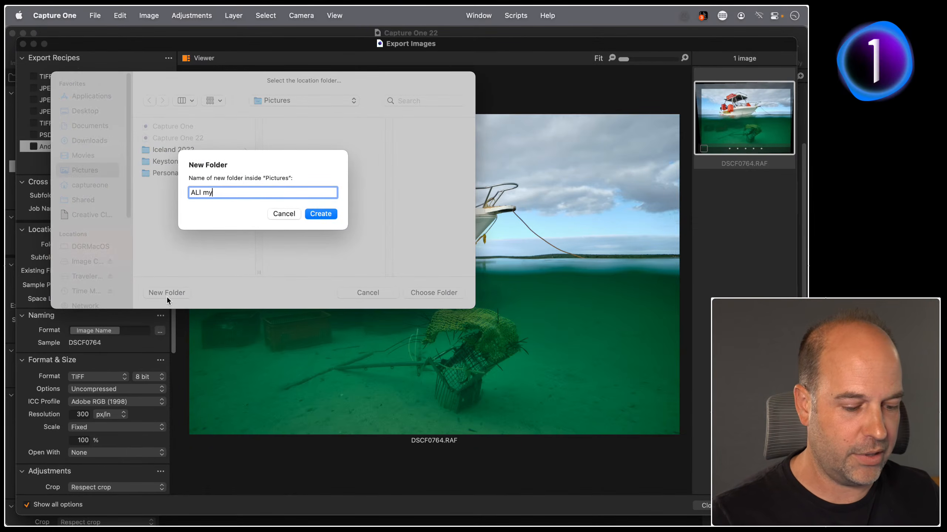
pyautogui.write(' exports')
pyautogui.press('Return')
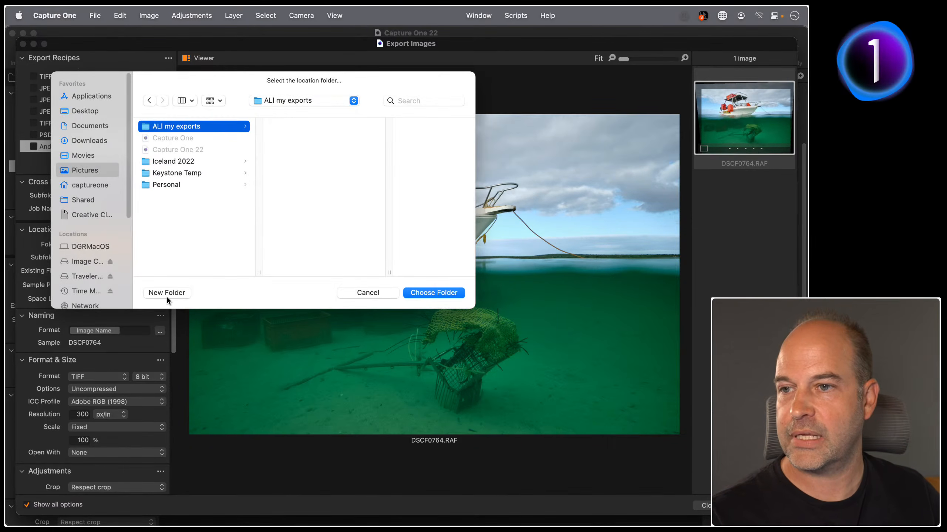
pyautogui.click(438, 293)
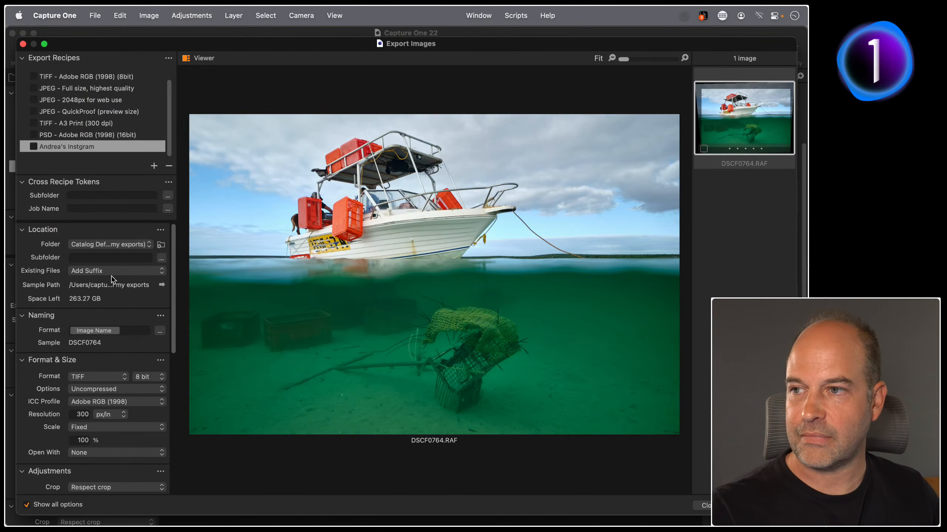
# Go through the TIFF, JPEG, PSD and custom Instagram recipes and compare the export location each one uses
pyautogui.click(80, 123)
pyautogui.click(79, 112)
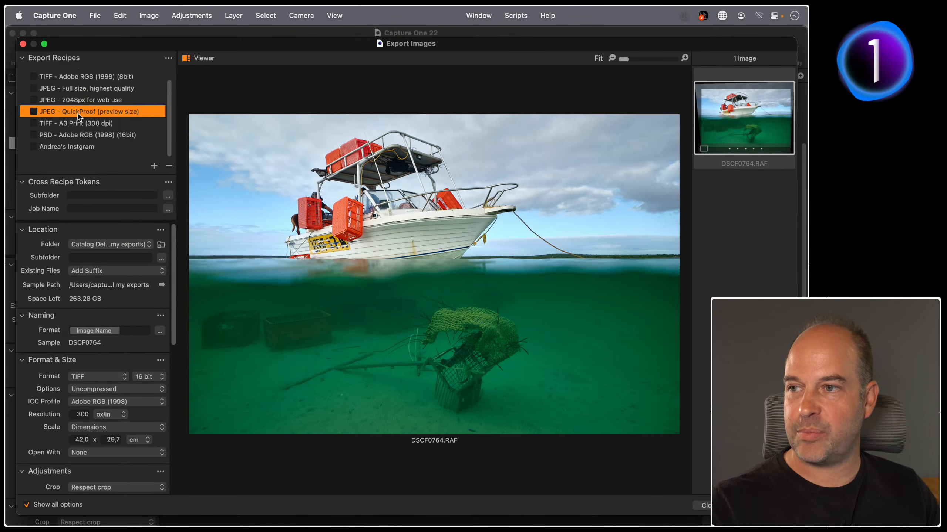
pyautogui.click(79, 123)
pyautogui.click(79, 134)
pyautogui.click(80, 146)
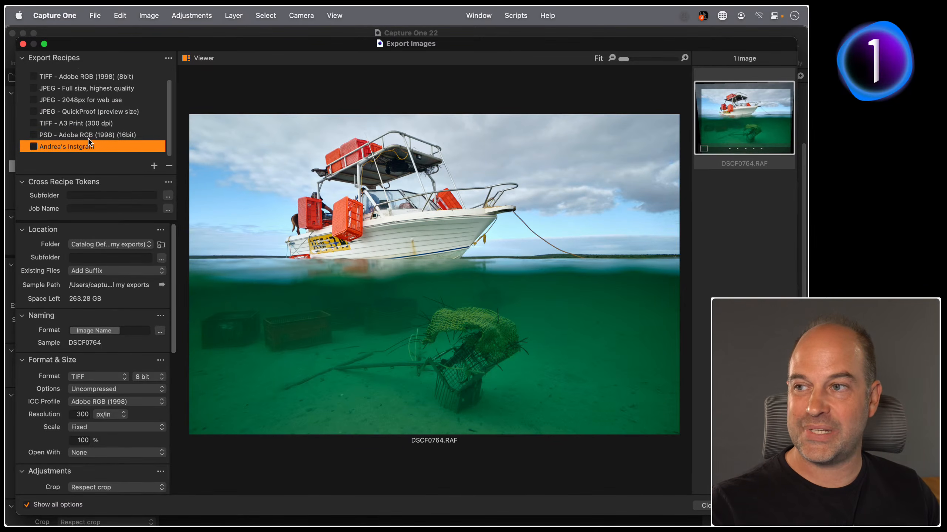
pyautogui.click(88, 135)
# Check the folder choices for the PSD recipe and the catalog default folder prompt, without changing the destination
pyautogui.click(115, 245)
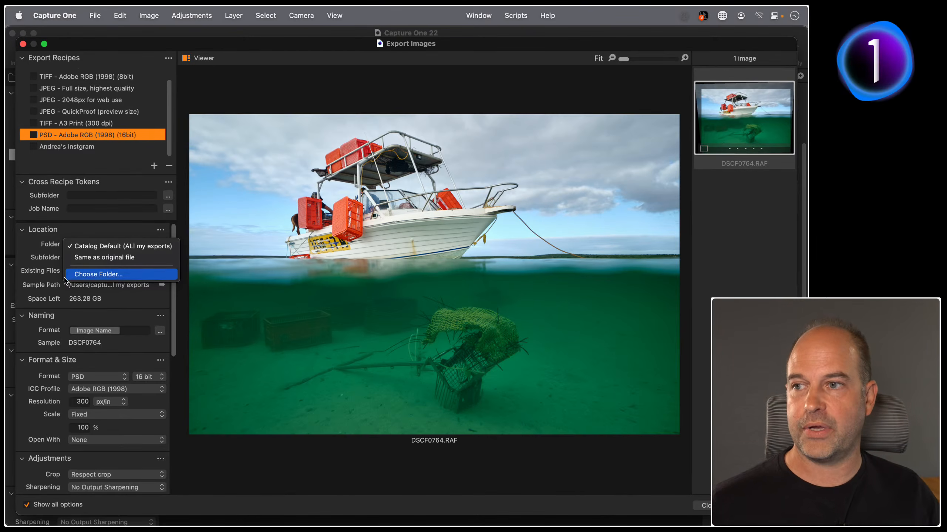
pyautogui.click(91, 246)
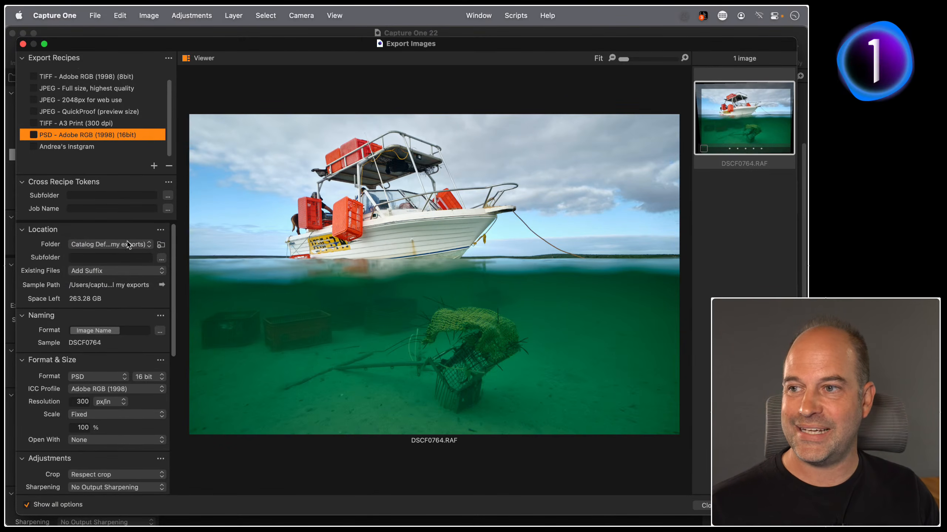
pyautogui.click(160, 245)
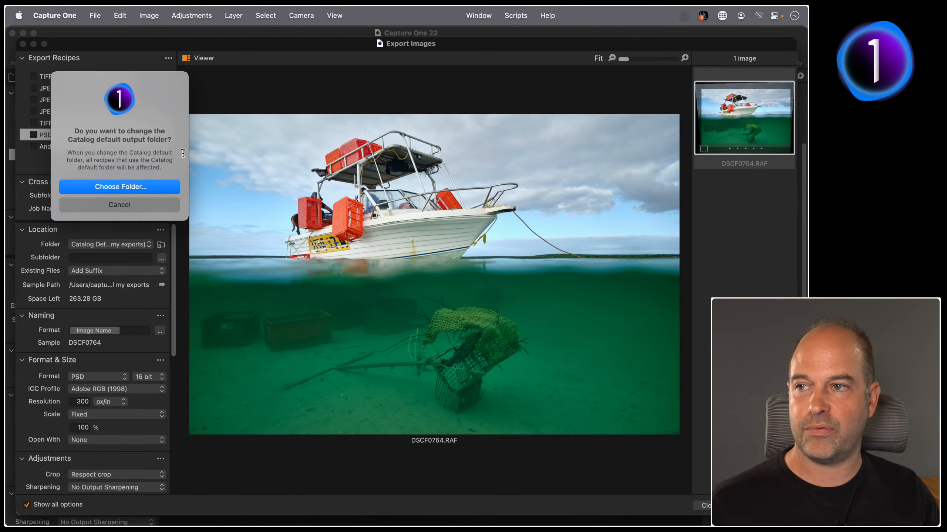
pyautogui.click(120, 205)
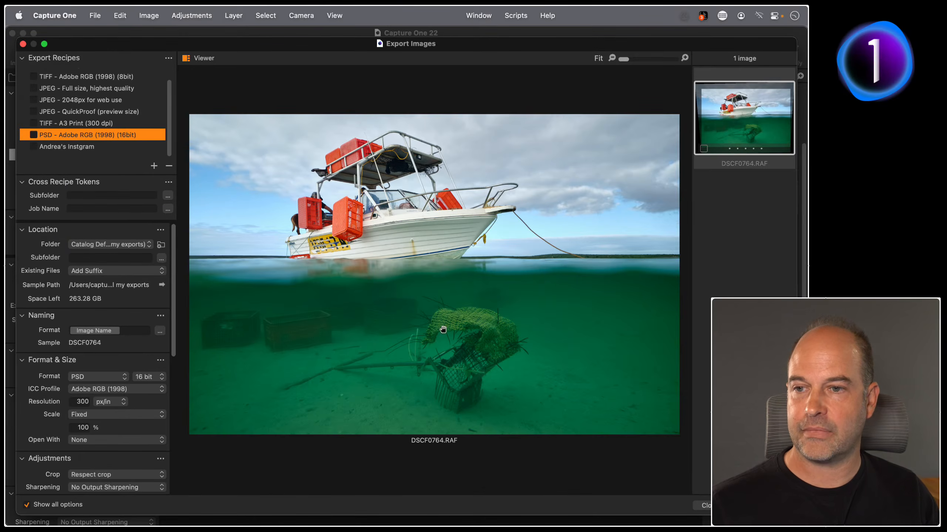
# Close the catalog without backing up, open the Iceland 2022 session from Finder, and bring up the export window for its four images
pyautogui.click(702, 506)
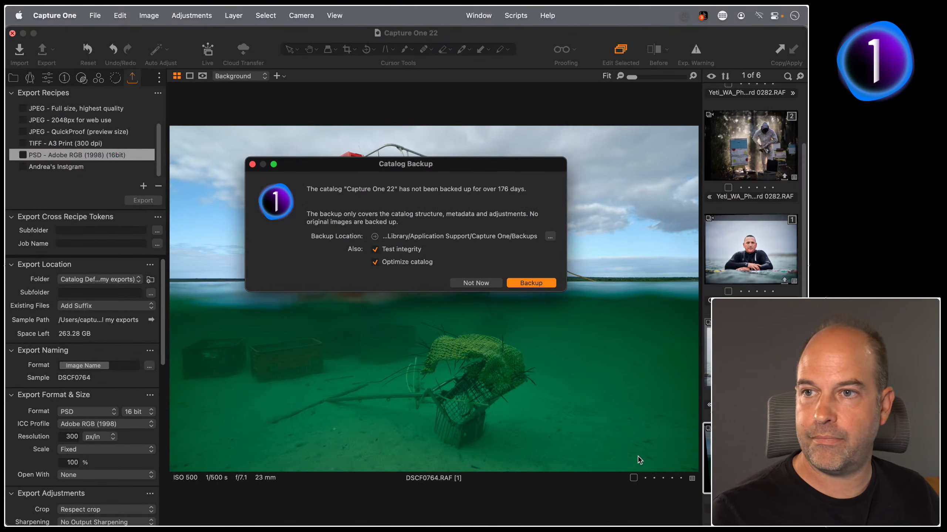
pyautogui.click(476, 284)
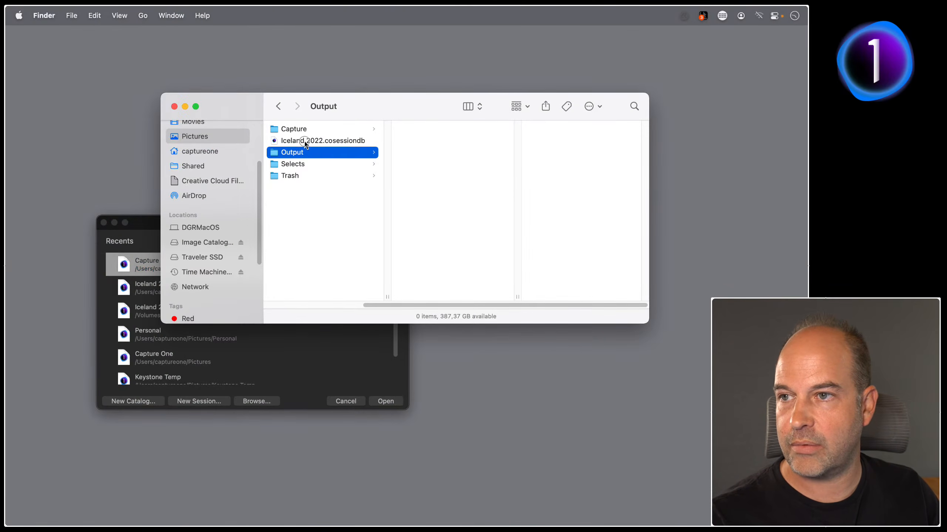
pyautogui.doubleClick(305, 141)
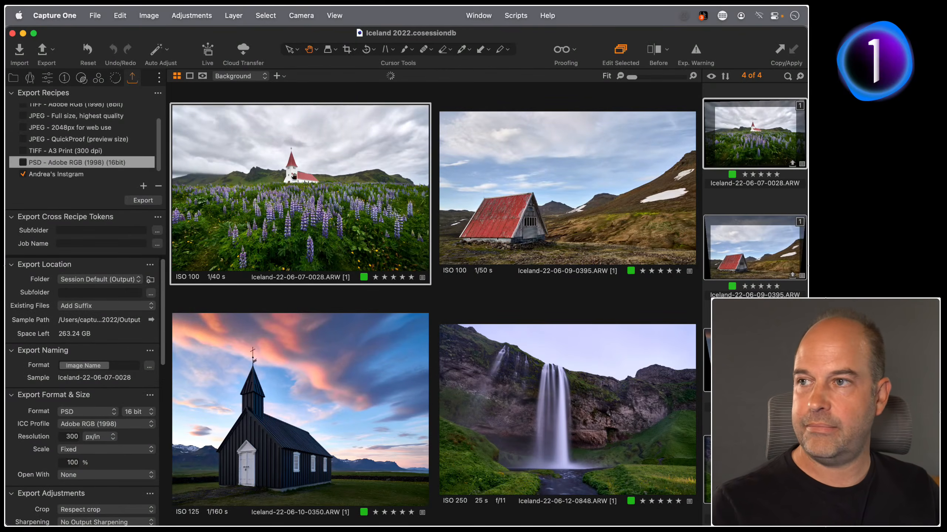
pyautogui.click(42, 52)
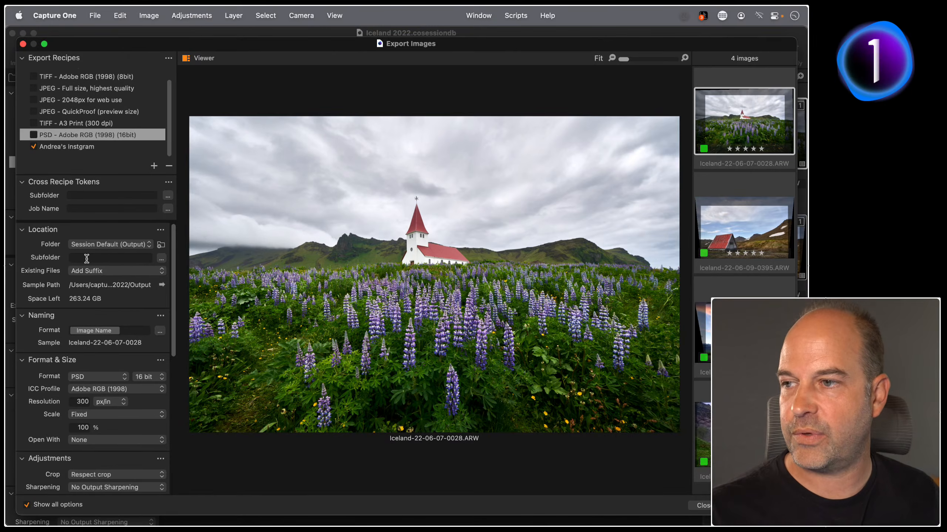
# Select the custom Instagram recipe and set its file format to JPEG
pyautogui.click(69, 148)
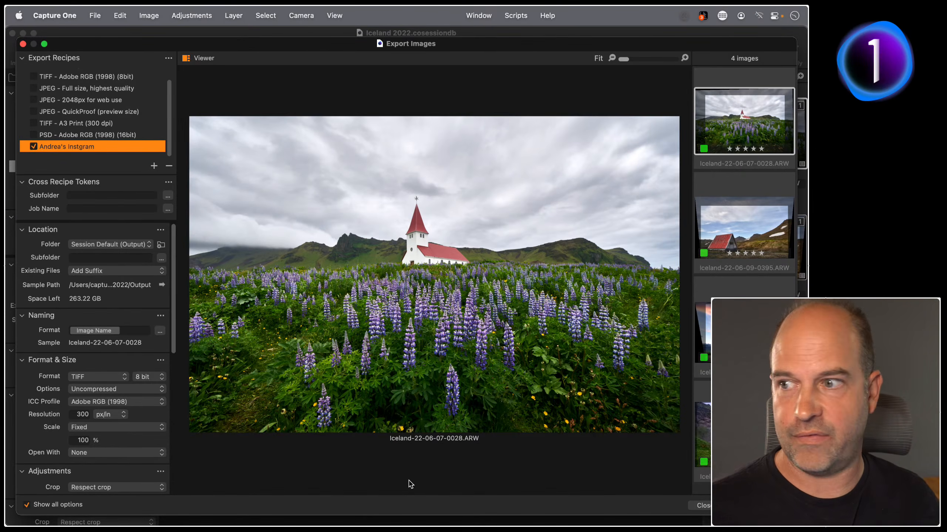
pyautogui.click(96, 376)
pyautogui.click(94, 361)
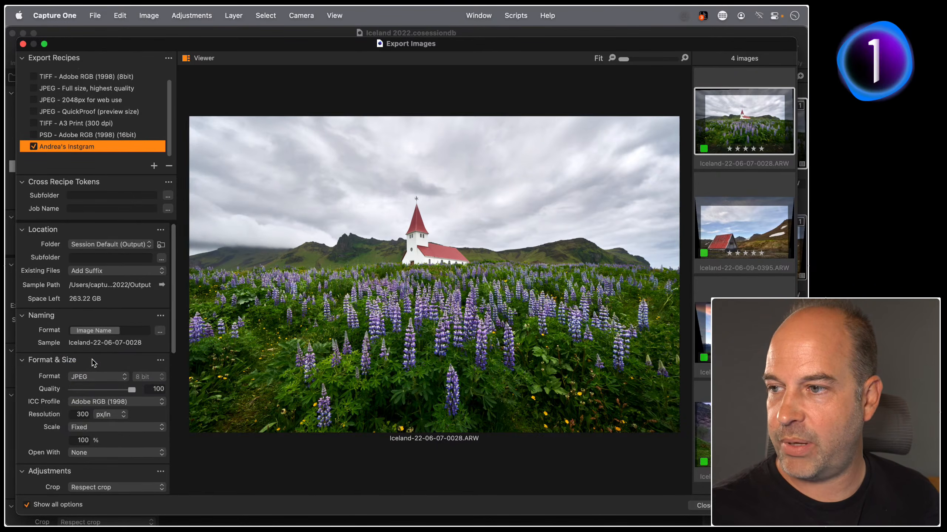
# Lower the JPEG quality to 0 and examine the compression around the church door at 800% zoom
pyautogui.moveTo(132, 390); pyautogui.dragTo(131, 390)
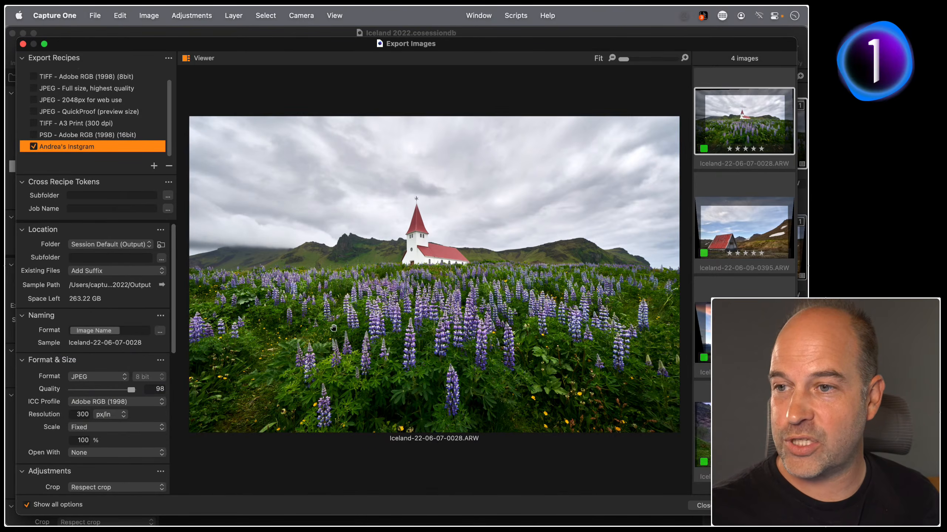
pyautogui.click(495, 236)
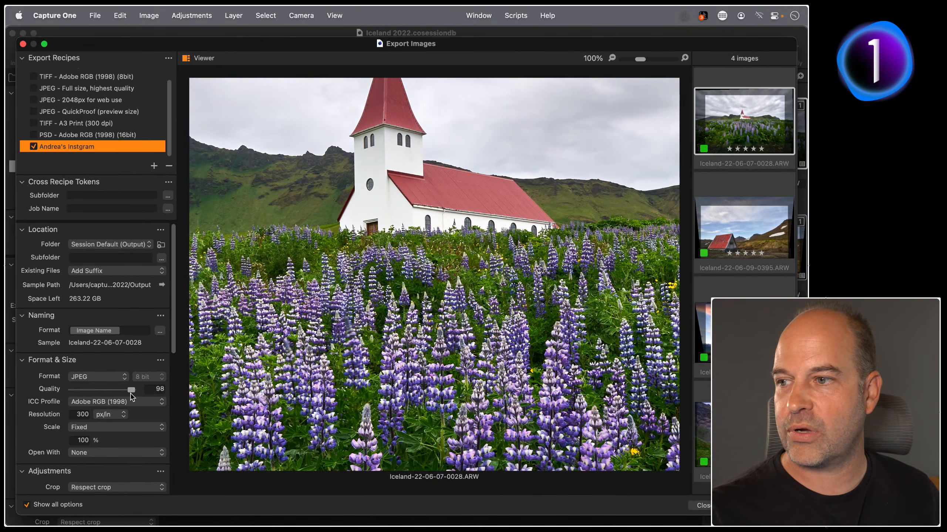
pyautogui.moveTo(131, 394); pyautogui.dragTo(41, 396)
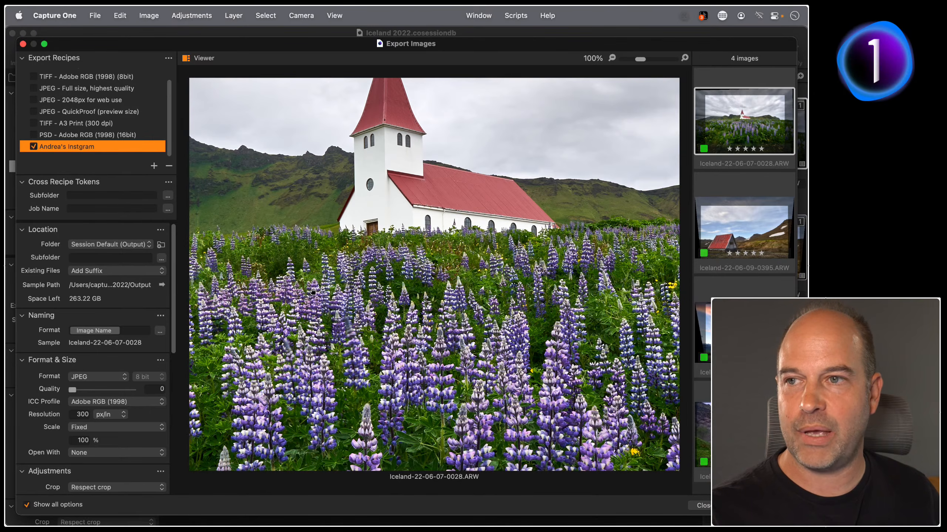
pyautogui.moveTo(640, 59); pyautogui.dragTo(666, 59)
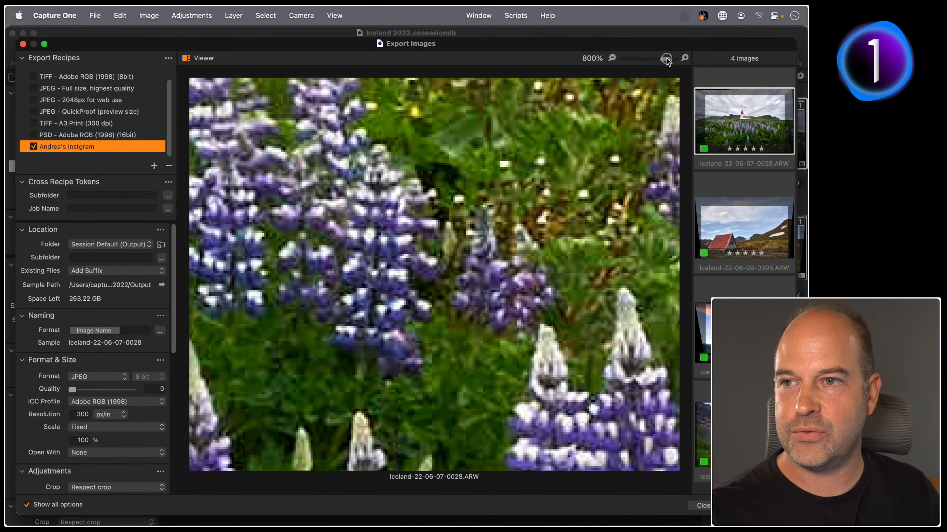
pyautogui.moveTo(376, 152); pyautogui.dragTo(554, 307)
pyautogui.moveTo(404, 120); pyautogui.dragTo(501, 255)
pyautogui.moveTo(438, 245); pyautogui.dragTo(513, 213)
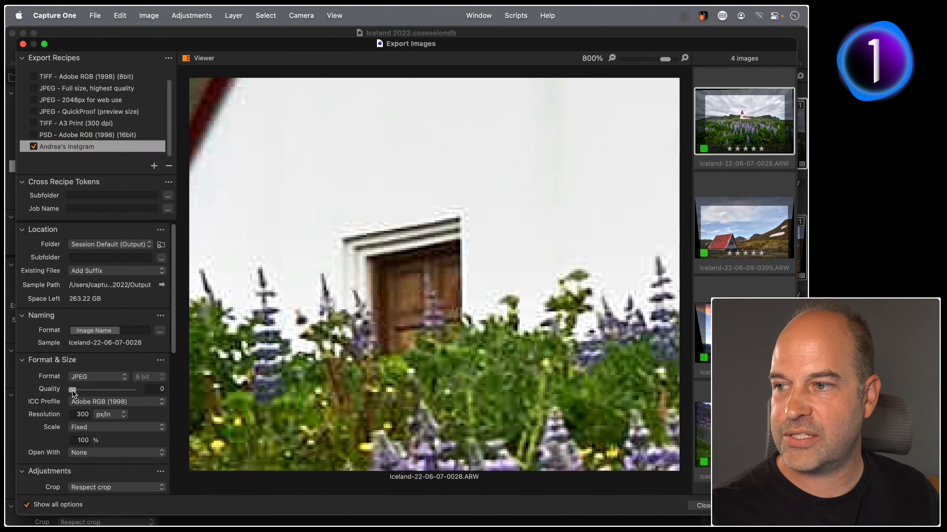
# Set the Instagram recipe's JPEG quality to 79 and its ICC profile to sRGB Color Space Profile
pyautogui.moveTo(73, 391); pyautogui.dragTo(119, 390)
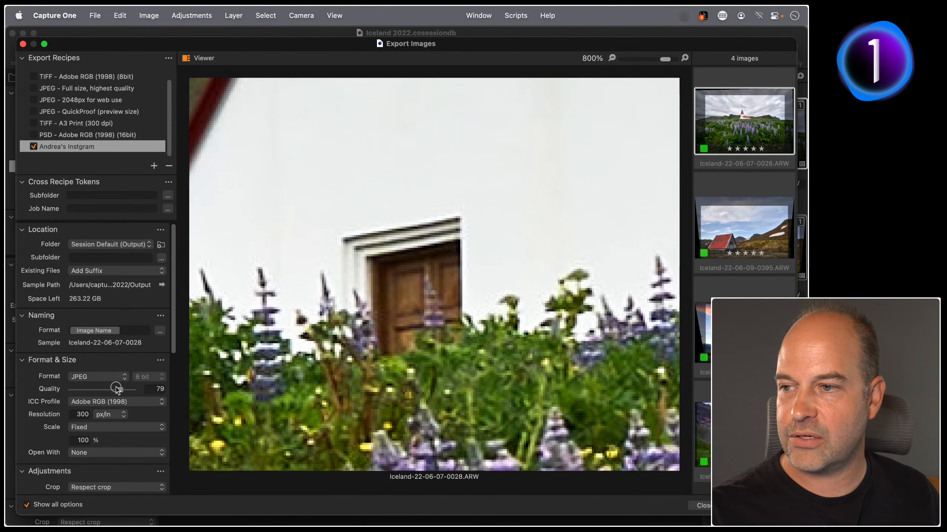
pyautogui.click(611, 58)
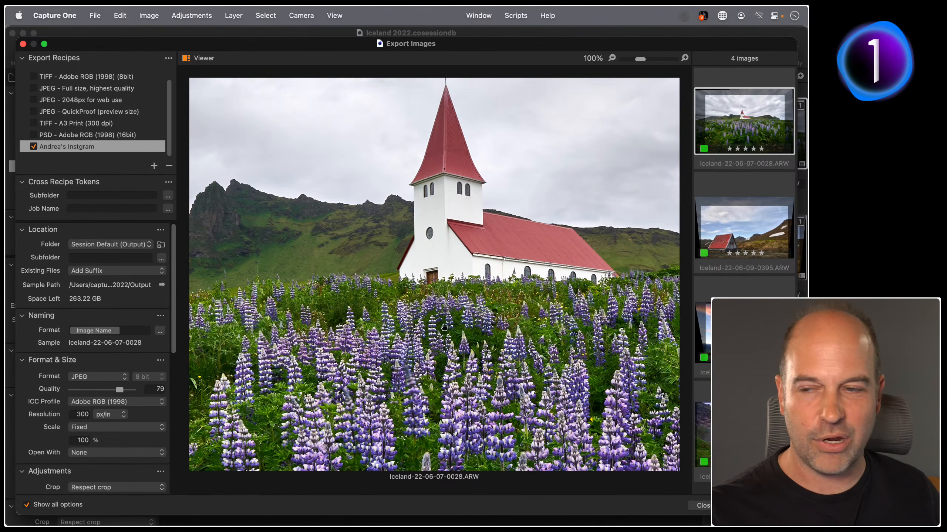
pyautogui.click(127, 402)
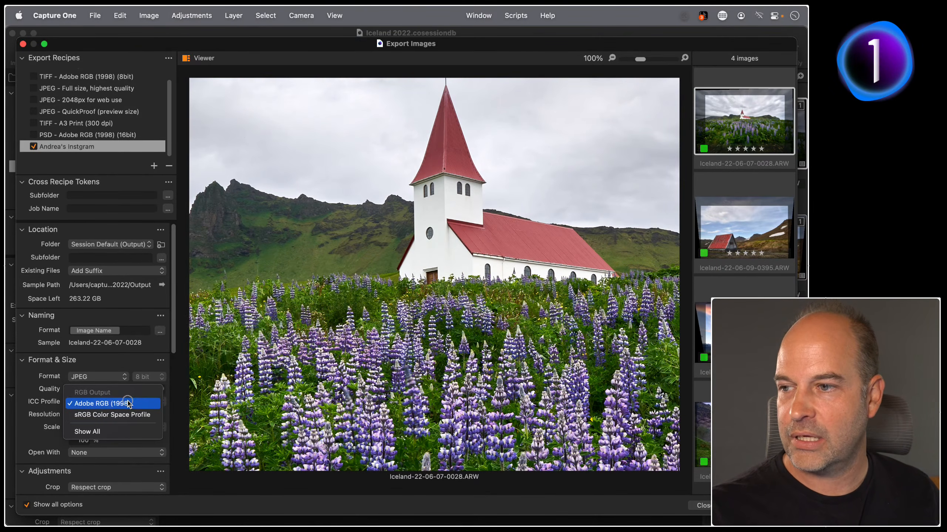
pyautogui.click(127, 415)
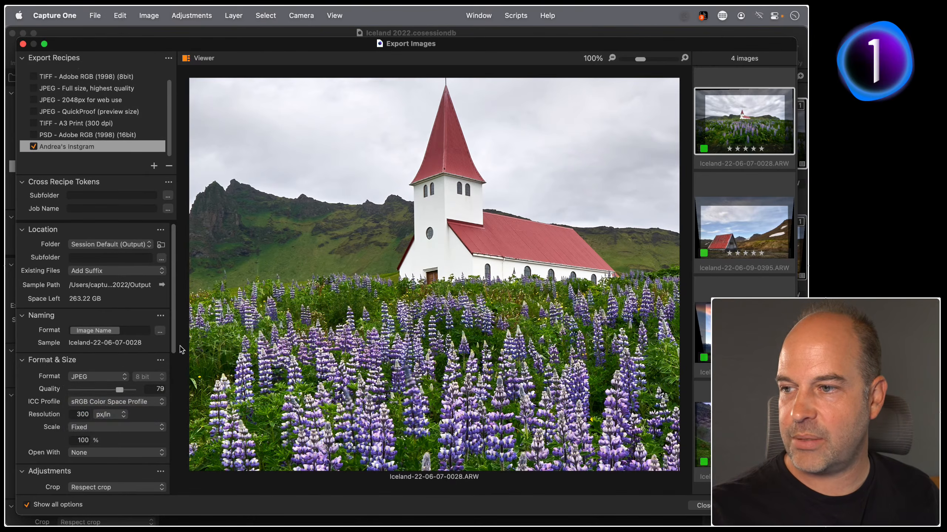
# Scale the Instagram recipe by width, with pixels as the unit and a width of 1080 px
pyautogui.moveTo(174, 323); pyautogui.dragTo(169, 359)
pyautogui.click(102, 363)
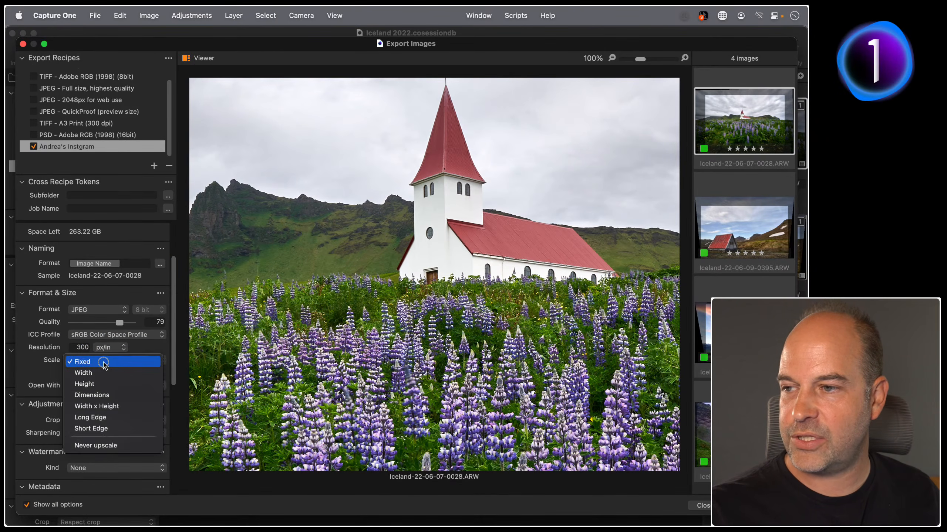
pyautogui.click(106, 373)
pyautogui.click(100, 374)
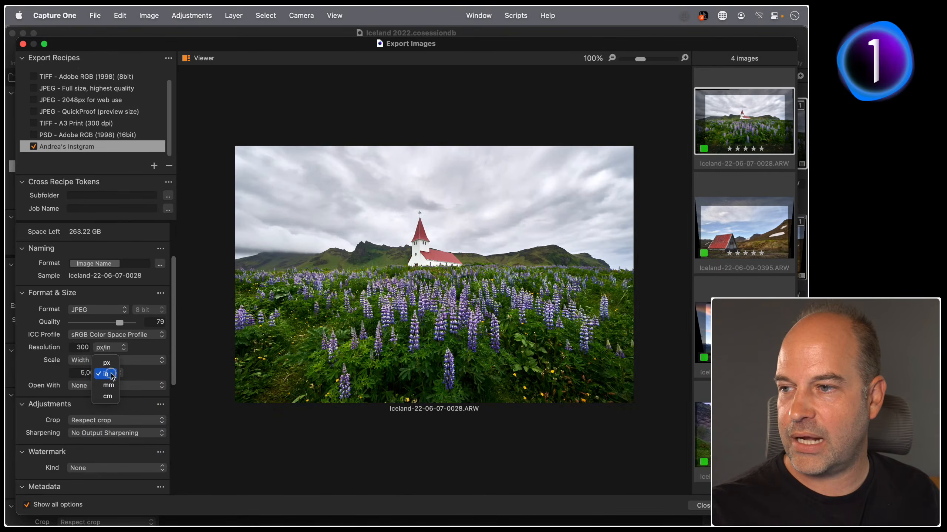
pyautogui.click(107, 363)
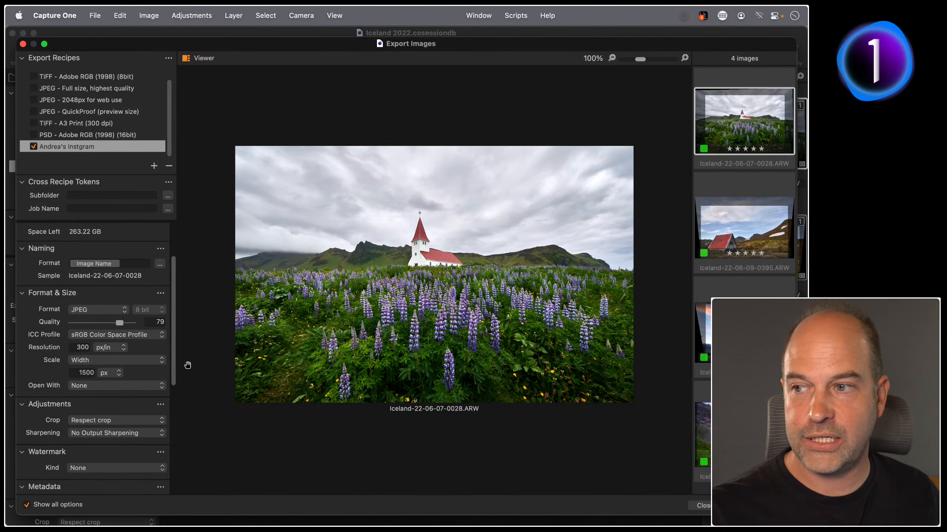
pyautogui.doubleClick(70, 374)
pyautogui.write('1')
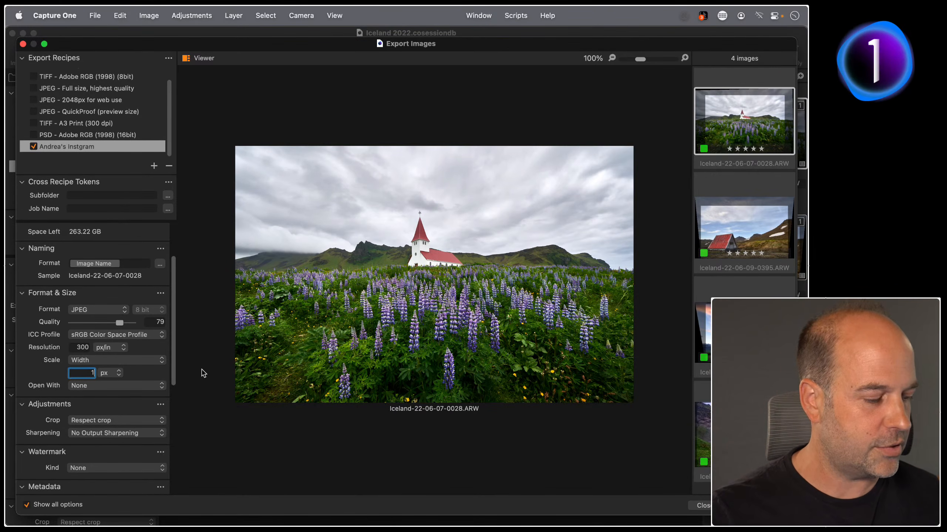
pyautogui.write('080')
pyautogui.press('Return')
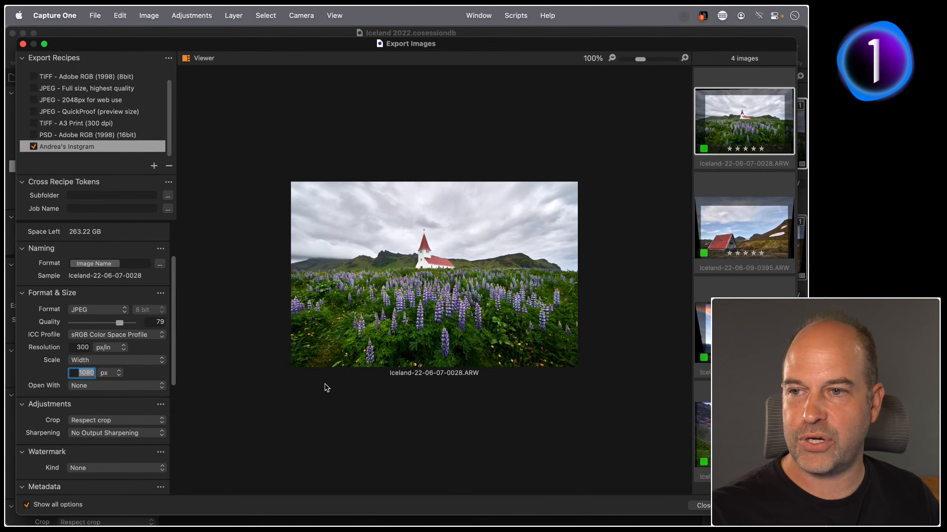
# Keep the crop option at Respect crop and apply Output Sharpening for Screen with an amount of 79
pyautogui.scroll(-2, 123, 415)
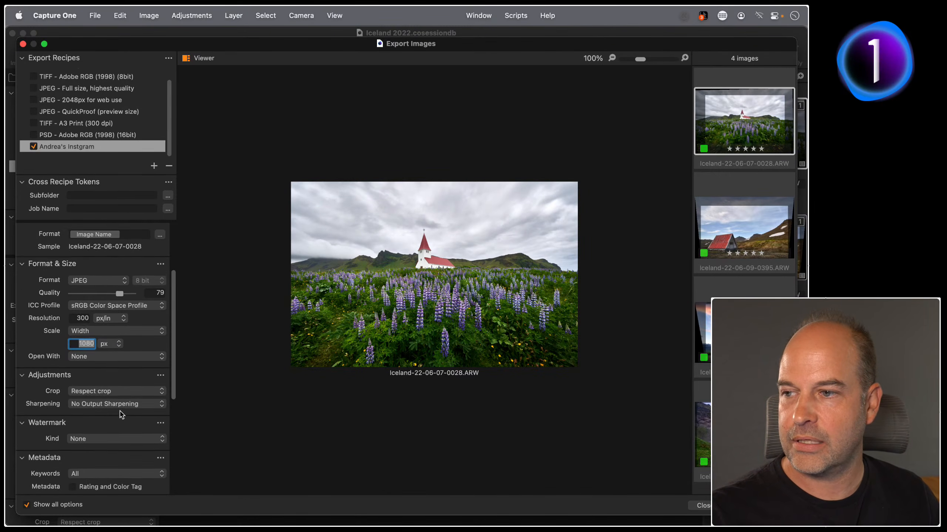
pyautogui.click(103, 389)
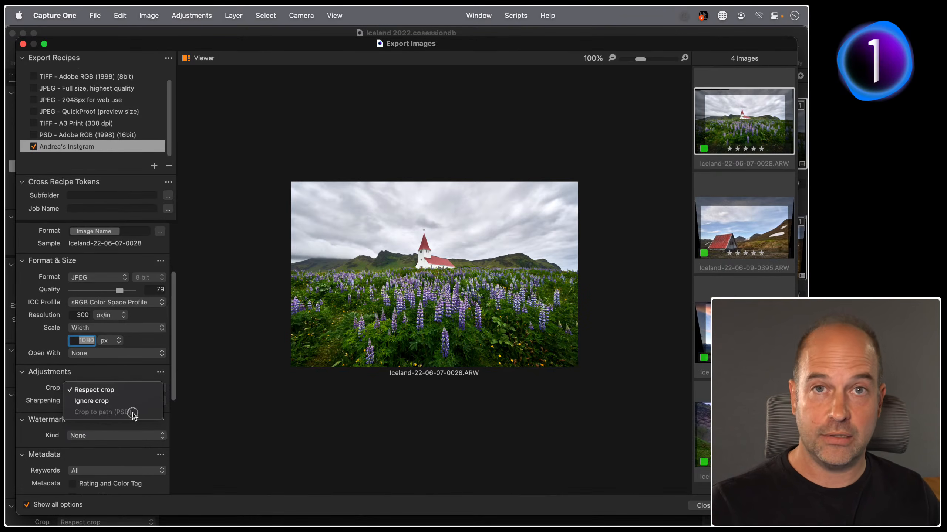
pyautogui.click(124, 390)
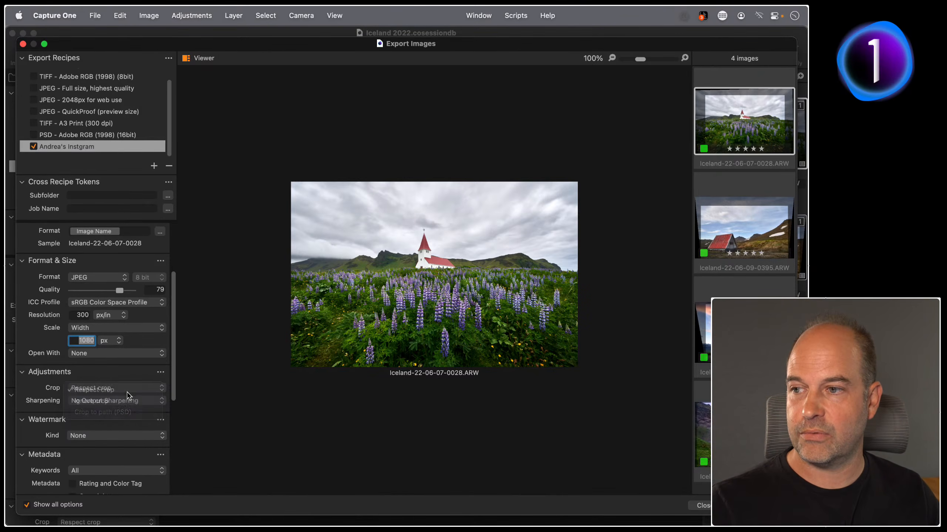
pyautogui.click(127, 401)
pyautogui.click(134, 414)
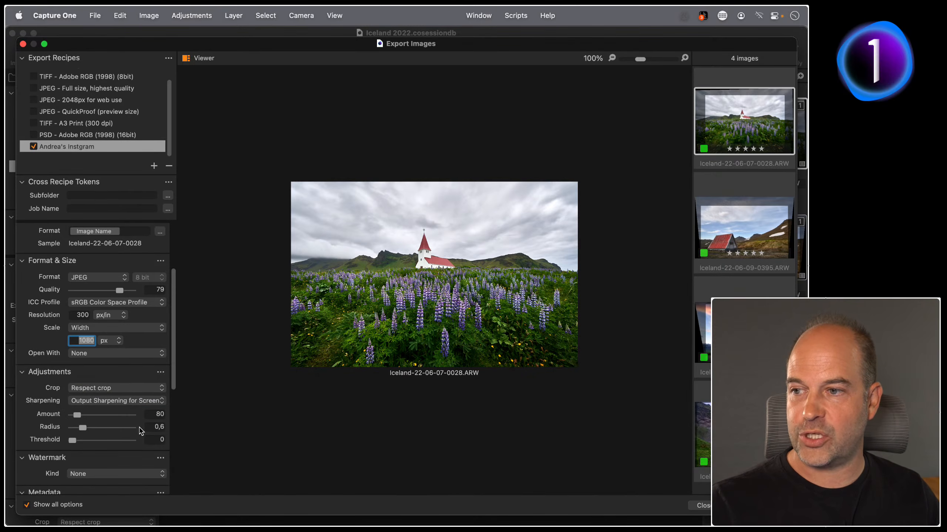
pyautogui.moveTo(78, 416)
pyautogui.mouseDown()
pyautogui.moveTo(110, 416)
pyautogui.moveTo(77, 416)
pyautogui.mouseUp()
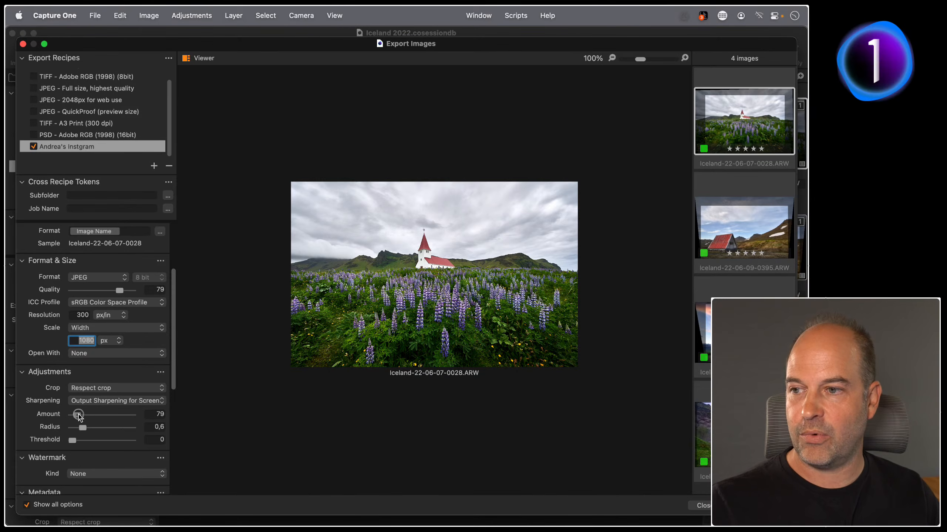
# Review the Instagram recipe's watermark, metadata and summary settings, then return to its format settings and resolution value
pyautogui.scroll(-4, 108, 428)
pyautogui.scroll(-5, 108, 430)
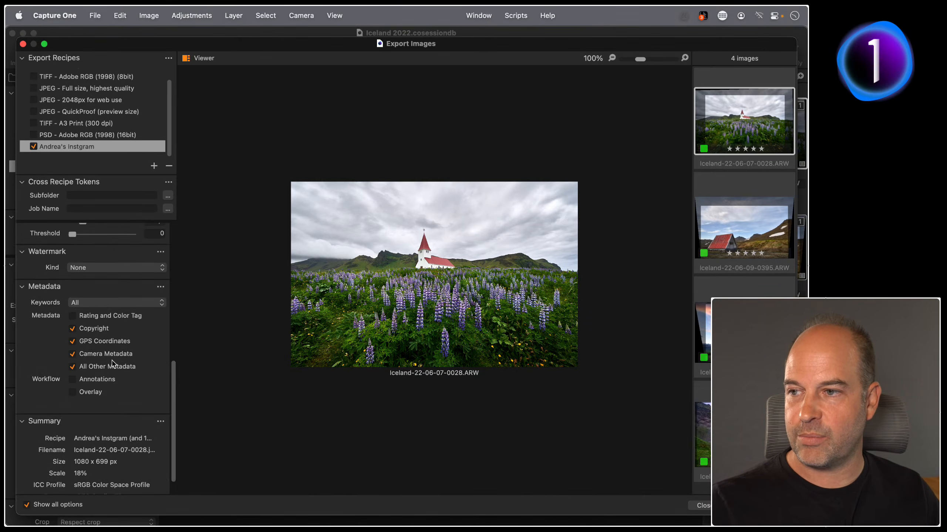
pyautogui.scroll(-1, 111, 360)
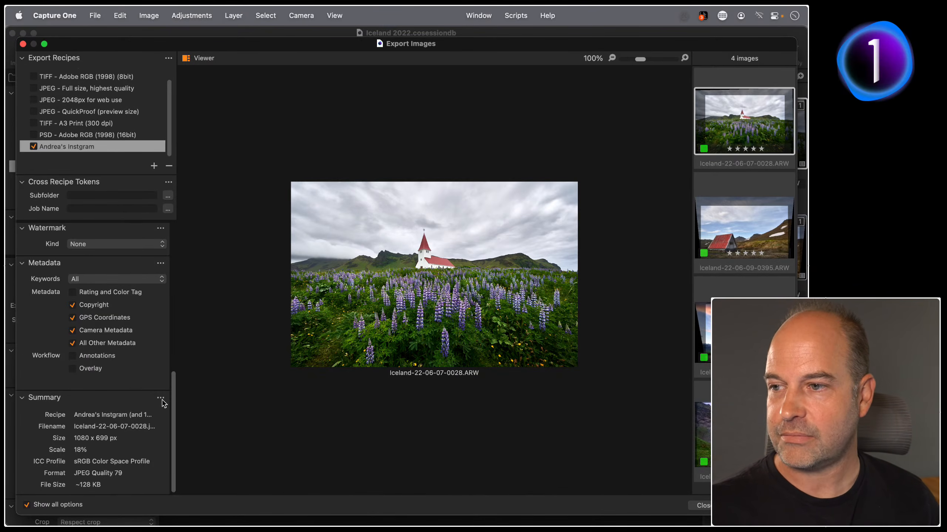
pyautogui.moveTo(173, 399); pyautogui.dragTo(166, 231)
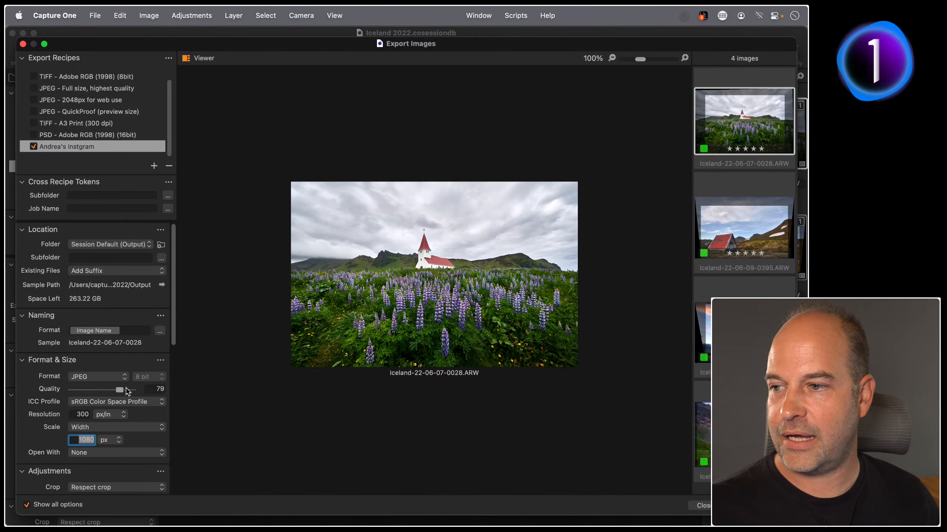
pyautogui.doubleClick(79, 415)
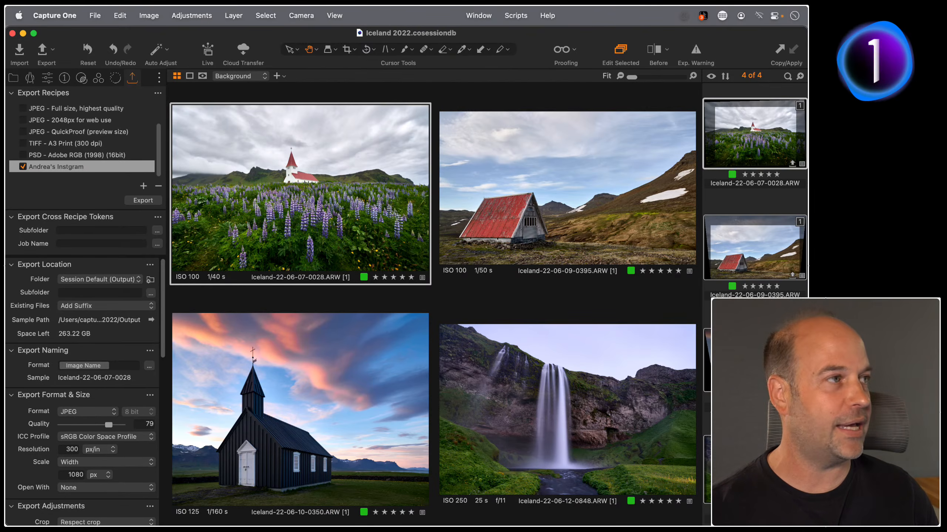
# Switch to Finder and examine each exported JPEG in the Iceland 2022 session's Output folder
pyautogui.press('super+Tab')
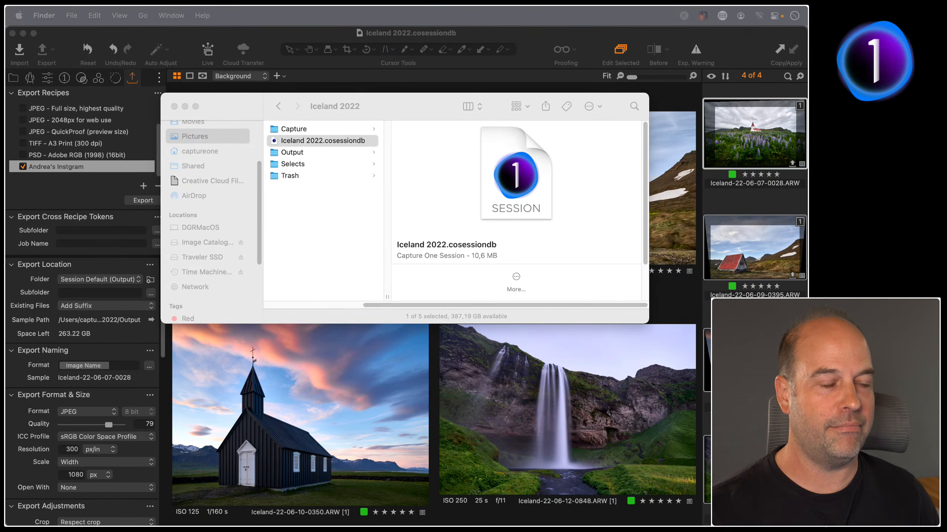
pyautogui.click(174, 106)
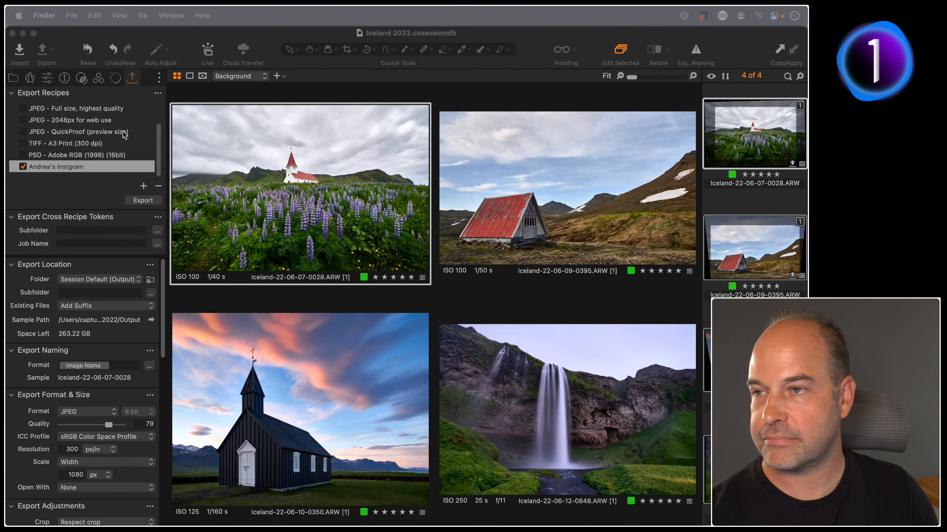
pyautogui.moveTo(805, 235); pyautogui.dragTo(399, 127)
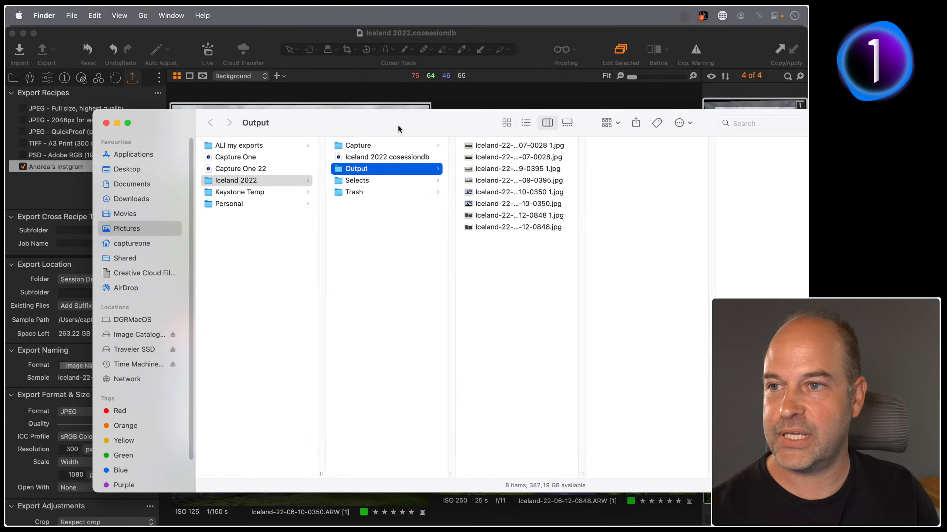
pyautogui.click(40, 192)
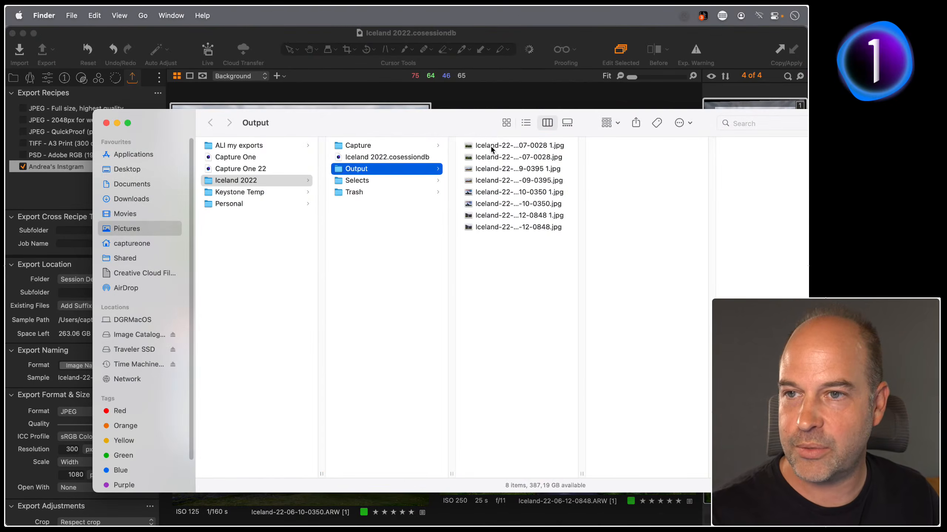
pyautogui.click(491, 146)
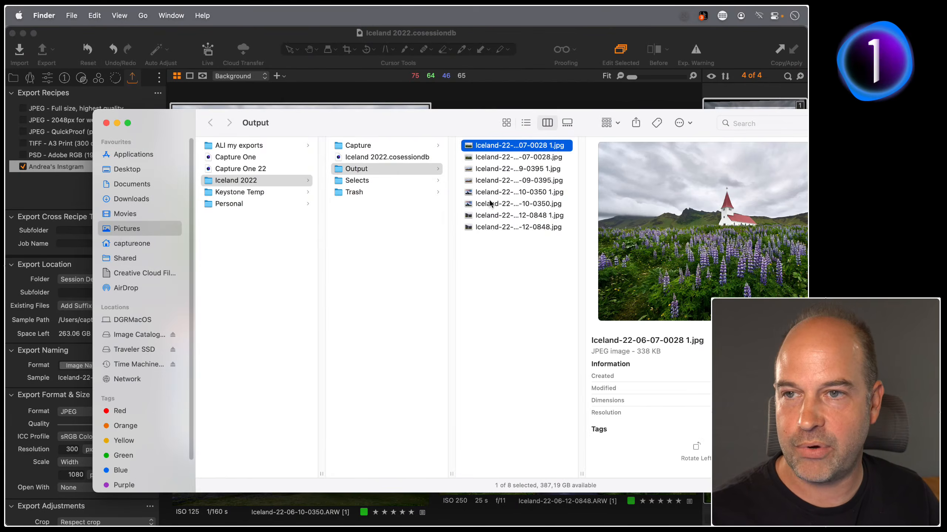
pyautogui.press('Down')
pyautogui.press('Down')
pyautogui.press('Down')
pyautogui.press('Down')
pyautogui.press('Down')
pyautogui.press('Down')
pyautogui.press('Down')
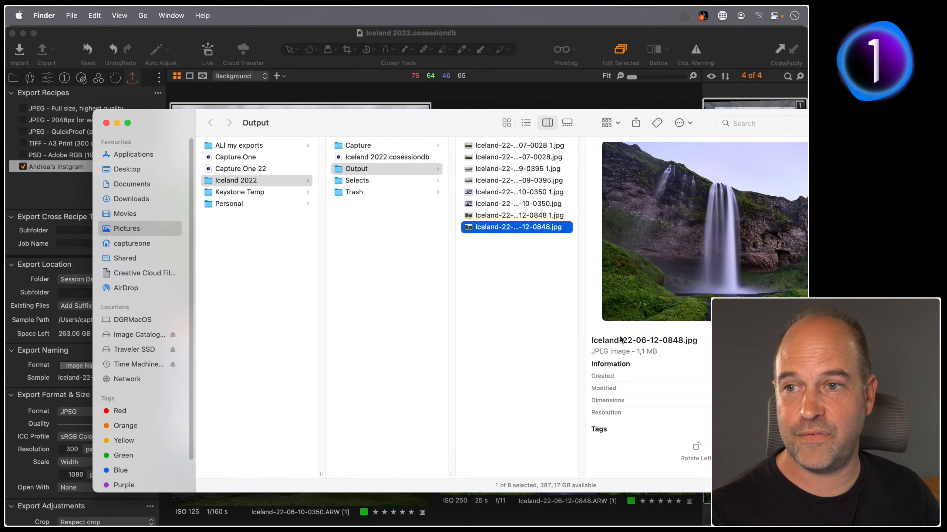
# Delete all exported JPEGs from the Iceland 2022 Output folder and switch back to Capture One
pyautogui.click(501, 271)
pyautogui.click(503, 268)
pyautogui.press('super+a')
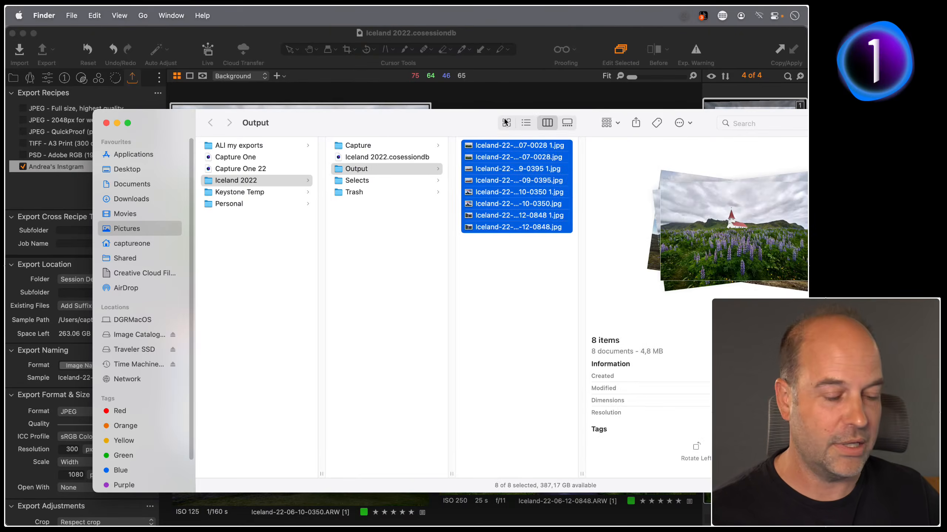
pyautogui.press('super+BackSpace')
pyautogui.click(352, 96)
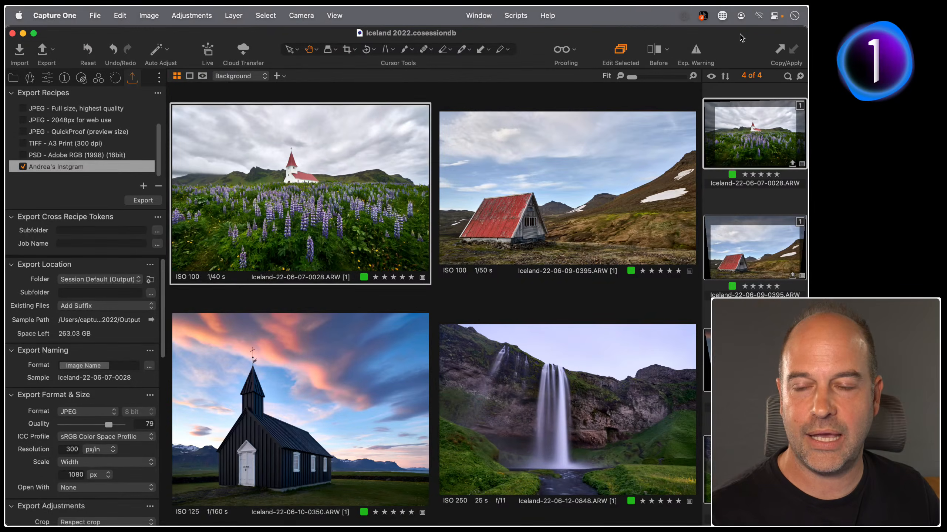
# Move the custom Instagram recipe directly below JPEG - Instagram optimized and compare the two recipes' previews in the export window
pyautogui.moveTo(601, 525)
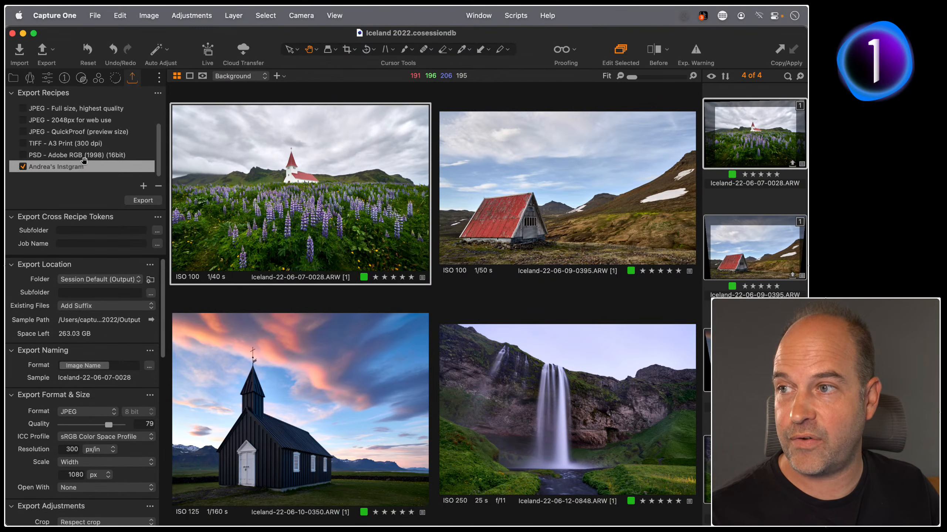
pyautogui.moveTo(104, 171); pyautogui.dragTo(81, 124)
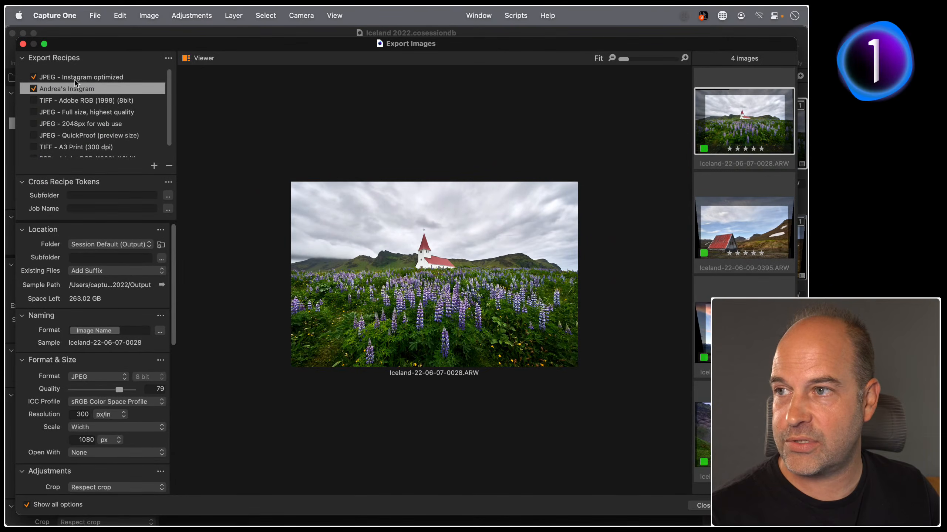
pyautogui.click(76, 79)
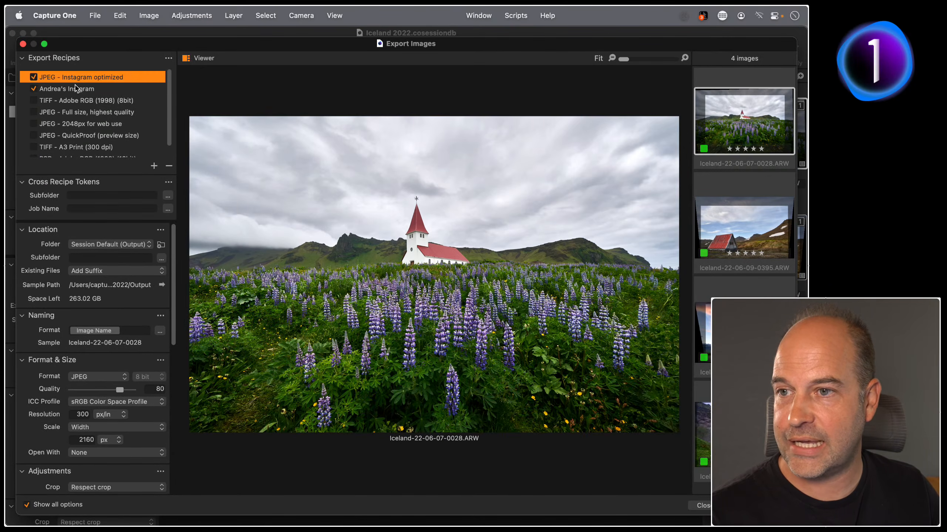
pyautogui.click(76, 89)
pyautogui.click(78, 78)
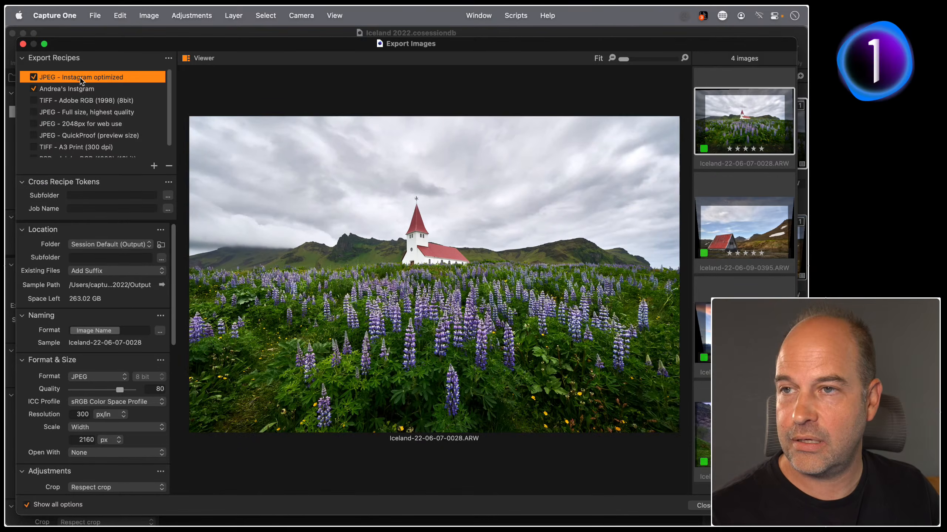
# Disable the custom Instagram recipe, leaving JPEG - Instagram optimized enabled, and close the export window without exporting
pyautogui.click(34, 89)
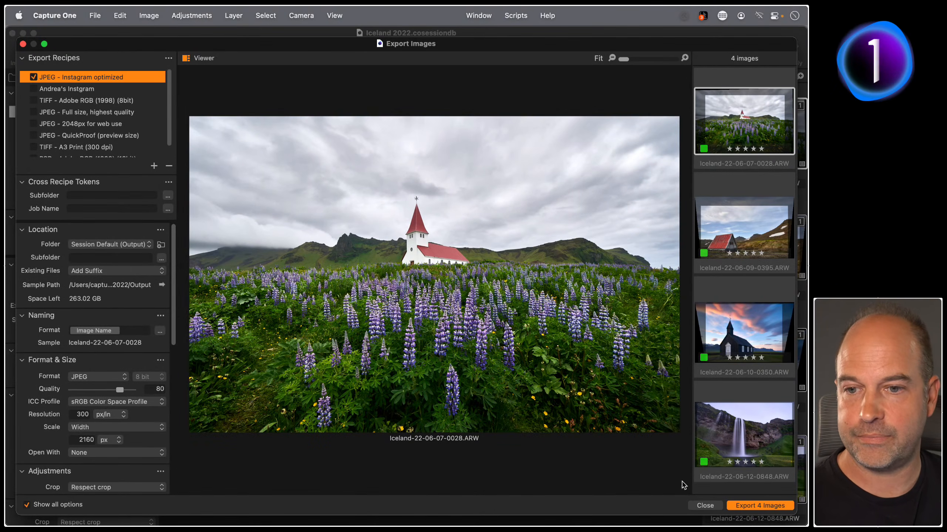
pyautogui.click(705, 505)
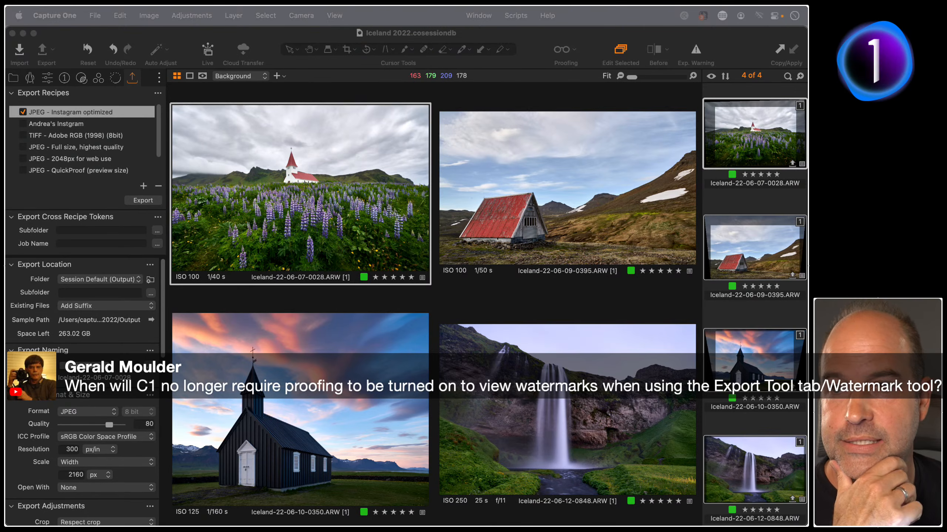
# Show only the church photo Iceland-22-06-07-0028.ARW and preview it with recipe proofing on and off
pyautogui.click(733, 199)
pyautogui.click(733, 139)
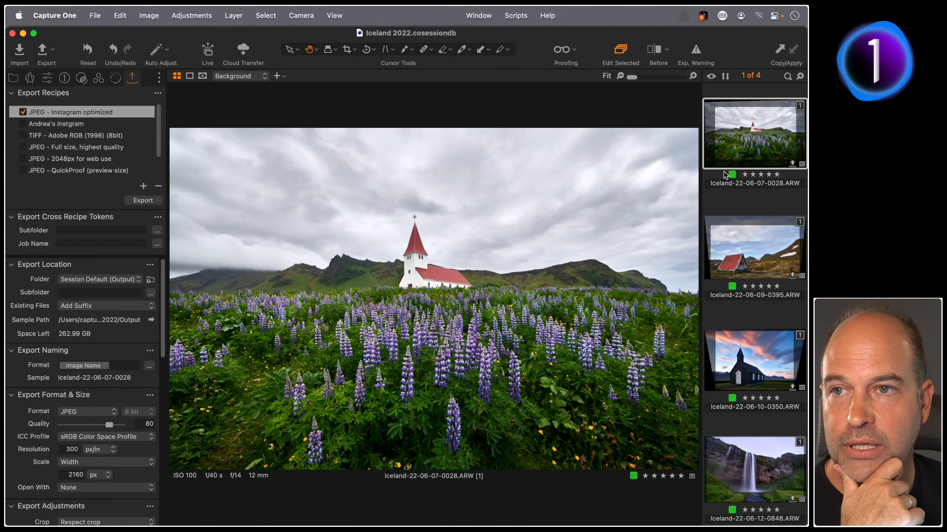
pyautogui.click(563, 51)
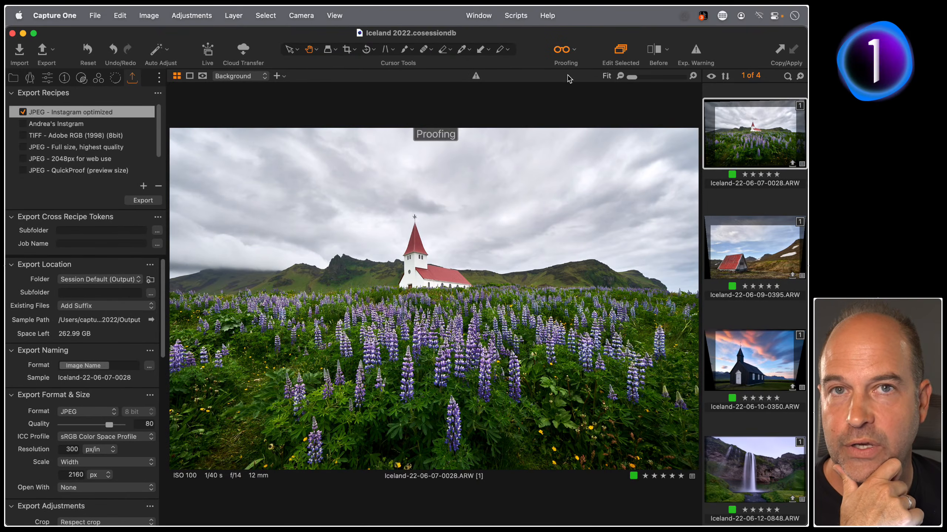
pyautogui.click(563, 50)
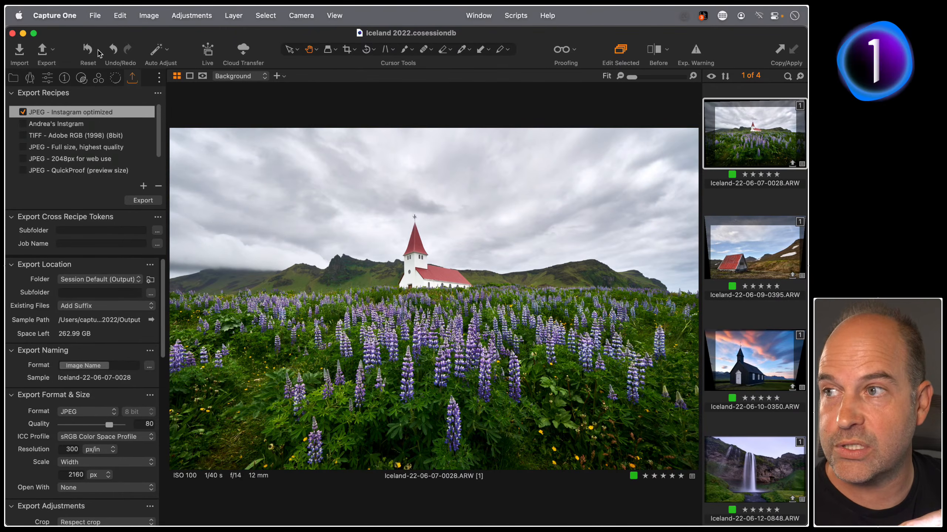
# Preview the church photo in the export window, close it without exporting, and toggle recipe proofing on and off again
pyautogui.click(44, 50)
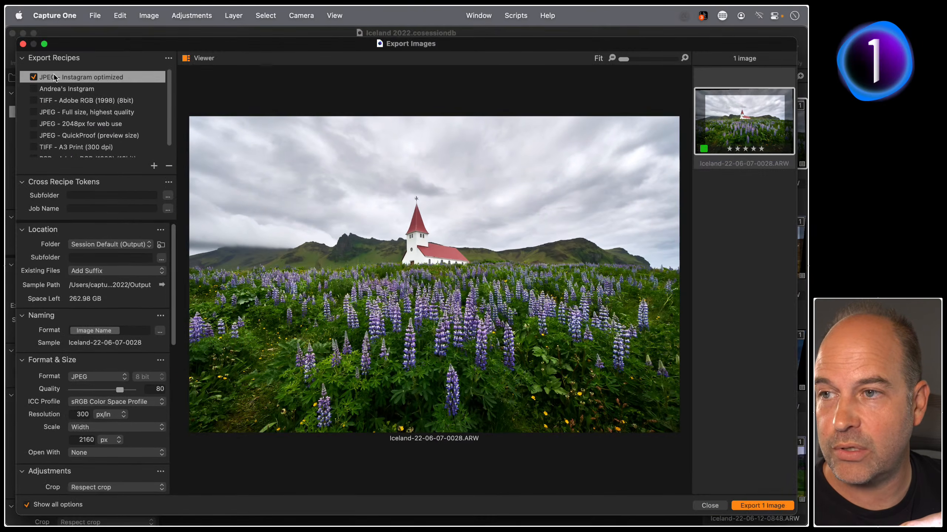
pyautogui.click(710, 506)
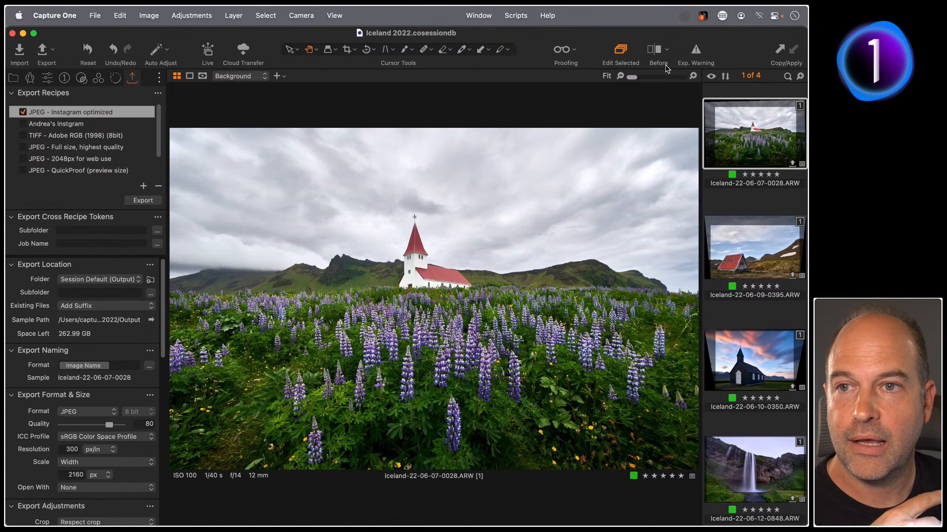
pyautogui.click(563, 57)
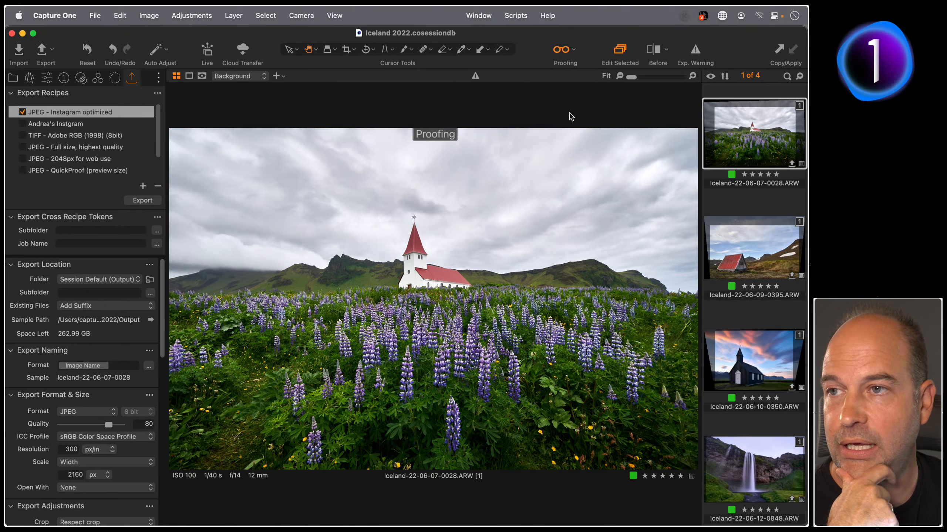
pyautogui.click(561, 52)
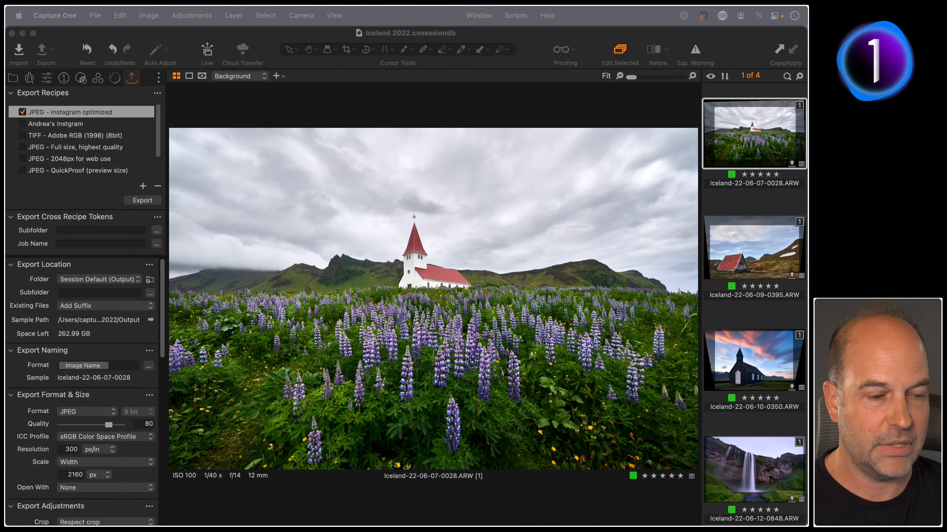
# Set the JPEG - Instagram optimized recipe's width to 10000 px and check the output size and scale in the export summary
pyautogui.moveTo(163, 326); pyautogui.dragTo(152, 487)
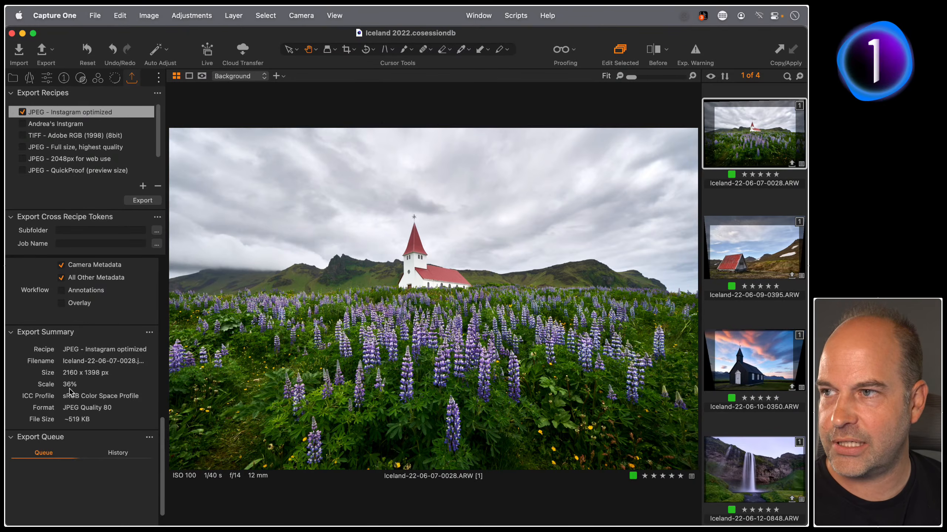
pyautogui.scroll(10, 87, 302)
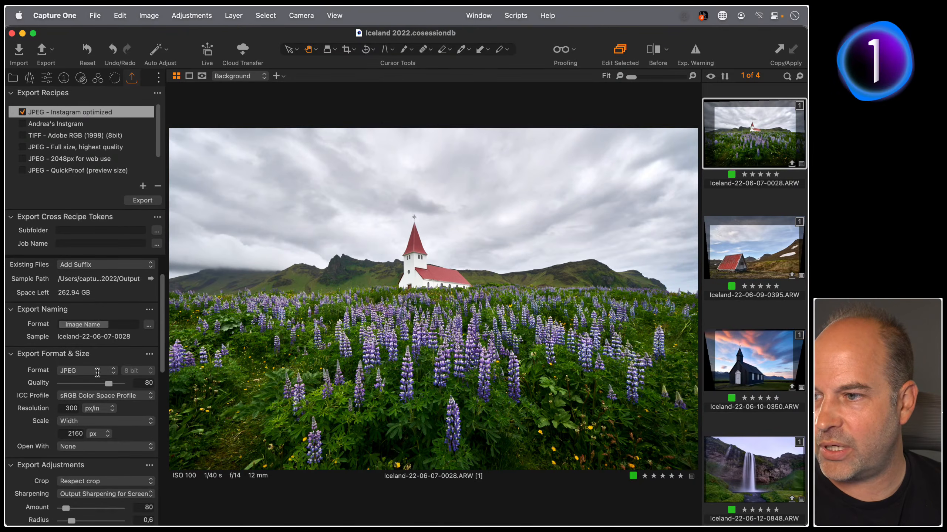
pyautogui.doubleClick(64, 434)
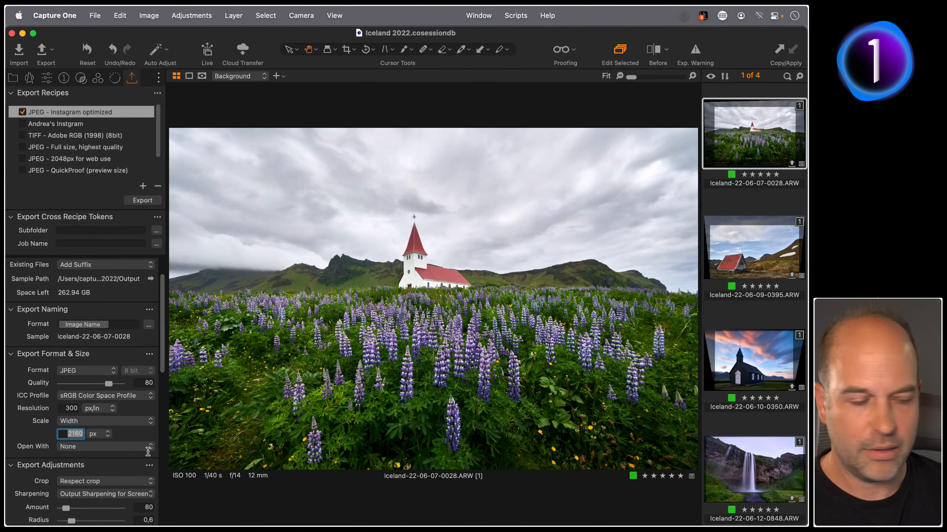
pyautogui.write('10000')
pyautogui.press('Return')
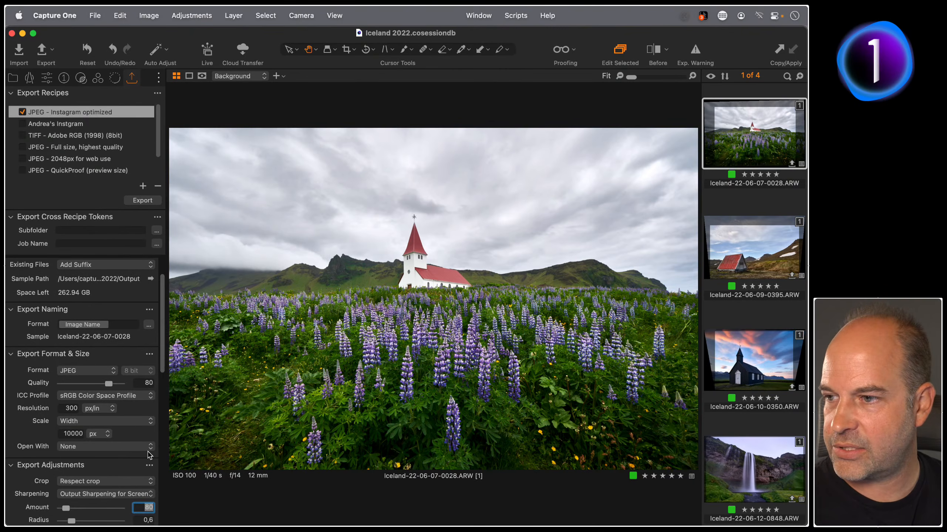
pyautogui.scroll(-5, 162, 456)
pyautogui.scroll(-3, 162, 455)
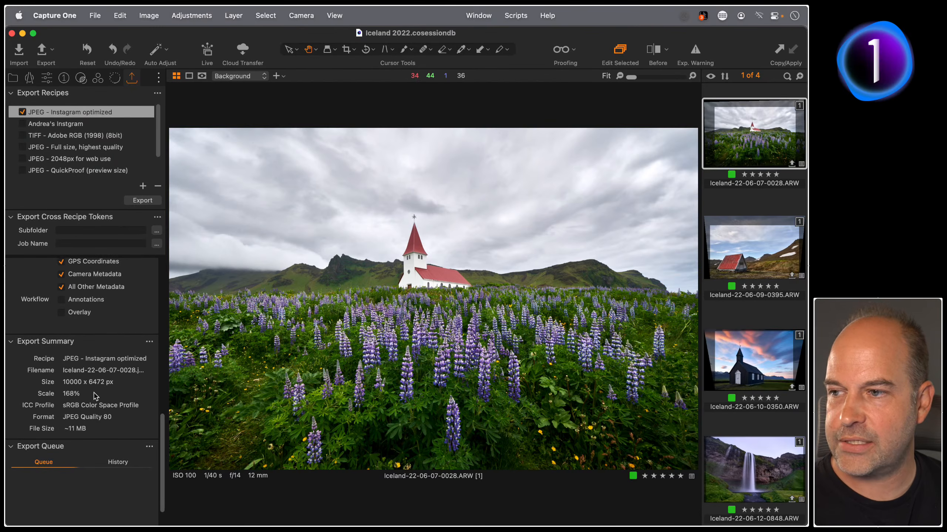
# Set the JPEG - Instagram optimized recipe's export width to 1080 px
pyautogui.scroll(5, 162, 425)
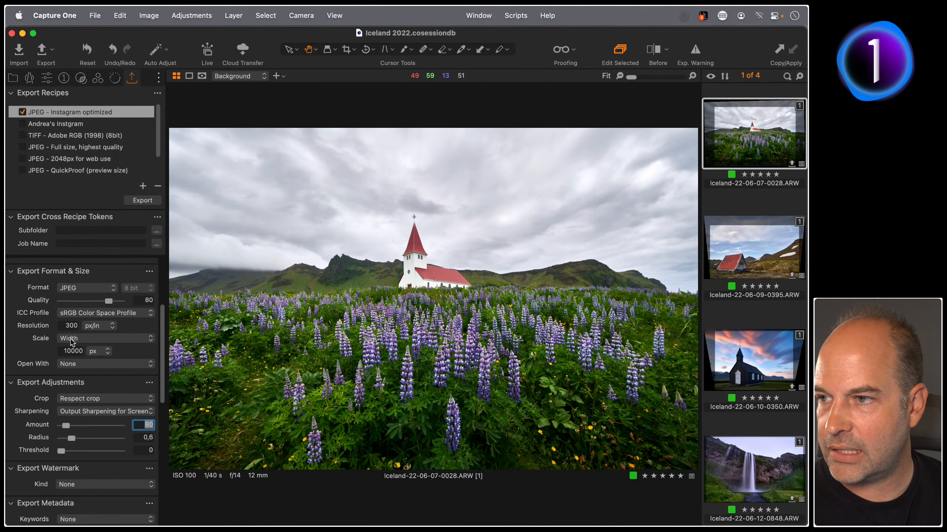
pyautogui.scroll(3, 73, 347)
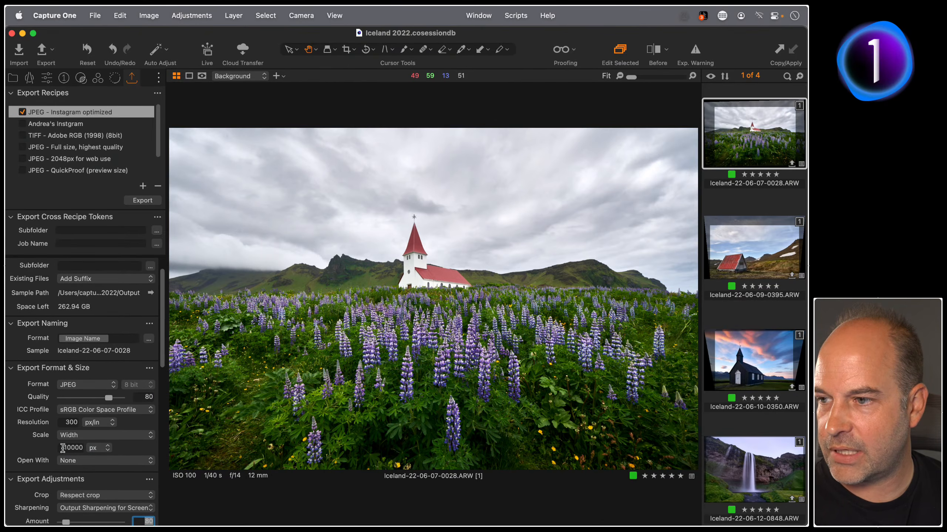
pyautogui.doubleClick(68, 449)
pyautogui.write('10')
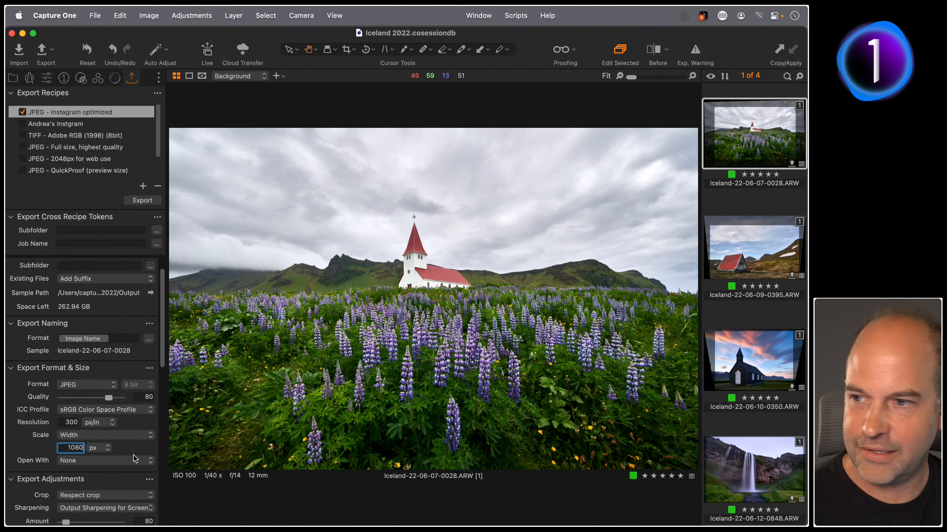
pyautogui.write('80')
pyautogui.press('Tab')
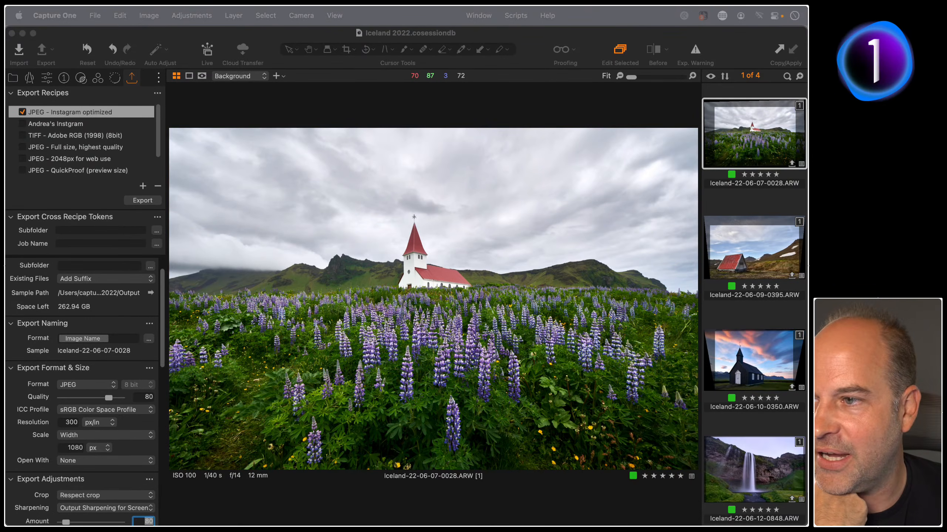
pyautogui.scroll(-1, 86, 391)
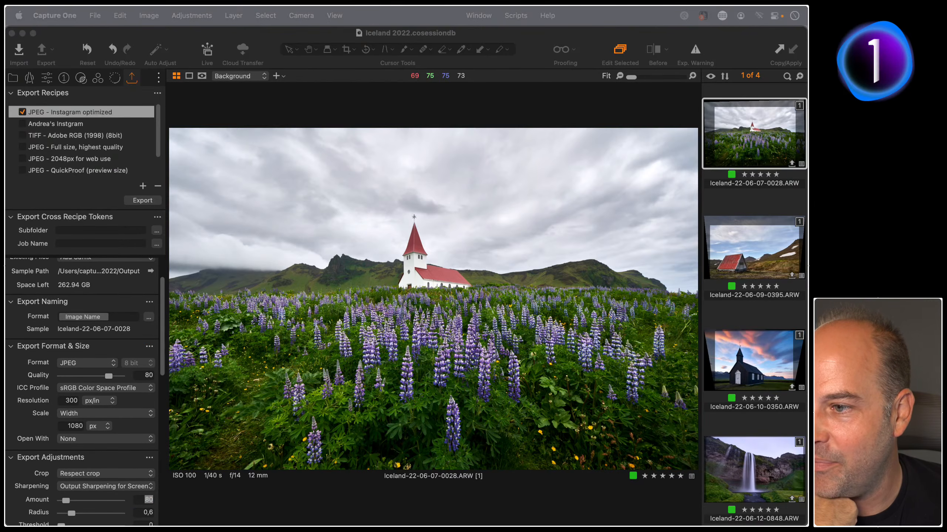
pyautogui.click(149, 346)
pyautogui.click(123, 352)
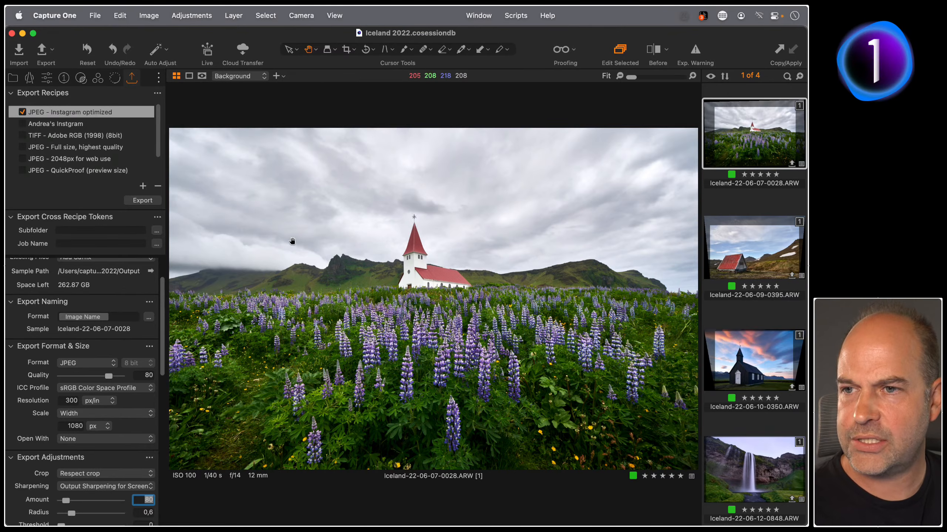
pyautogui.press('super+Tab')
pyautogui.press('super+Tab')
pyautogui.press('super+Tab')
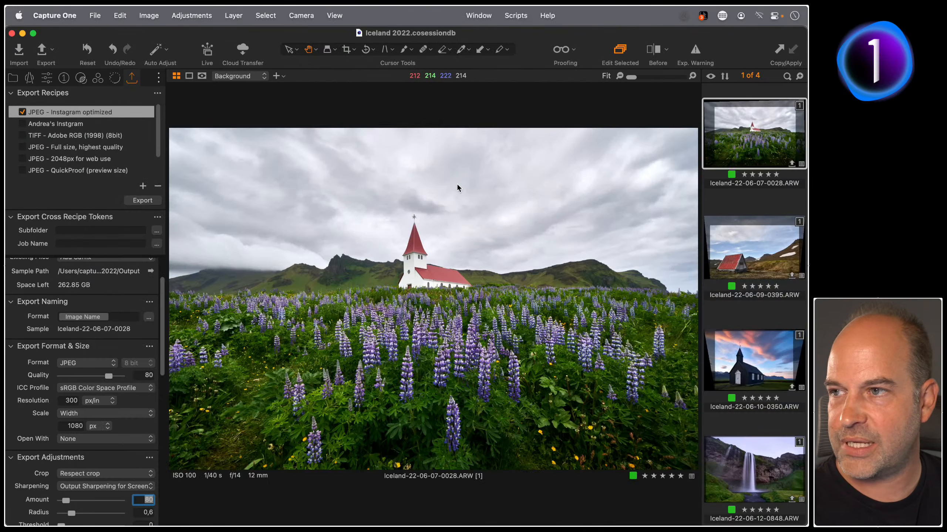
# Select all four Iceland photos for export
pyautogui.scroll(3, 148, 243)
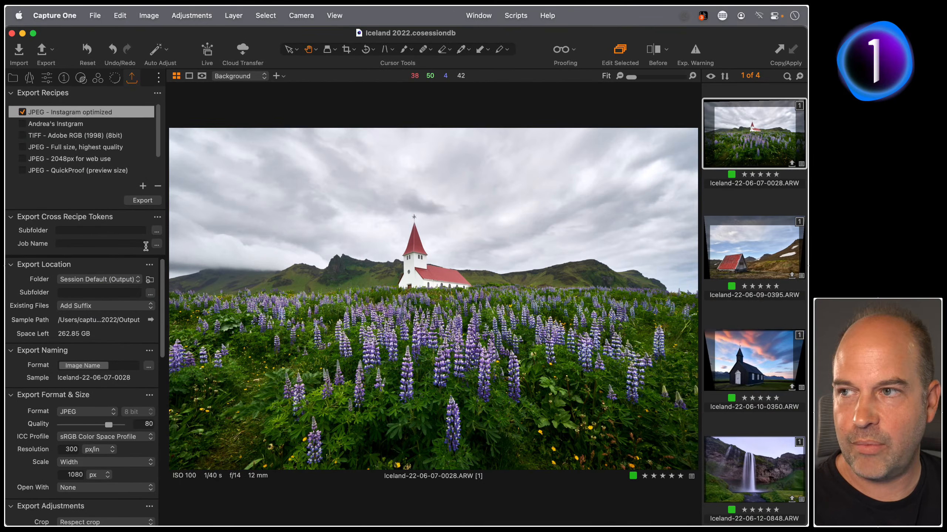
pyautogui.keyDown('super'); pyautogui.click(723, 157); pyautogui.keyUp('super')
pyautogui.press('super+a')
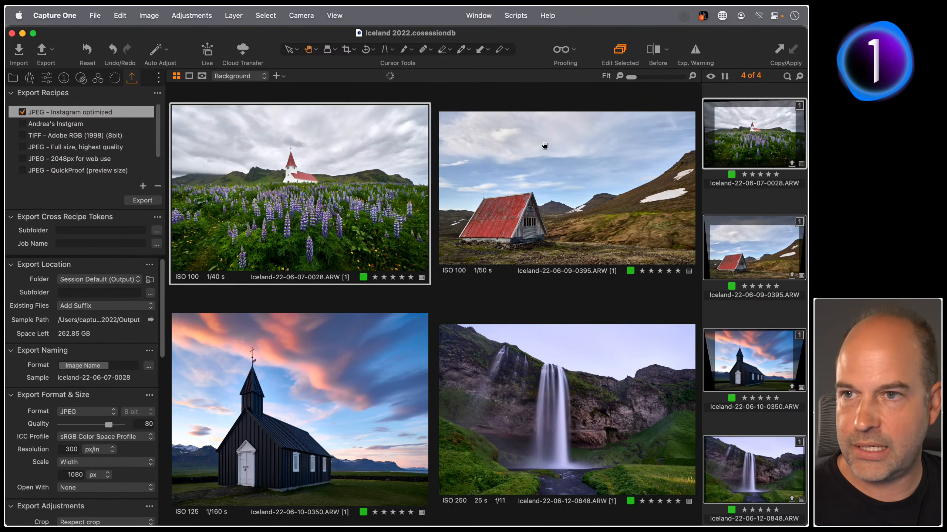
# Open the export window for the four photos and enable only the custom Instagram and JPEG - Full size, highest quality recipes
pyautogui.click(44, 51)
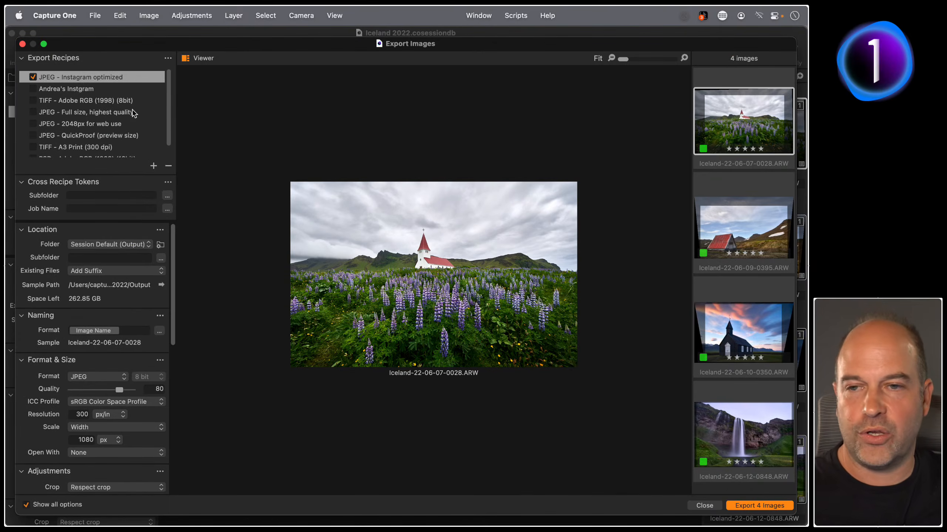
pyautogui.moveTo(134, 113)
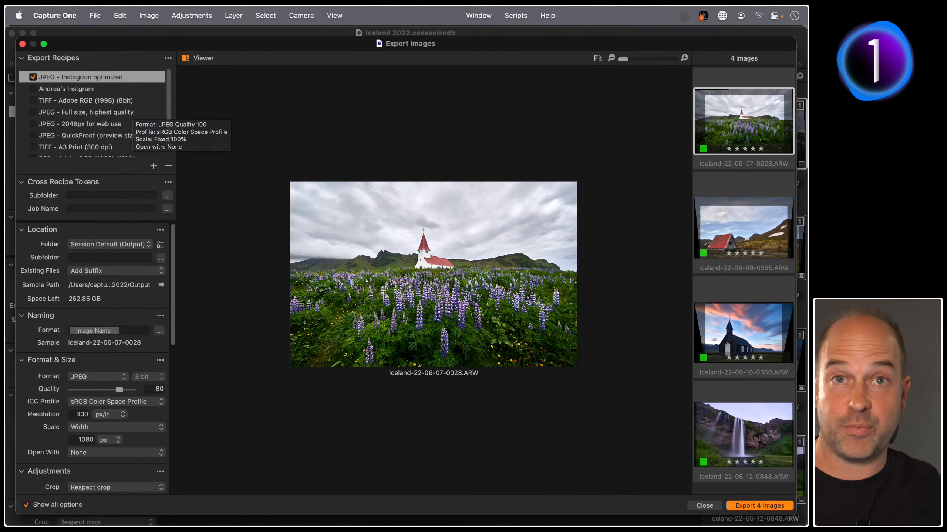
pyautogui.click(33, 77)
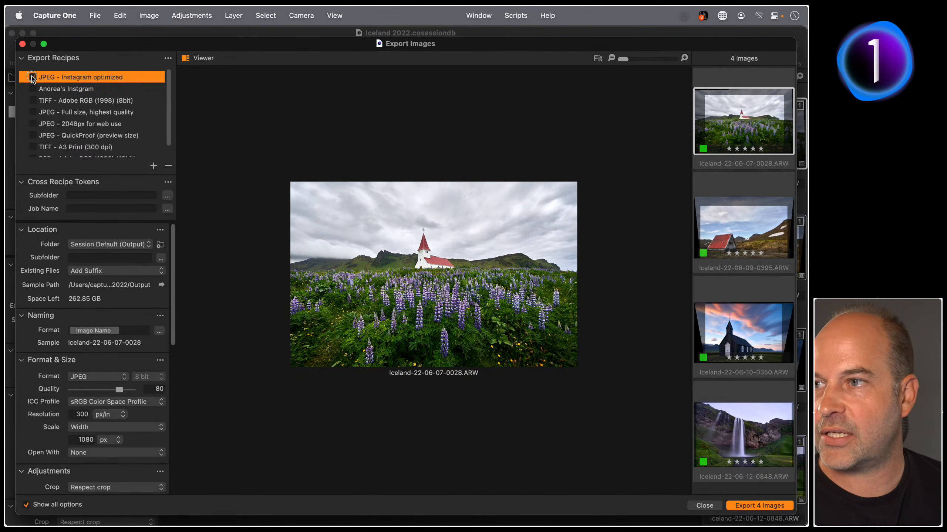
pyautogui.click(57, 90)
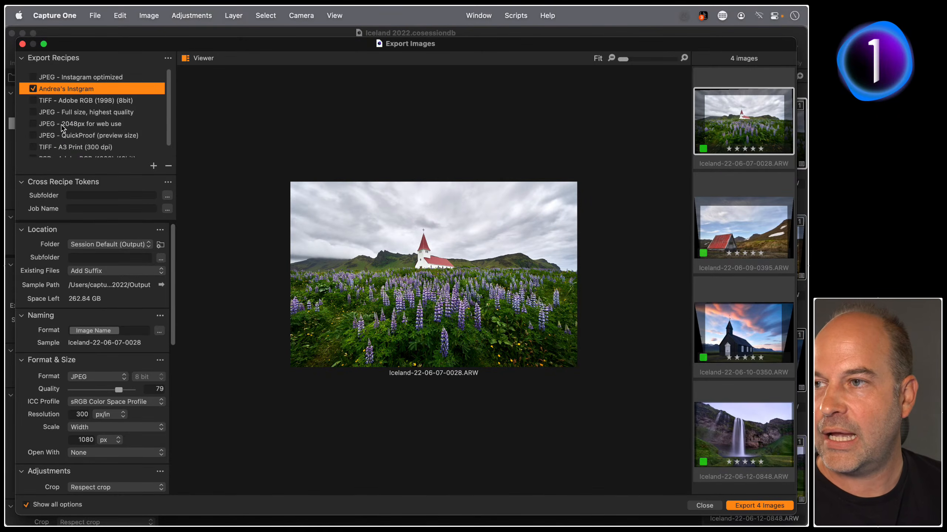
pyautogui.click(34, 112)
pyautogui.moveTo(96, 114)
pyautogui.mouseDown()
pyautogui.moveTo(99, 97)
pyautogui.moveTo(87, 98)
pyautogui.mouseUp()
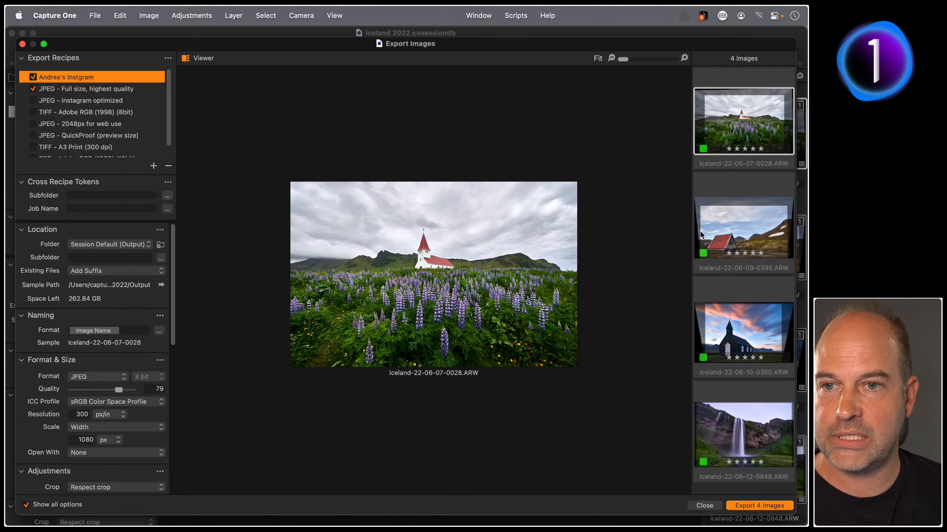
# Preview the red-roofed hut, black church and waterfall photos with the custom Instagram recipe's settings
pyautogui.click(728, 239)
pyautogui.click(739, 341)
pyautogui.click(736, 436)
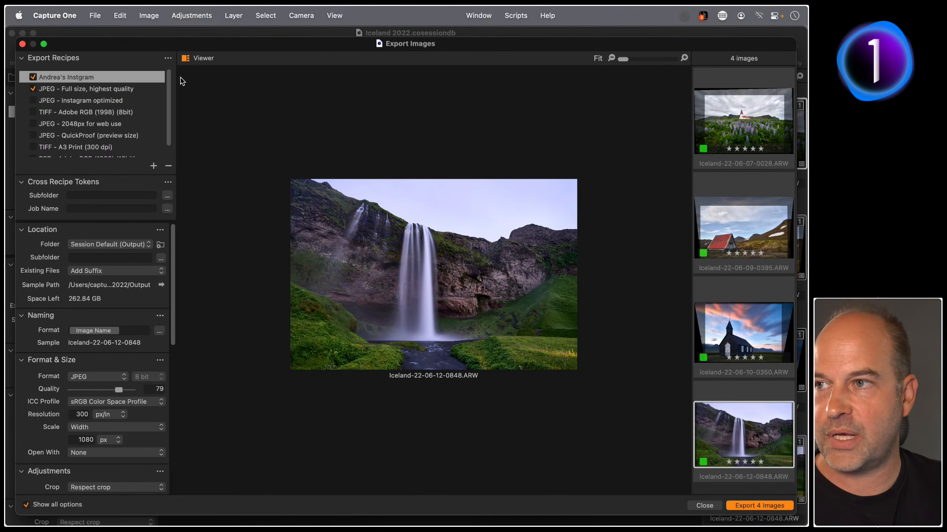
# Preview the photos at 100% with the JPEG - Full size, highest quality recipe, and export all four images with both enabled recipes
pyautogui.click(95, 88)
pyautogui.moveTo(623, 59); pyautogui.dragTo(640, 59)
pyautogui.click(729, 126)
pyautogui.click(730, 216)
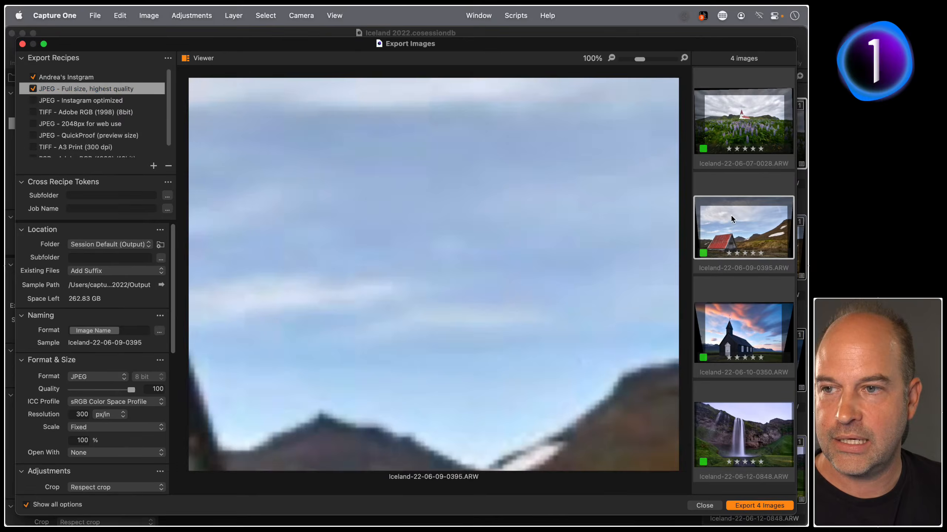
pyautogui.click(731, 339)
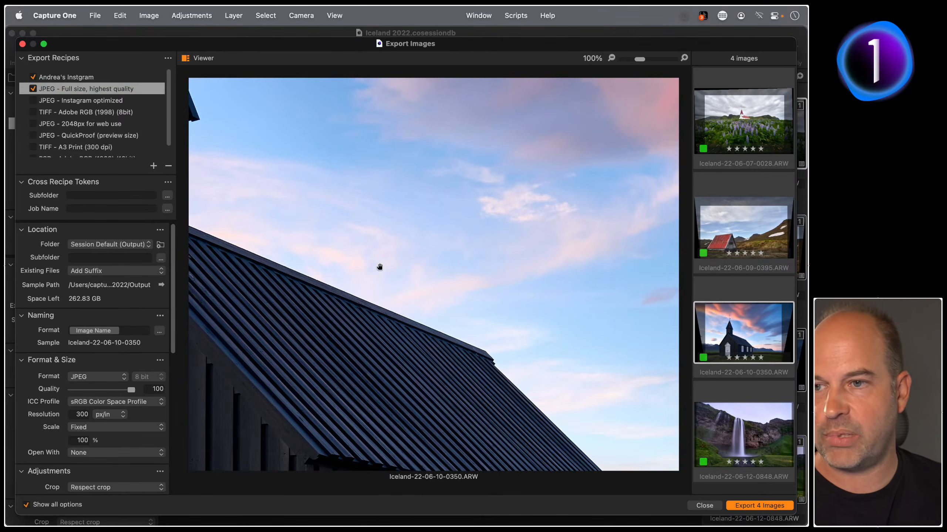
pyautogui.doubleClick(376, 279)
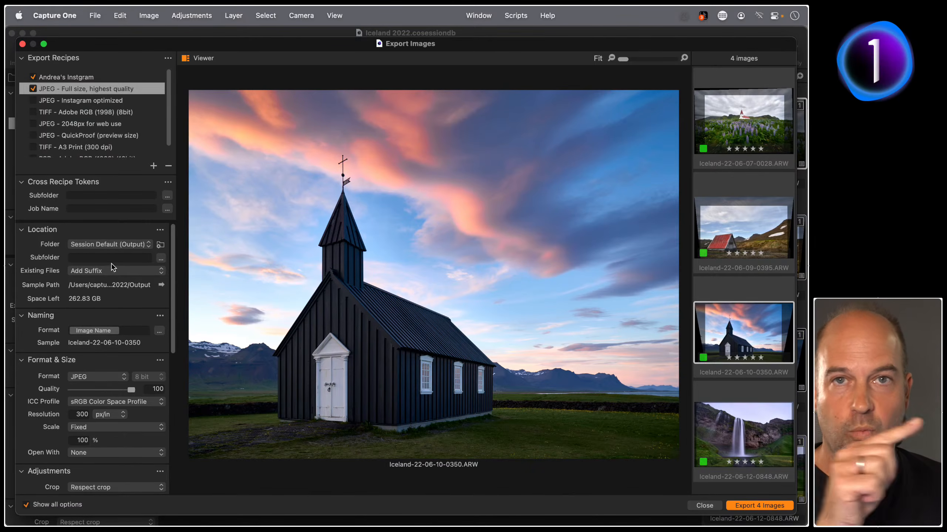
pyautogui.click(749, 506)
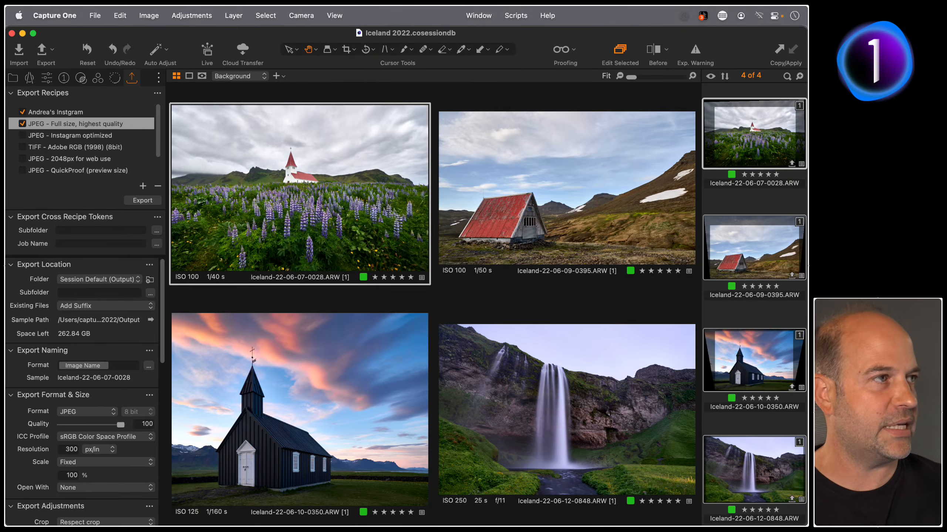
pyautogui.press('super+Tab')
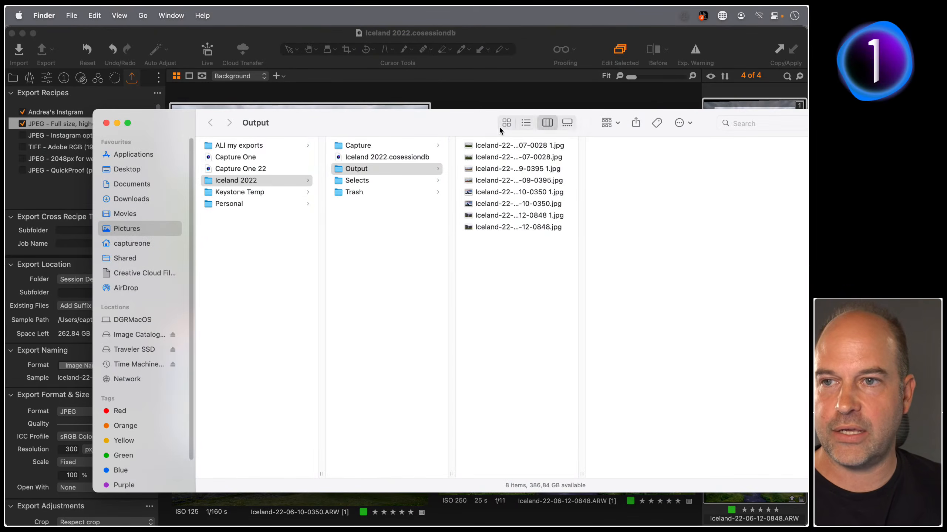
pyautogui.moveTo(474, 124); pyautogui.dragTo(358, 112)
pyautogui.moveTo(779, 483); pyautogui.dragTo(807, 489)
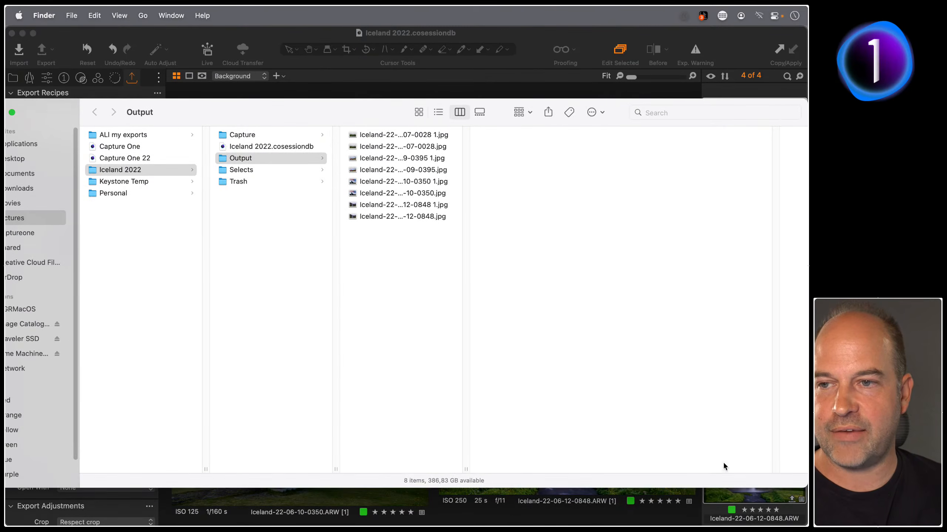
pyautogui.moveTo(465, 470); pyautogui.dragTo(622, 469)
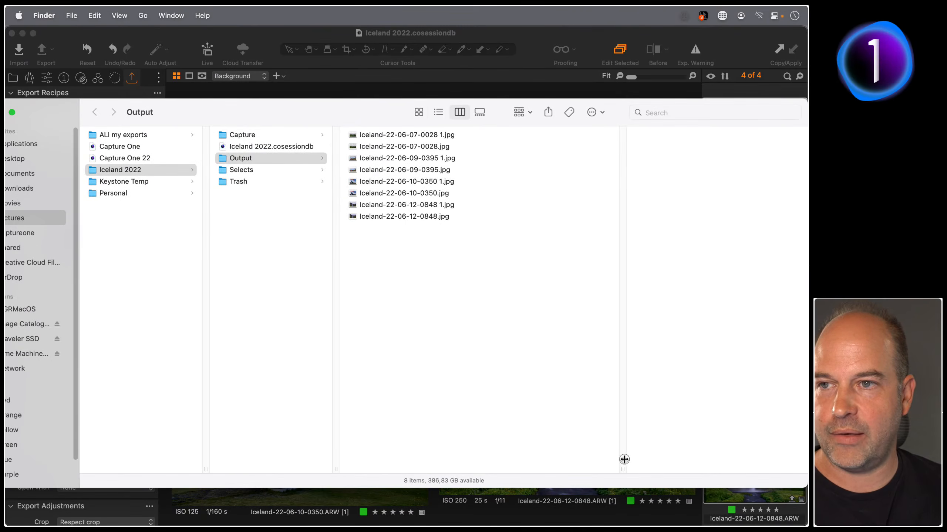
pyautogui.click(423, 148)
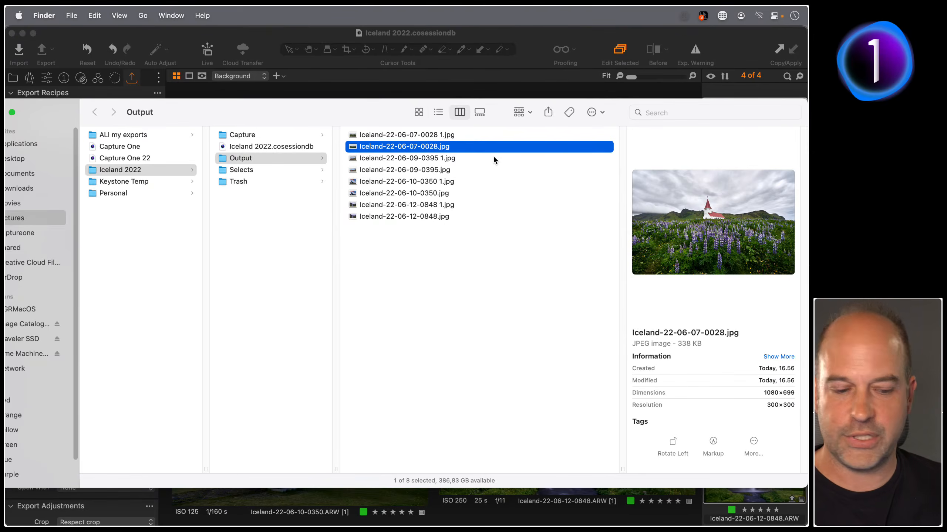
pyautogui.press('space')
pyautogui.press('space')
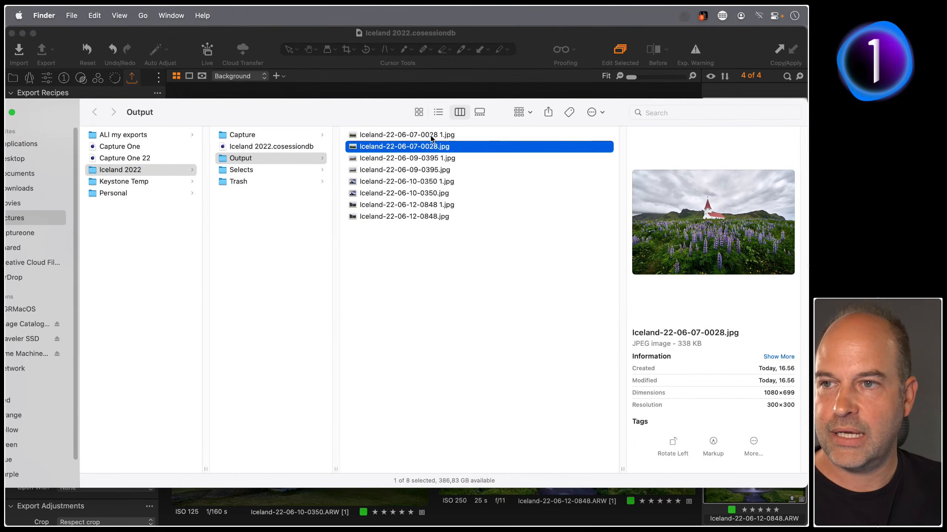
pyautogui.click(431, 136)
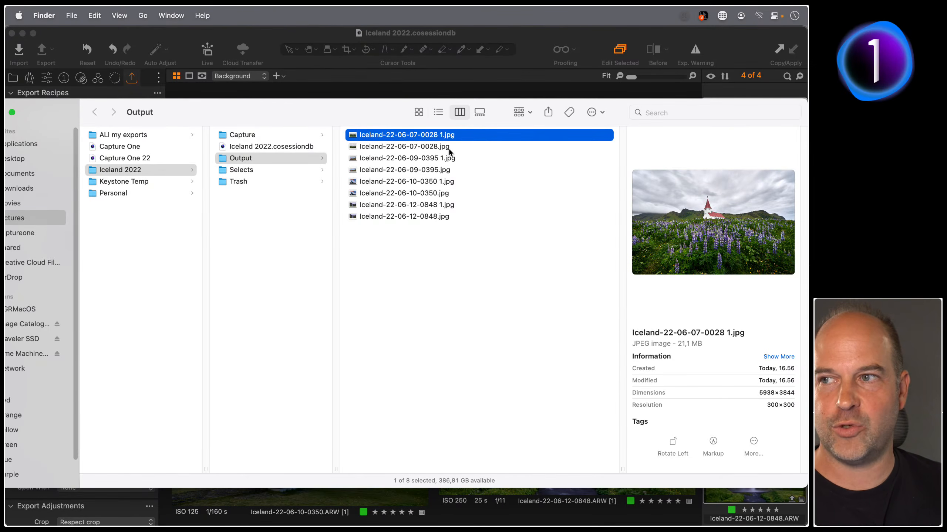
# Delete all the exported JPEGs from the Output folder and return to Capture One
pyautogui.moveTo(300, 120); pyautogui.dragTo(385, 115)
pyautogui.moveTo(478, 242); pyautogui.dragTo(503, 78)
pyautogui.press('super+BackSpace')
pyautogui.click(302, 72)
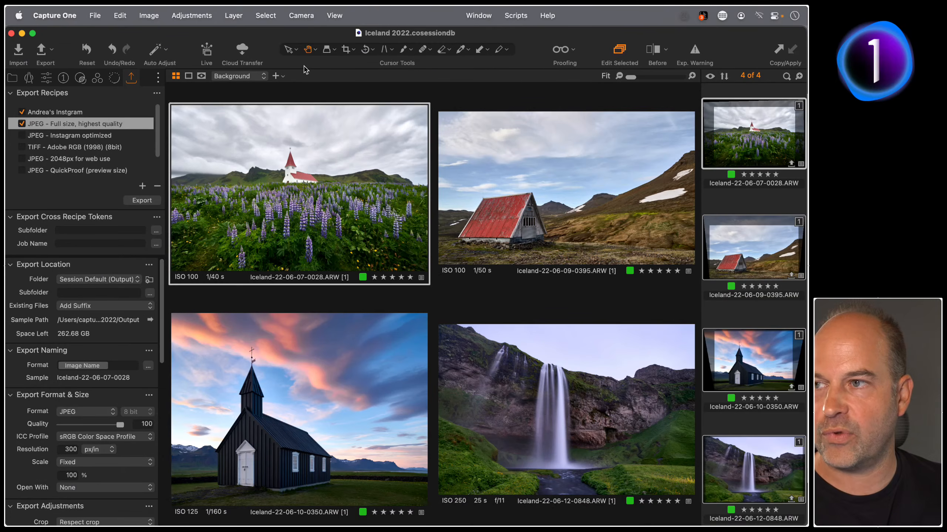
# Set the custom Instagram recipe's location subfolder to the Recipe Name token and check its full sample path
pyautogui.click(77, 112)
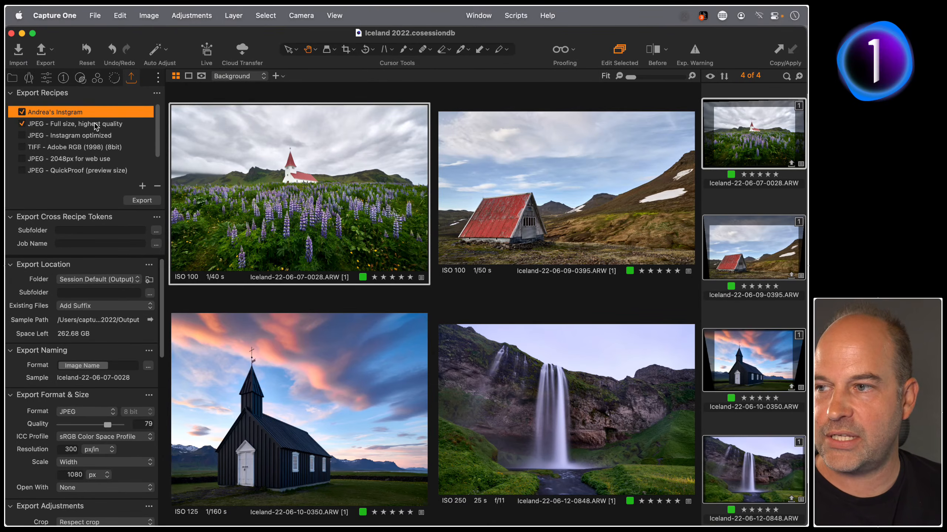
pyautogui.click(77, 294)
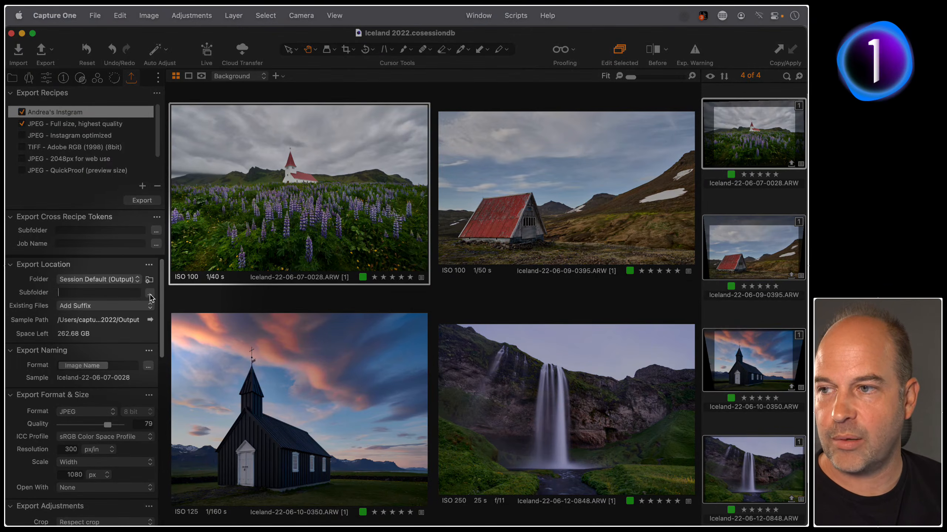
pyautogui.click(150, 294)
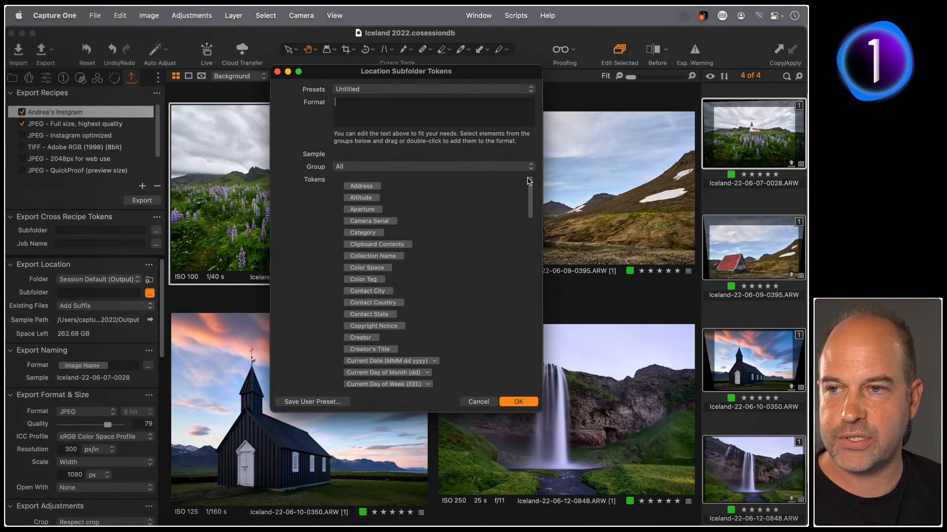
pyautogui.moveTo(528, 182)
pyautogui.mouseDown()
pyautogui.moveTo(553, 387)
pyautogui.moveTo(535, 172)
pyautogui.mouseUp()
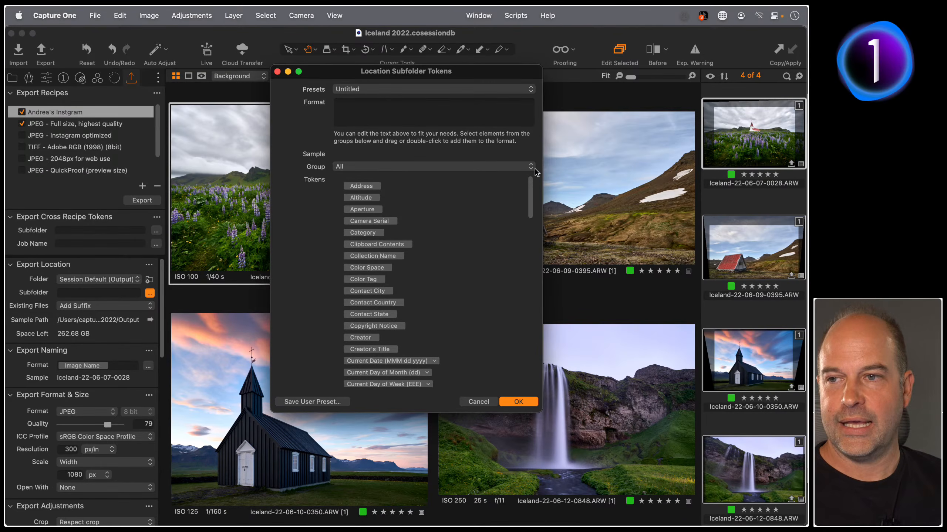
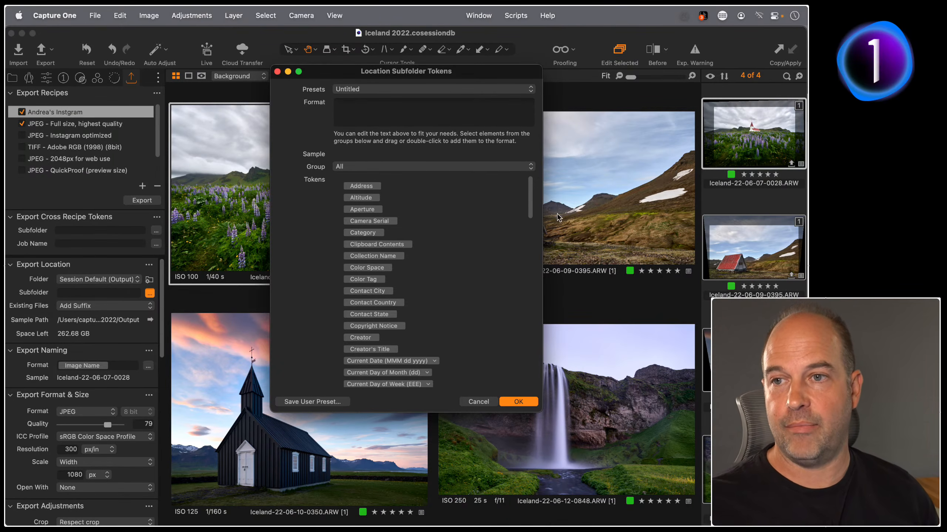
pyautogui.moveTo(530, 206); pyautogui.dragTo(530, 355)
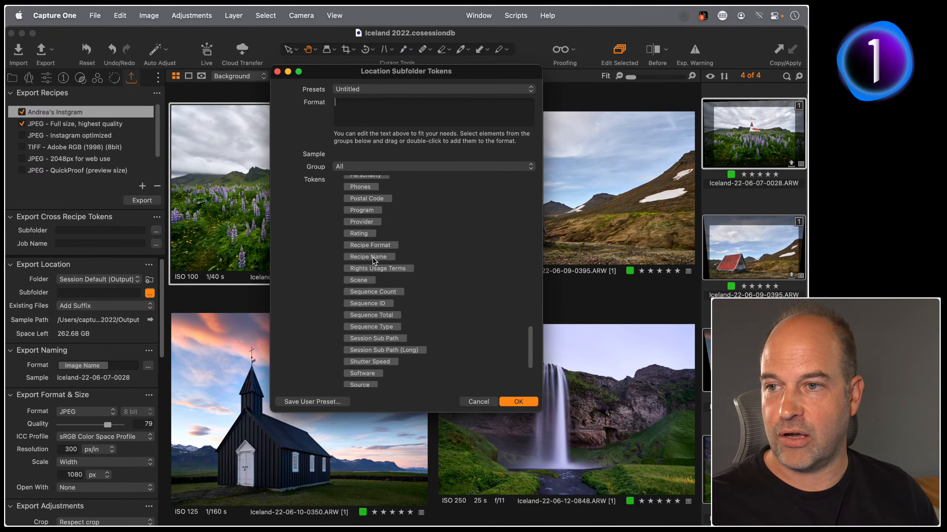
pyautogui.click(374, 258)
pyautogui.moveTo(374, 258); pyautogui.dragTo(452, 137)
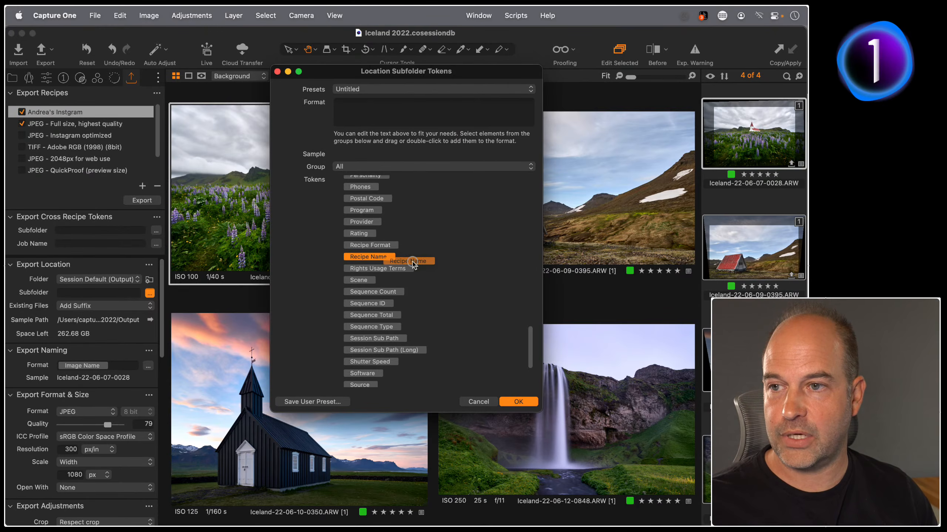
pyautogui.doubleClick(382, 257)
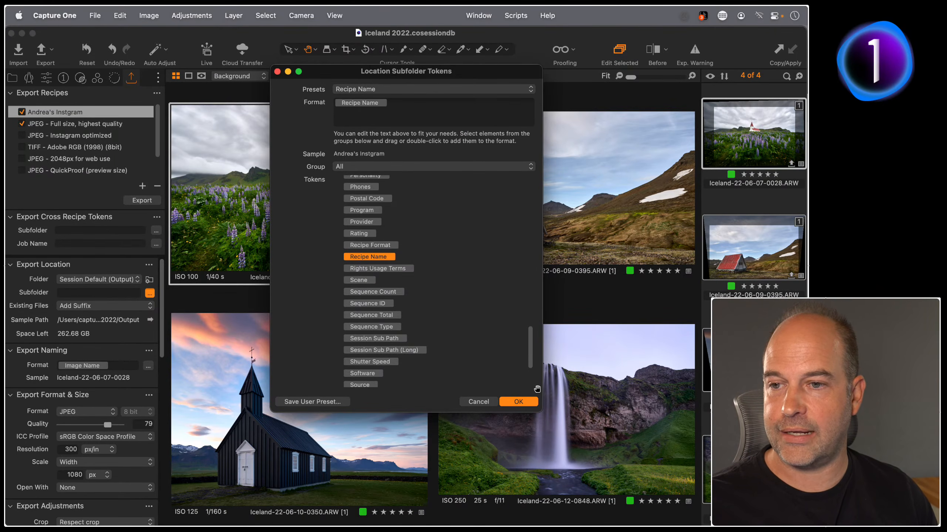
pyautogui.click(518, 402)
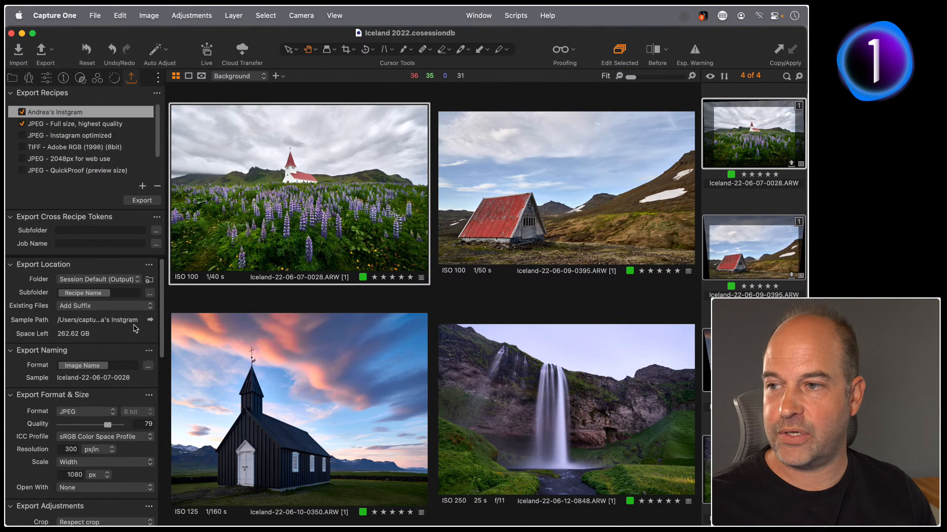
pyautogui.moveTo(160, 324); pyautogui.dragTo(342, 319)
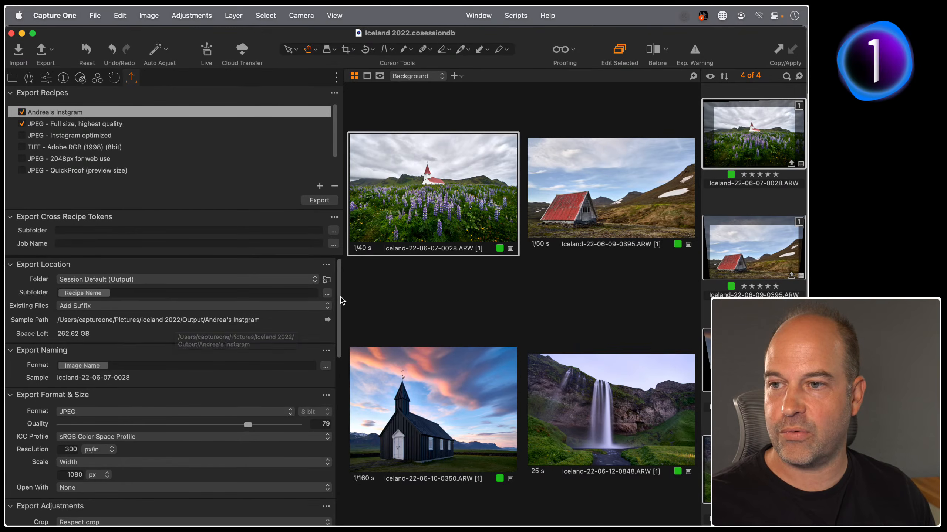
pyautogui.moveTo(340, 298); pyautogui.dragTo(172, 313)
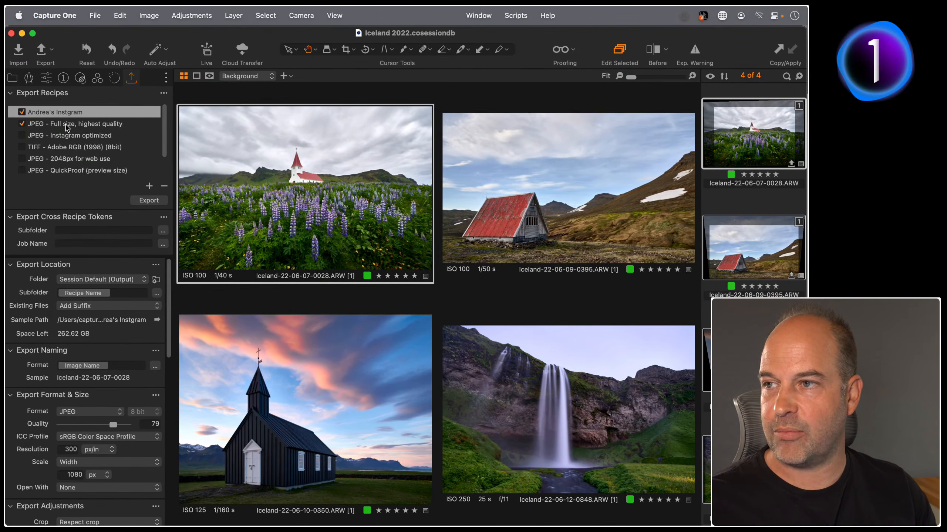
# Set the JPEG - Full size, highest quality recipe's location subfolder to the Recipe Name token
pyautogui.click(67, 125)
pyautogui.click(86, 293)
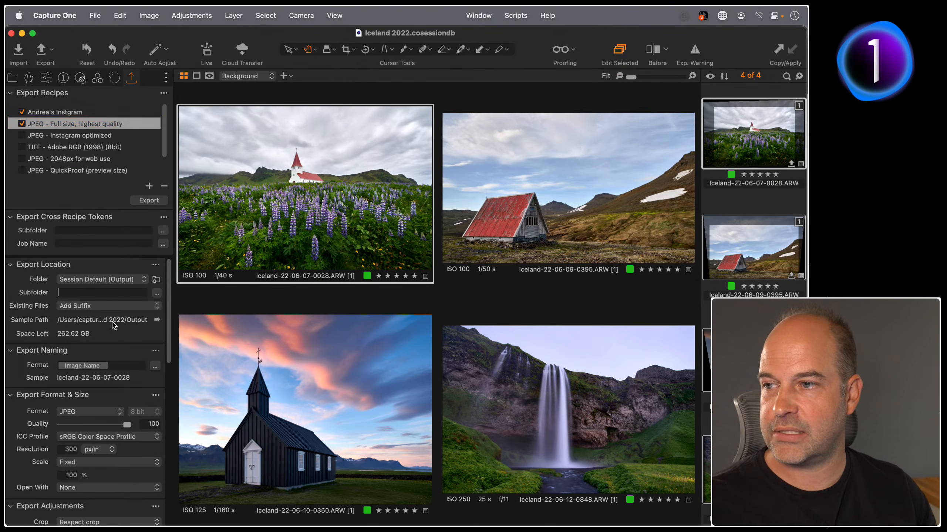
pyautogui.write('recip')
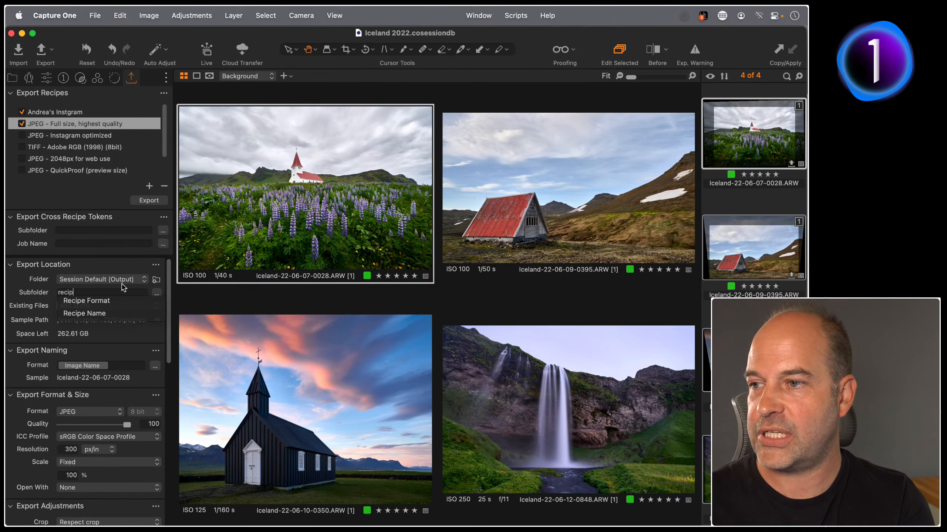
pyautogui.click(100, 316)
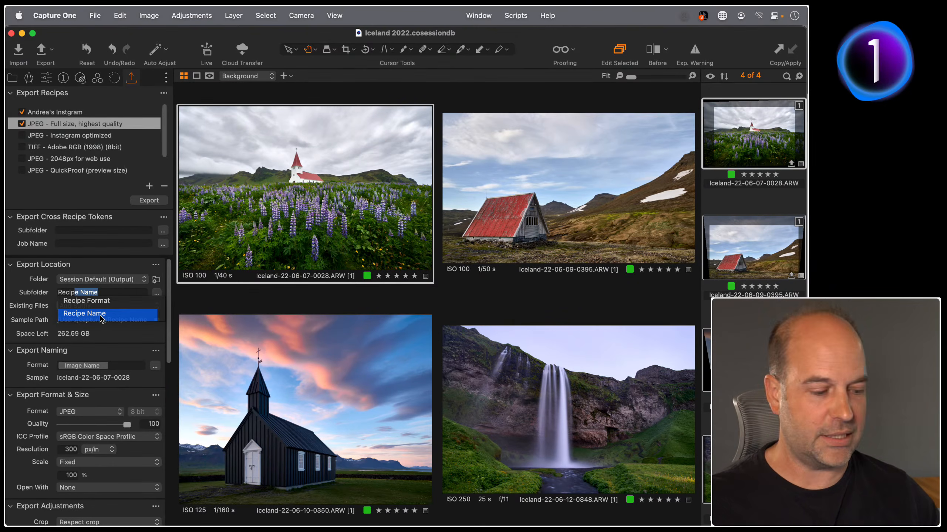
pyautogui.click(100, 316)
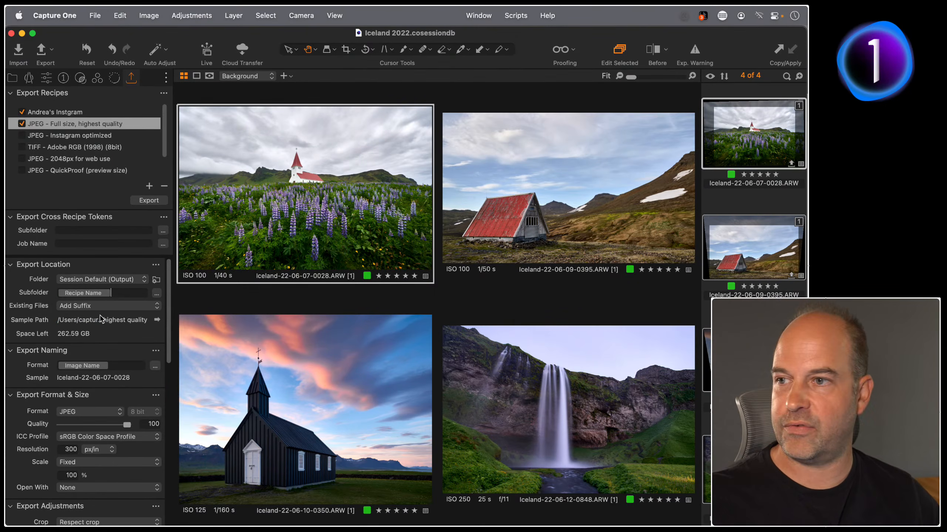
# Compare the sample paths of the two enabled recipes, check the Output folder in Finder, and return to Capture One
pyautogui.click(78, 113)
pyautogui.click(76, 124)
pyautogui.click(74, 114)
pyautogui.click(70, 122)
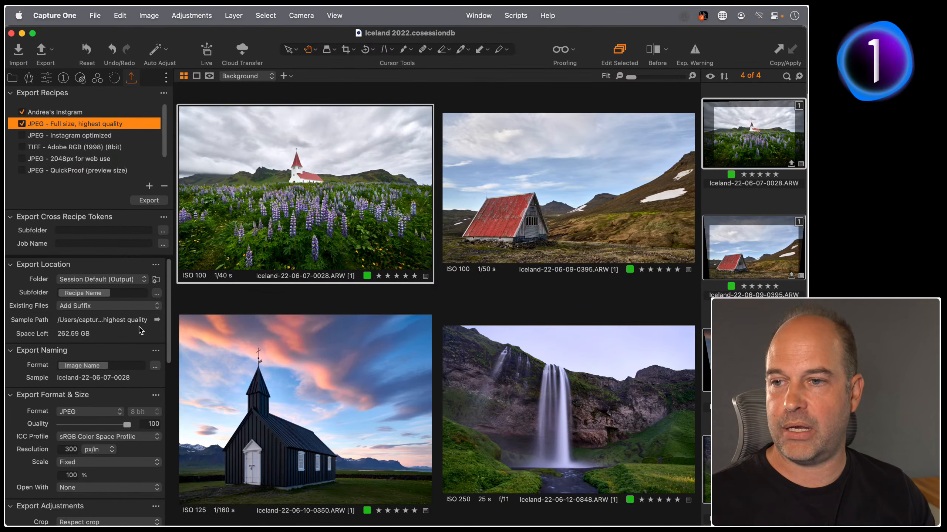
pyautogui.press('super+Tab')
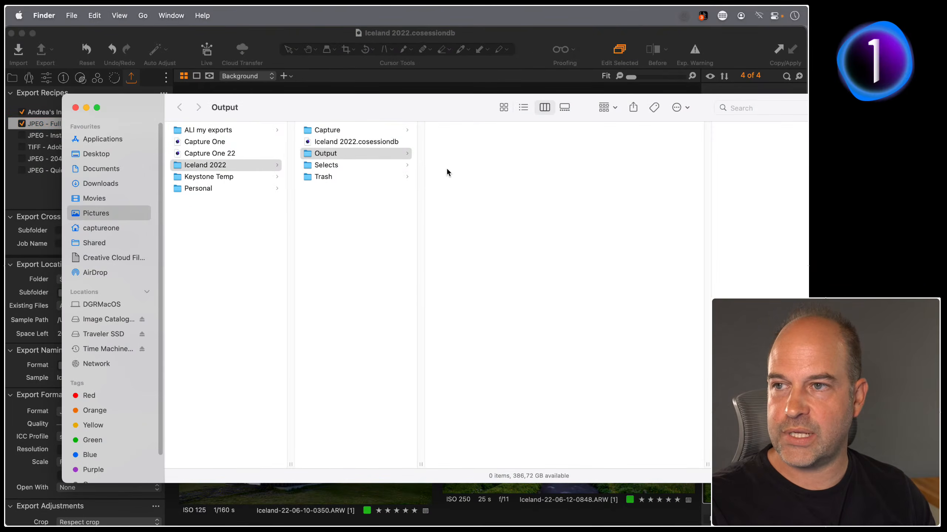
pyautogui.press('super+Tab')
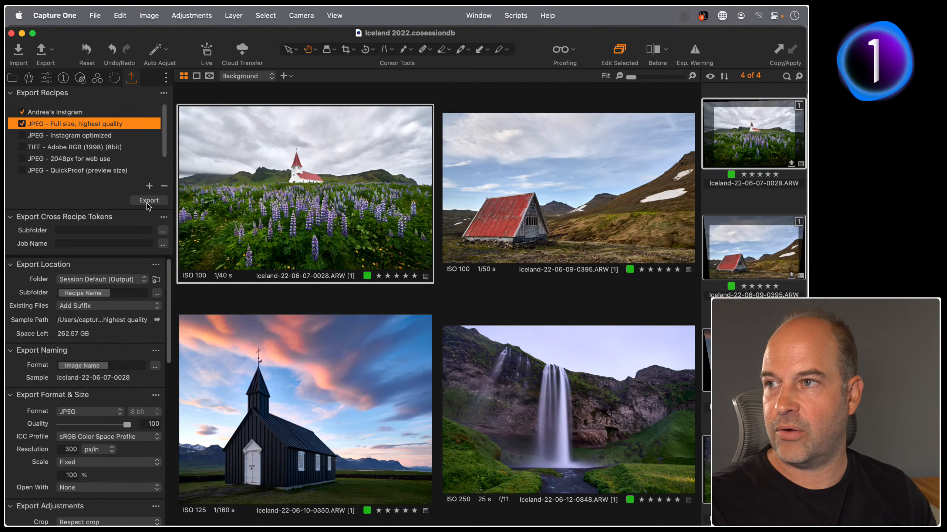
# Export the four selected images with both enabled recipes and switch to Finder
pyautogui.press('super+d')
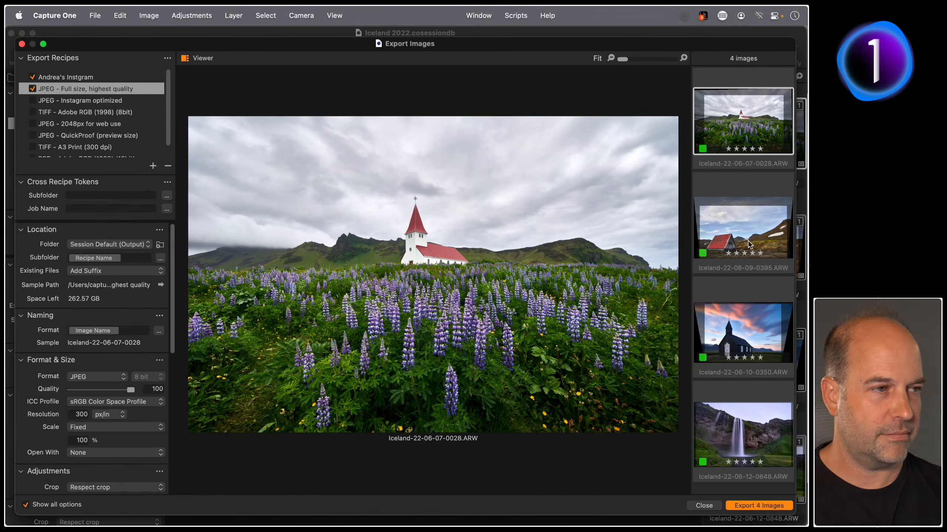
pyautogui.click(745, 505)
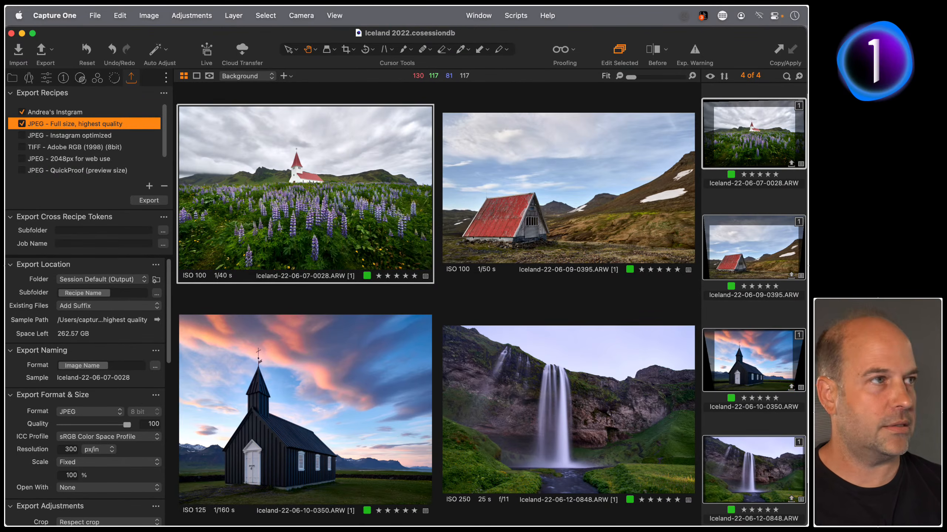
pyautogui.press('super+Tab')
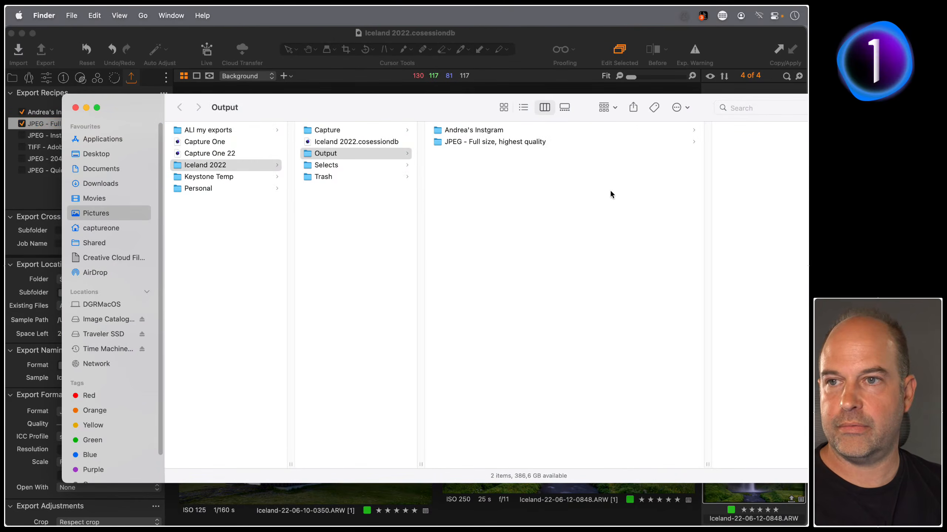
# Check the exported files in the custom Instagram and JPEG - Full size, highest quality subfolders of the Output folder
pyautogui.click(487, 160)
pyautogui.click(480, 131)
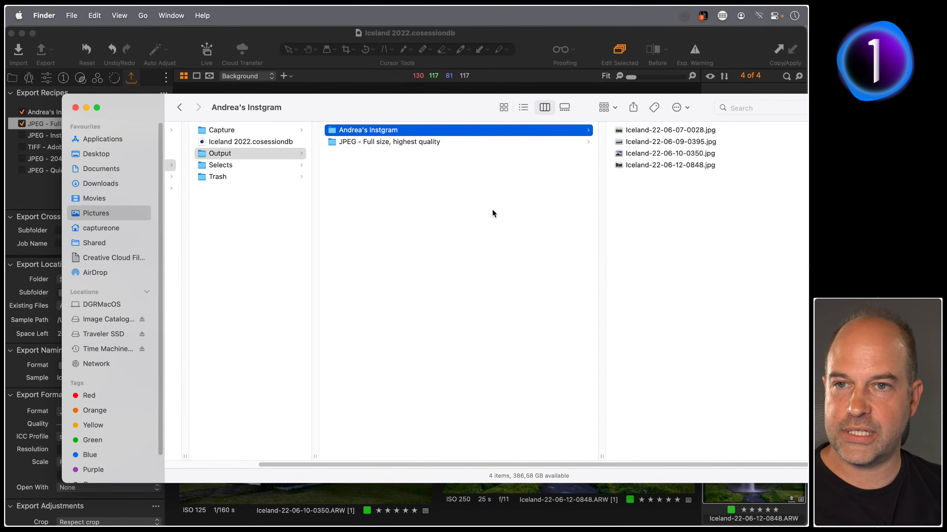
pyautogui.click(399, 144)
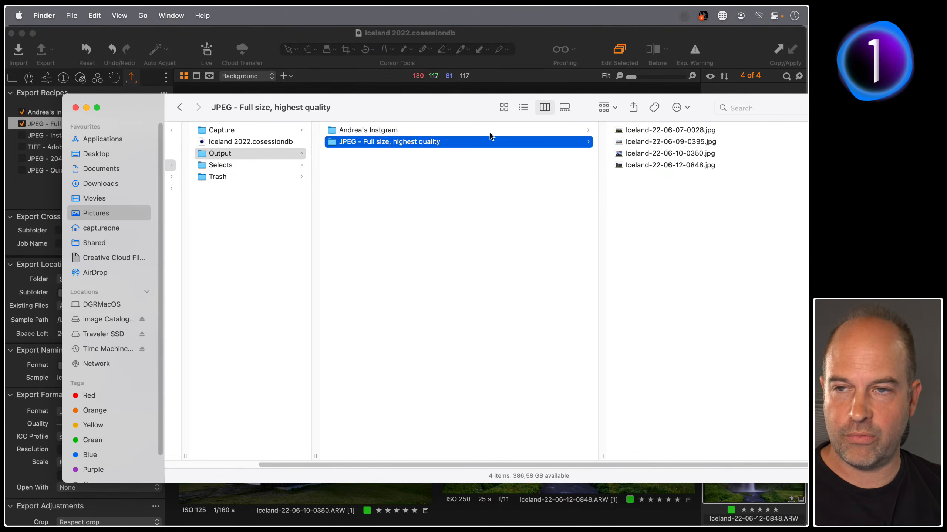
# Try to move Iceland-22-06-07-0028.jpg from the custom Instagram subfolder into the JPEG - Full size, highest quality subfolder
pyautogui.click(416, 133)
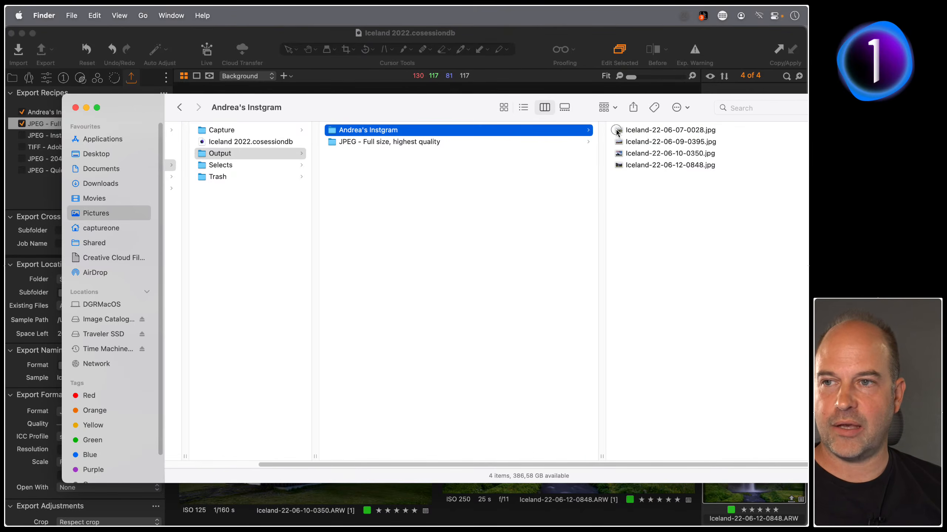
pyautogui.moveTo(618, 131); pyautogui.dragTo(432, 143)
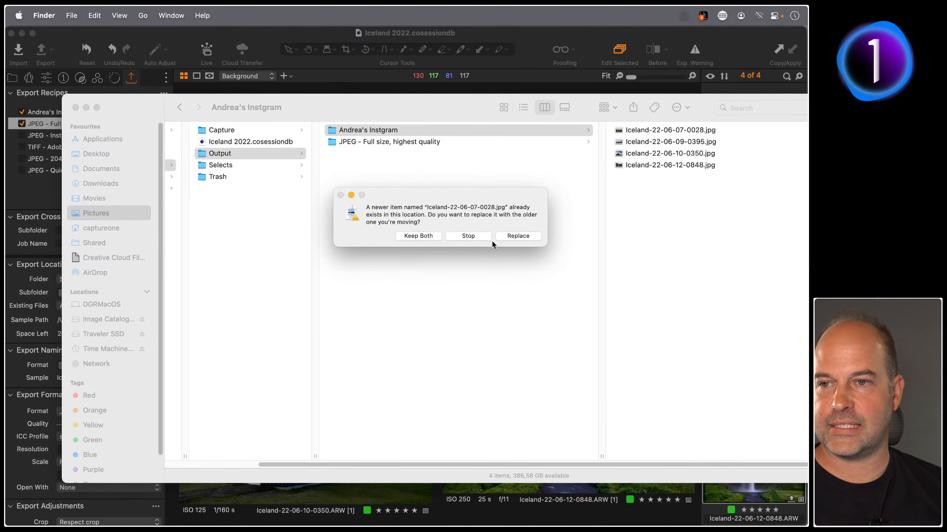
pyautogui.click(478, 239)
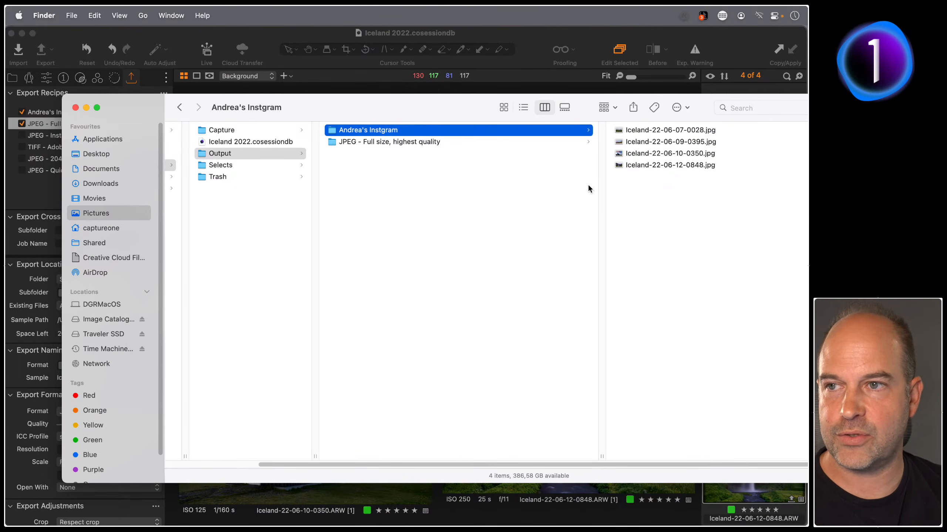
# Delete both recipe subfolders from the Output folder and return to Capture One
pyautogui.click(405, 184)
pyautogui.press('super+a')
pyautogui.press('super+BackSpace')
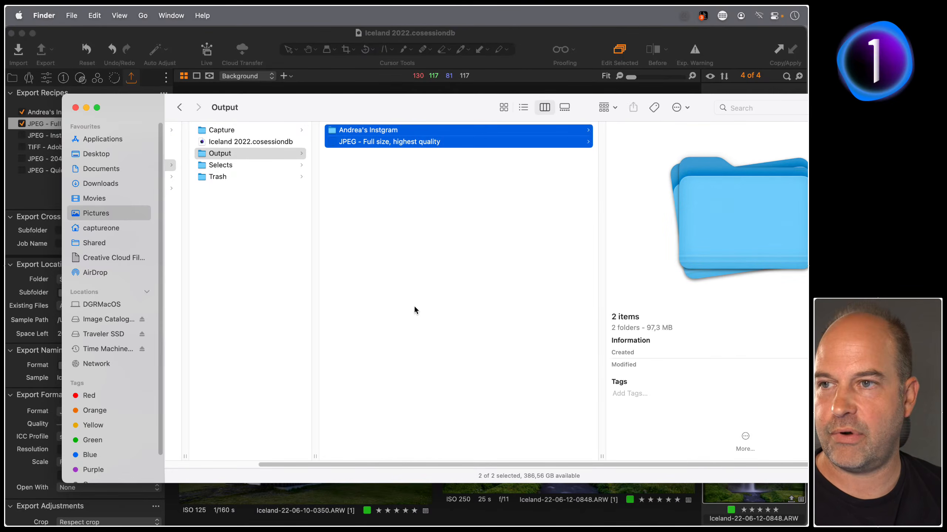
pyautogui.press('super+Tab')
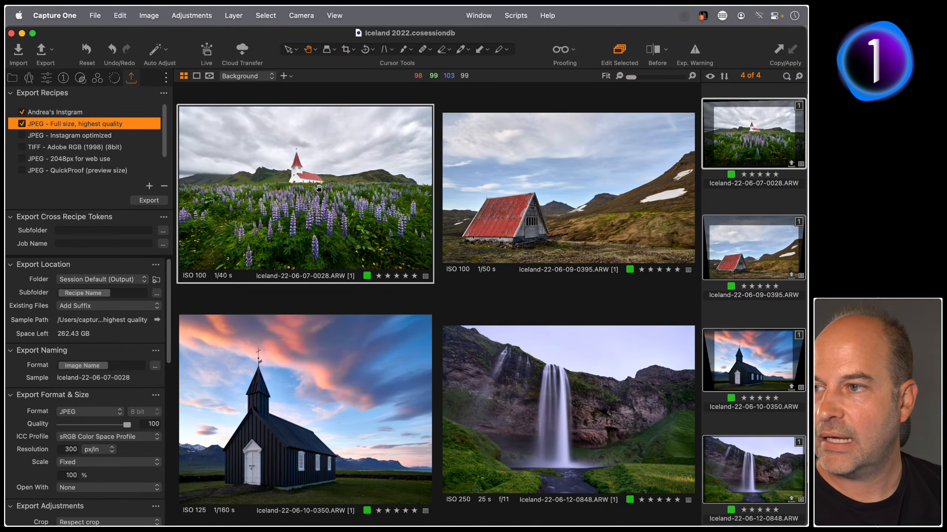
# Append a hyphen and the Recipe Name token to the naming format of the JPEG - Full size, highest quality recipe
pyautogui.click(115, 367)
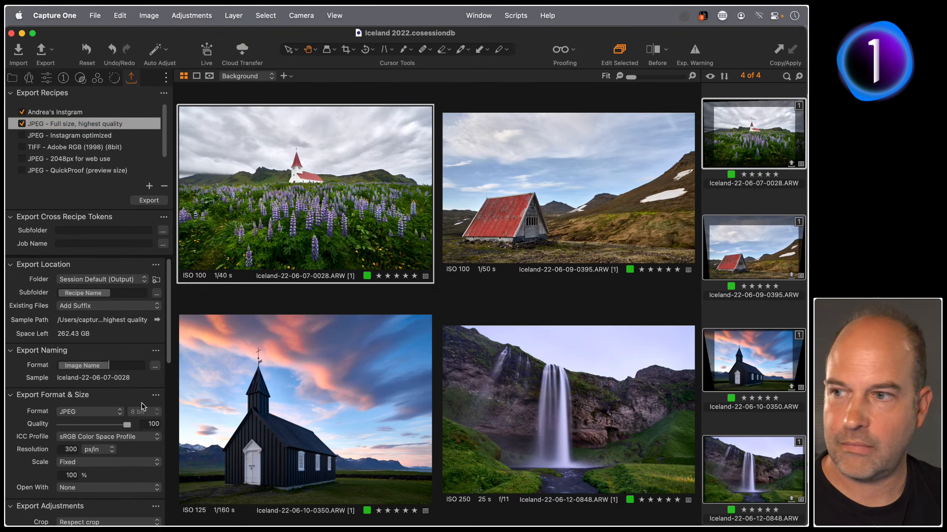
pyautogui.write('-rec')
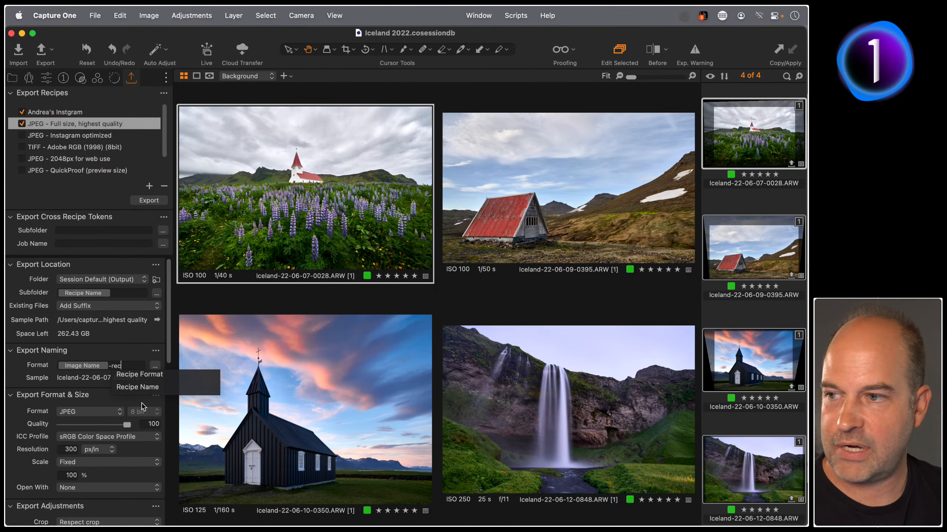
pyautogui.press('Down')
pyautogui.press('Down')
pyautogui.press('Return')
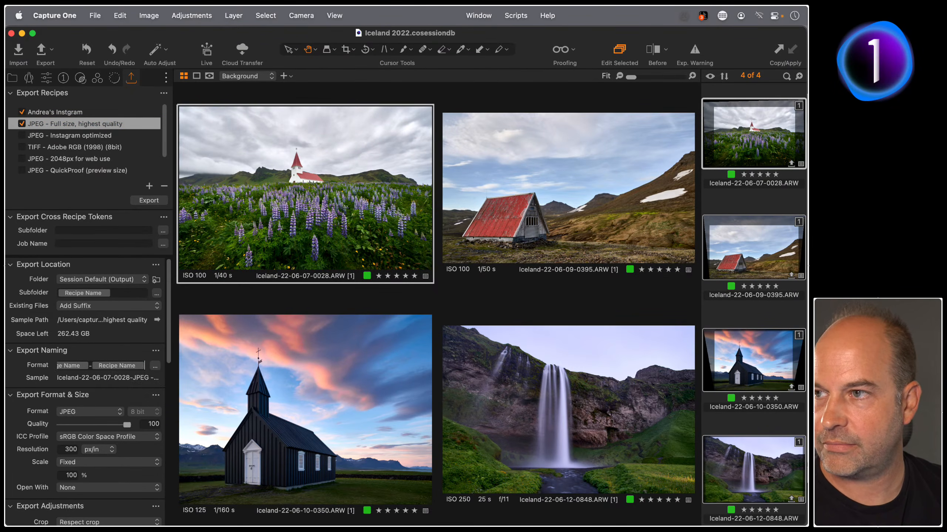
# Extend the custom Instagram recipe's naming format to Image Name, a hyphen and the Recipe Name token
pyautogui.click(70, 112)
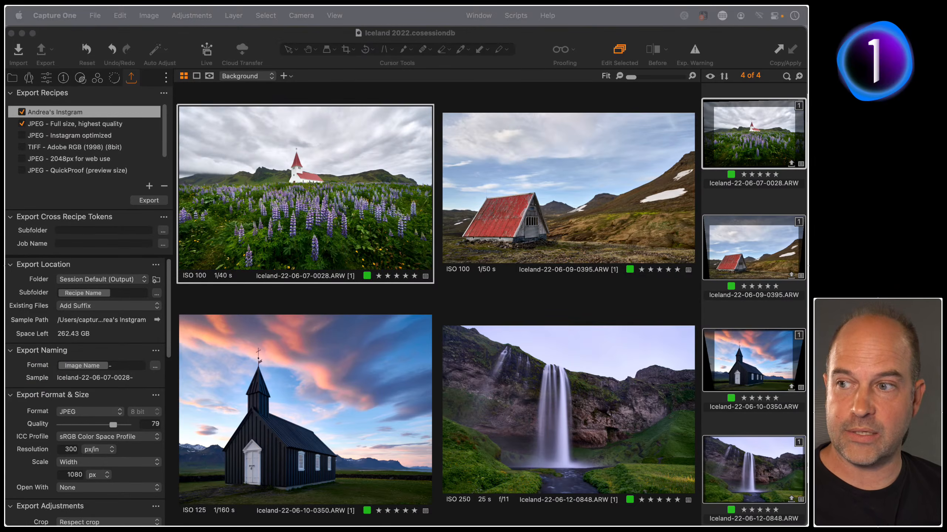
pyautogui.click(120, 365)
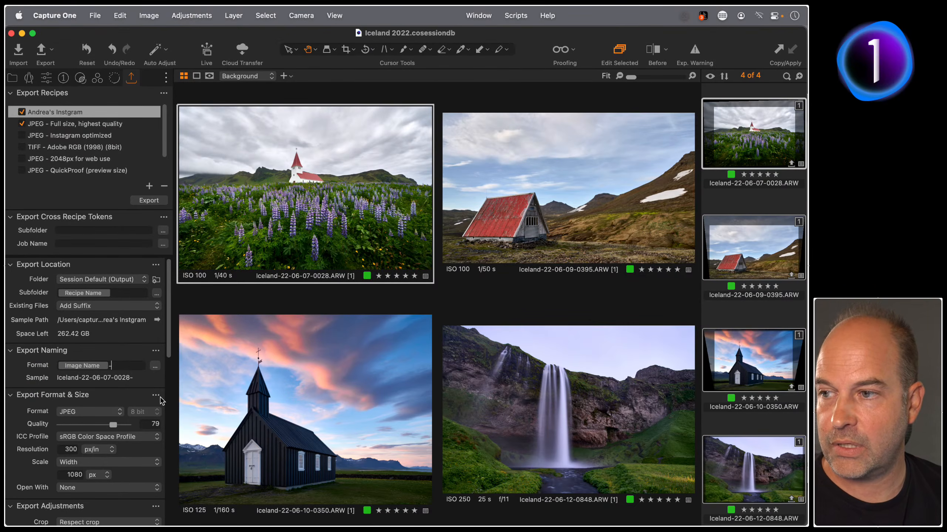
pyautogui.write('rec')
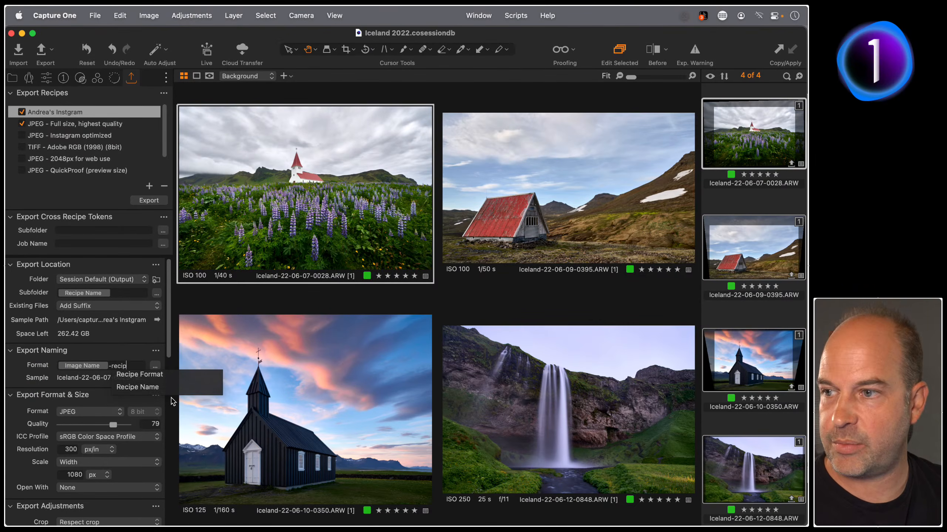
pyautogui.write('ip')
pyautogui.press('Down')
pyautogui.press('Down')
pyautogui.press('Return')
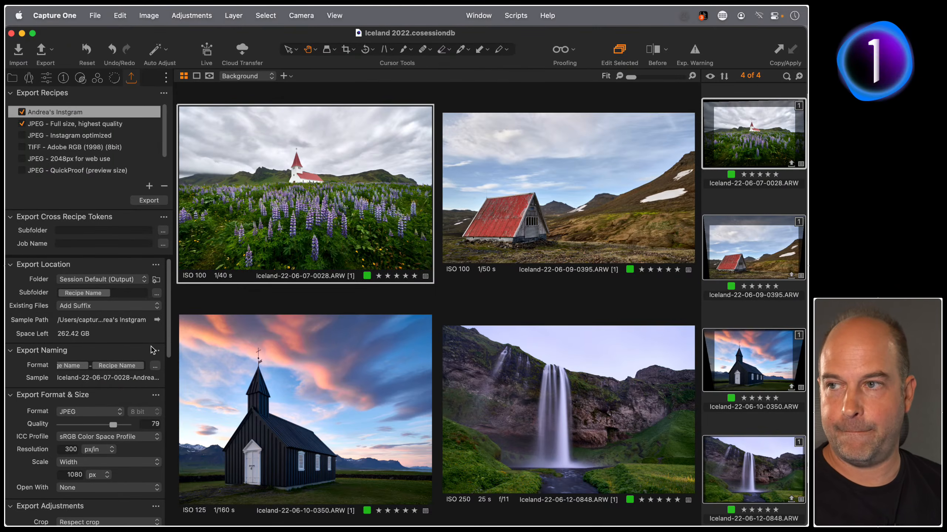
# Check the Output folder in Finder and return to Capture One
pyautogui.press('super+Tab')
pyautogui.press('super+Tab')
pyautogui.press('Tab')
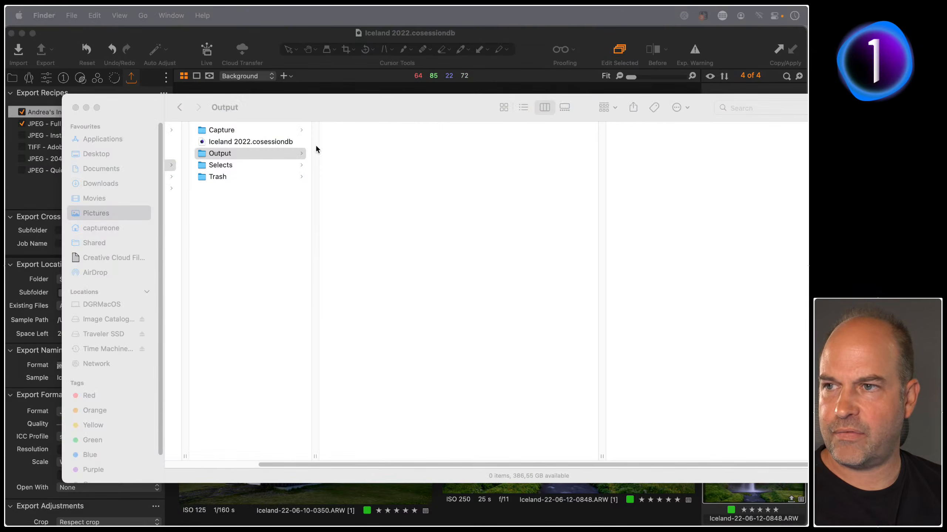
pyautogui.click(294, 89)
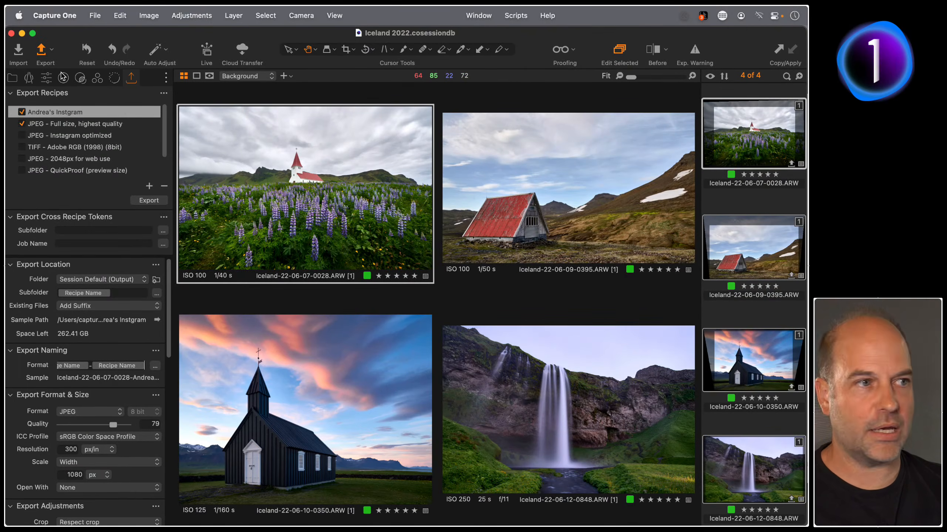
# Export the four images with both recipes using the Image Name-Recipe Name naming format
pyautogui.press('super+d')
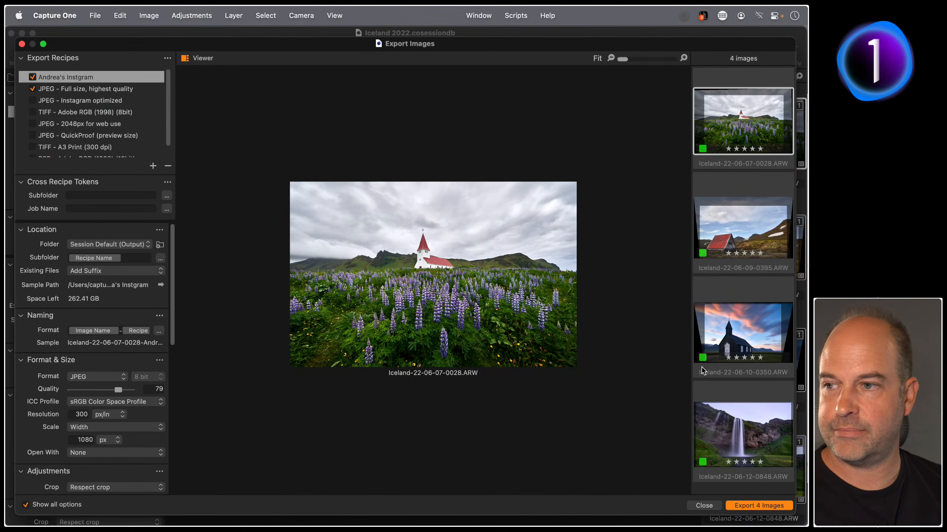
pyautogui.click(750, 507)
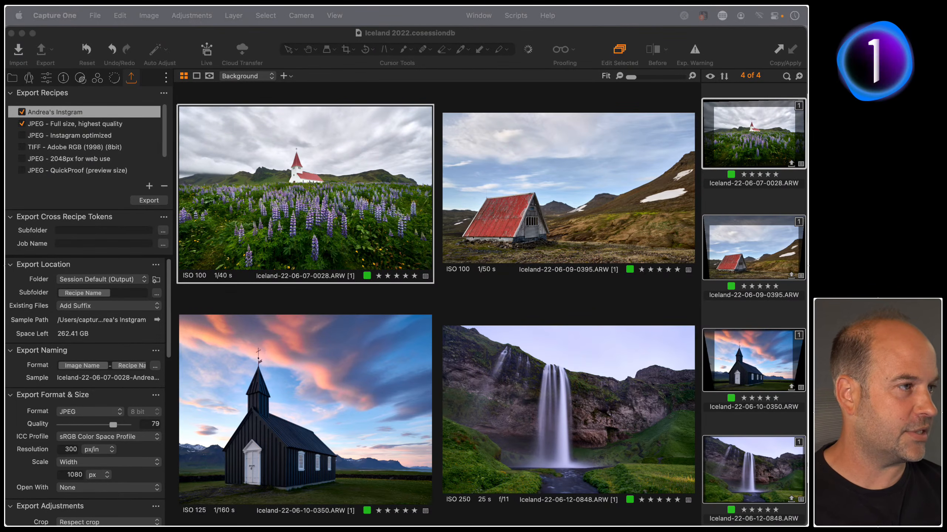
pyautogui.moveTo(807, 209); pyautogui.dragTo(531, 199)
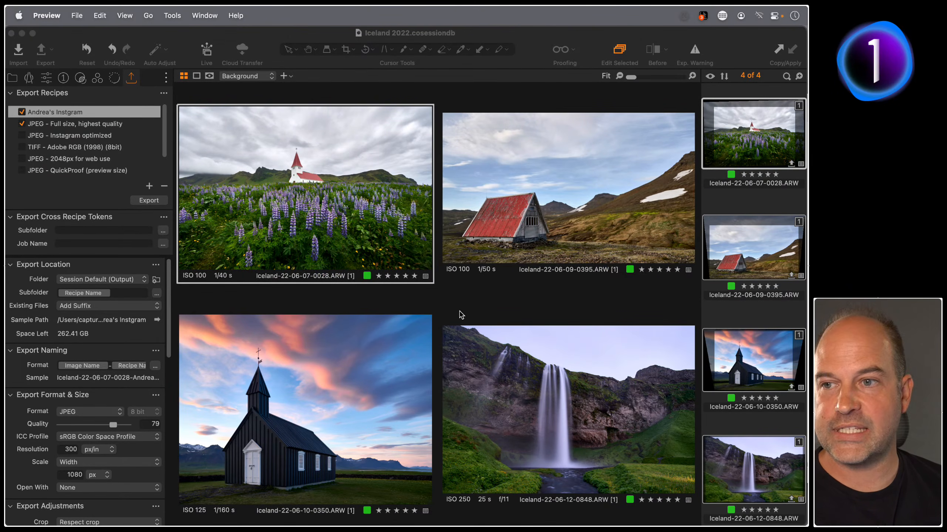
pyautogui.click(461, 311)
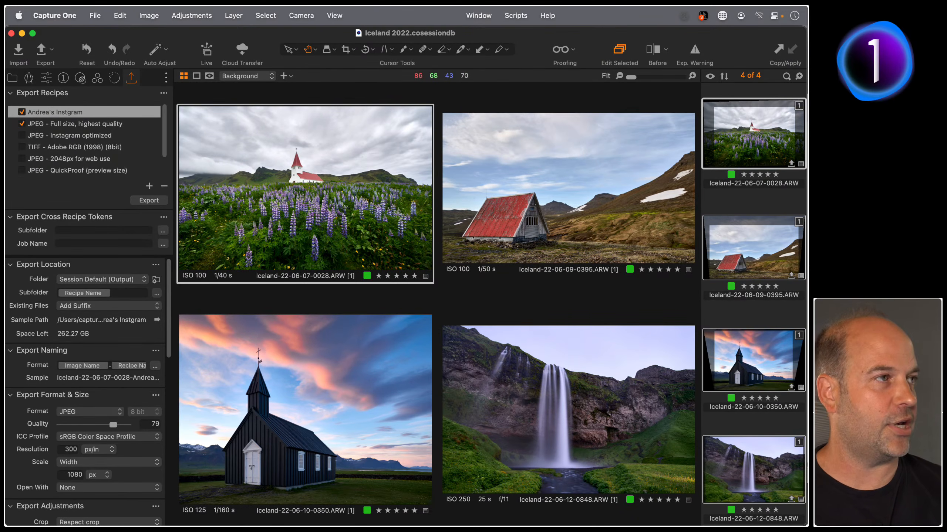
# Switch to Finder and compare the exported file names inside the two recipe subfolders of the Output folder
pyautogui.press('super+Tab')
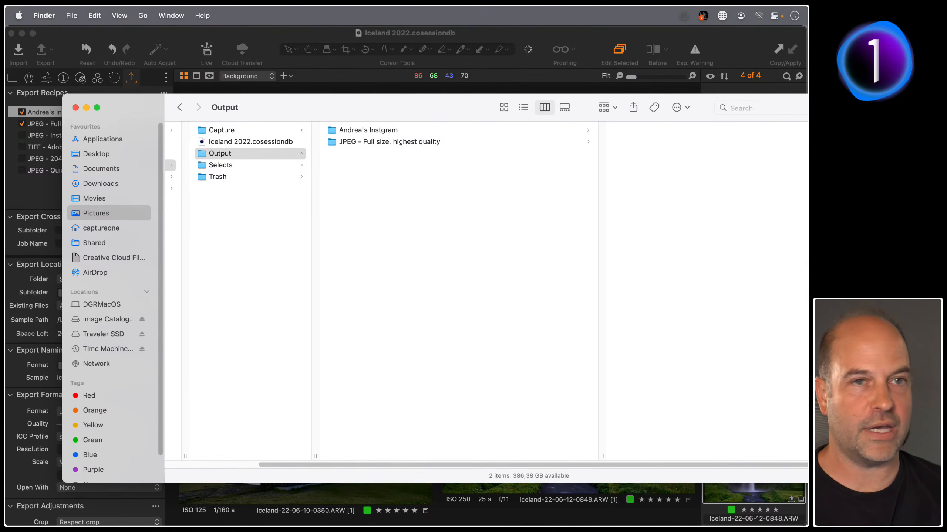
pyautogui.click(371, 131)
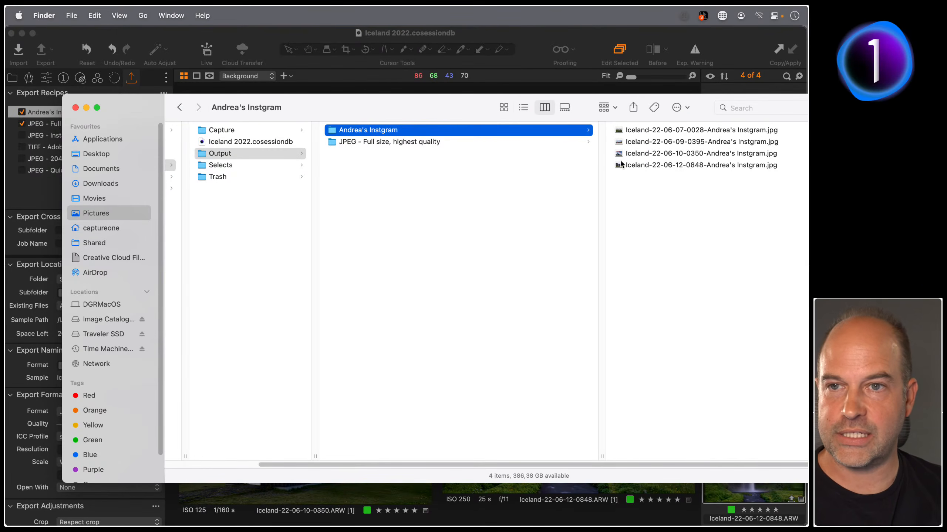
pyautogui.press('Right')
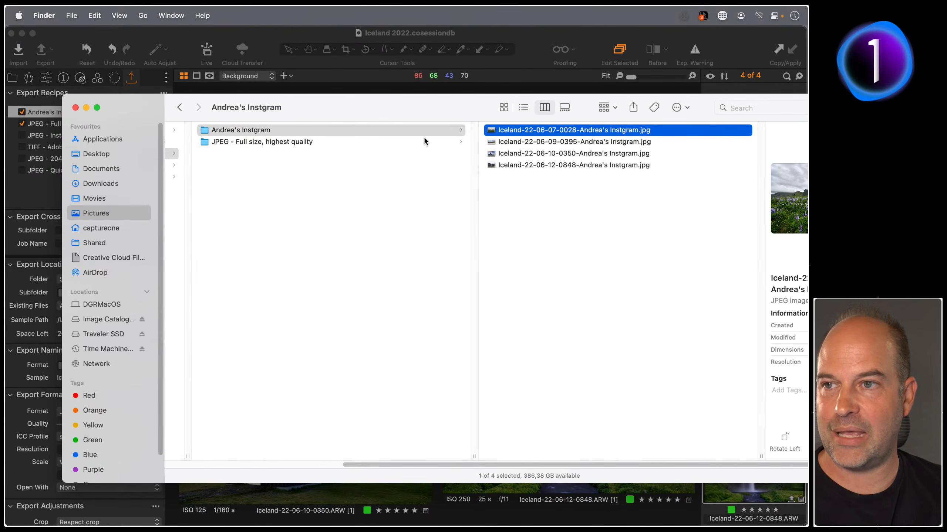
pyautogui.click(425, 141)
pyautogui.press('Right')
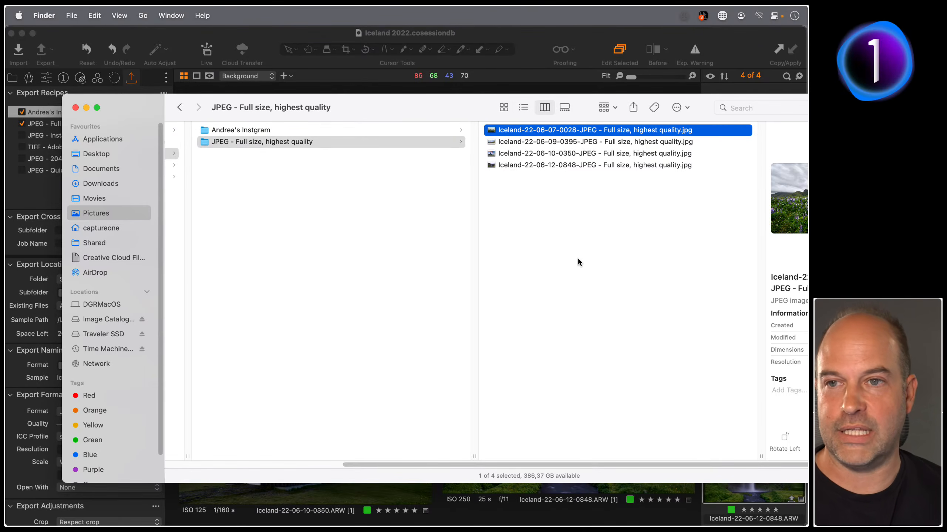
pyautogui.click(293, 133)
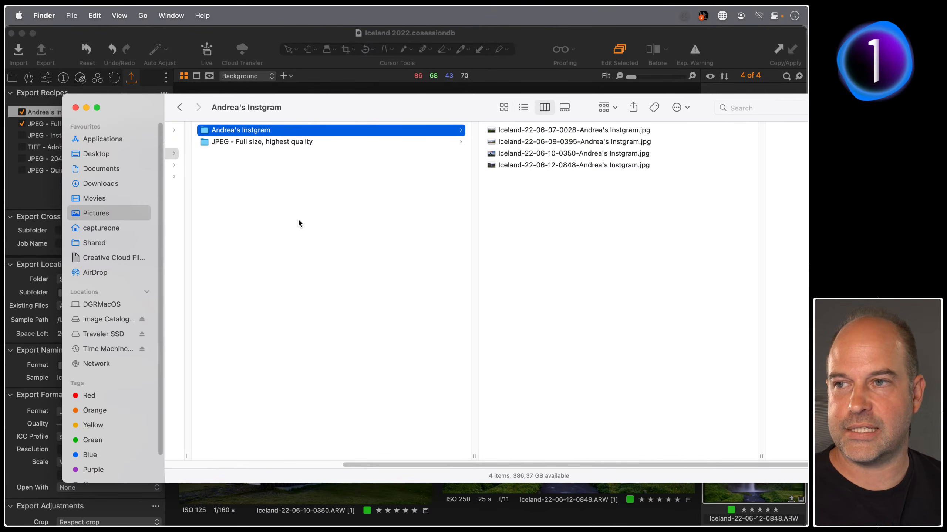
# Clear the Output folder by deleting the two newly exported recipe subfolders, and return to Capture One
pyautogui.click(300, 165)
pyautogui.press('cmd+a')
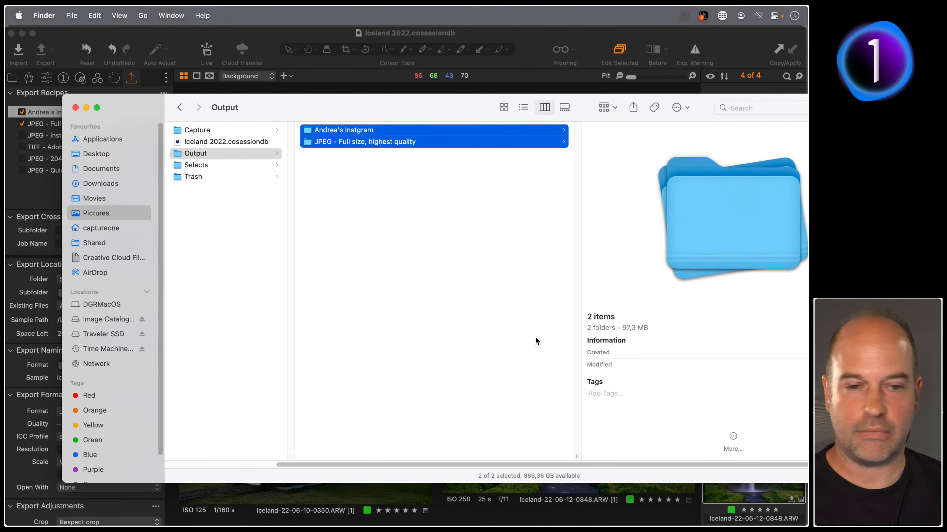
pyautogui.press('super+BackSpace')
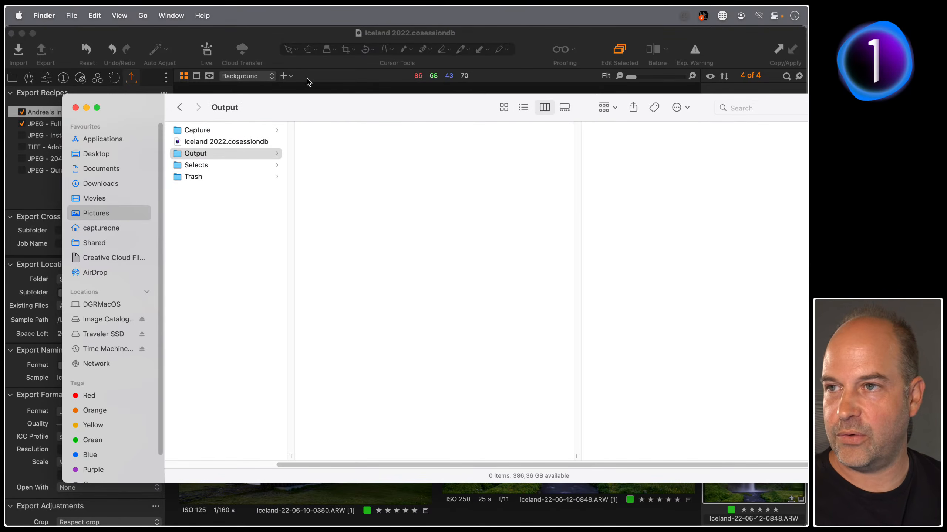
pyautogui.click(309, 81)
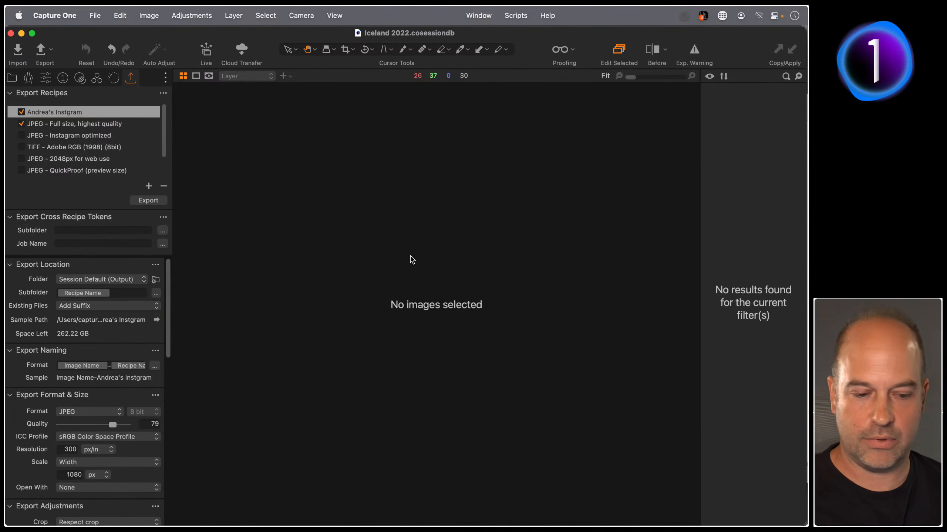
# Undo the last change to the images and select Iceland-22-06-07-0028.ARW
pyautogui.press('super+z')
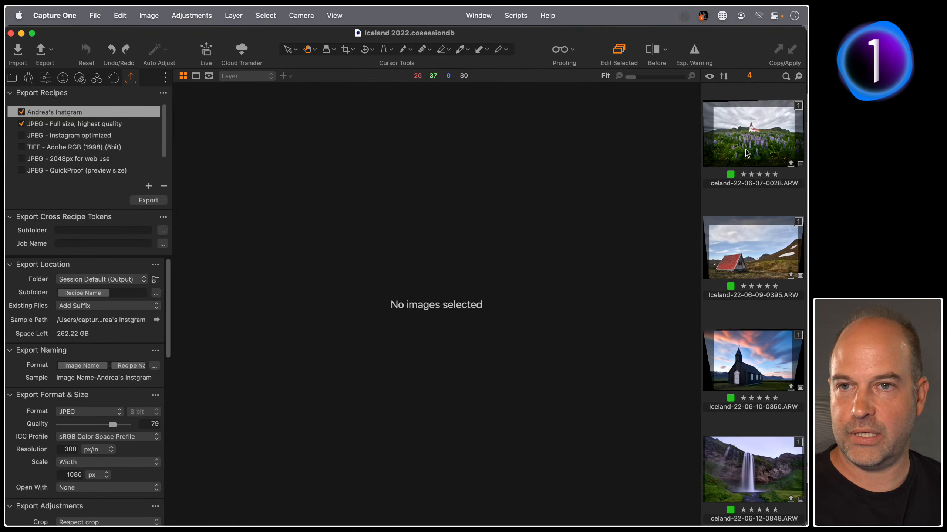
pyautogui.click(748, 152)
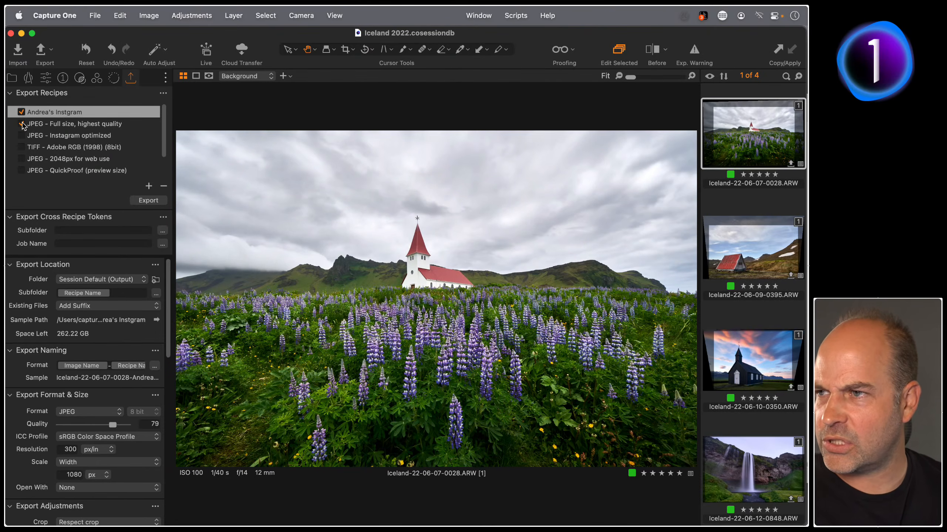
# Color-tag the four Hero Shots images in order: Red for 0028, Orange for 0395, Blue for 0350 and Pink for 0848
pyautogui.click(12, 78)
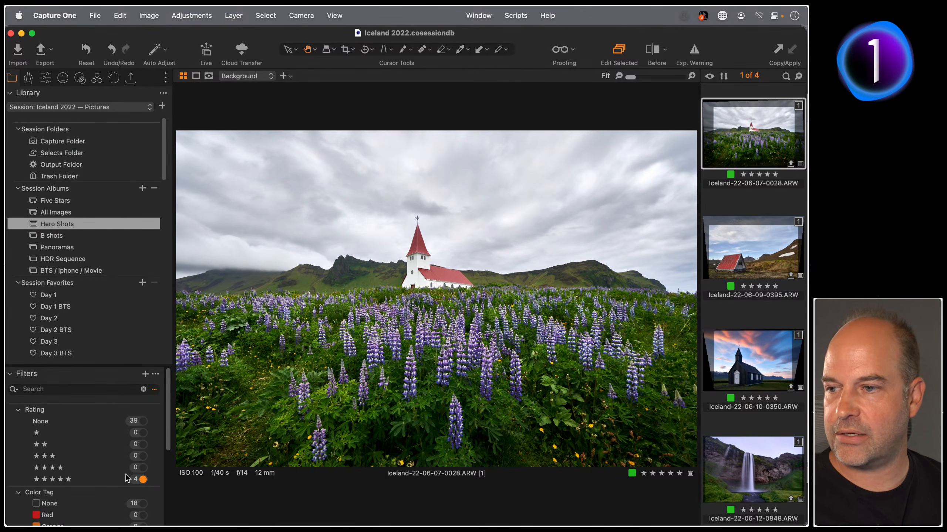
pyautogui.scroll(-3, 127, 478)
pyautogui.scroll(2, 127, 478)
pyautogui.click(730, 175)
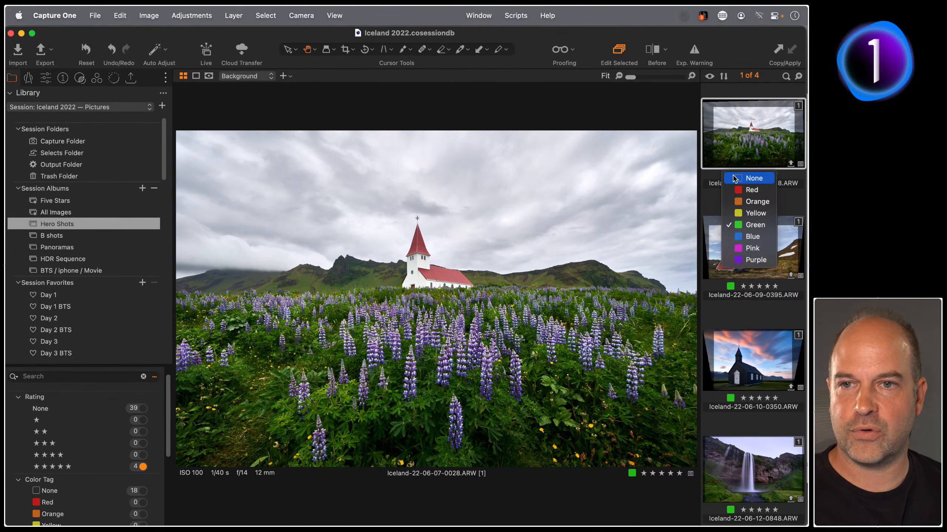
pyautogui.click(741, 190)
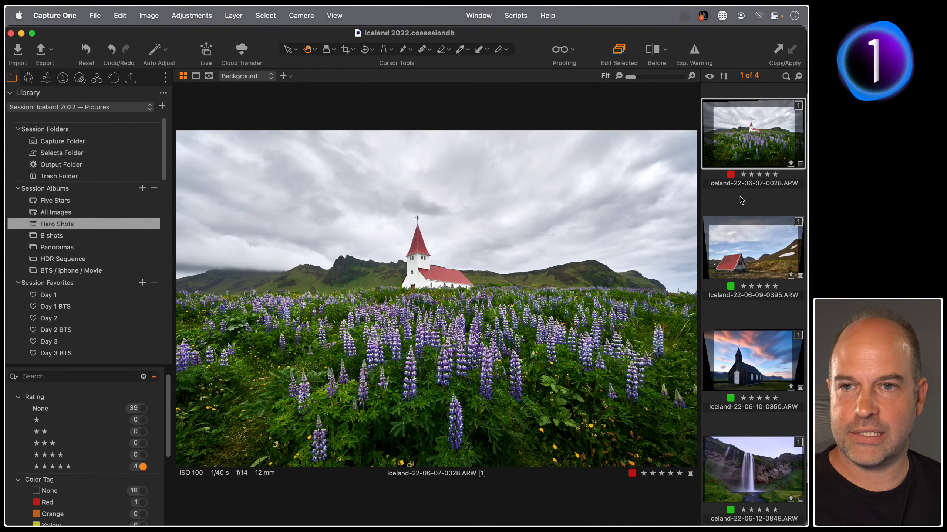
pyautogui.click(730, 286)
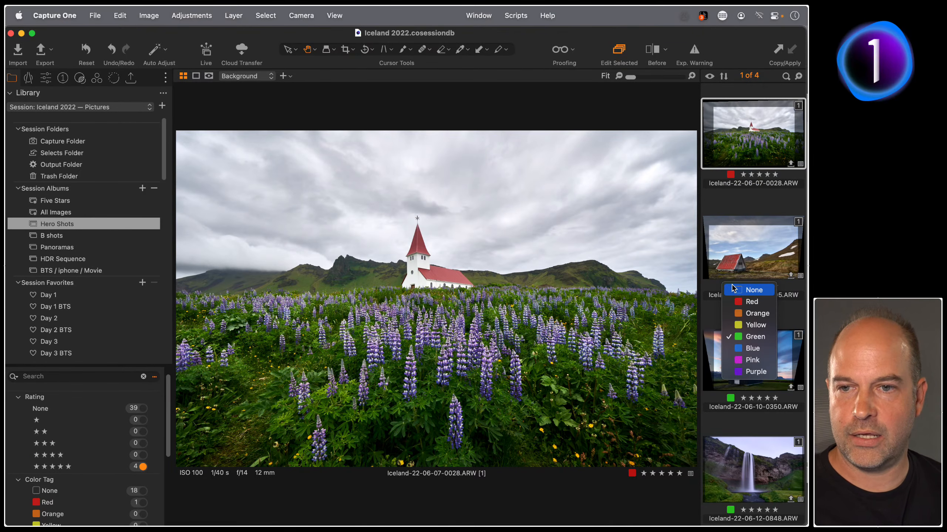
pyautogui.click(740, 313)
pyautogui.click(730, 399)
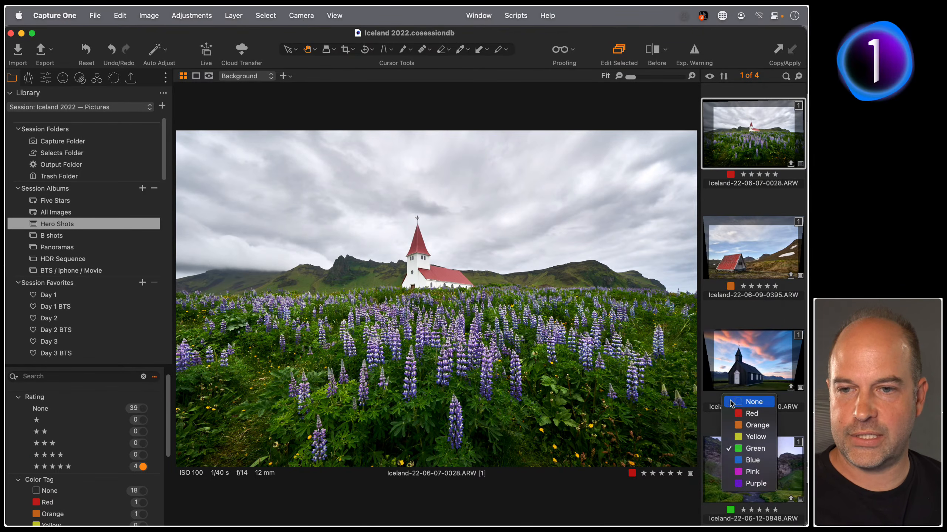
pyautogui.click(743, 462)
pyautogui.click(730, 509)
pyautogui.click(751, 499)
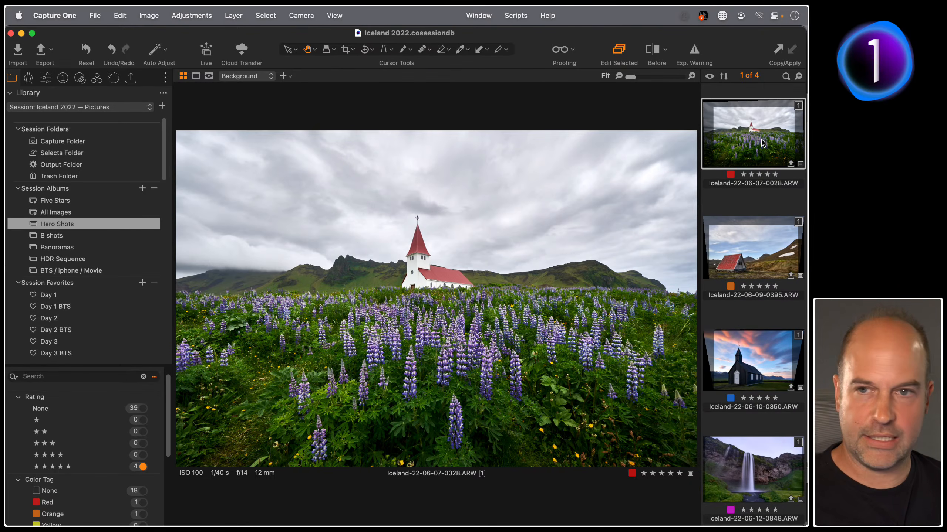
# Open the export settings for all four images and set the Instagram recipe's location subfolder format to Recipe Name/Color Tag
pyautogui.press('super+a')
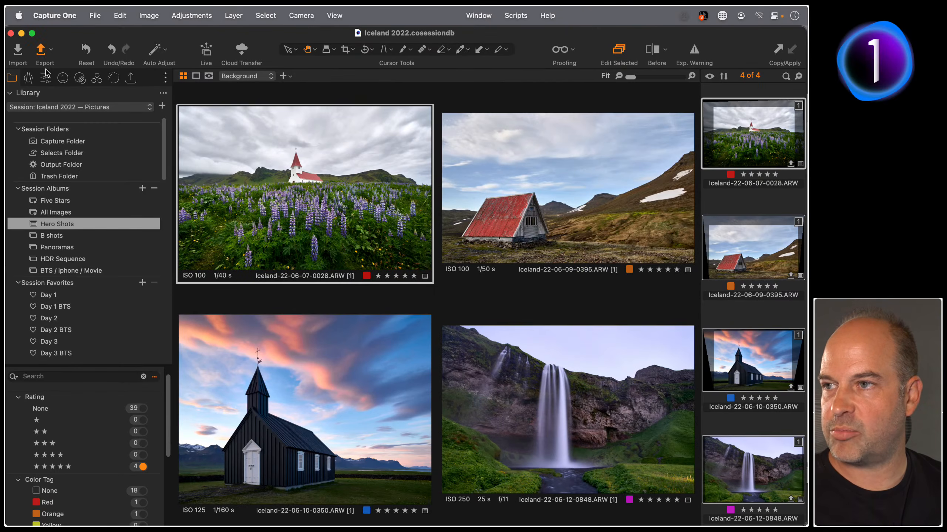
pyautogui.click(45, 66)
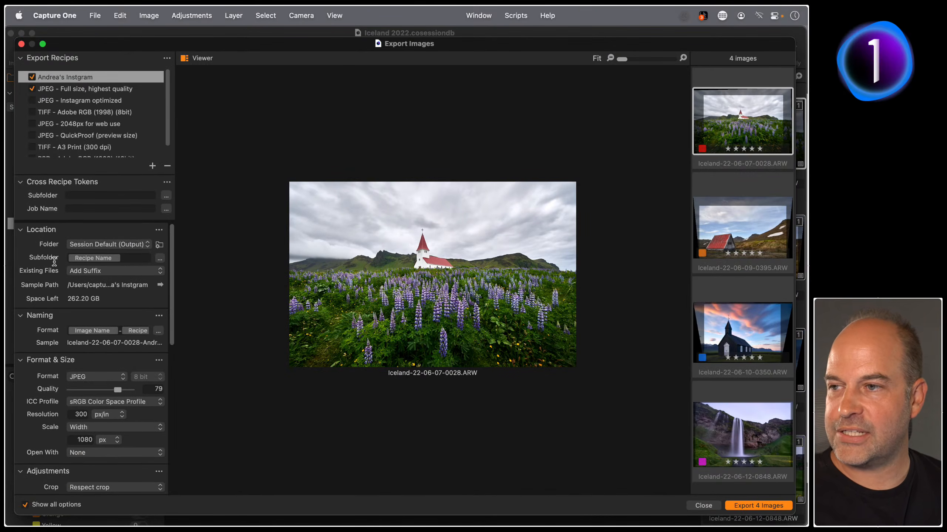
pyautogui.click(135, 262)
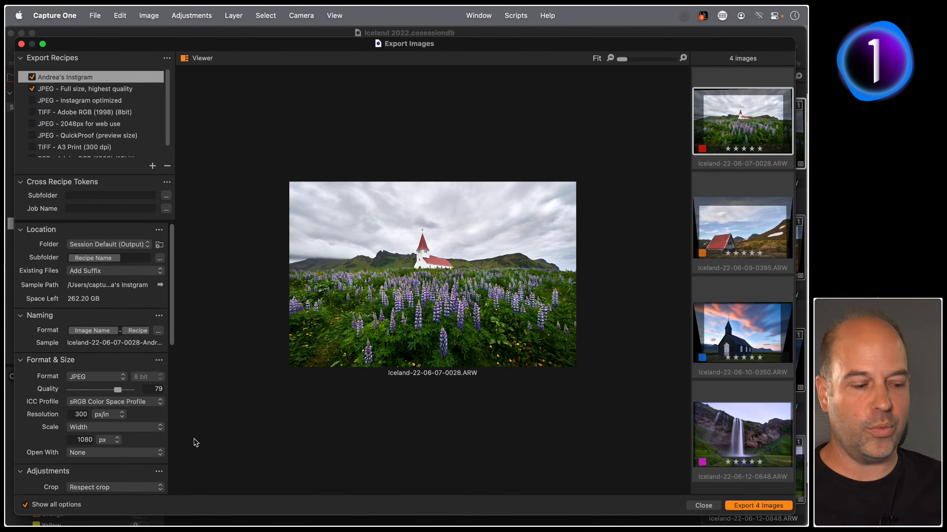
pyautogui.write('/')
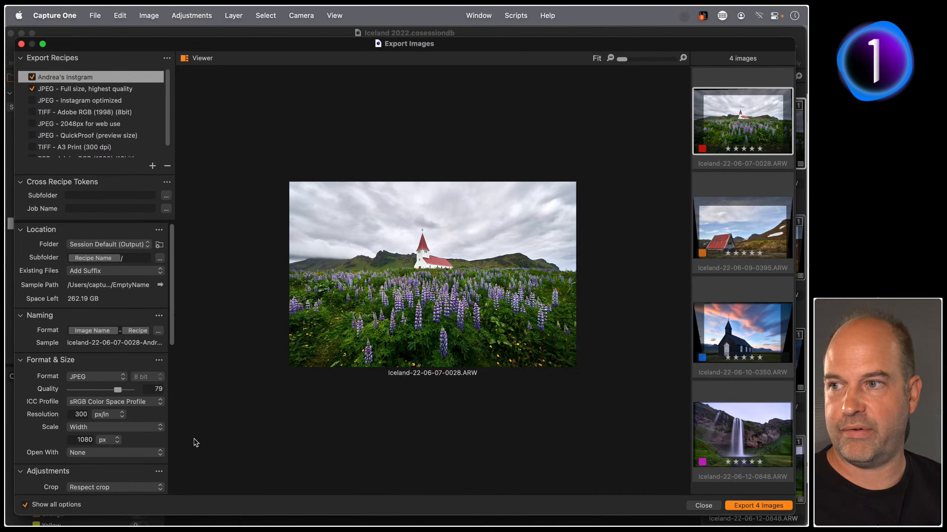
pyautogui.click(160, 258)
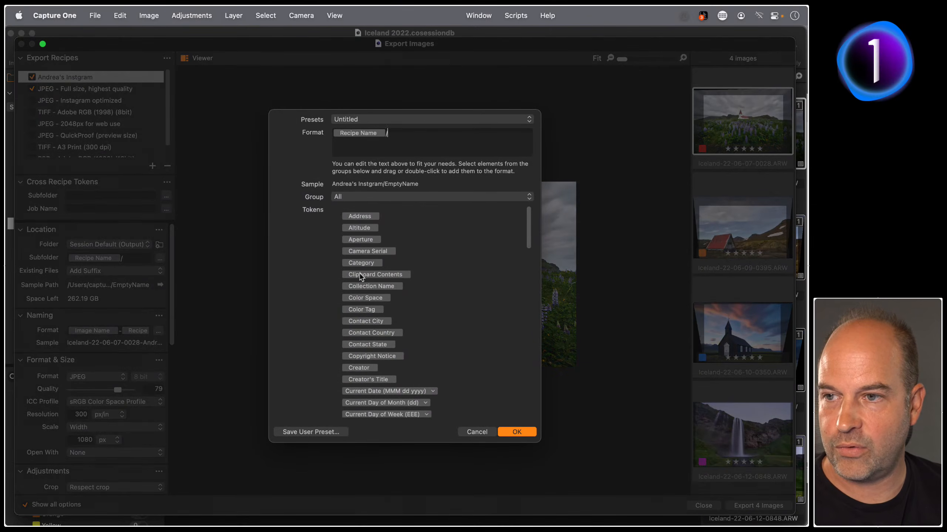
pyautogui.doubleClick(368, 310)
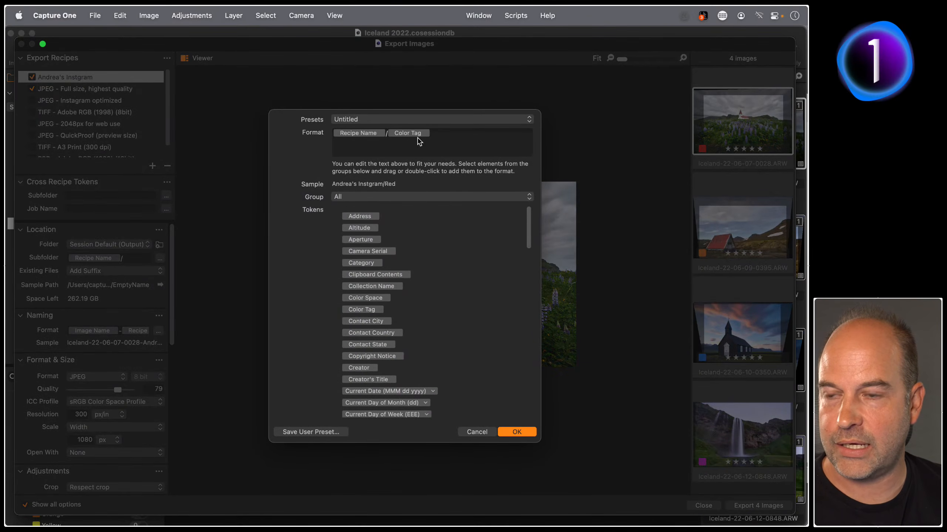
pyautogui.click(522, 431)
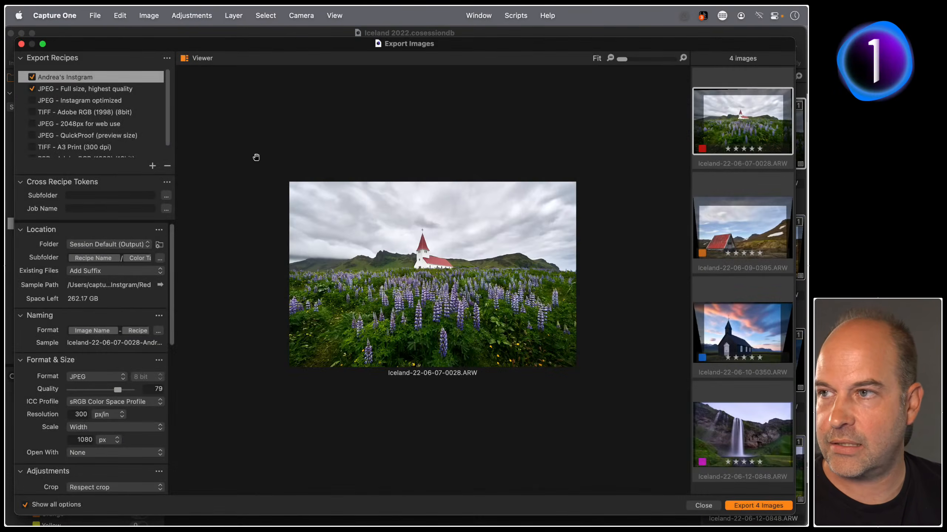
# Set the location subfolder format of the JPEG - Full size, highest quality recipe to Recipe Name/Color Tag
pyautogui.click(87, 90)
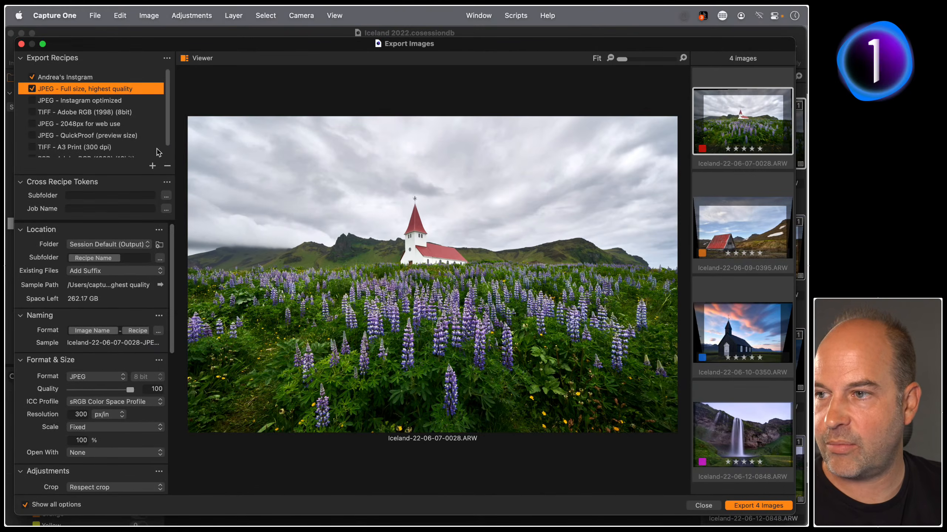
pyautogui.click(160, 258)
pyautogui.click(458, 148)
pyautogui.write('/')
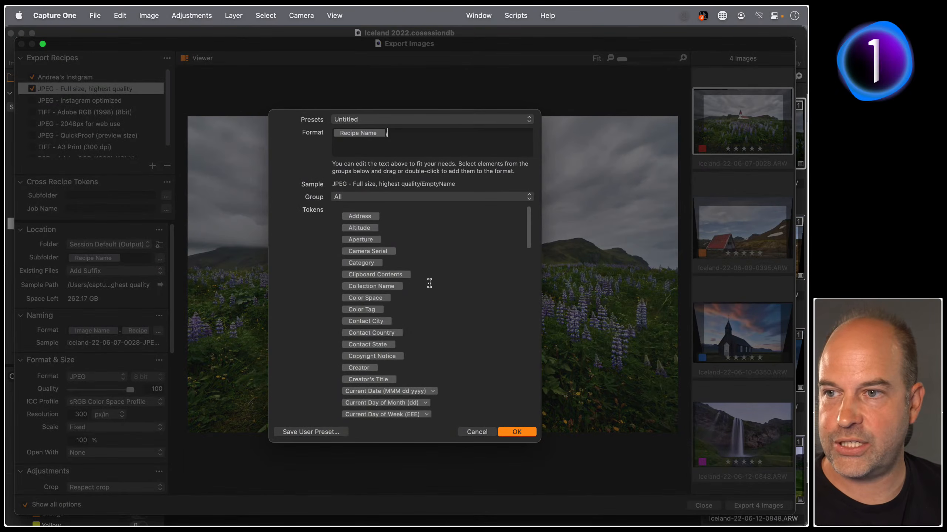
pyautogui.doubleClick(372, 310)
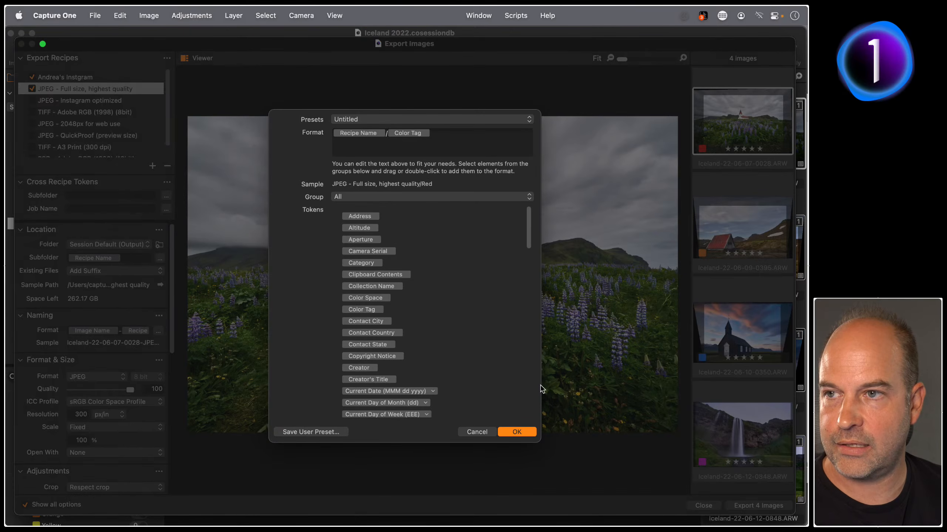
pyautogui.click(356, 120)
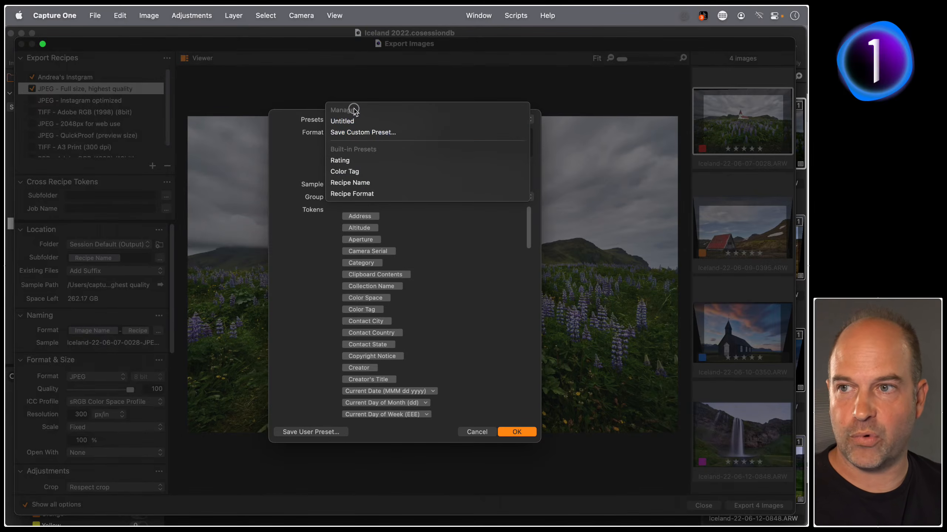
pyautogui.click(284, 149)
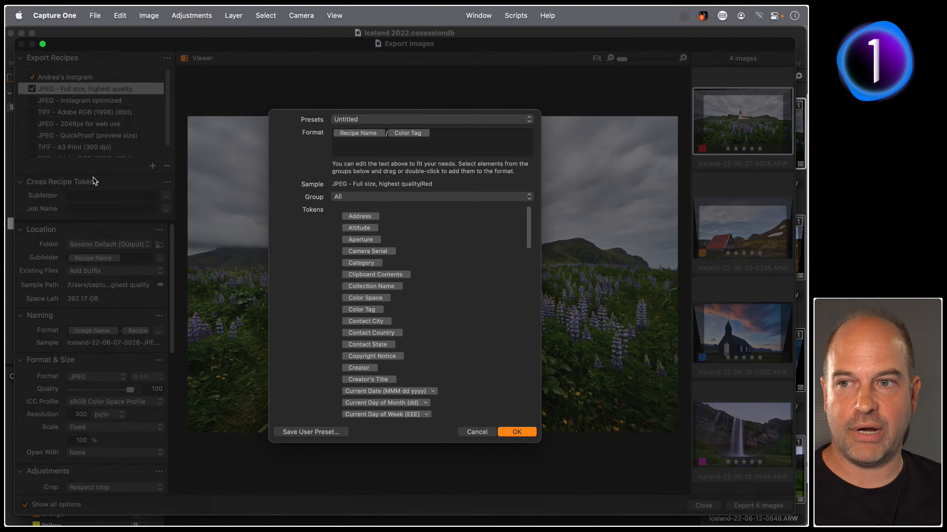
pyautogui.click(517, 432)
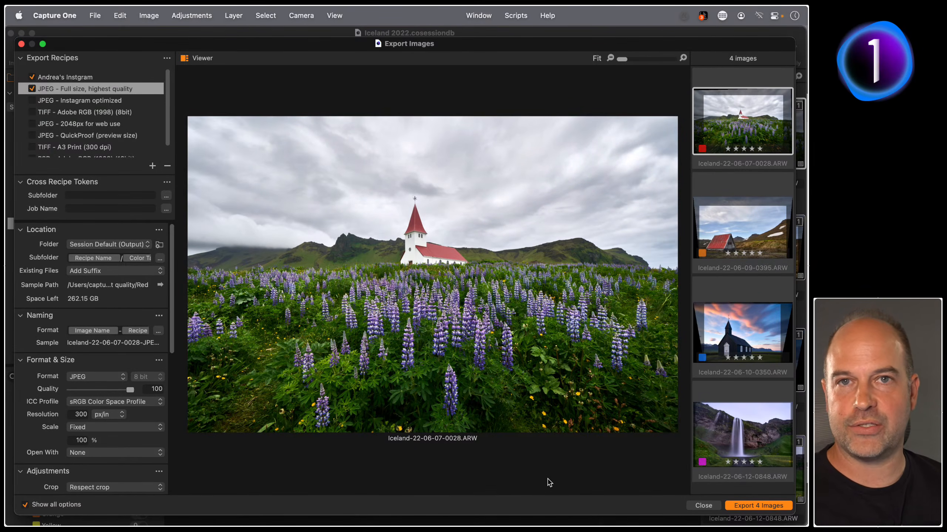
# Check the Output folder in Finder, return to Capture One and export the four images with both recipes
pyautogui.press('super+Tab')
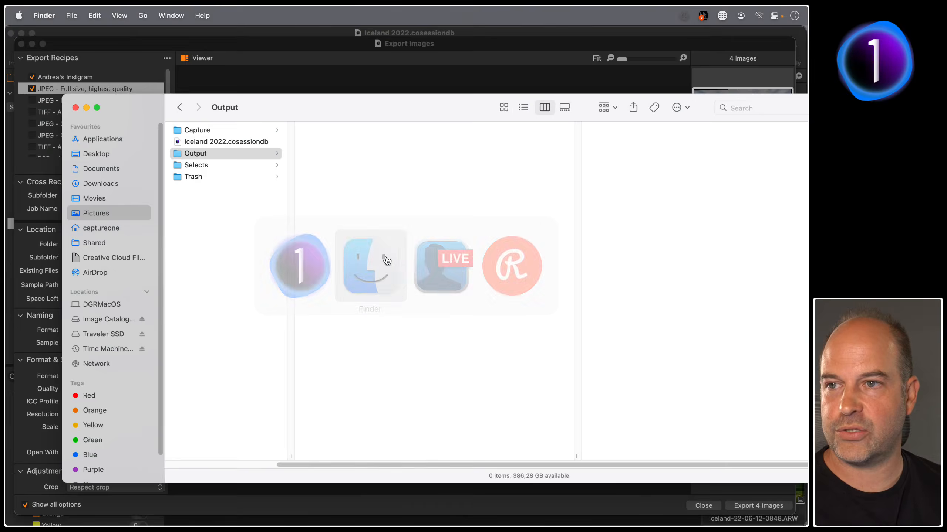
pyautogui.press('super+Tab')
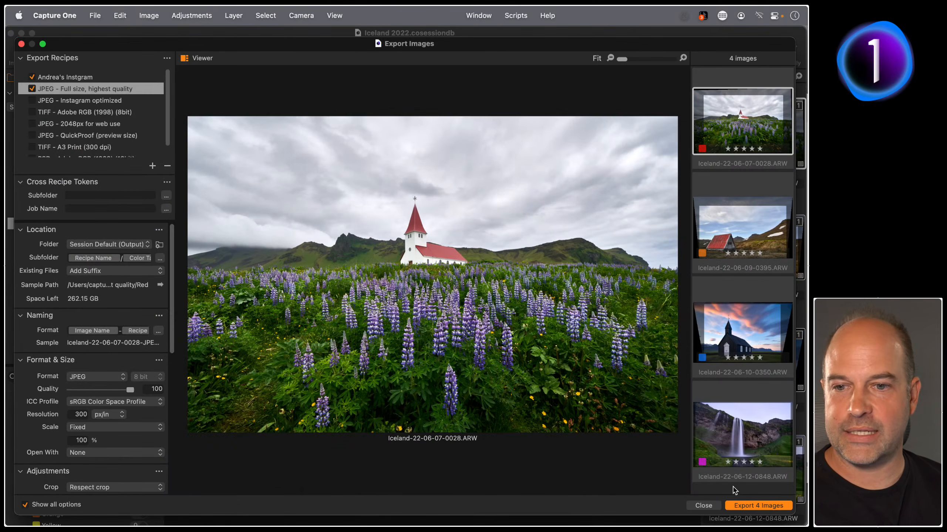
pyautogui.click(749, 506)
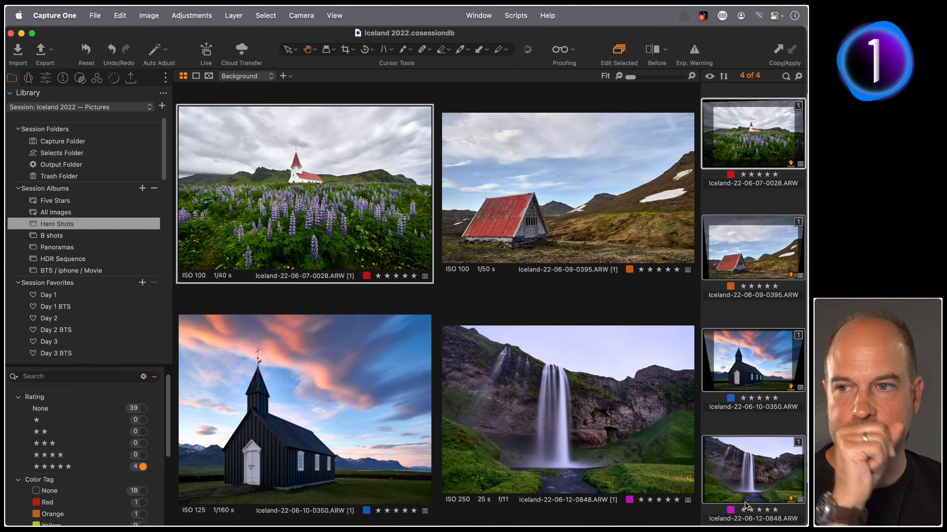
# Switch to Finder and examine the color-named subfolders inside the exported Instagram recipe folder
pyautogui.press('super+Tab')
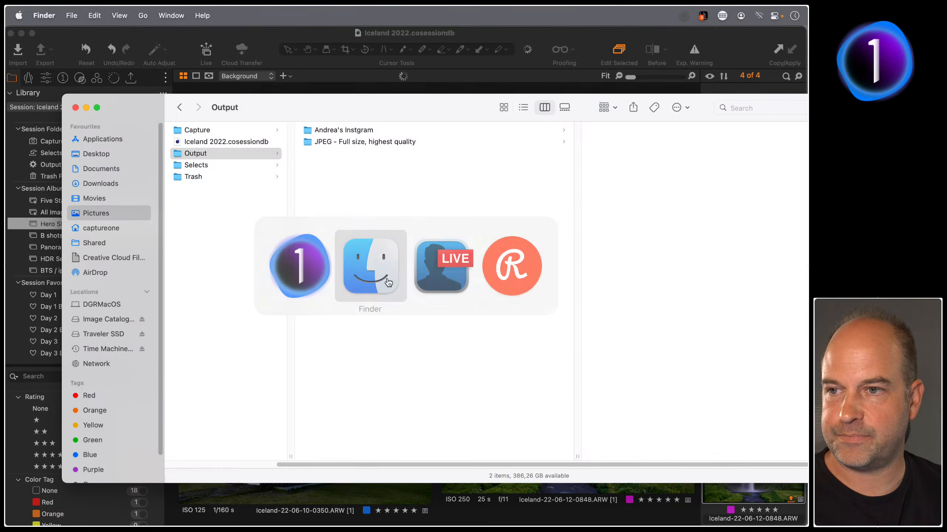
pyautogui.click(364, 130)
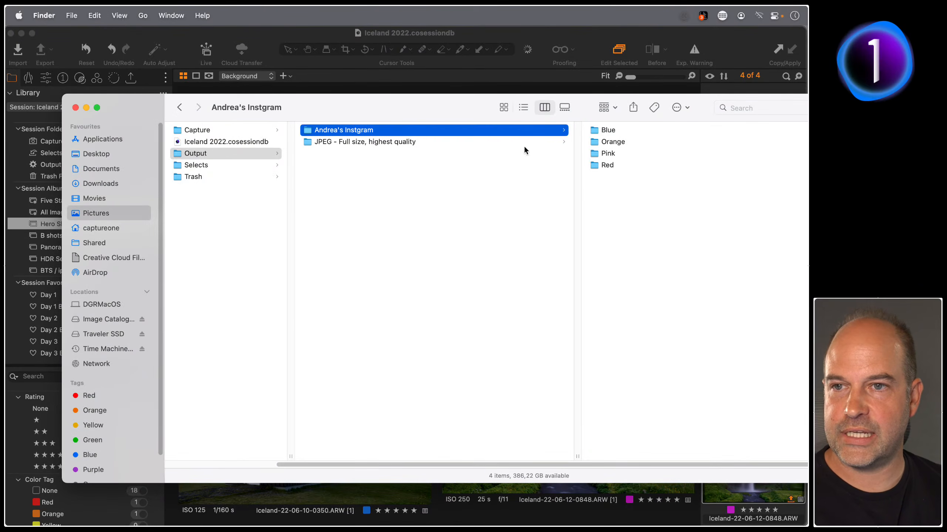
pyautogui.click(626, 132)
pyautogui.press('Down')
pyautogui.press('Down')
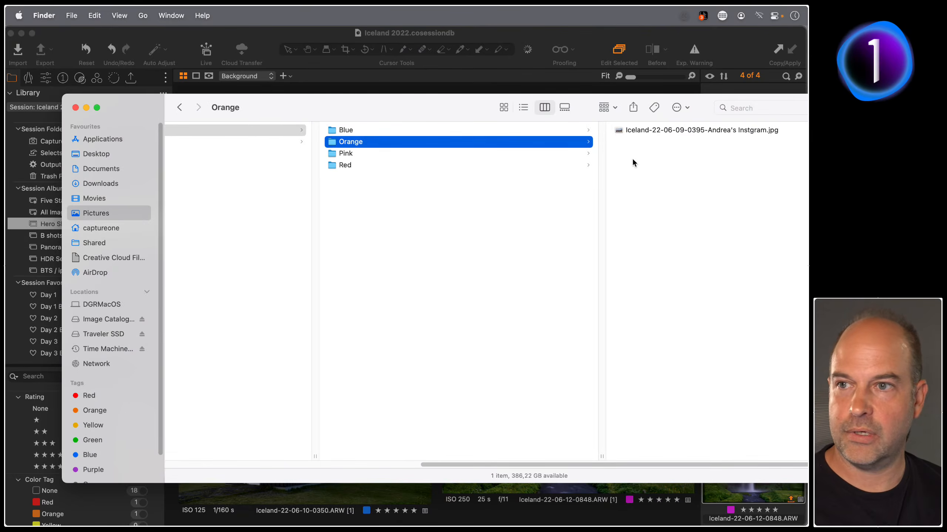
pyautogui.press('Down')
# Inspect the color-named subfolders of the JPEG - Full size, highest quality folder and compare them with the Instagram recipe folder
pyautogui.press('Left')
pyautogui.press('Down')
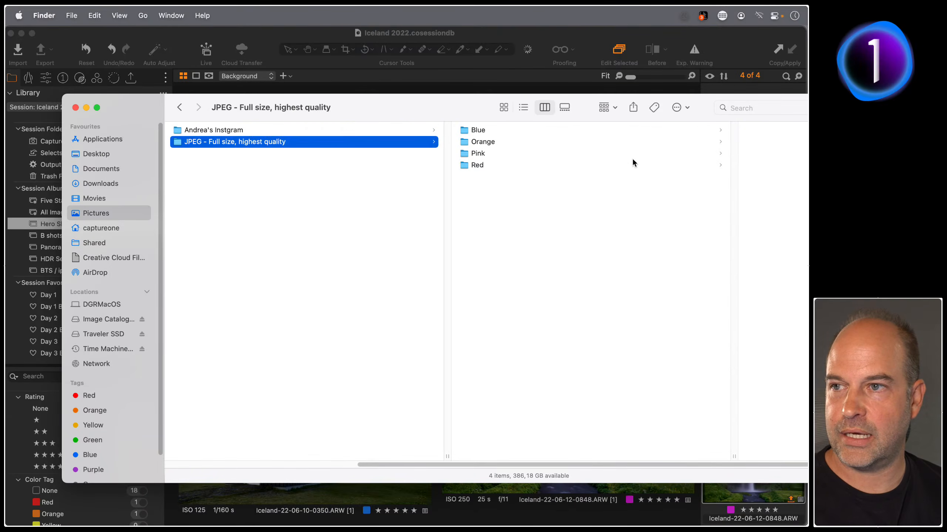
pyautogui.press('Right')
pyautogui.press('Down')
pyautogui.press('Down')
pyautogui.press('Down')
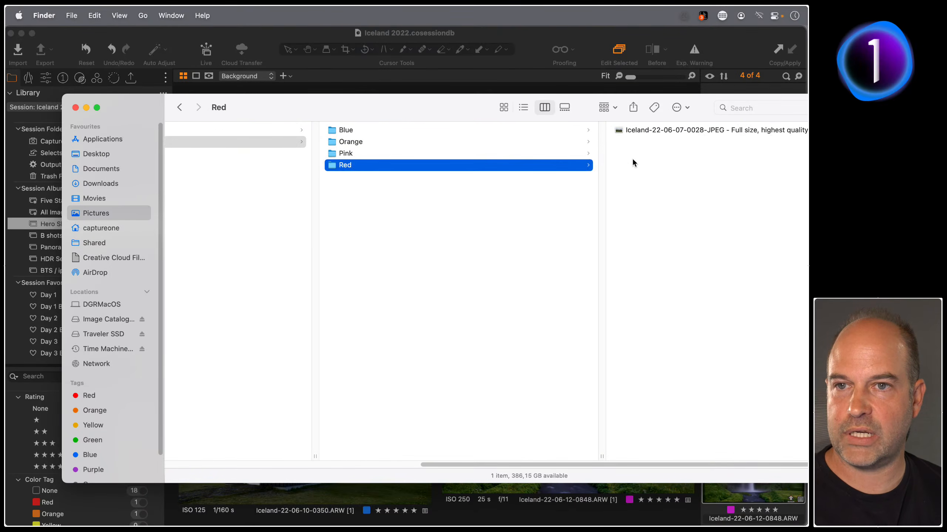
pyautogui.press('Left')
pyautogui.press('Left')
pyautogui.press('Right')
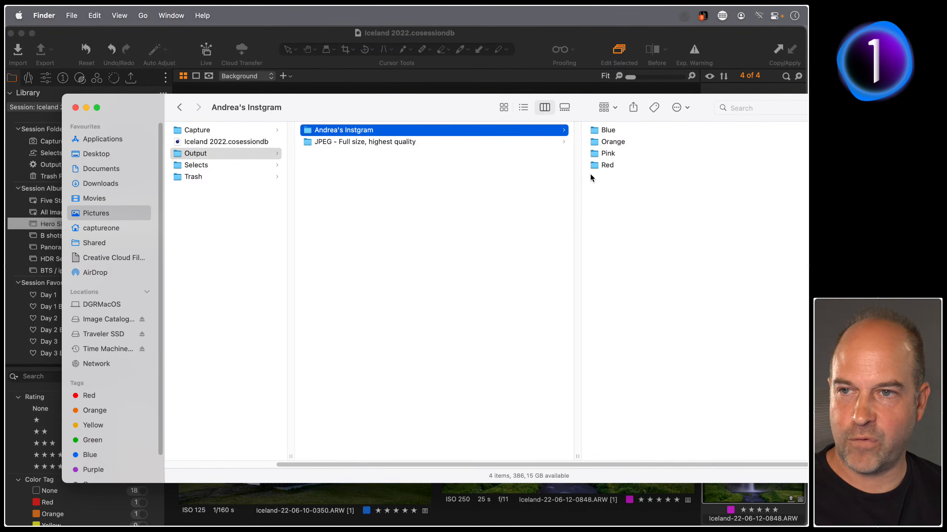
pyautogui.click(402, 142)
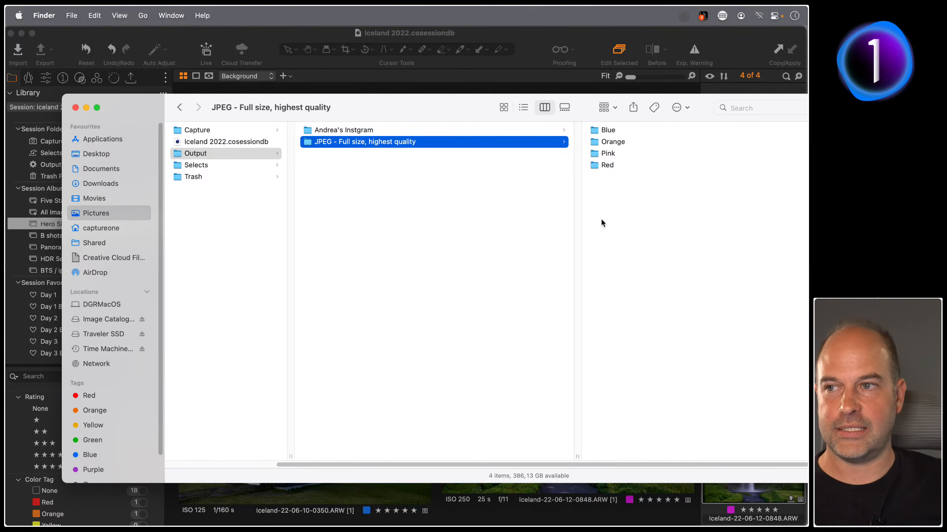
# Delete both exported recipe folders from the Output folder and return to Capture One
pyautogui.moveTo(341, 212); pyautogui.dragTo(348, 131)
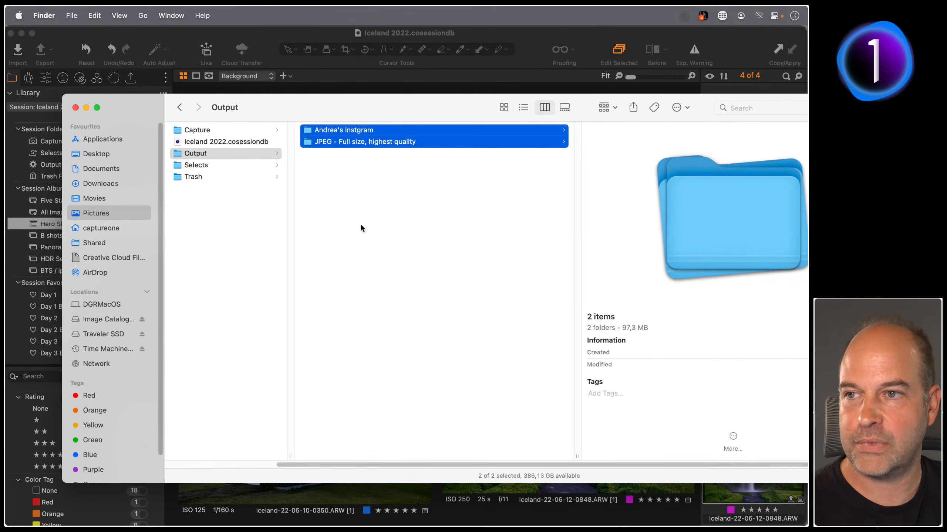
pyautogui.press('super+BackSpace')
pyautogui.press('super+Tab')
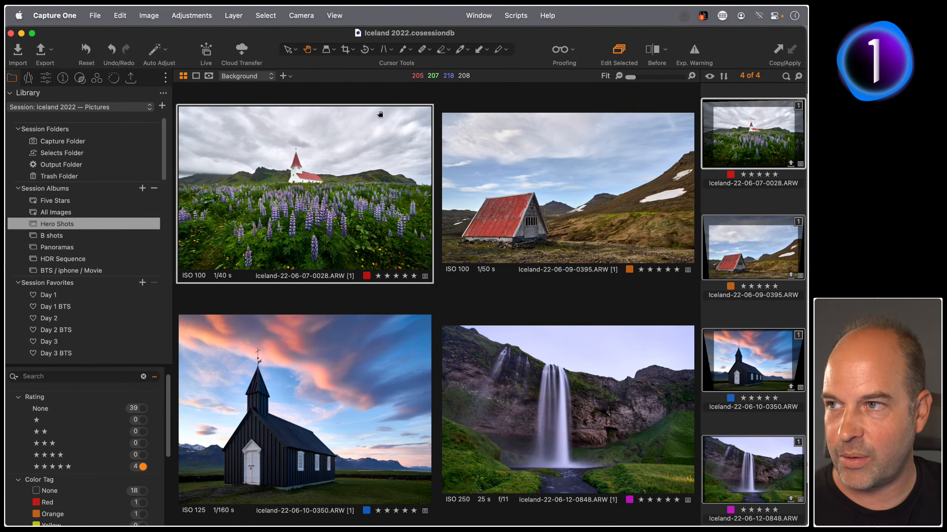
# Add the Job Identifier token to the subfolder format of the JPEG - Full size, highest quality recipe
pyautogui.click(132, 78)
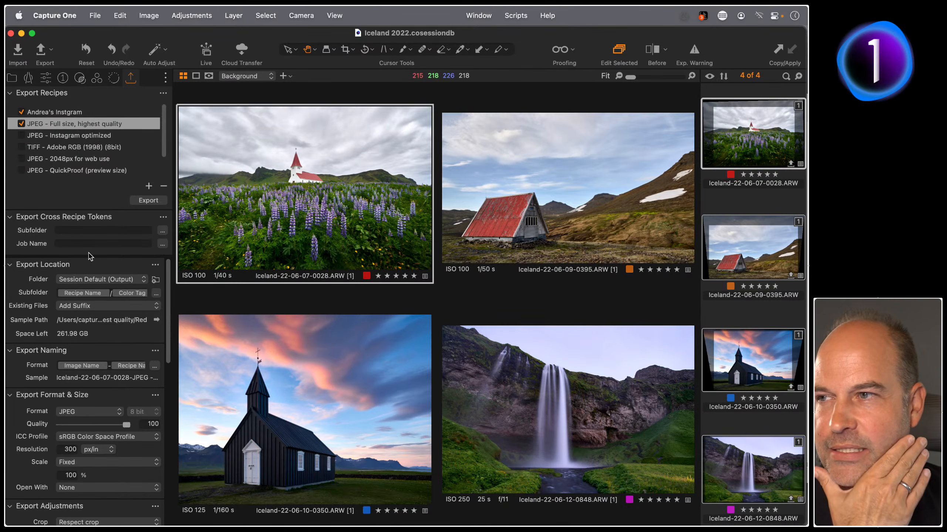
pyautogui.click(44, 56)
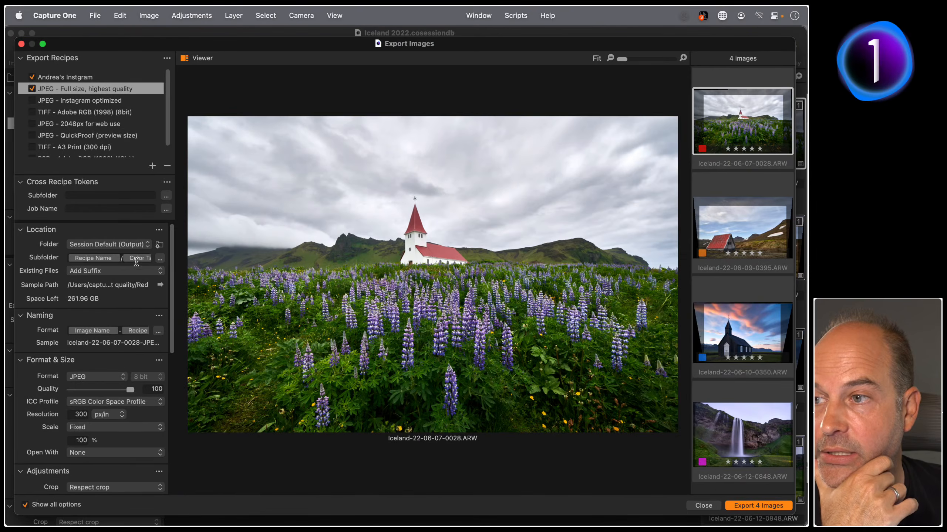
pyautogui.click(160, 258)
pyautogui.scroll(-3, 524, 261)
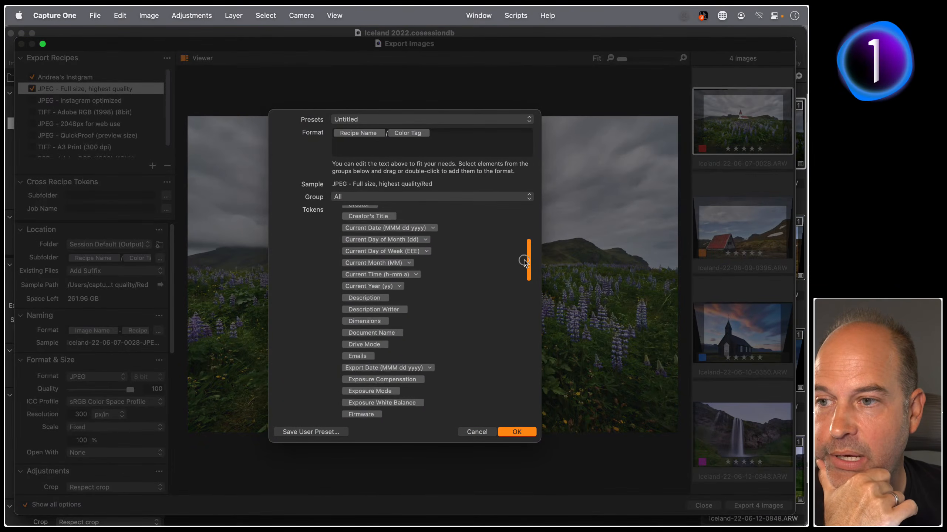
pyautogui.moveTo(523, 261); pyautogui.dragTo(521, 322)
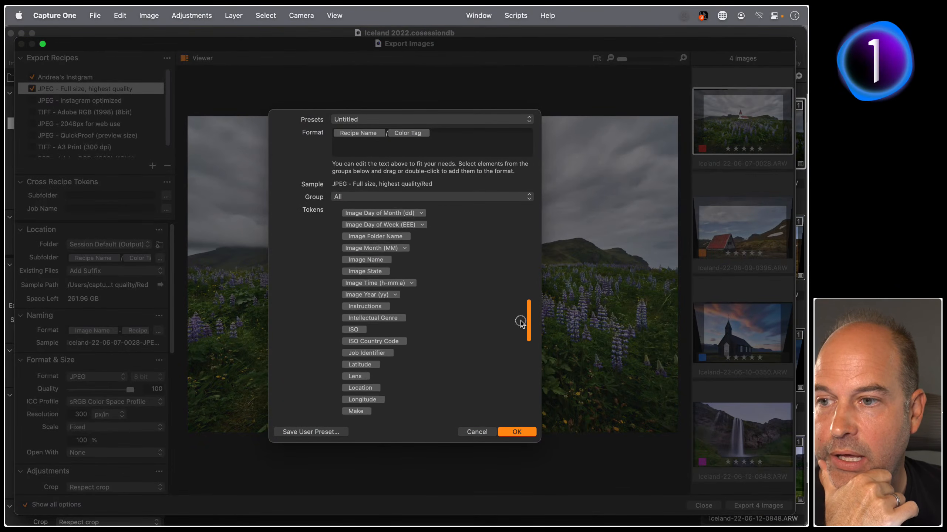
pyautogui.scroll(-2, 521, 321)
pyautogui.doubleClick(380, 320)
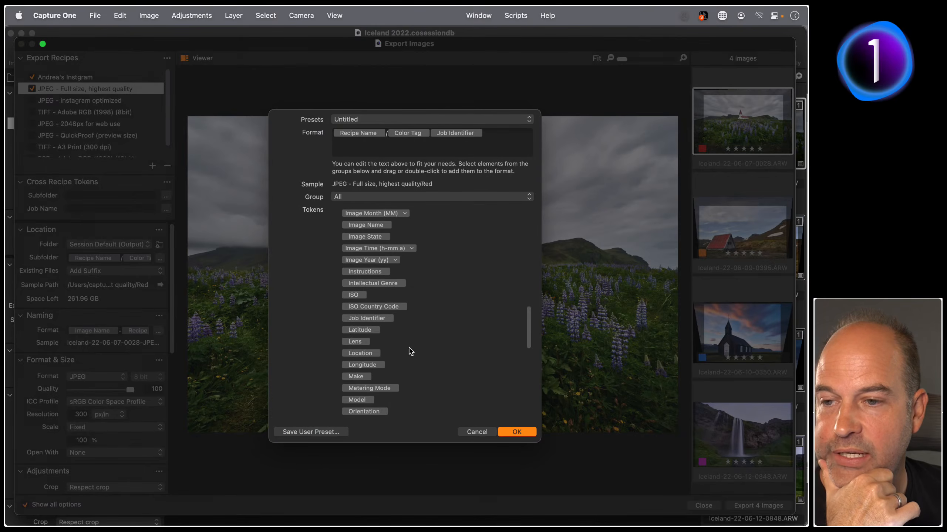
# Remove the Job Identifier token from the subfolder format, then cancel the token editor and close the export dialog without exporting
pyautogui.click(512, 155)
pyautogui.press('BackSpace')
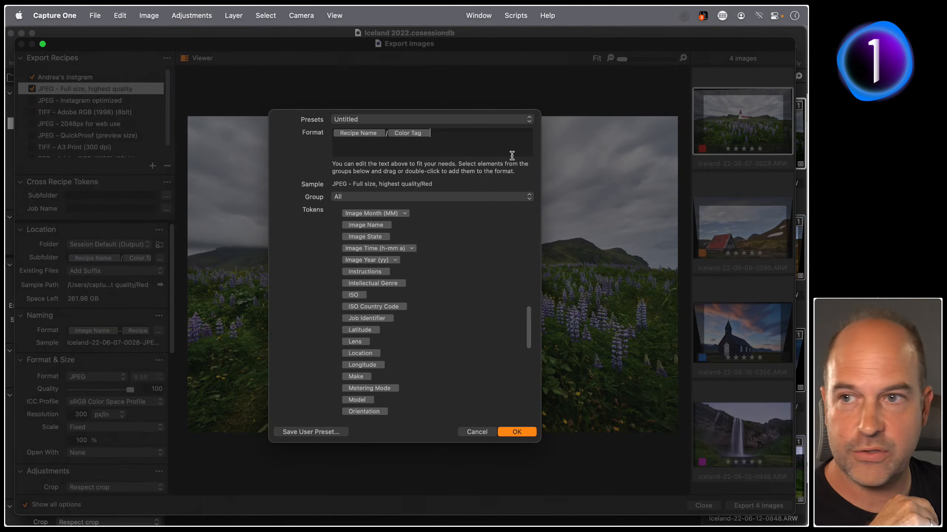
pyautogui.click(473, 433)
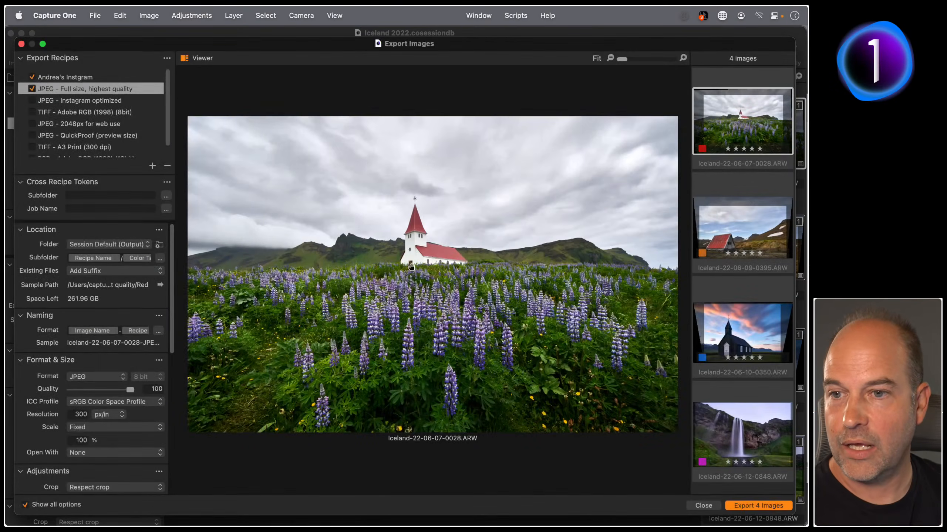
pyautogui.click(703, 505)
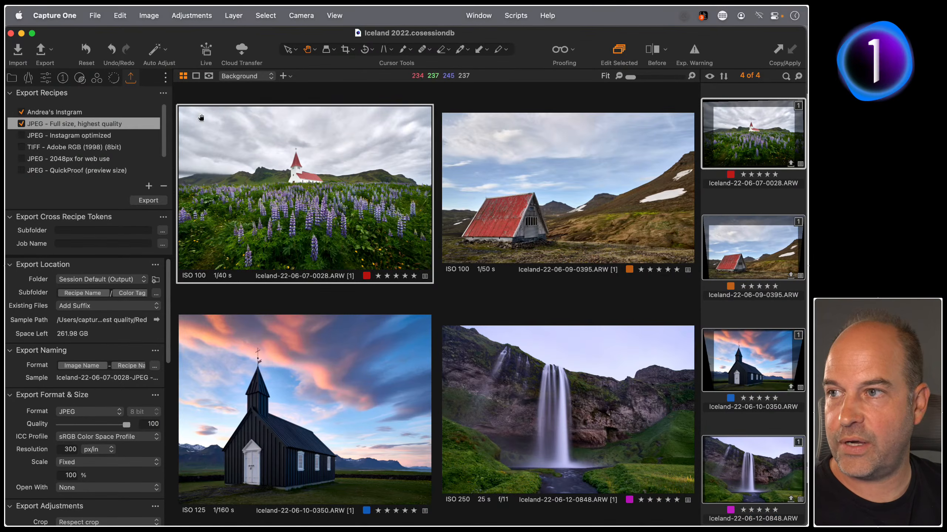
# Return to the Library tools, collapse Filters, expand Metadata and detach it as an enlarged floating window over the photos
pyautogui.click(14, 79)
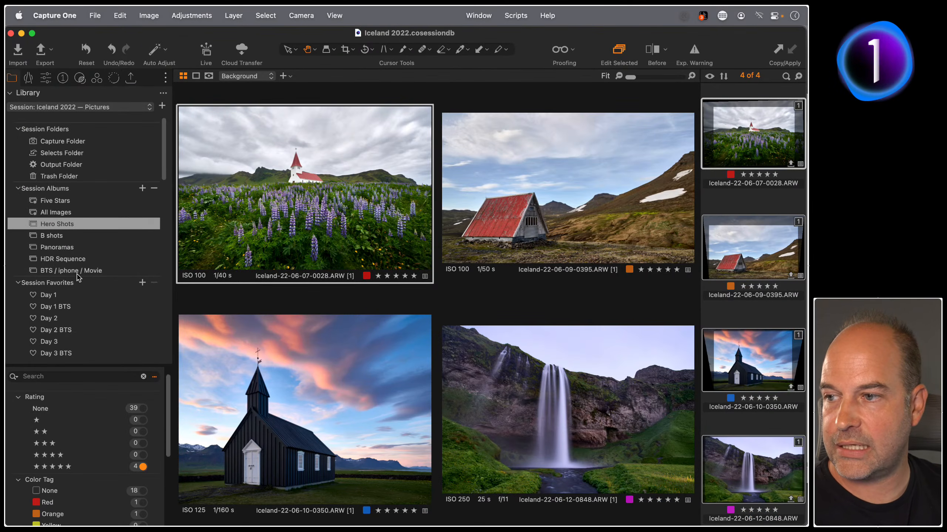
pyautogui.click(17, 374)
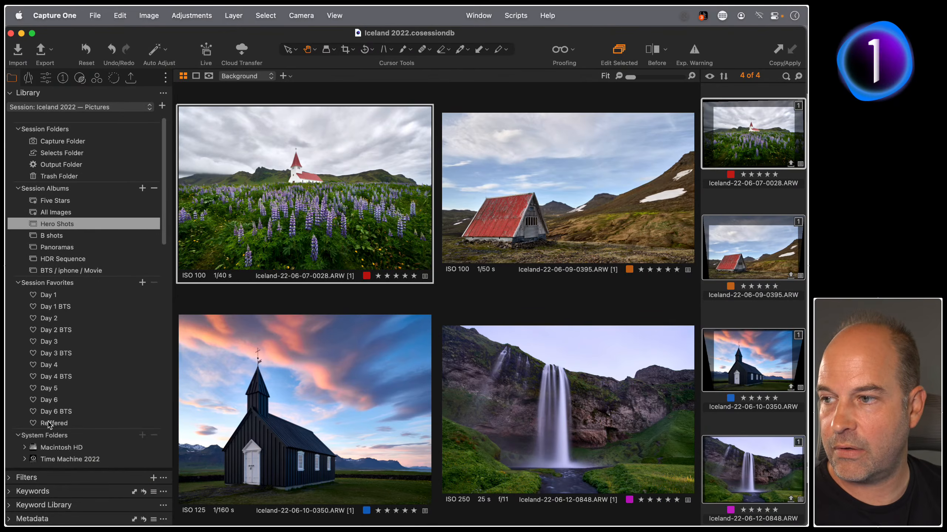
pyautogui.scroll(-5, 48, 425)
pyautogui.click(15, 520)
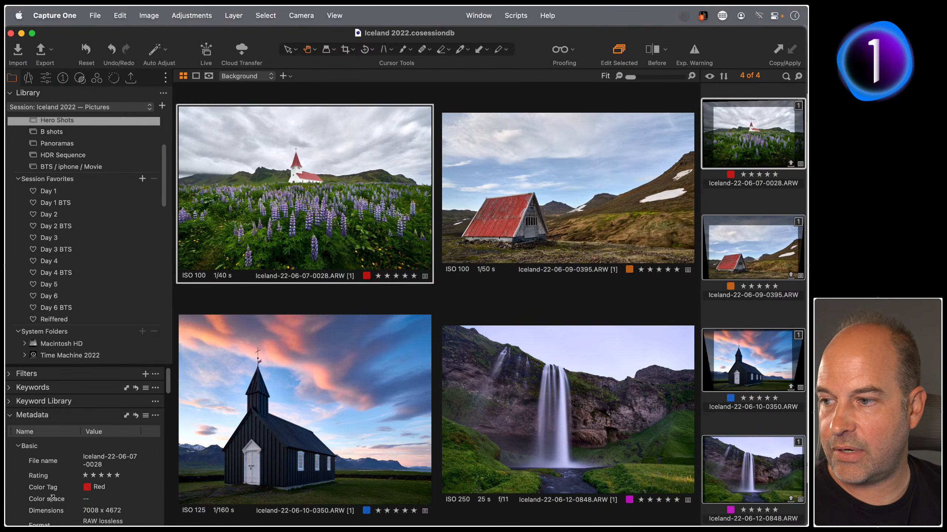
pyautogui.scroll(-5, 52, 497)
pyautogui.moveTo(56, 393); pyautogui.dragTo(293, 90)
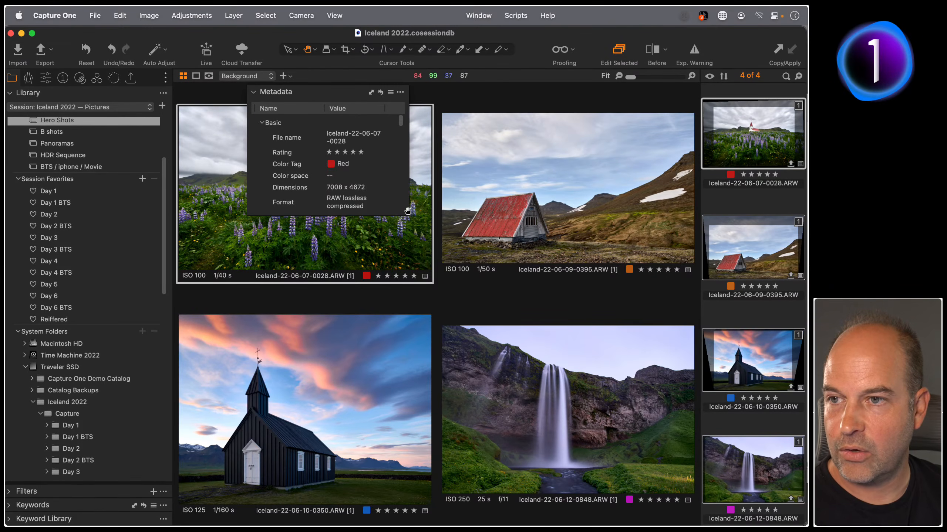
pyautogui.moveTo(407, 211); pyautogui.dragTo(466, 499)
# Examine the EXIF and IPTC contact, content, image and status fields of the red-tagged church photo's metadata
pyautogui.scroll(-10, 411, 372)
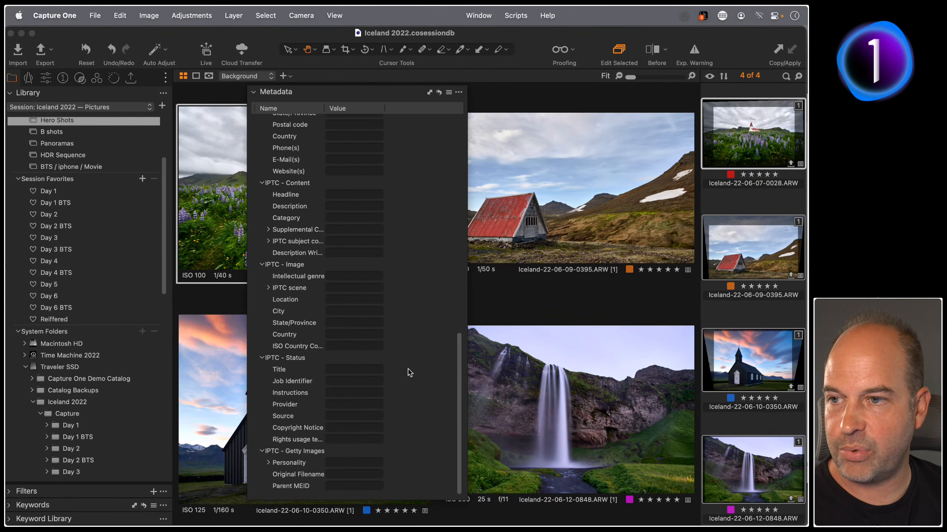
pyautogui.scroll(5, 410, 373)
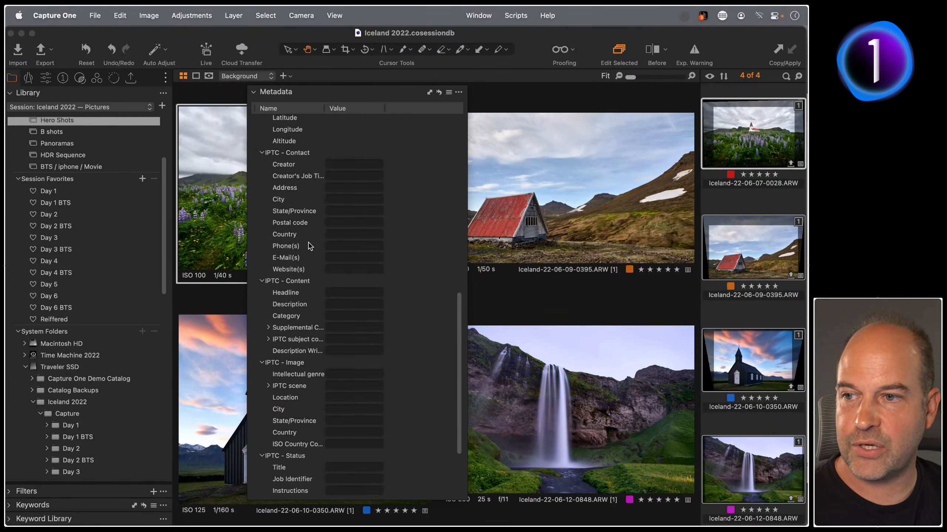
pyautogui.scroll(6, 306, 258)
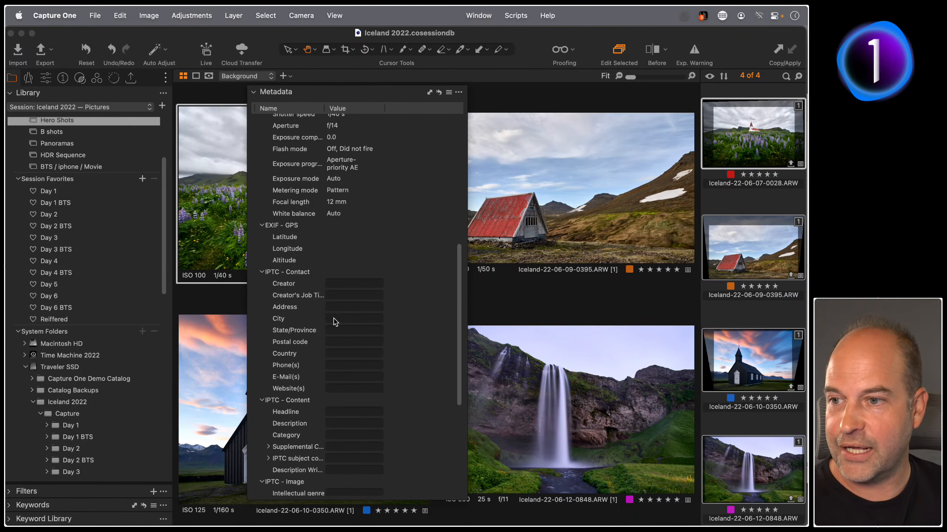
pyautogui.scroll(-5, 294, 319)
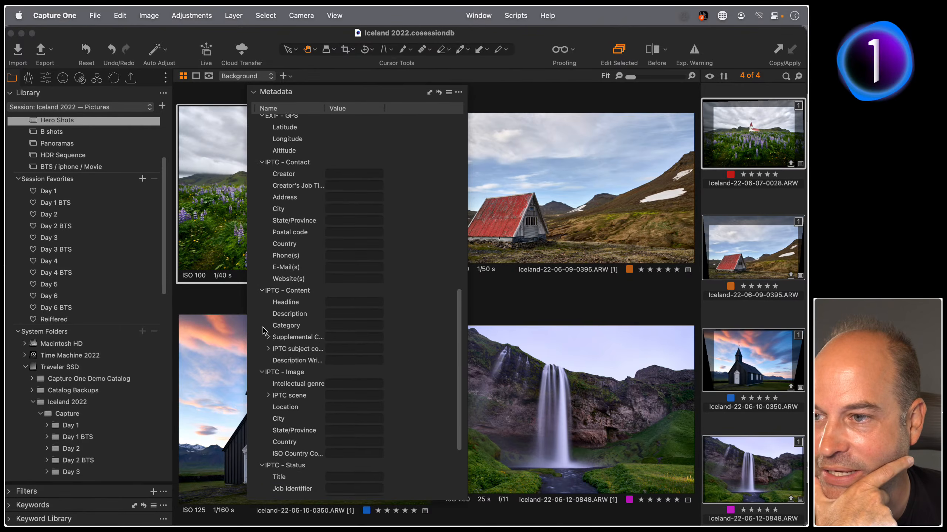
# Expand the supplemental category and subject code entries in the metadata, and open the IPTC - Status Job Identifier field for editing
pyautogui.click(268, 337)
pyautogui.scroll(-1, 271, 367)
pyautogui.click(269, 346)
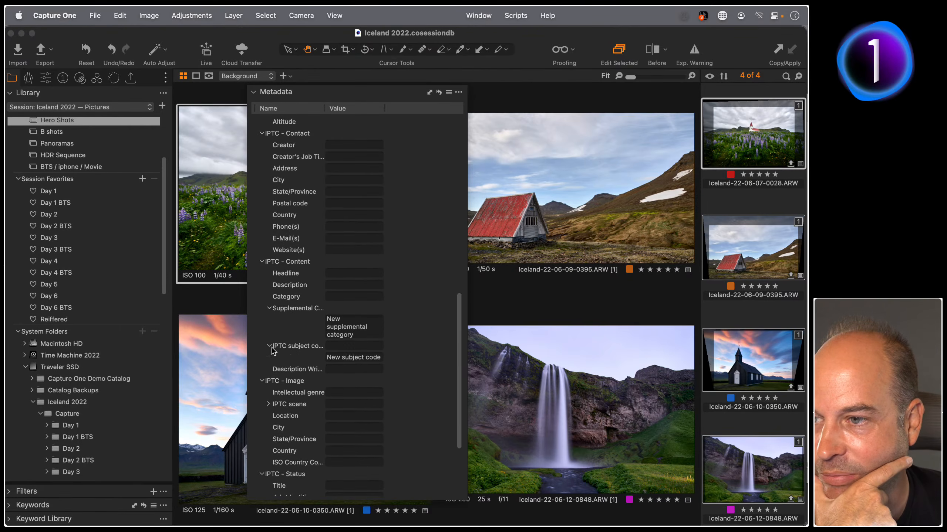
pyautogui.scroll(-3, 274, 360)
pyautogui.scroll(-3, 275, 360)
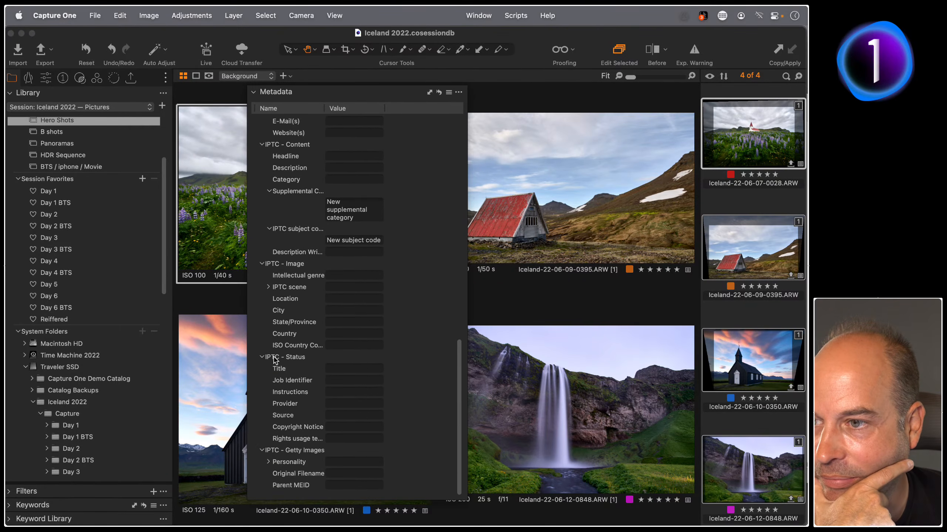
pyautogui.click(331, 381)
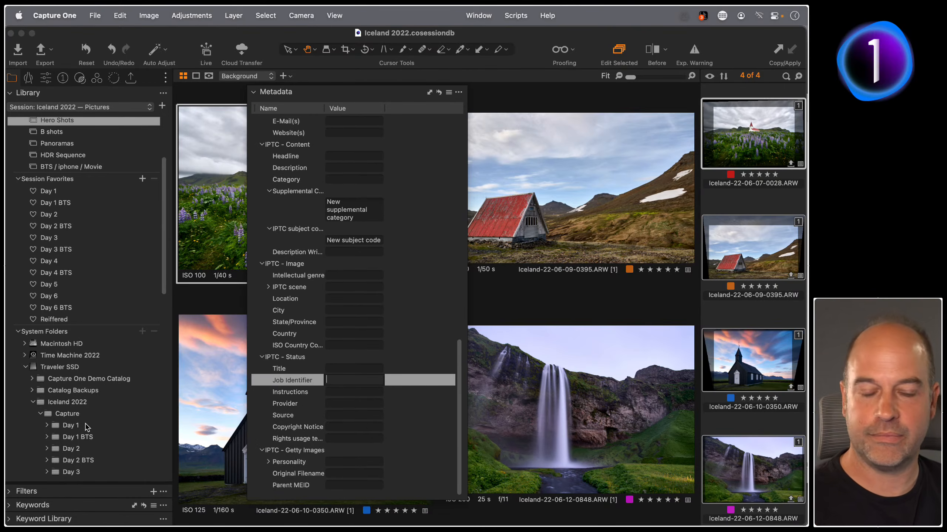
pyautogui.write('Pau')
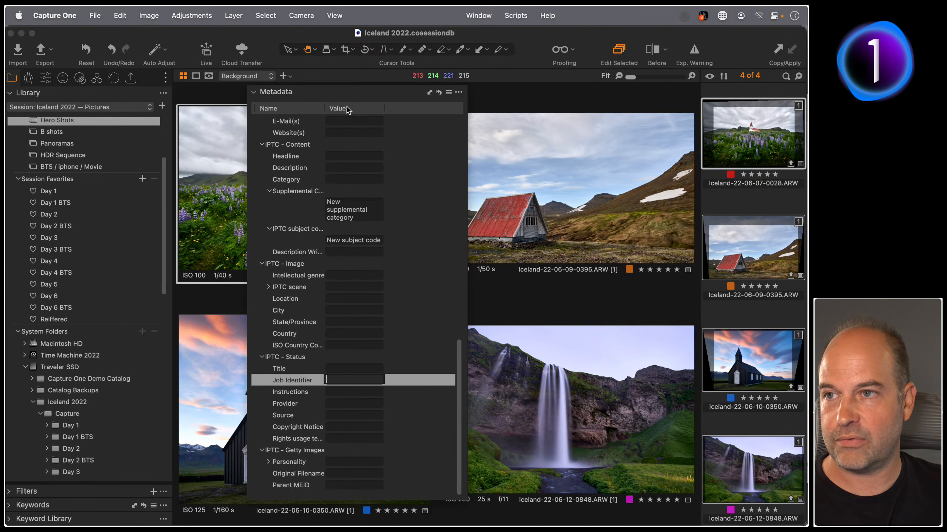
# Dock the floating Metadata tool beneath the Library tool
pyautogui.moveTo(343, 93); pyautogui.dragTo(132, 506)
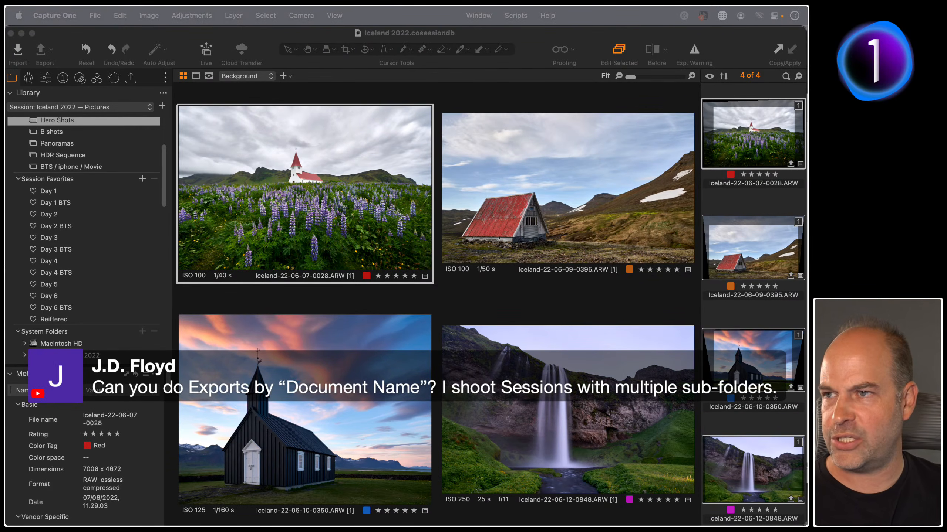
# Open the export settings for the four selected images and find the Document Name token in the Location subfolder's token editor
pyautogui.click(132, 83)
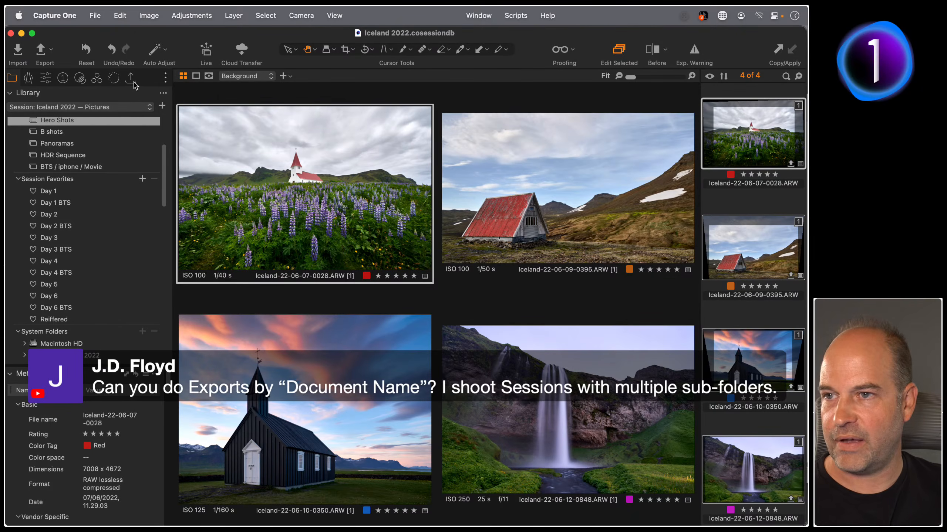
pyautogui.click(41, 53)
pyautogui.click(159, 258)
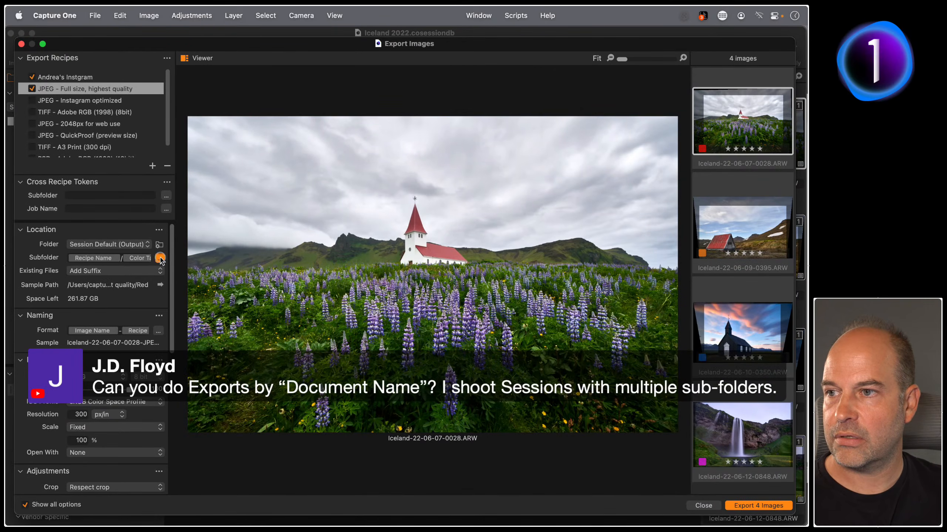
pyautogui.scroll(-5, 392, 283)
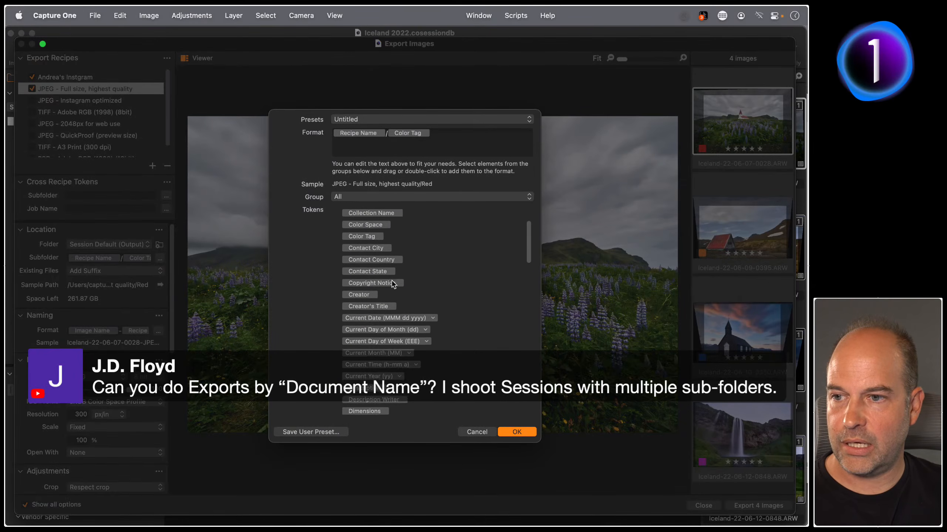
pyautogui.scroll(-1, 378, 324)
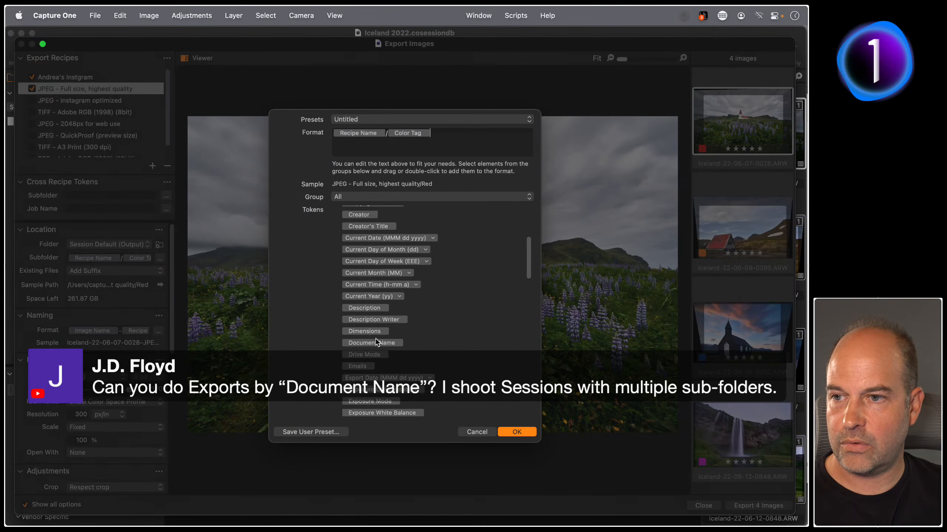
pyautogui.moveTo(375, 343); pyautogui.dragTo(396, 347)
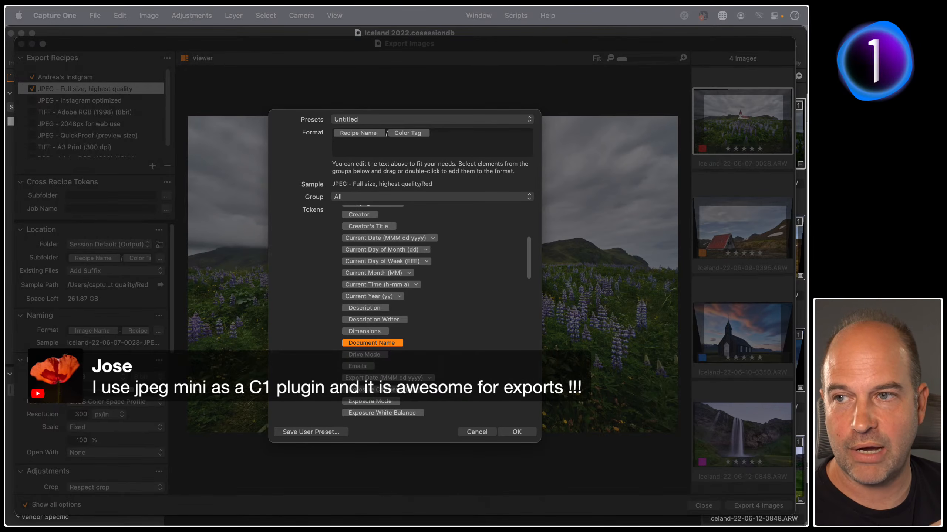
pyautogui.click(517, 432)
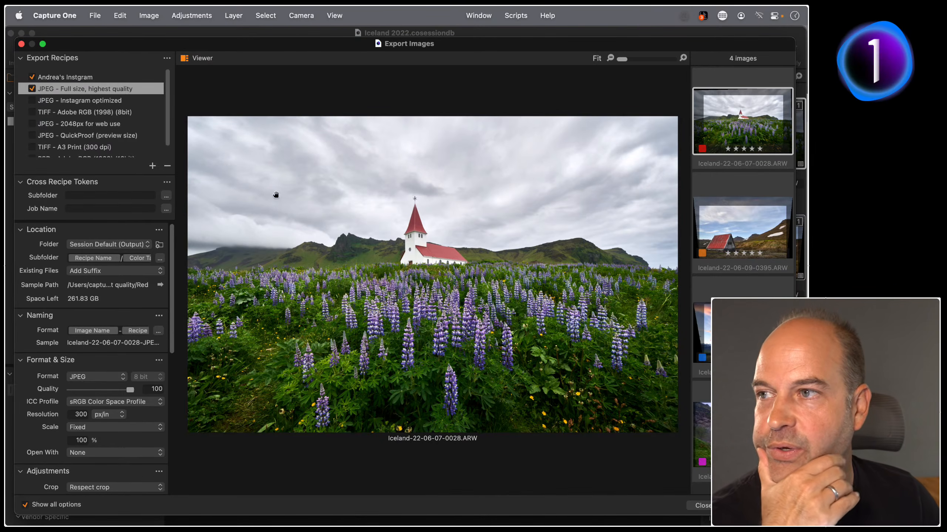
# Clear the Location subfolder tokens in both enabled export recipes
pyautogui.click(79, 77)
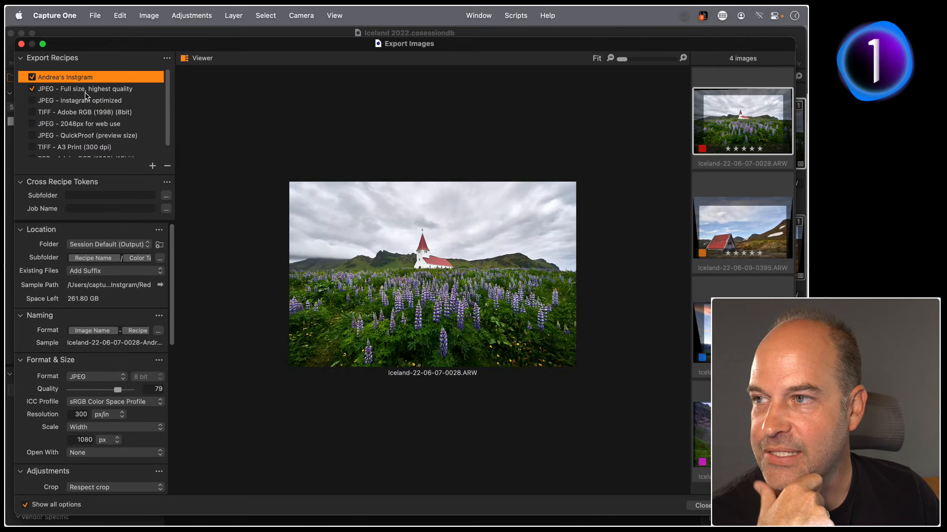
pyautogui.click(147, 258)
pyautogui.press('BackSpace')
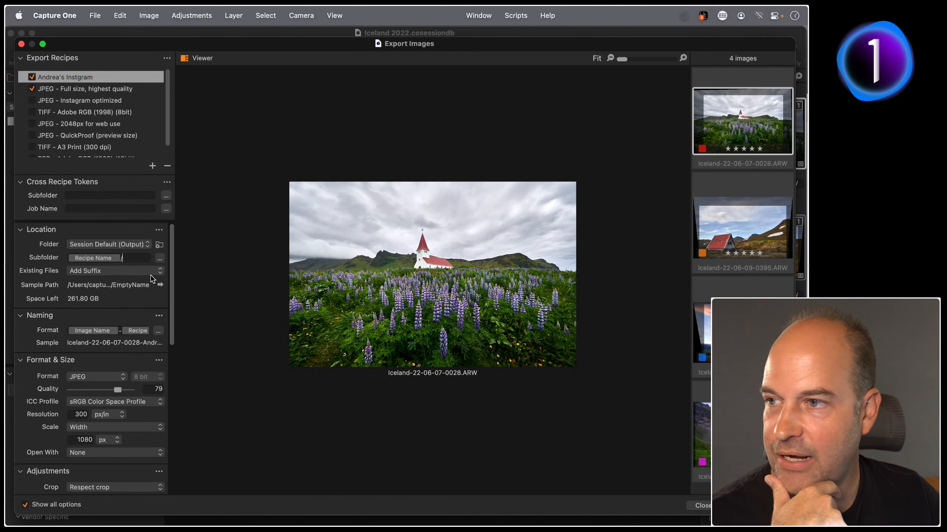
pyautogui.click(85, 89)
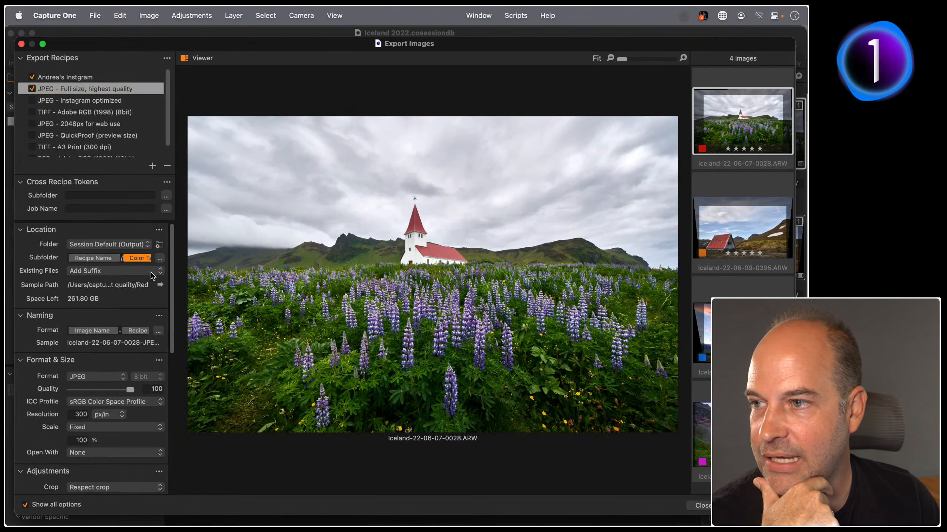
pyautogui.press('BackSpace')
pyautogui.press('BackSpace')
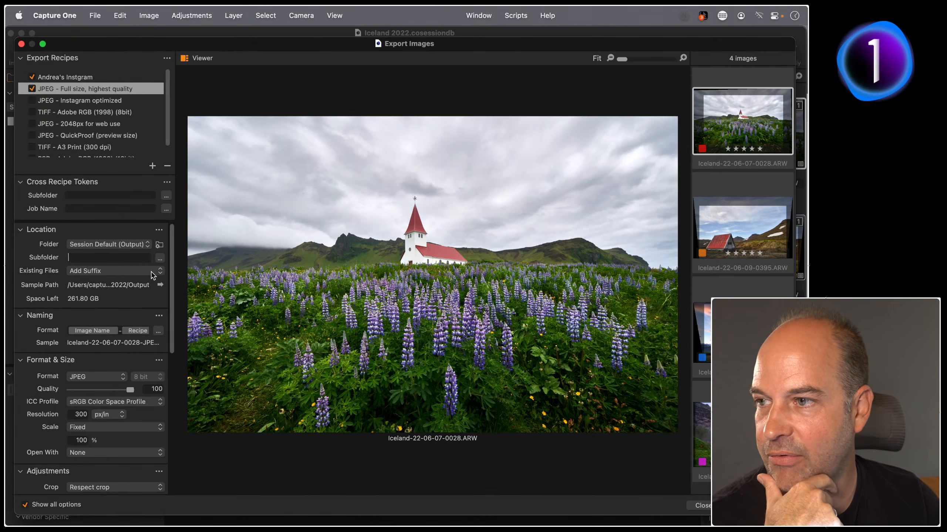
pyautogui.click(68, 80)
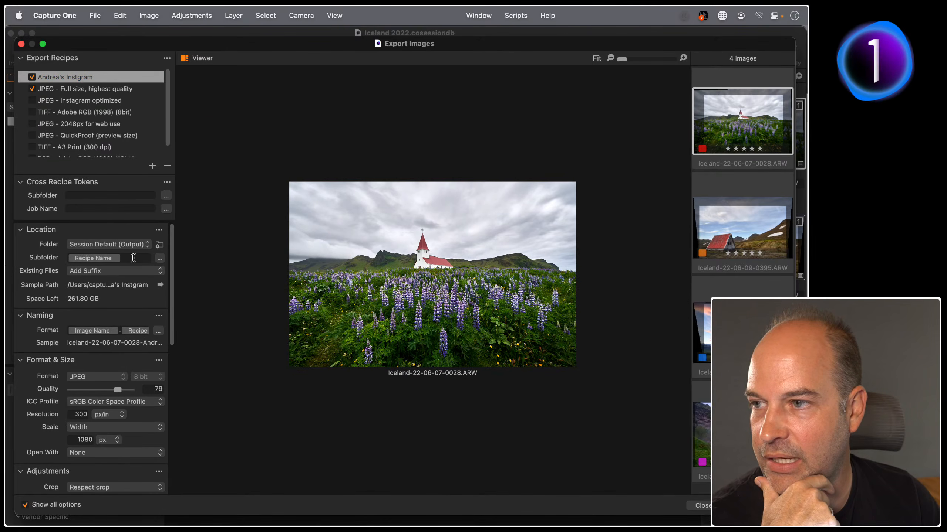
# Remove the hyphen and recipe token from the naming format of both enabled recipes, keeping only Image Name
pyautogui.click(90, 89)
pyautogui.click(138, 330)
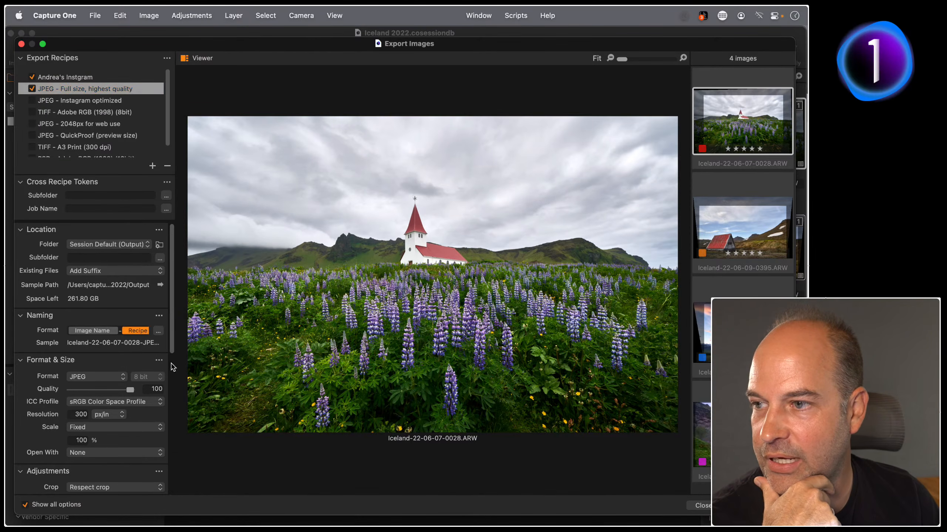
pyautogui.press('BackSpace')
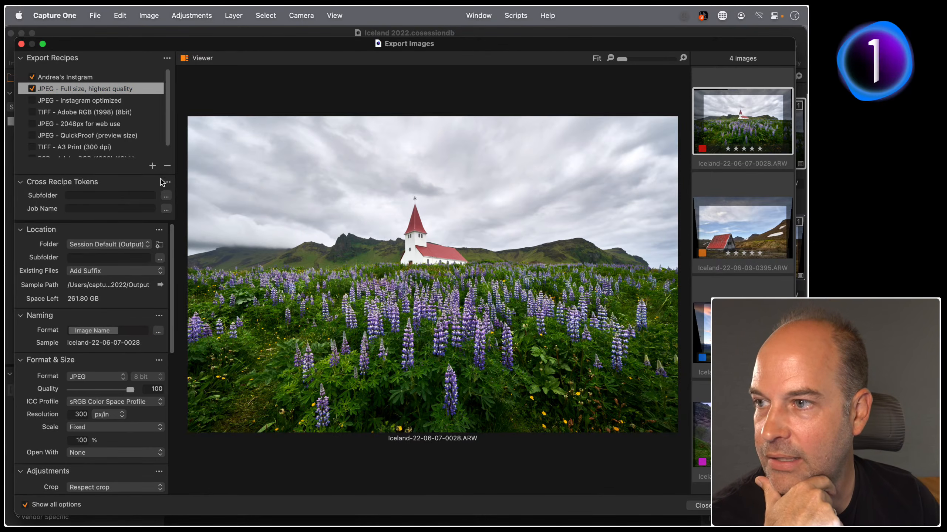
pyautogui.click(65, 78)
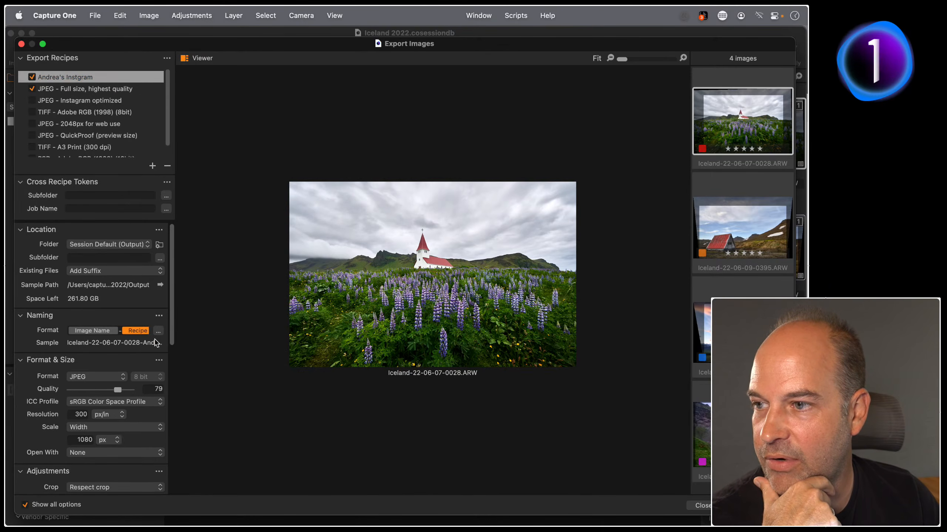
pyautogui.press('BackSpace')
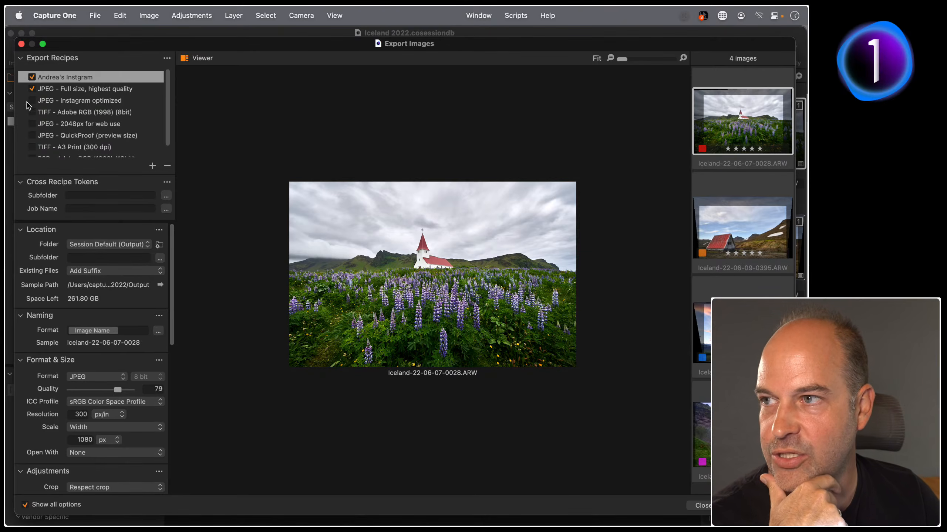
# Compare the settings of the export recipes from JPEG - Full size, highest quality through JPEG - QuickProof, ending on the first recipe
pyautogui.click(65, 92)
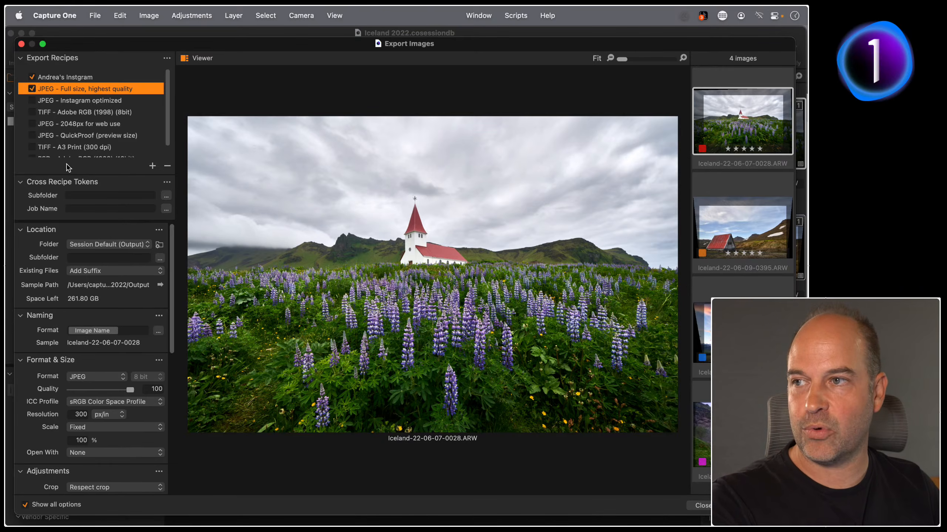
pyautogui.click(95, 101)
pyautogui.click(96, 112)
pyautogui.click(96, 124)
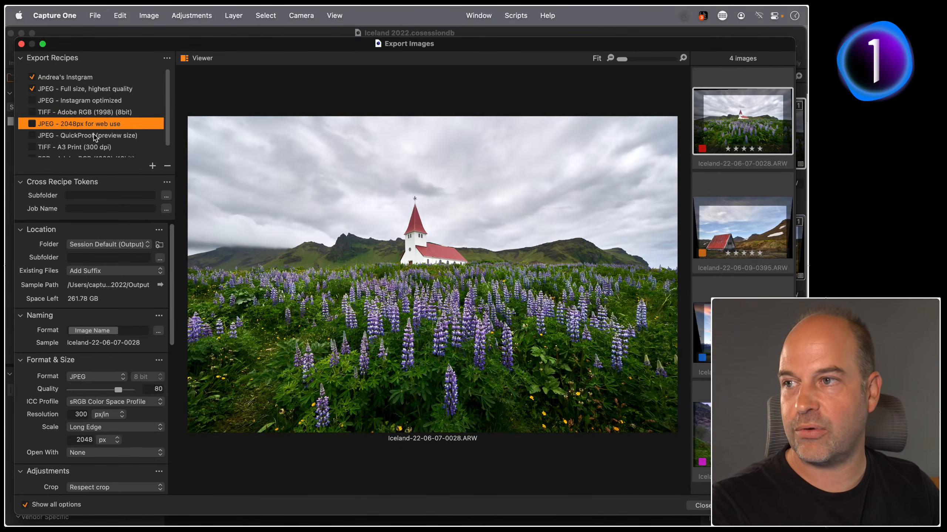
pyautogui.click(94, 135)
pyautogui.click(80, 88)
pyautogui.click(80, 77)
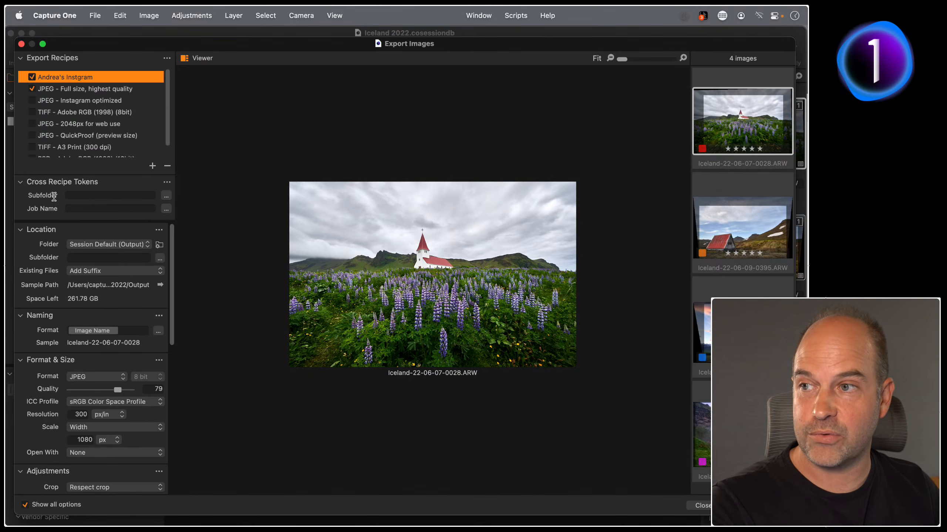
# Set both the Subfolder and Job Name cross recipe tokens to the Recipe Name token
pyautogui.click(81, 195)
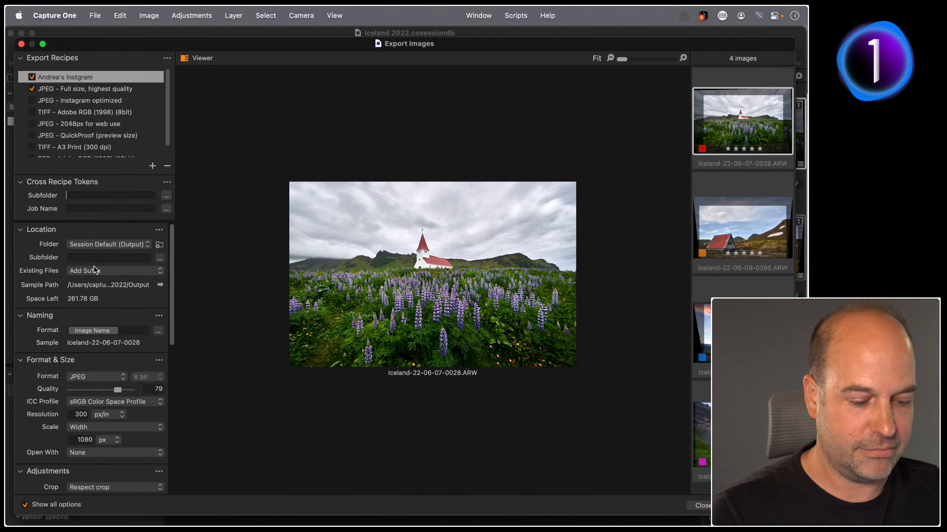
pyautogui.write('Recipe Name')
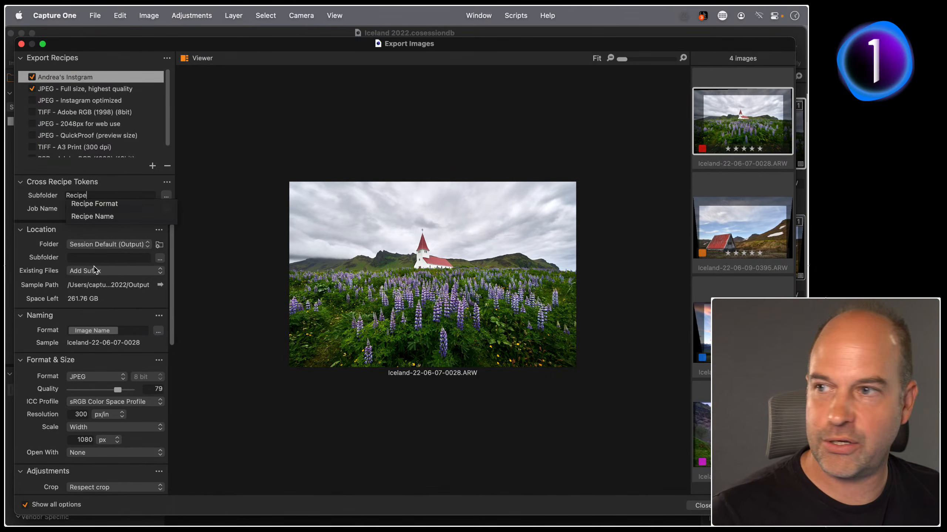
pyautogui.click(114, 224)
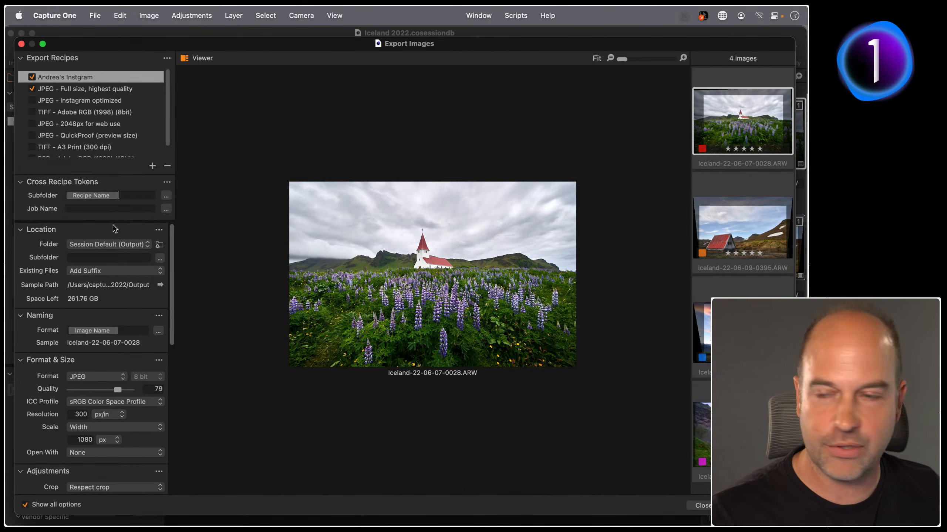
pyautogui.click(78, 208)
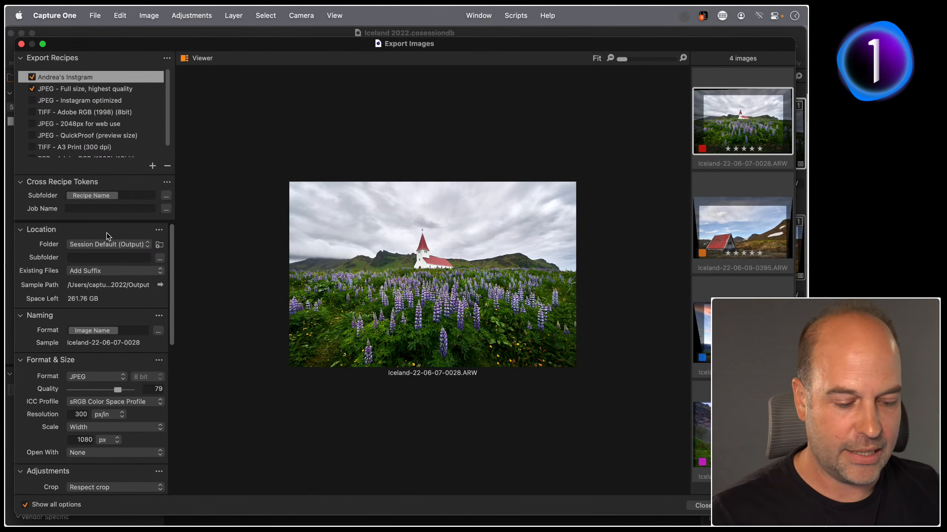
pyautogui.write('Recipe Name')
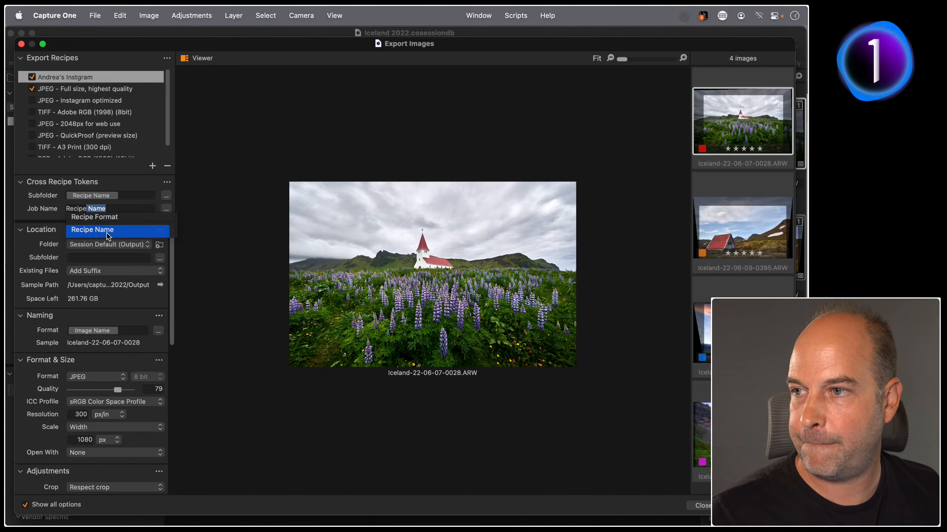
pyautogui.click(107, 233)
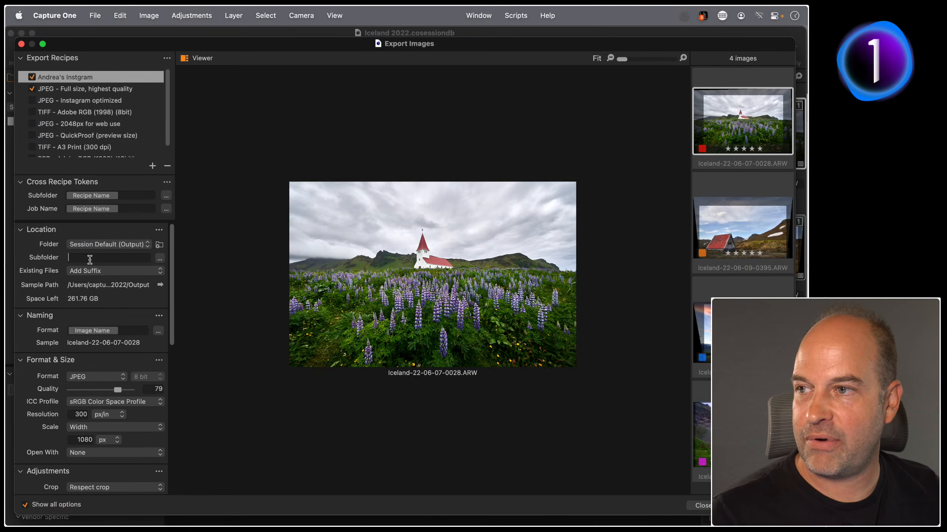
# Set the first recipe's Location subfolder to the Subfolder token
pyautogui.click(79, 260)
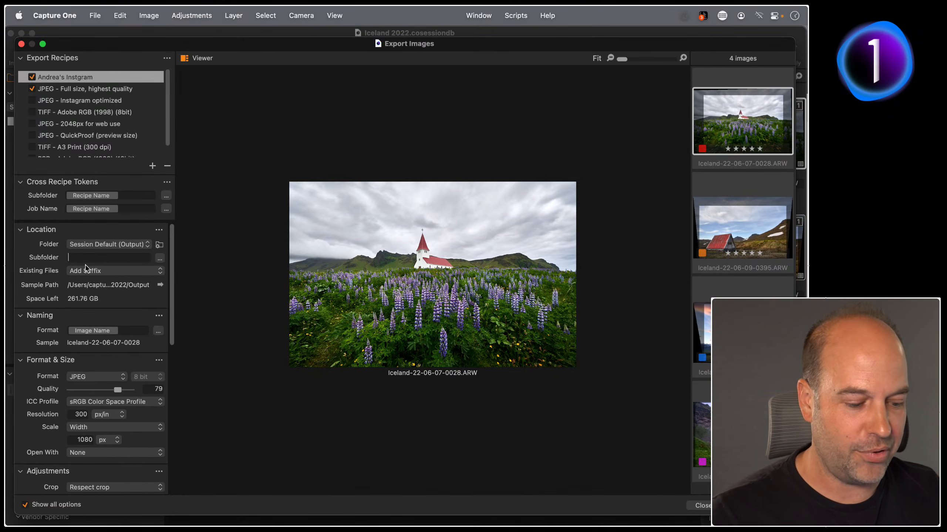
pyautogui.write('subf')
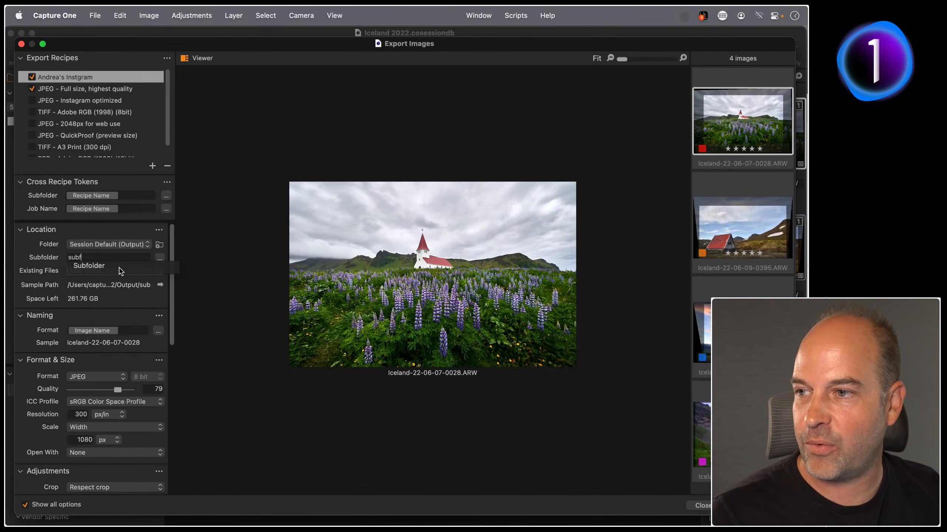
pyautogui.click(120, 267)
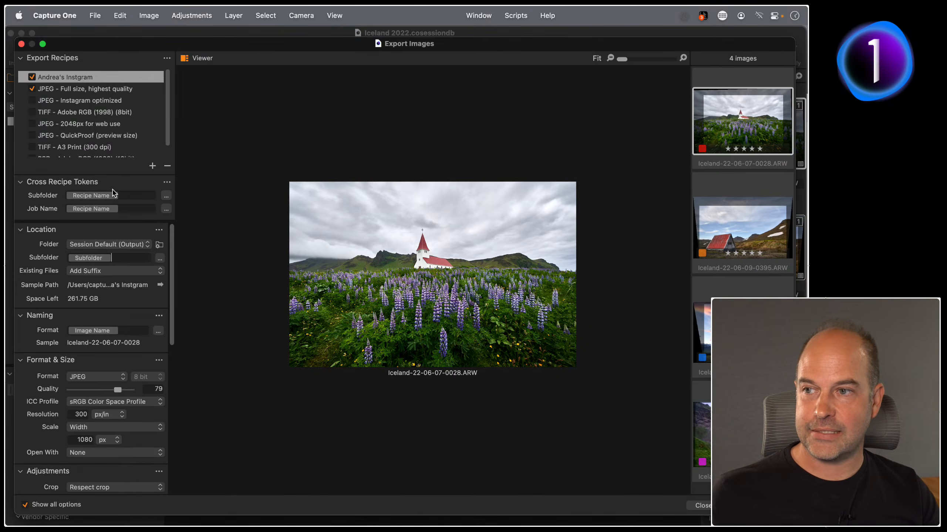
# Append a hyphen and the Job Name token after Image Name in the first recipe's naming format
pyautogui.click(130, 330)
pyautogui.write('-')
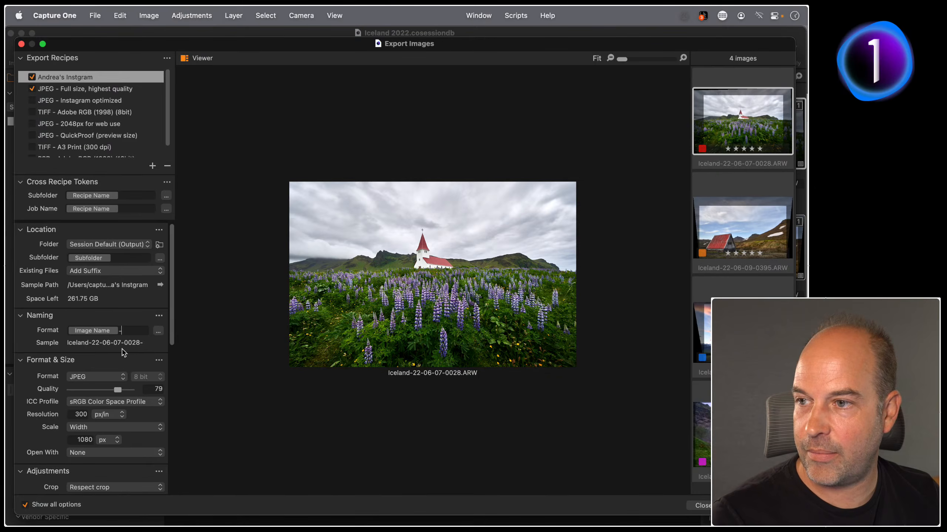
pyautogui.write('su')
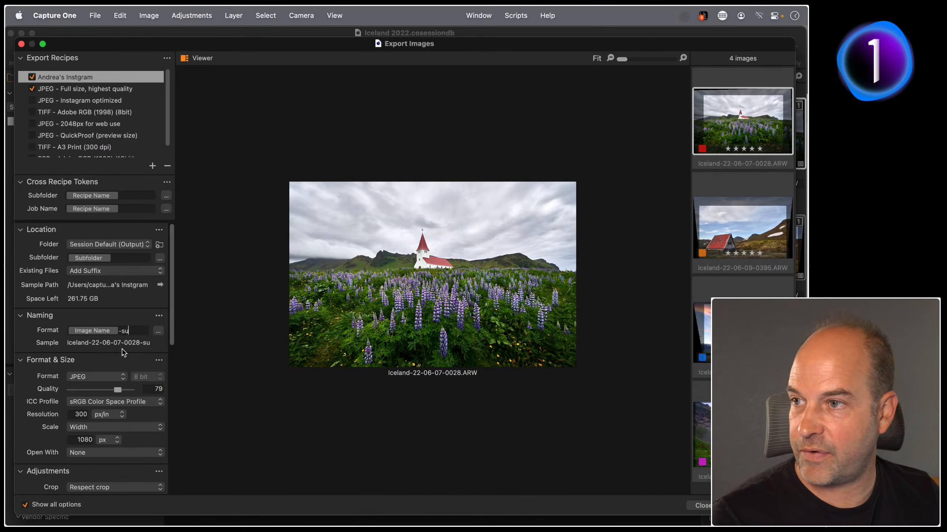
pyautogui.press('BackSpace')
pyautogui.press('BackSpace')
pyautogui.write('job')
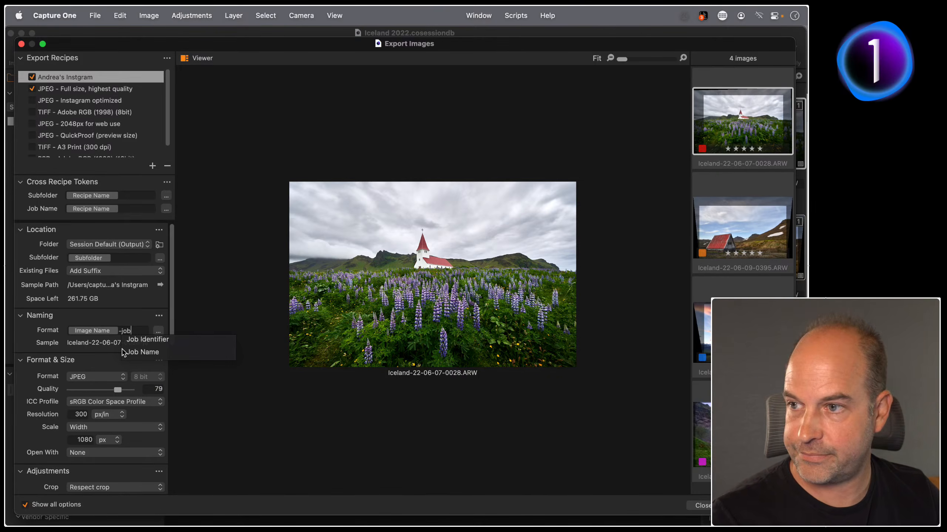
pyautogui.click(124, 352)
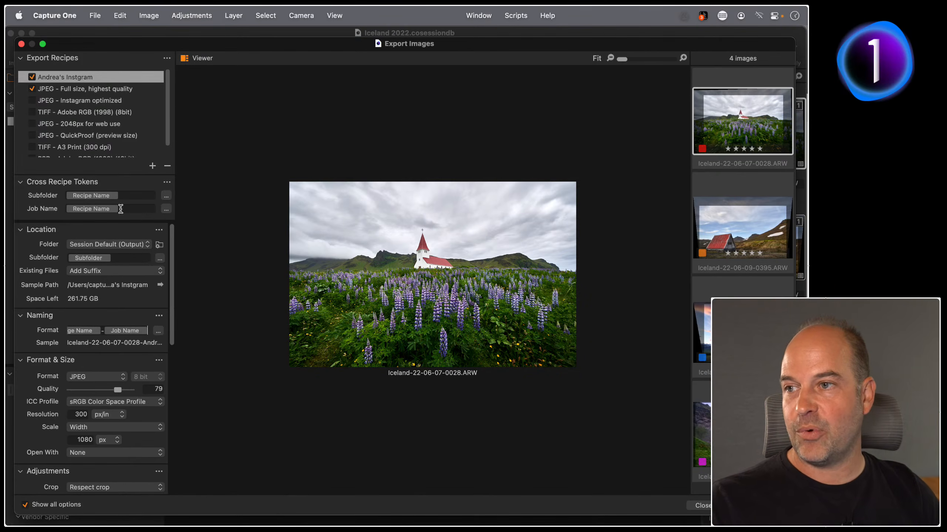
pyautogui.click(138, 210)
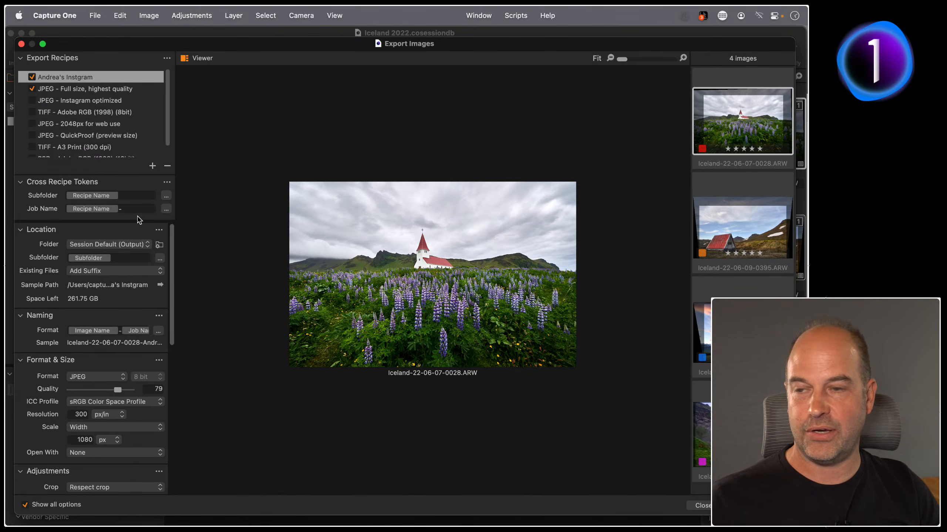
pyautogui.press('BackSpace')
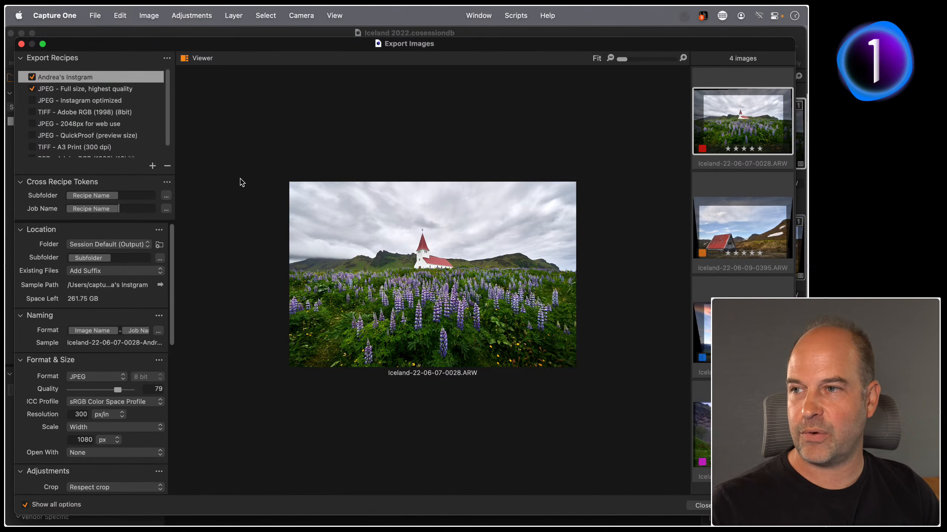
# Set the Location subfolder of the JPEG - Full size, highest quality recipe to the Subfolder token
pyautogui.click(63, 89)
pyautogui.click(68, 79)
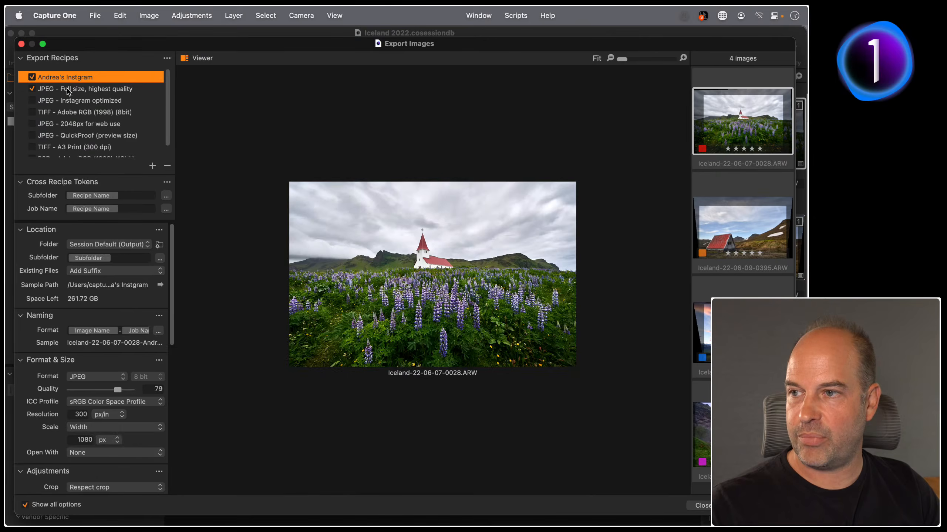
pyautogui.click(68, 90)
pyautogui.click(97, 257)
pyautogui.write('sub')
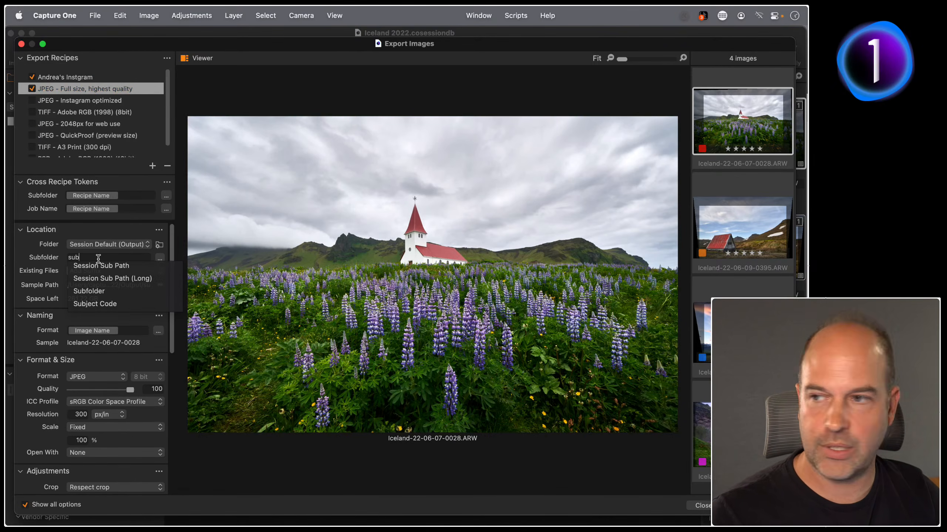
pyautogui.press('Down')
pyautogui.press('Down')
pyautogui.press('Down')
pyautogui.press('Return')
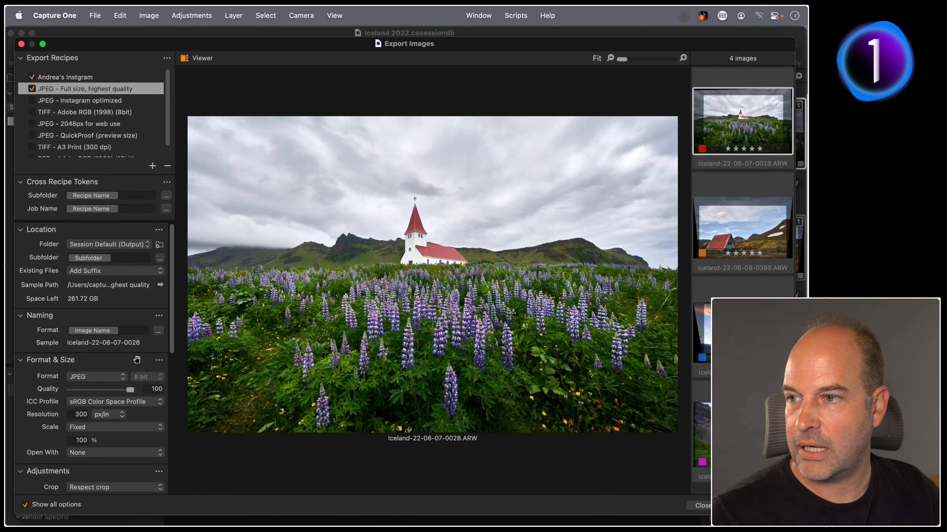
# Append a hyphen and the Job Name token to the naming format of the JPEG - Full size, highest quality recipe
pyautogui.click(127, 326)
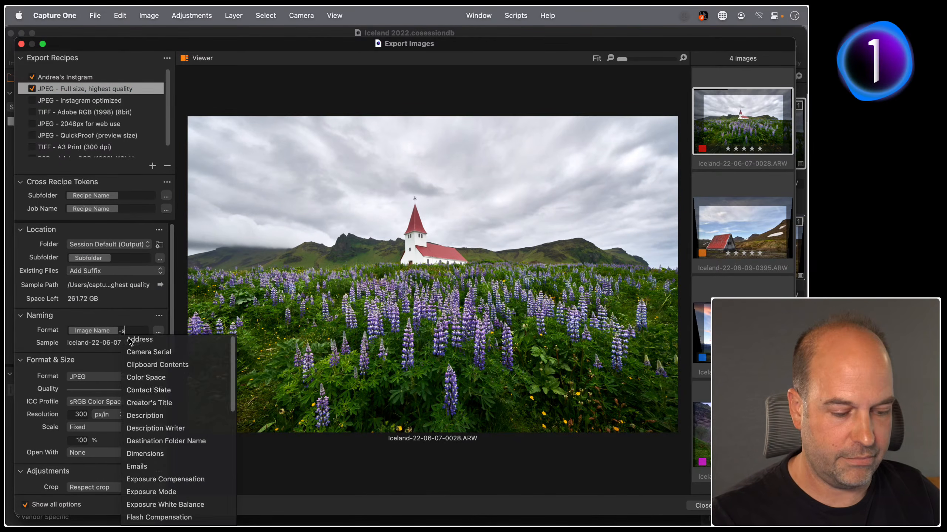
pyautogui.press('Escape')
pyautogui.write('-jo')
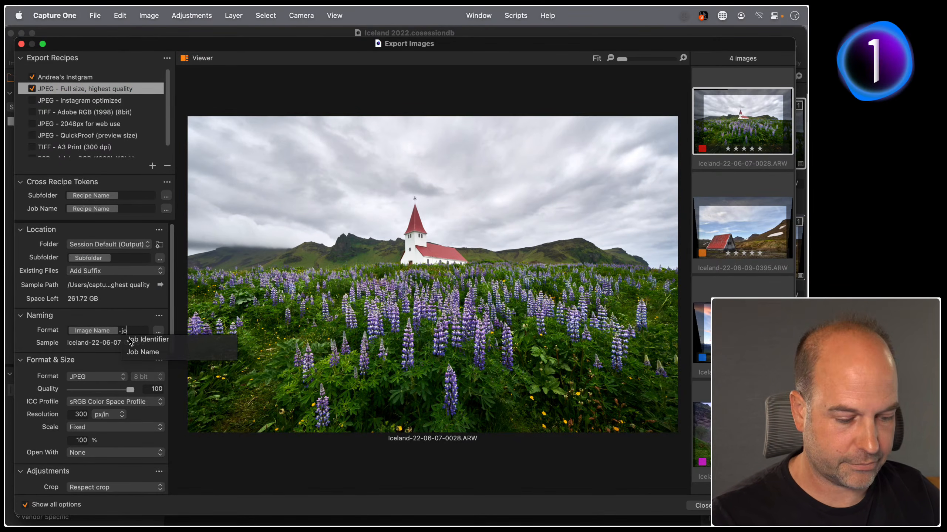
pyautogui.write('b')
pyautogui.click(142, 352)
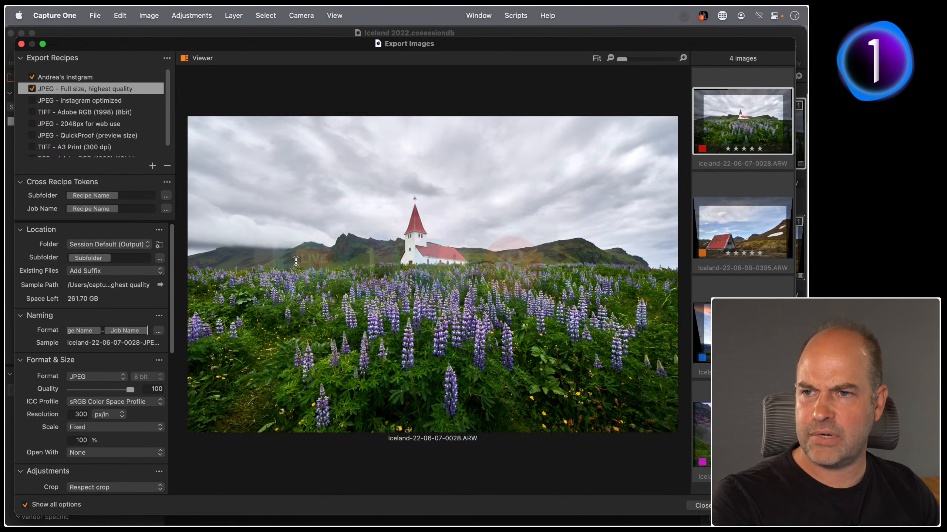
# Check the session's Output folder in Finder and export the four images from Capture One with both enabled recipes
pyautogui.press('super+Tab')
pyautogui.click(448, 270)
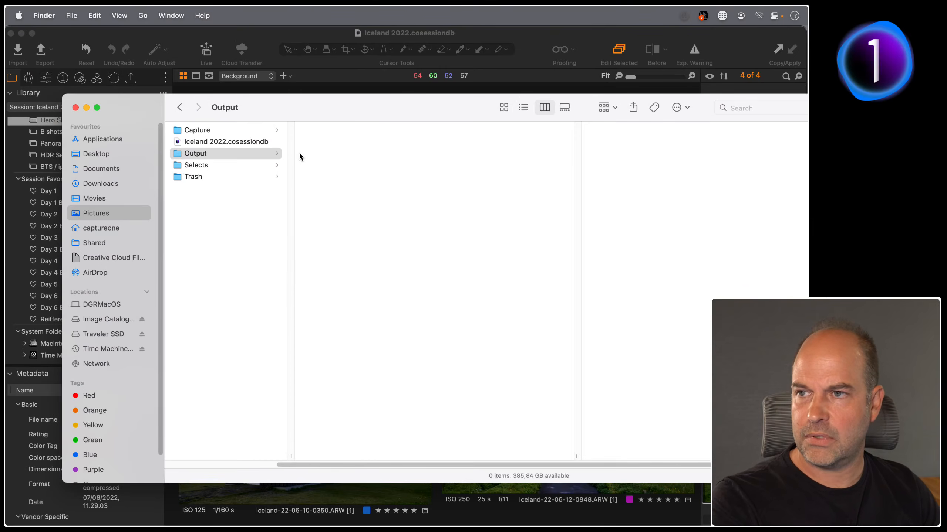
pyautogui.press('super+Tab')
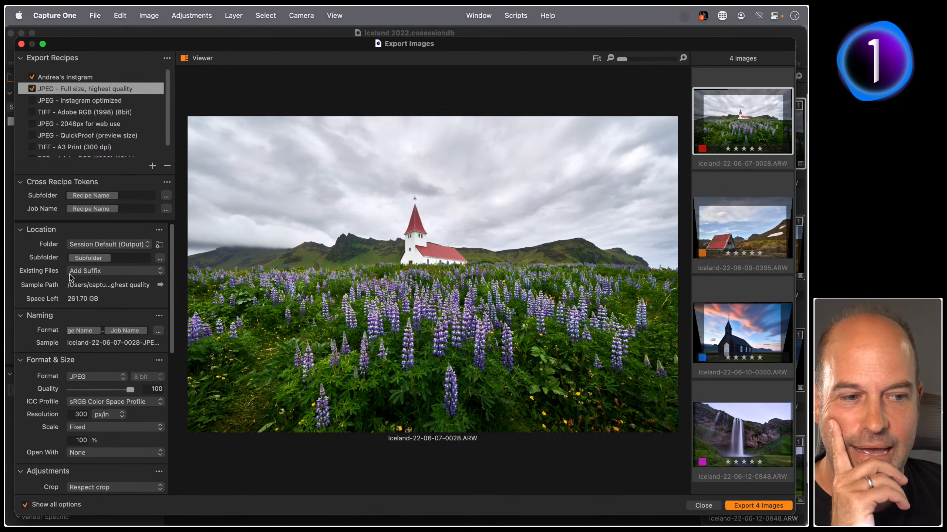
pyautogui.click(754, 506)
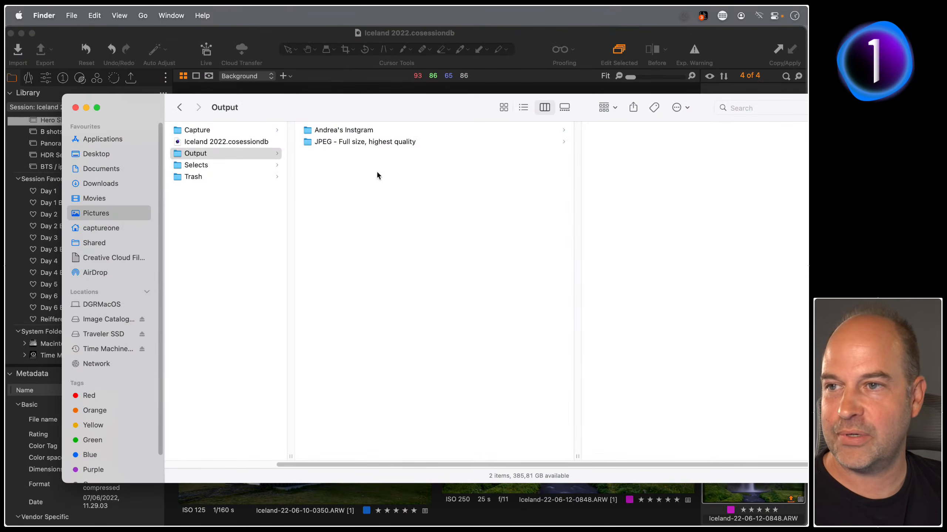
# In Finder, inspect the exported file names inside both recipe folders of the Output folder
pyautogui.click(351, 130)
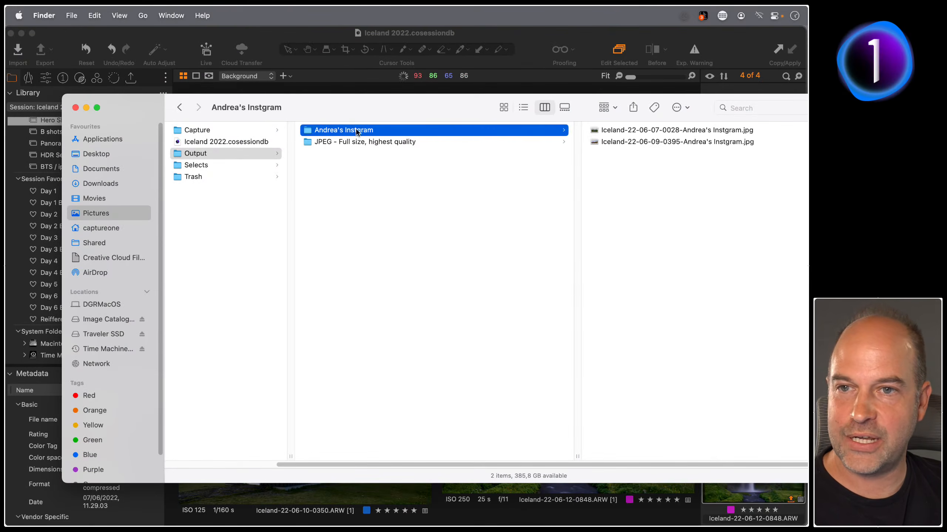
pyautogui.click(719, 131)
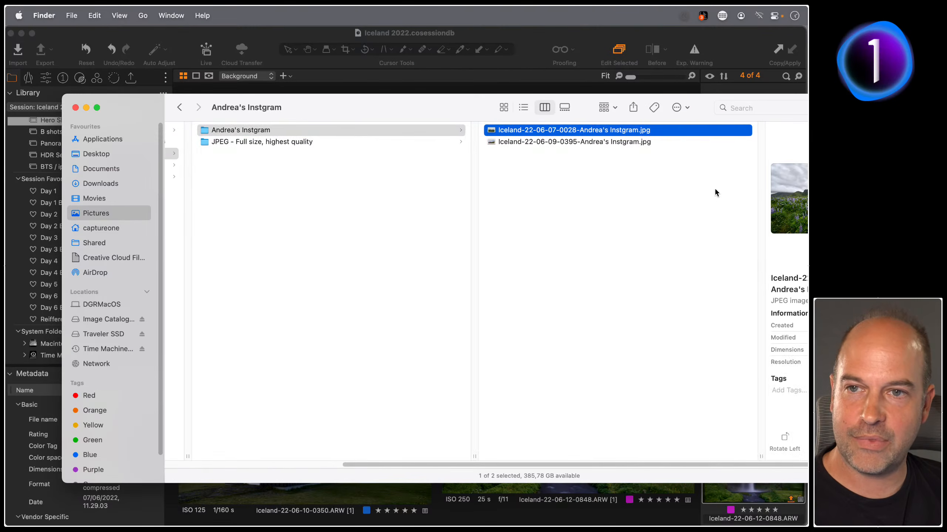
pyautogui.click(300, 144)
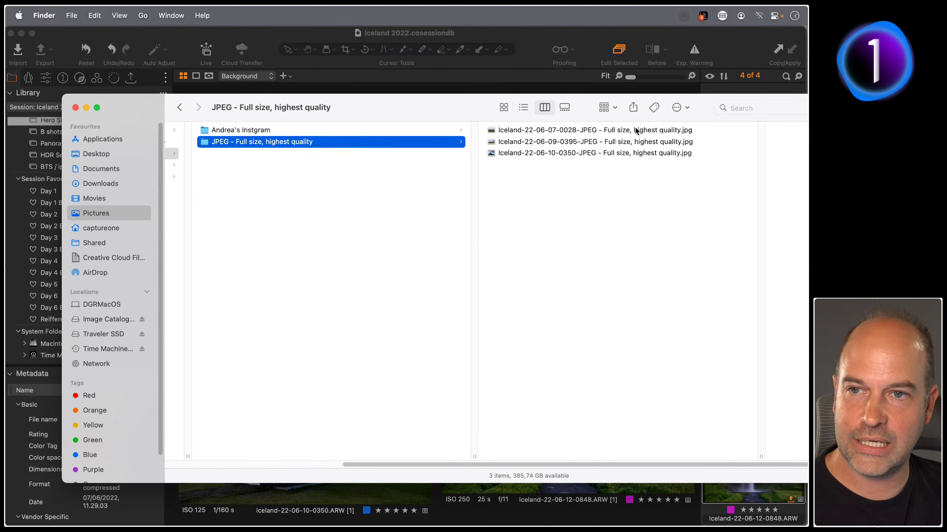
pyautogui.click(351, 130)
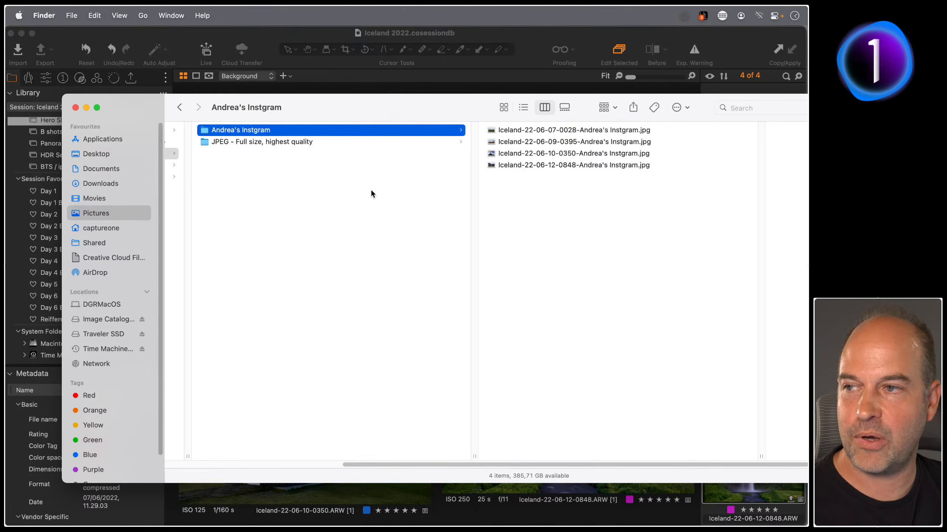
# Reopen the export dialog in Capture One and set the Job Name cross recipe token to Recipe Name followed by -LupinsInc
pyautogui.press('super+Tab')
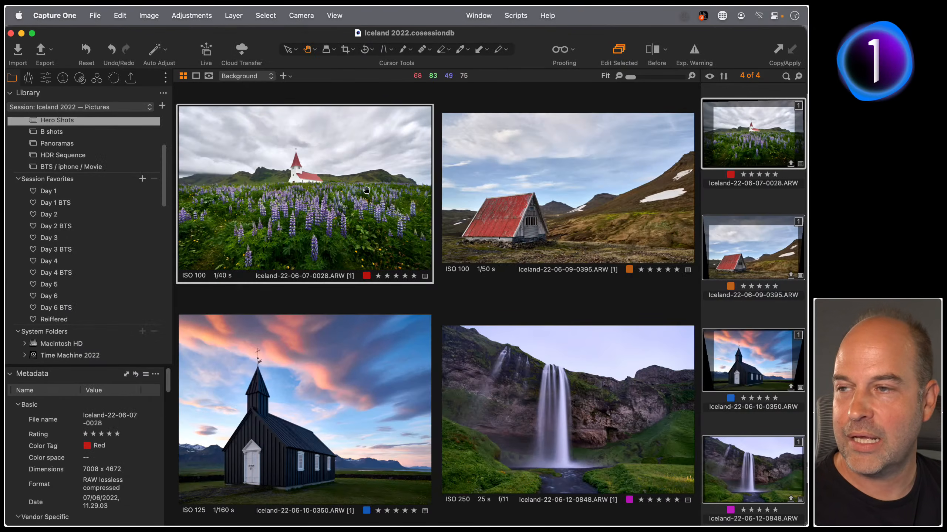
pyautogui.click(47, 55)
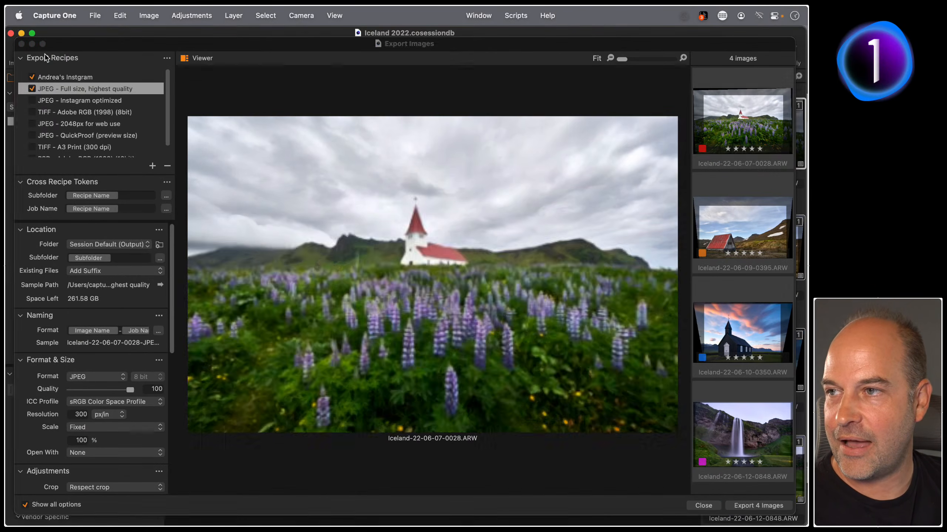
pyautogui.click(129, 210)
pyautogui.press('BackSpace')
pyautogui.press('BackSpace')
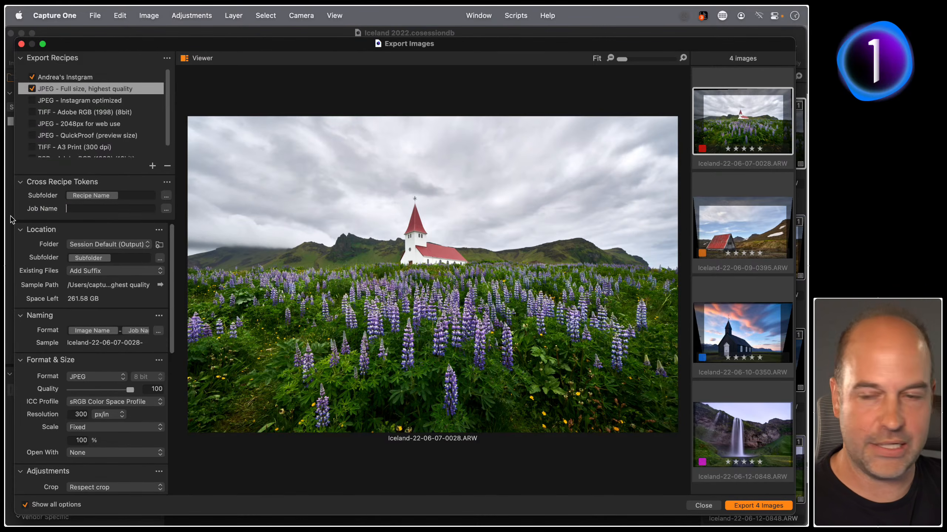
pyautogui.write('rec')
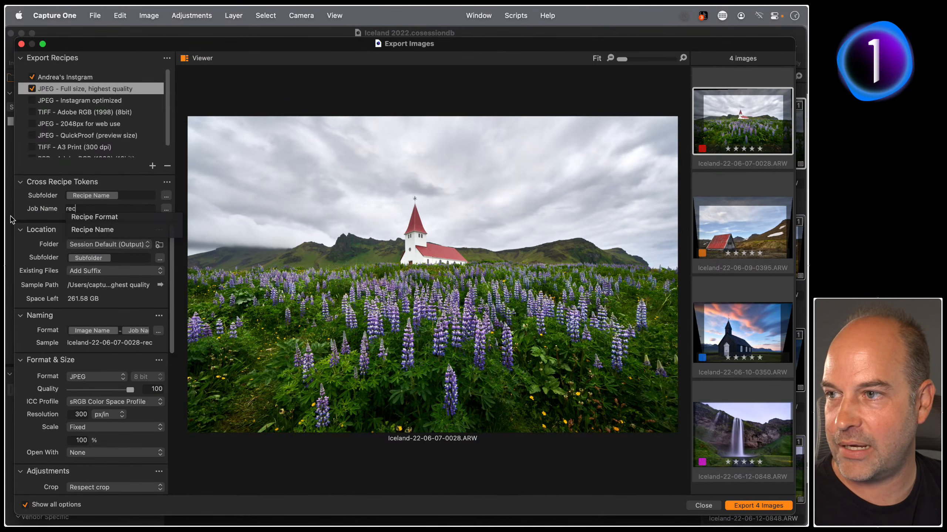
pyautogui.press('Down')
pyautogui.press('Down')
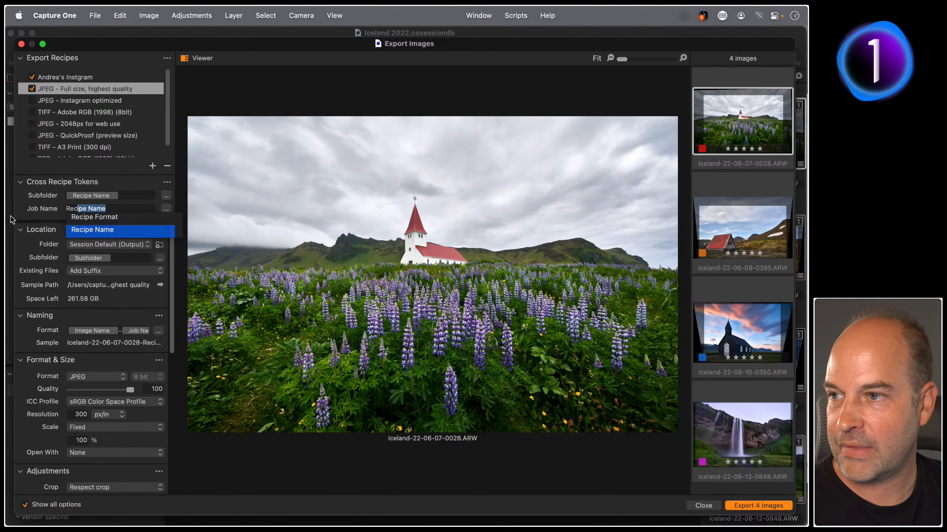
pyautogui.press('Return')
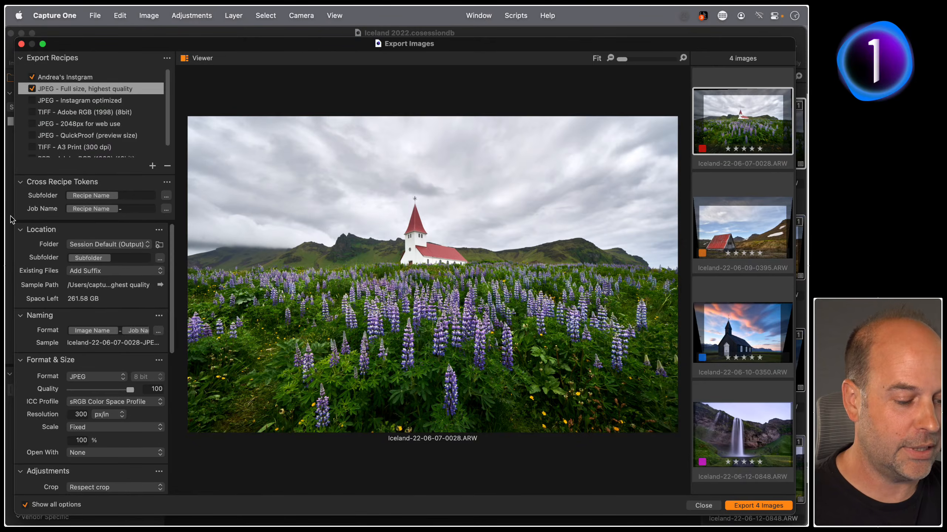
pyautogui.write('LupinsInc')
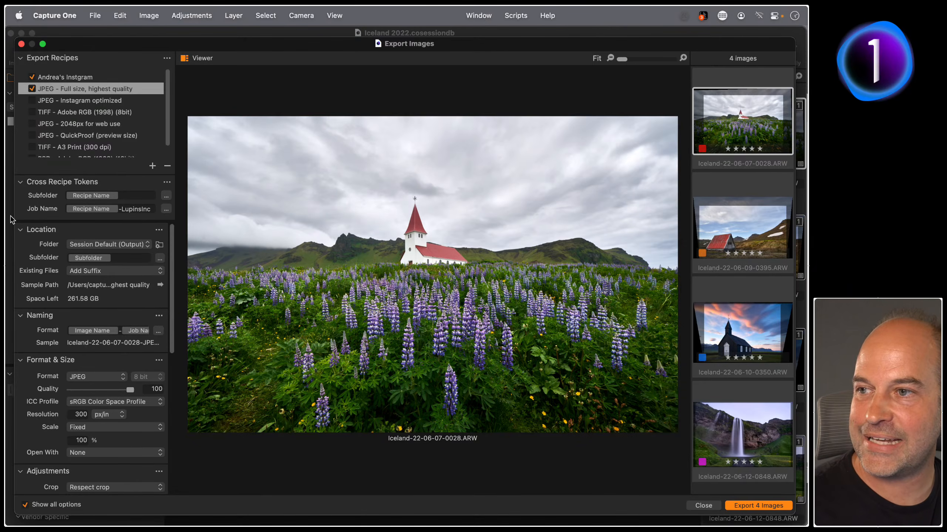
# Compare the settings of the two enabled recipes, ending on JPEG - Full size, highest quality
pyautogui.click(82, 77)
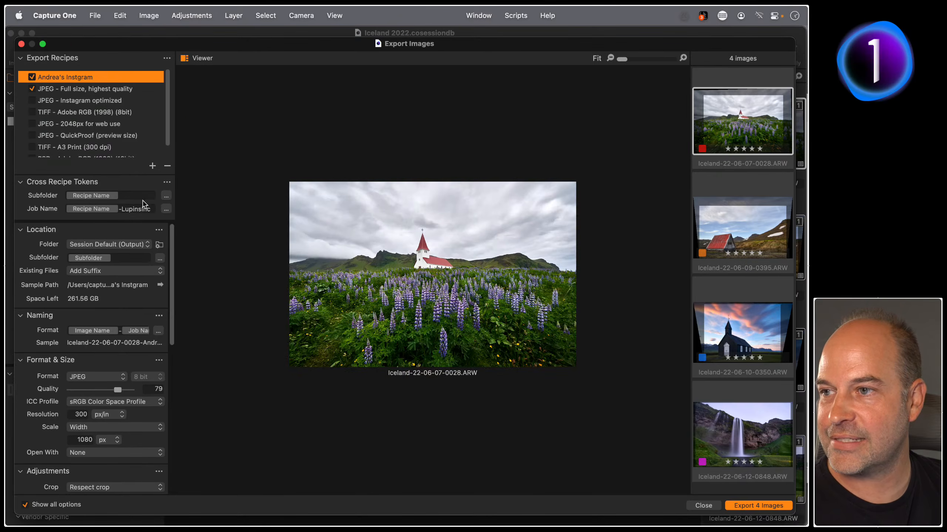
pyautogui.click(103, 90)
pyautogui.click(93, 79)
pyautogui.click(92, 88)
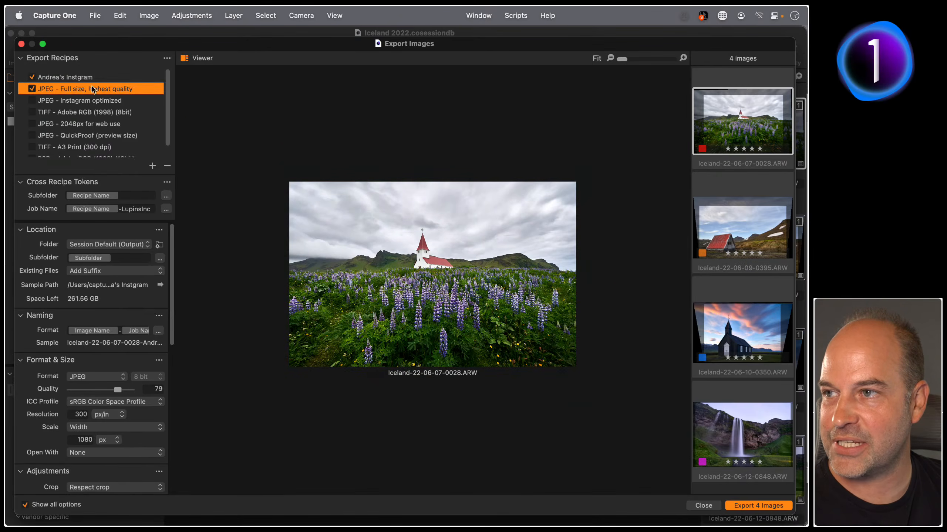
pyautogui.click(88, 79)
pyautogui.click(87, 90)
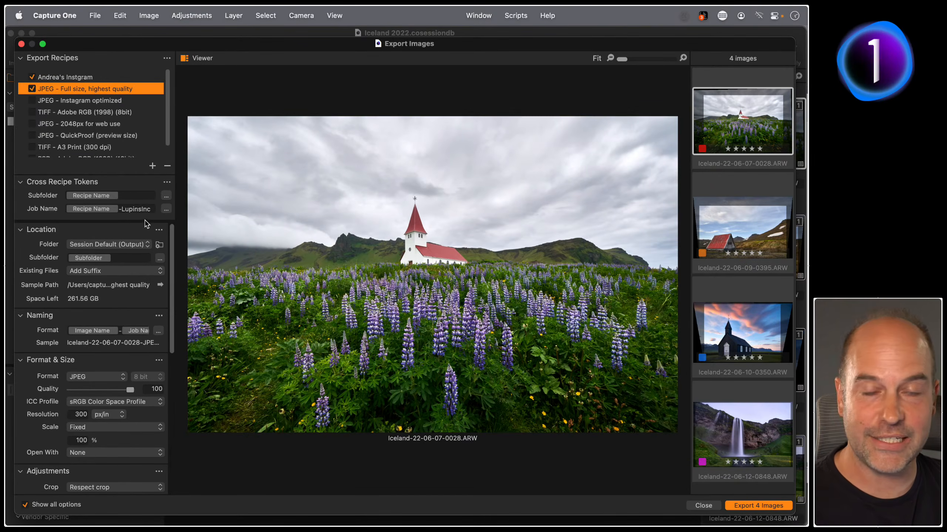
# Switch to Finder and delete both exported recipe folders from the Output folder
pyautogui.press('super+Tab')
pyautogui.moveTo(248, 183); pyautogui.dragTo(242, 100)
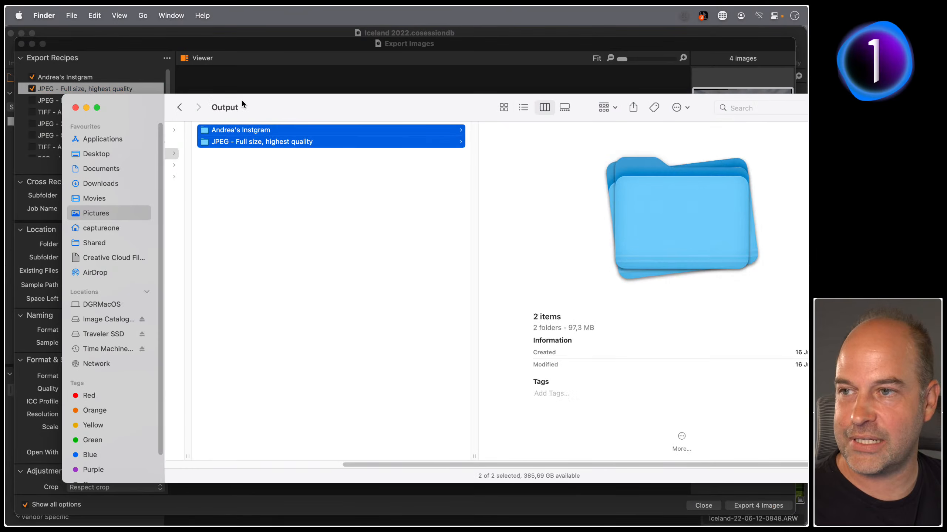
pyautogui.press('super+BackSpace')
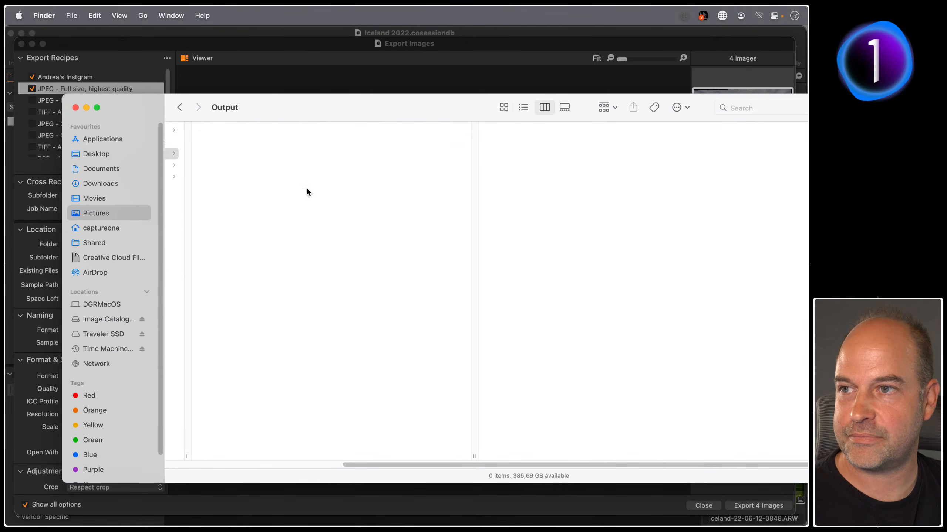
# Export the four images again from Capture One and inspect the new file names in both recipe folders in Finder
pyautogui.press('super+Tab')
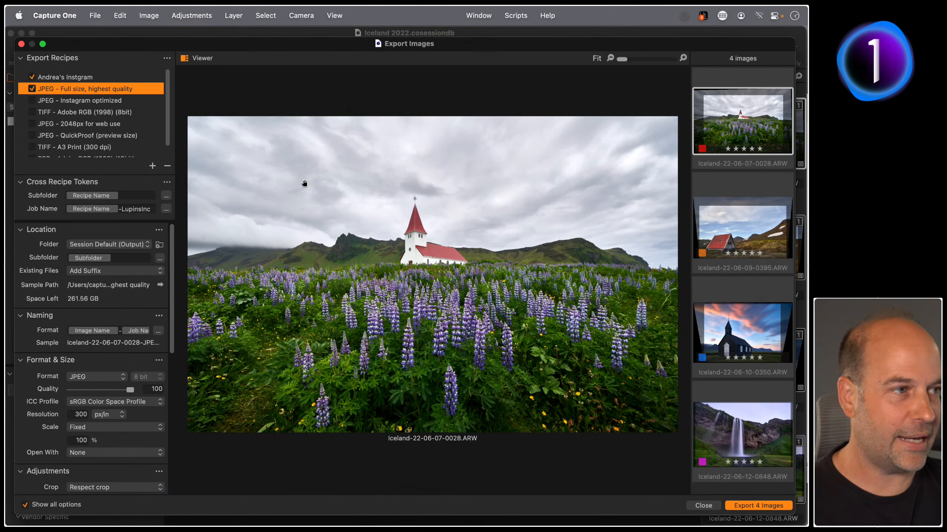
pyautogui.click(749, 506)
pyautogui.press('super+Tab')
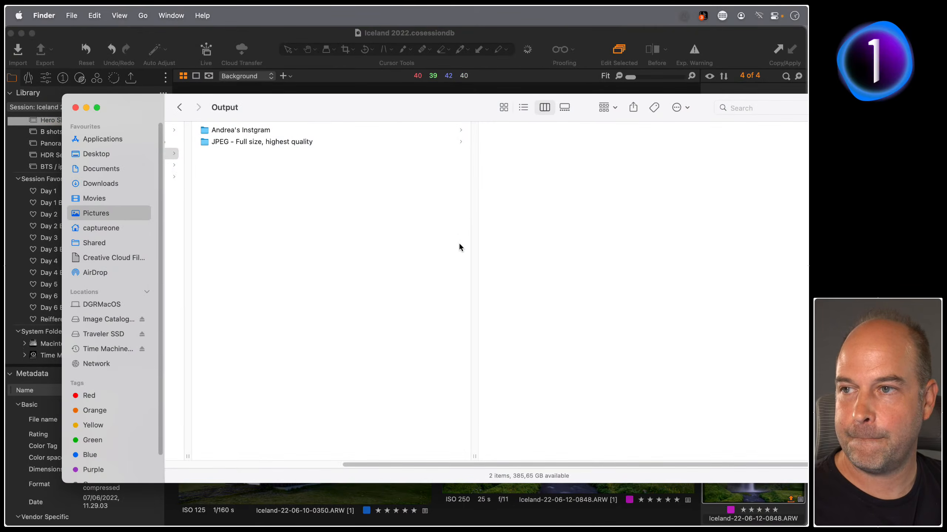
pyautogui.click(275, 131)
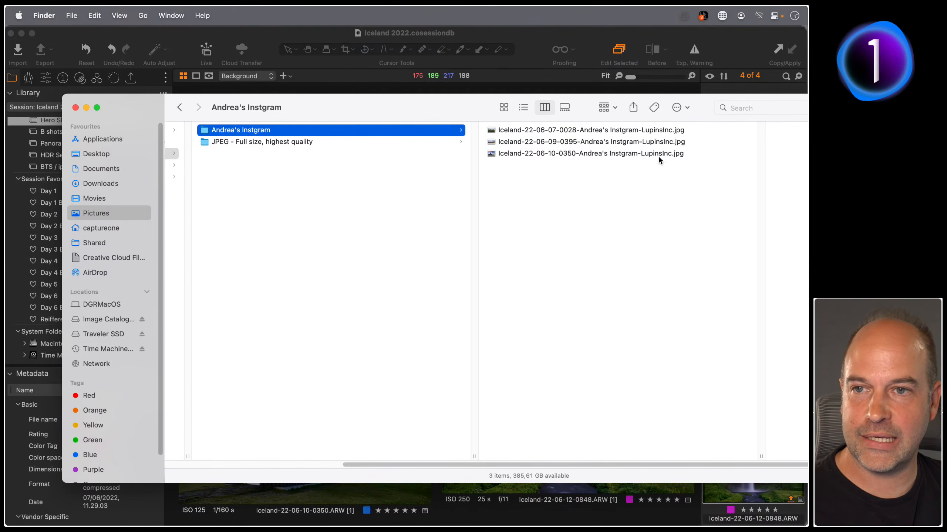
pyautogui.click(364, 145)
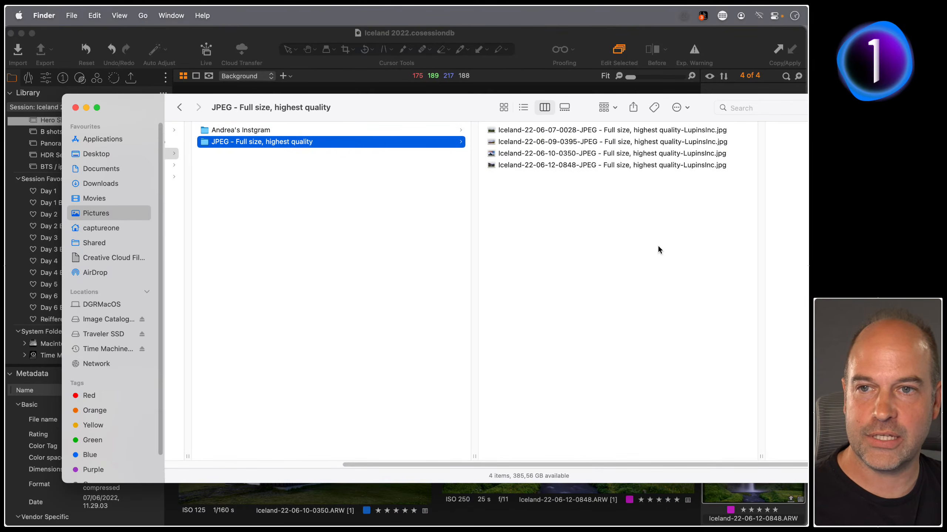
# Switch to Capture One, reopen the export dialog and replace the Subfolder cross recipe token with Color Tag
pyautogui.press('super+Tab')
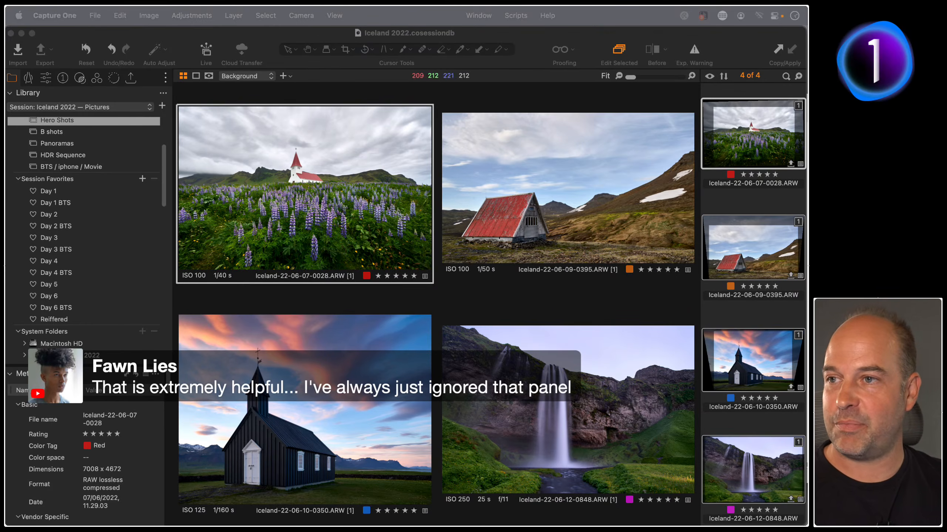
pyautogui.click(415, 76)
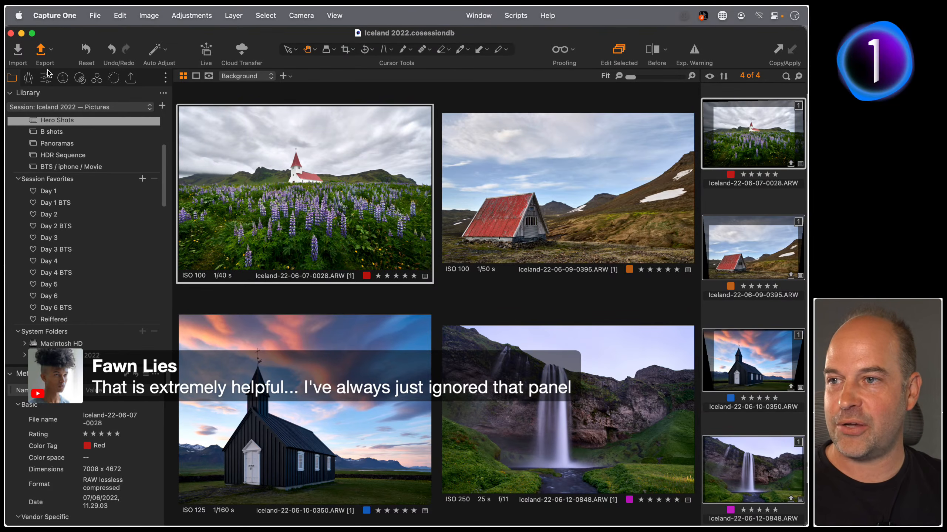
pyautogui.press('super+d')
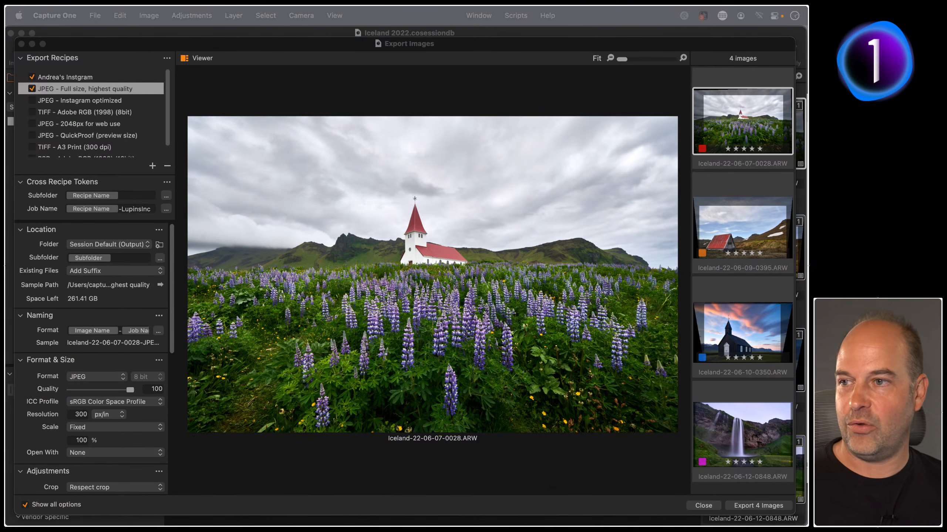
pyautogui.click(127, 194)
pyautogui.moveTo(125, 196); pyautogui.dragTo(7, 193)
pyautogui.press('BackSpace')
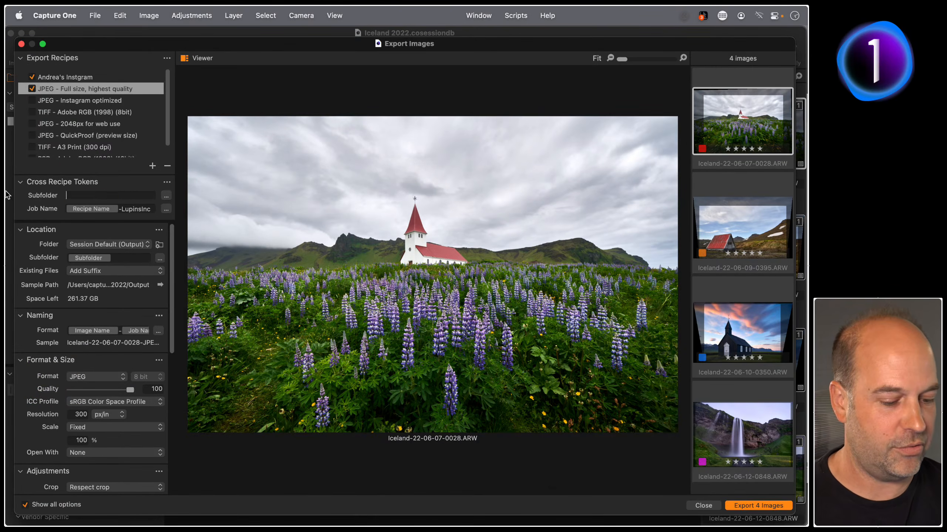
pyautogui.write('Col')
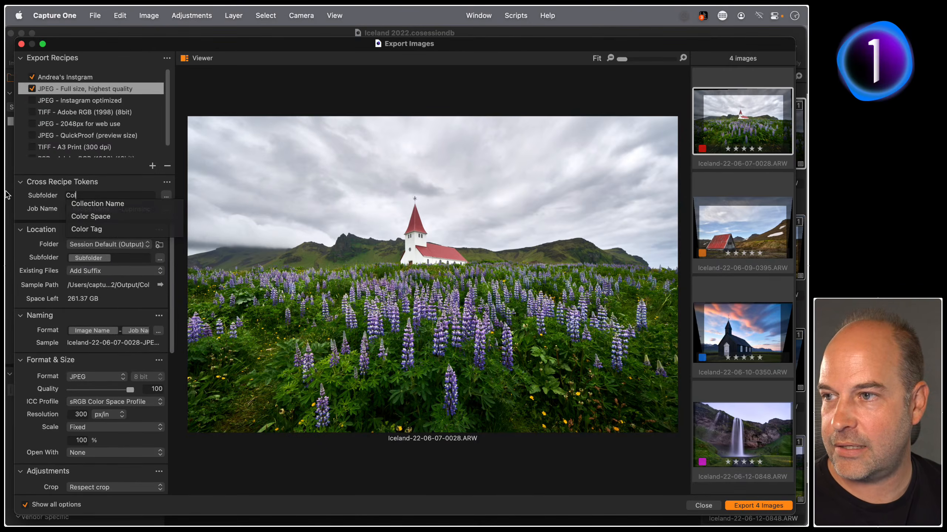
pyautogui.press('Down')
pyautogui.press('Down')
pyautogui.press('Down')
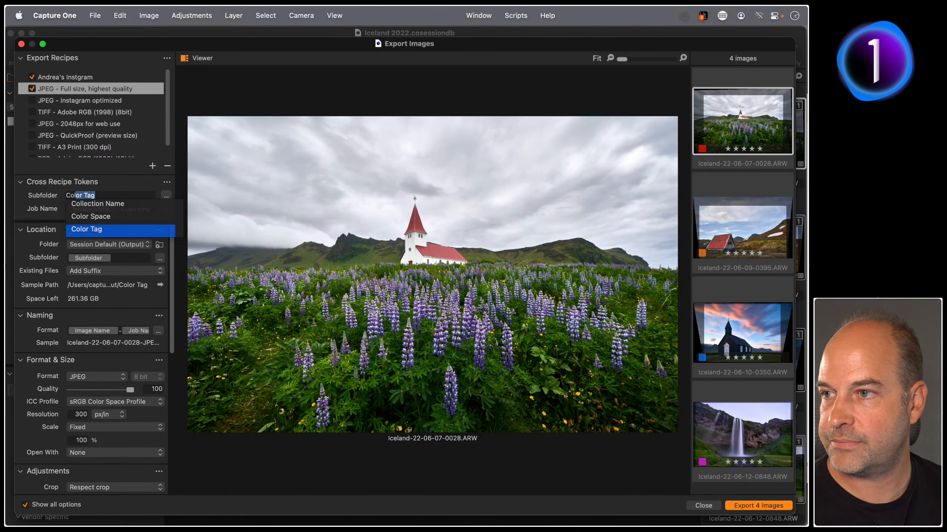
pyautogui.press('Return')
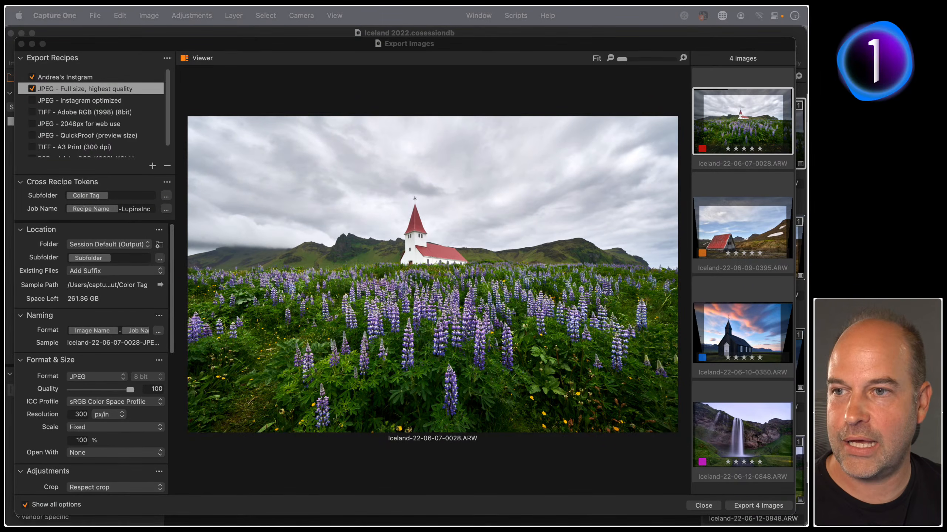
# Switch to Finder and delete the two recipe folders from the previous export in the Output folder
pyautogui.press('super+Tab')
pyautogui.press('super+a')
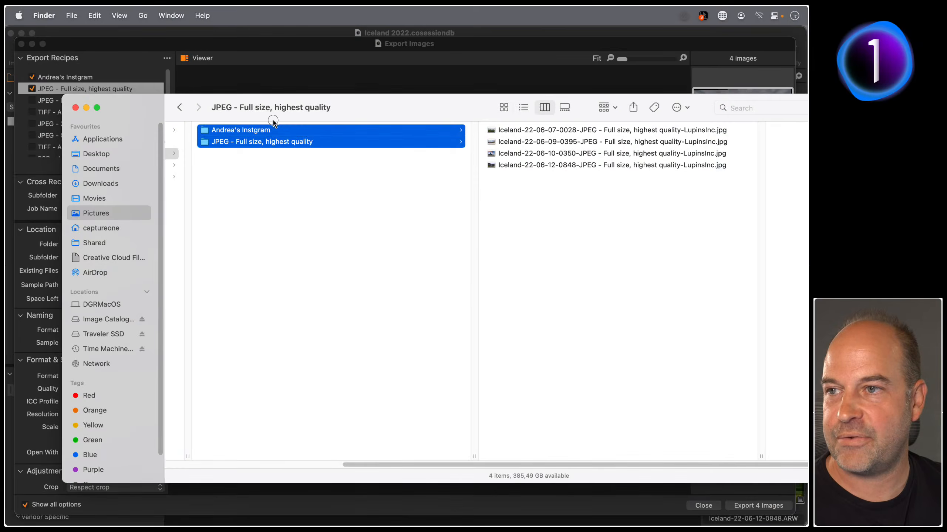
pyautogui.press('super+BackSpace')
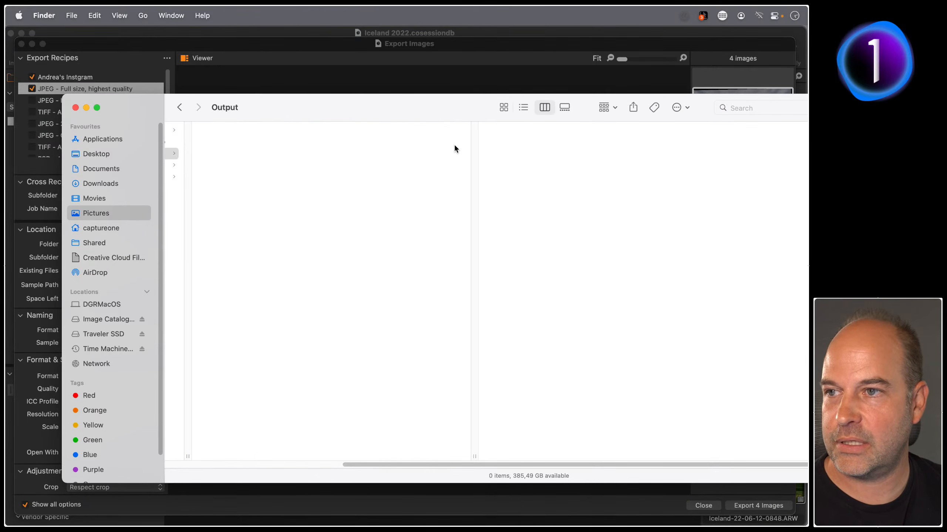
# Return to Capture One and export the four images with both enabled recipes into color tag subfolders
pyautogui.press('super+Tab')
pyautogui.press('super+Tab')
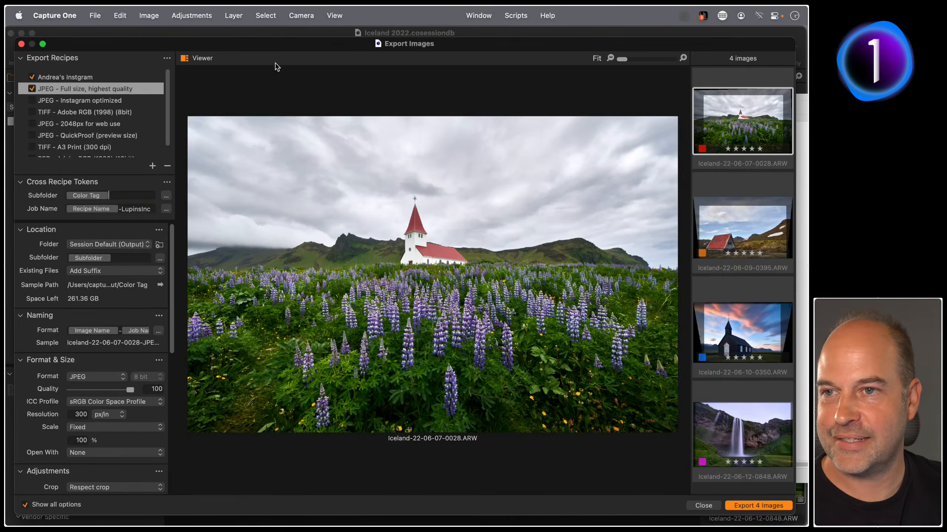
pyautogui.click(758, 506)
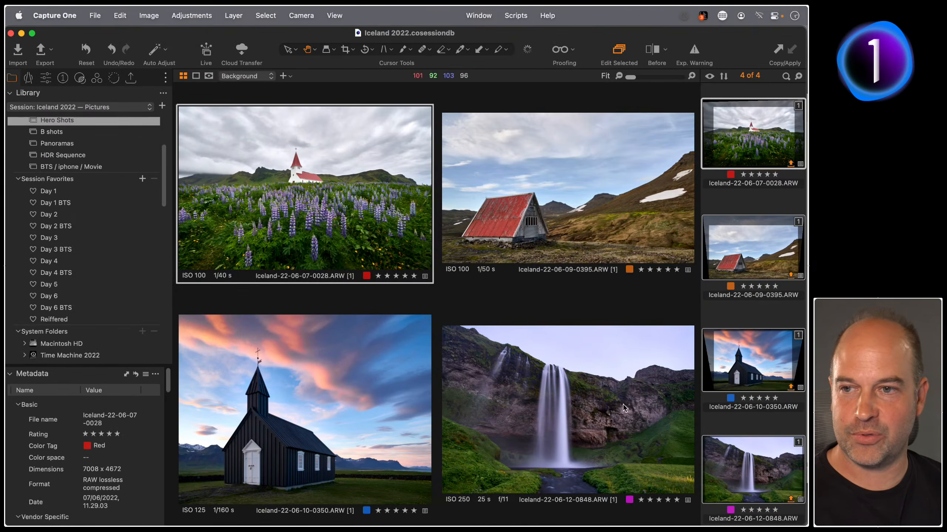
# Switch to Finder and inspect the files in the Blue, Orange, Pink and Red folders of Output
pyautogui.press('super+Tab')
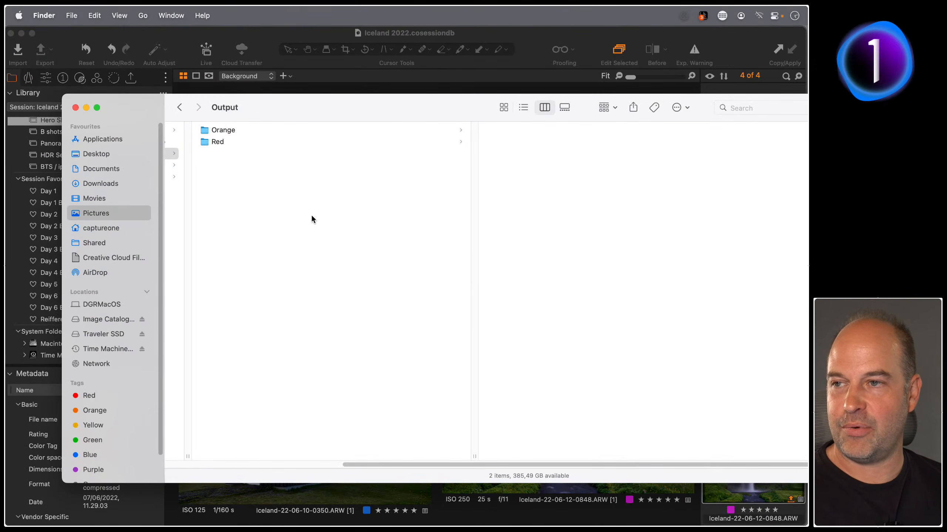
pyautogui.moveTo(360, 465); pyautogui.dragTo(269, 465)
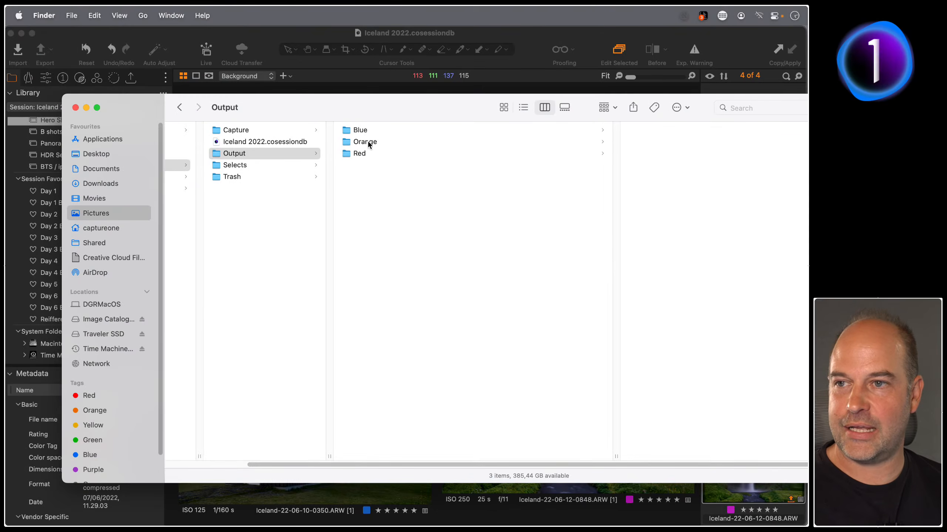
pyautogui.click(367, 135)
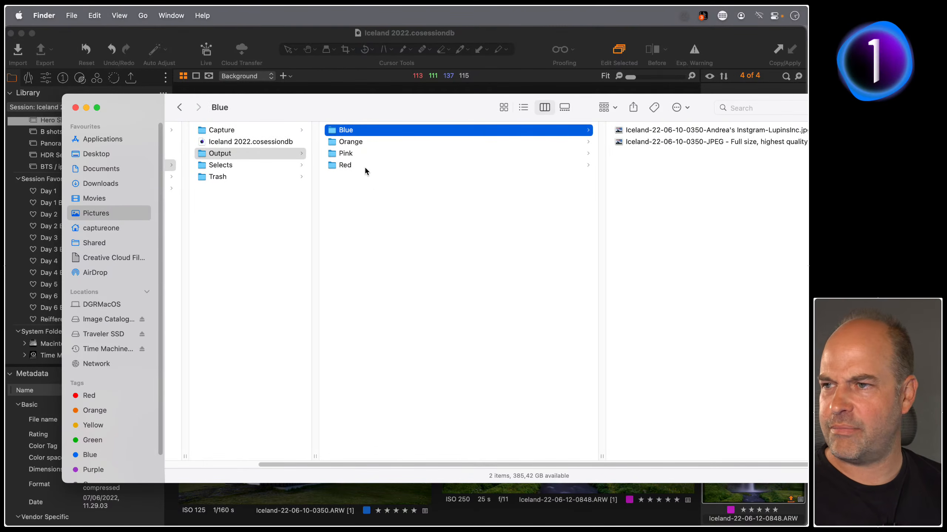
pyautogui.click(361, 145)
pyautogui.click(357, 153)
pyautogui.click(354, 166)
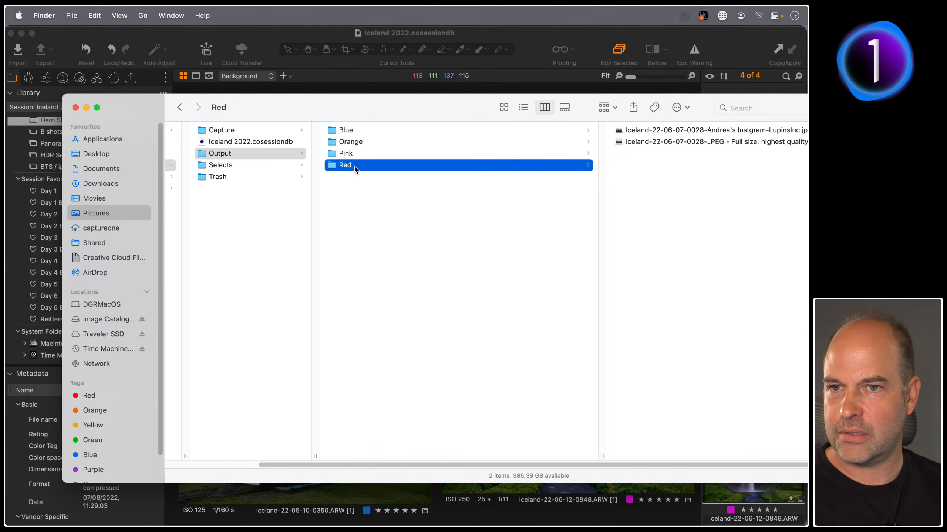
# Delete the Blue, Orange, Pink and Red folders from the Output folder
pyautogui.click(359, 132)
pyautogui.moveTo(369, 192); pyautogui.dragTo(360, 101)
pyautogui.press('super+BackSpace')
# Reopen the export dialog in Capture One and set the Subfolder cross recipe token to Recipe Name/Color Tag
pyautogui.press('super+Tab')
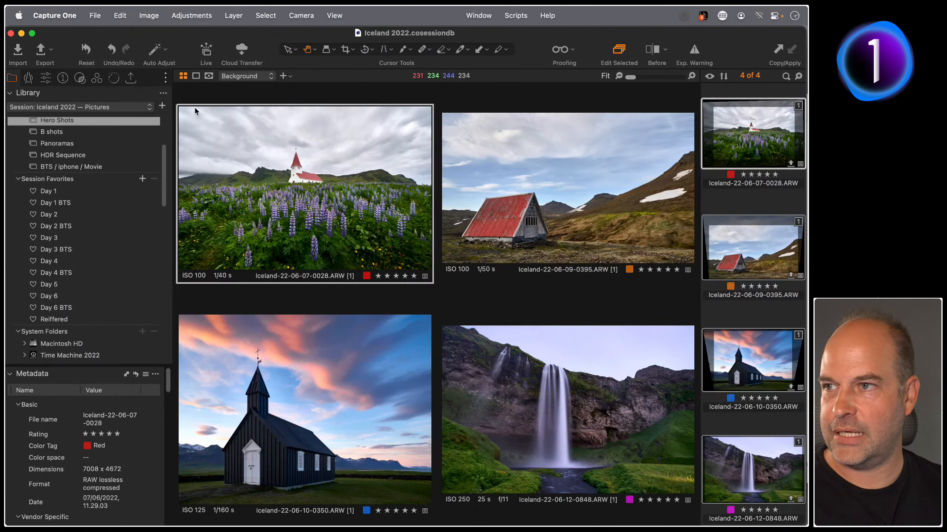
pyautogui.click(42, 50)
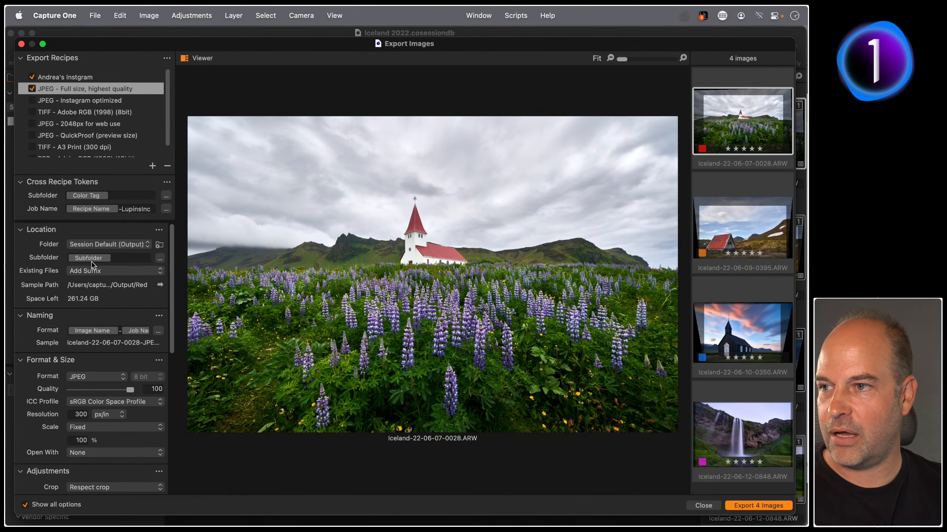
pyautogui.click(115, 259)
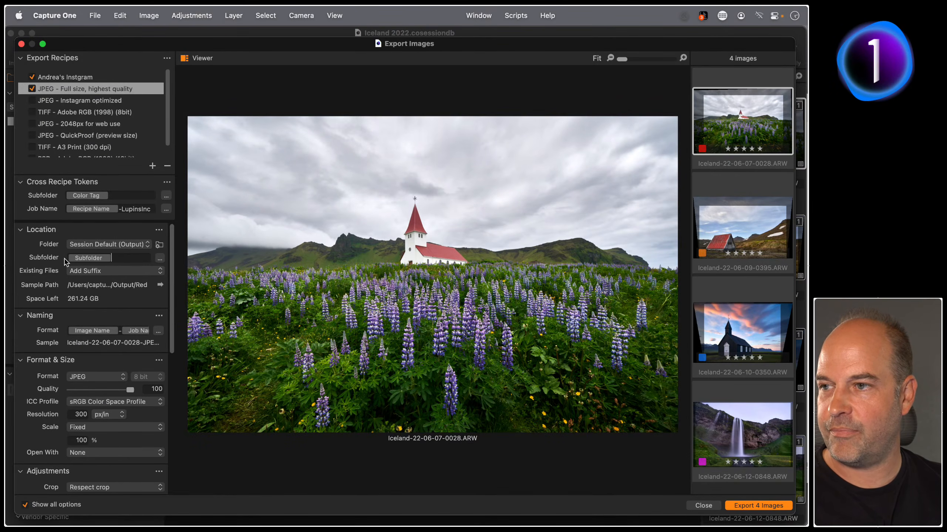
pyautogui.moveTo(112, 193); pyautogui.dragTo(47, 190)
pyautogui.write('Recipe Format')
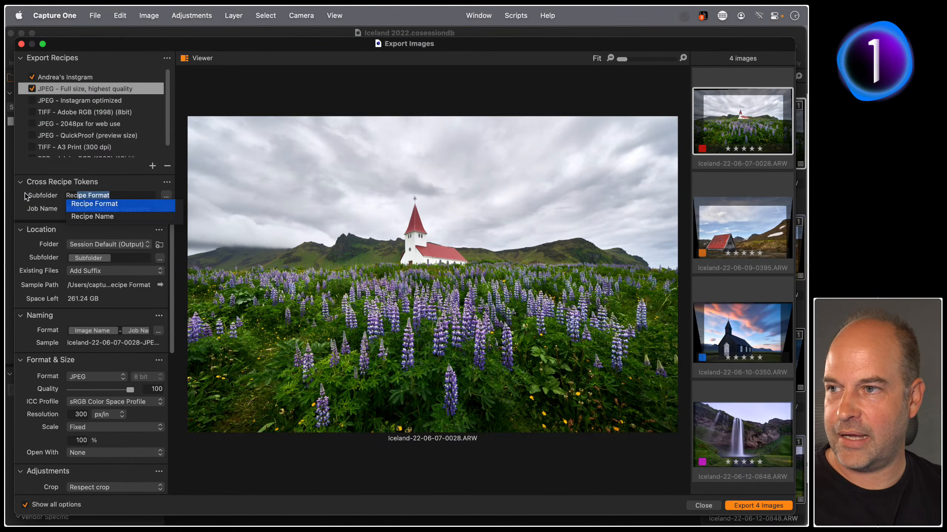
pyautogui.press('Down')
pyautogui.press('Return')
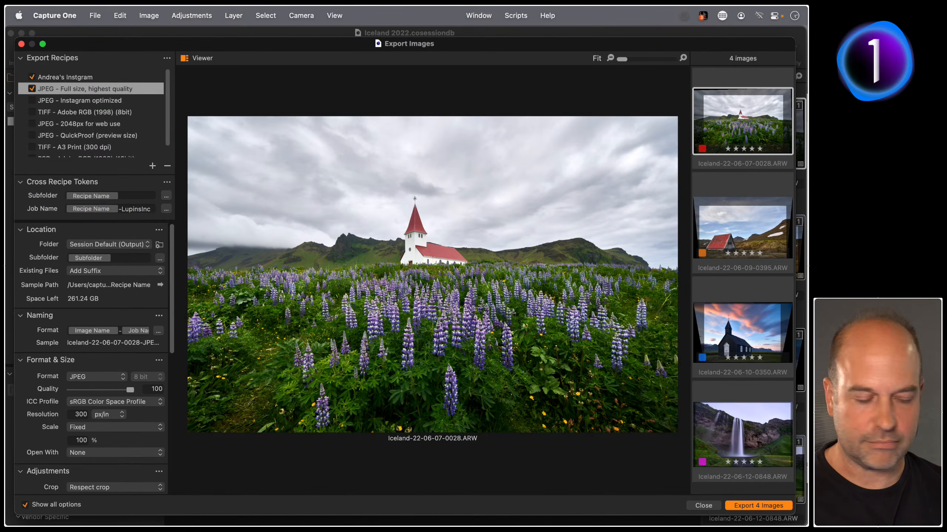
pyautogui.write('/colo')
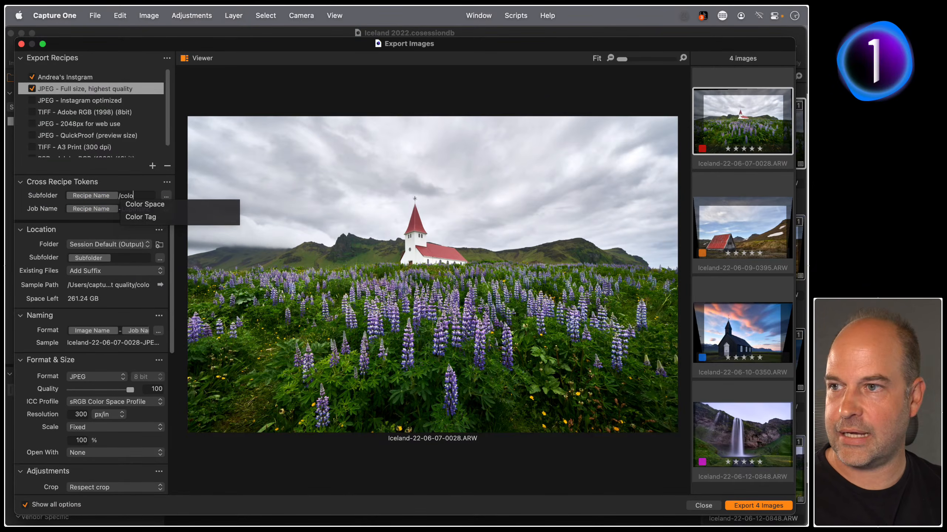
pyautogui.press('Down')
pyautogui.press('Down')
pyautogui.press('Return')
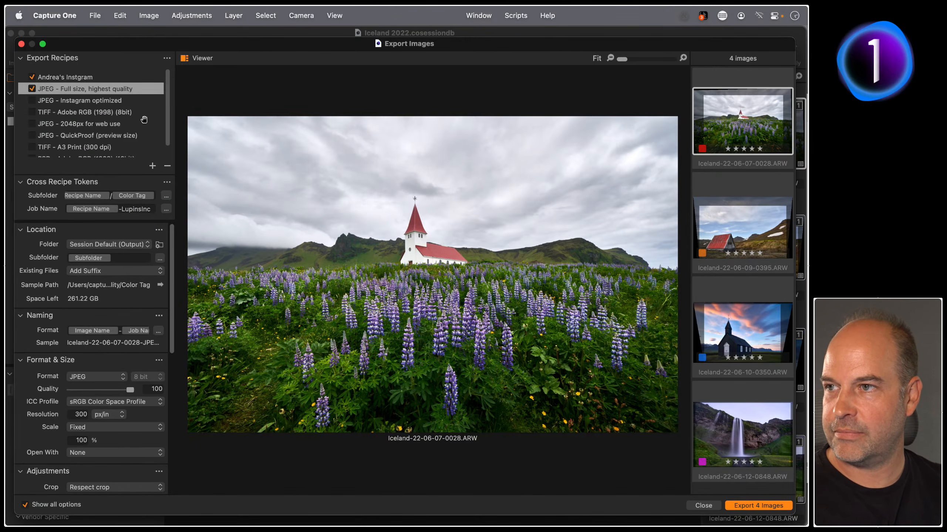
# Check the sample paths of the two enabled recipes and export the four images
pyautogui.click(86, 78)
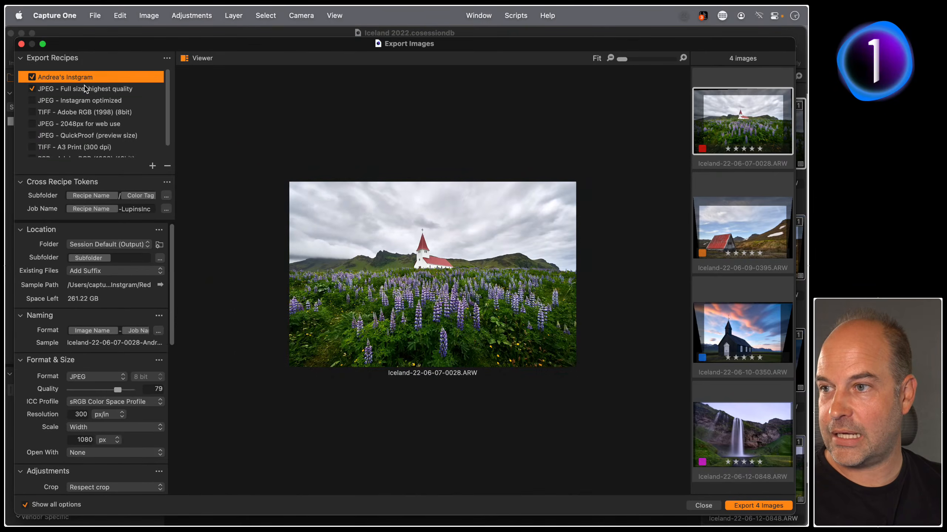
pyautogui.click(86, 89)
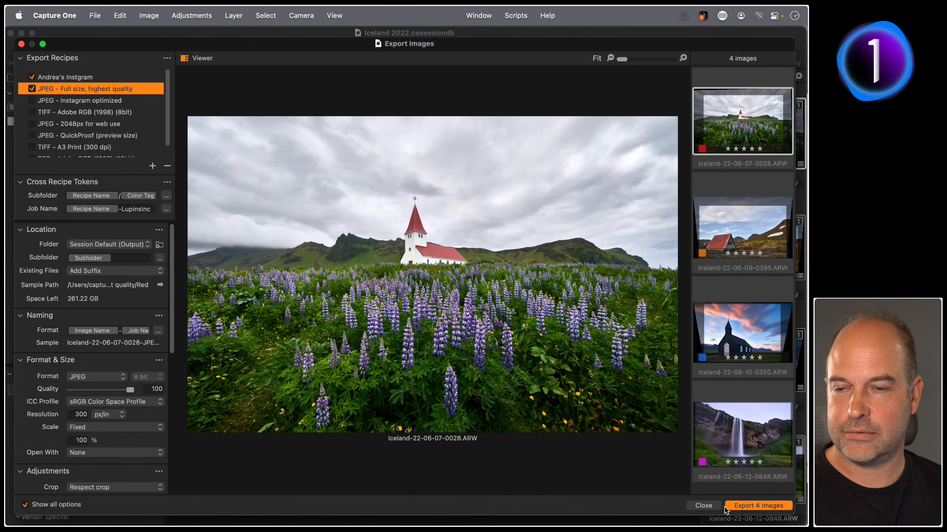
pyautogui.press('super+Tab')
pyautogui.press('super+Tab')
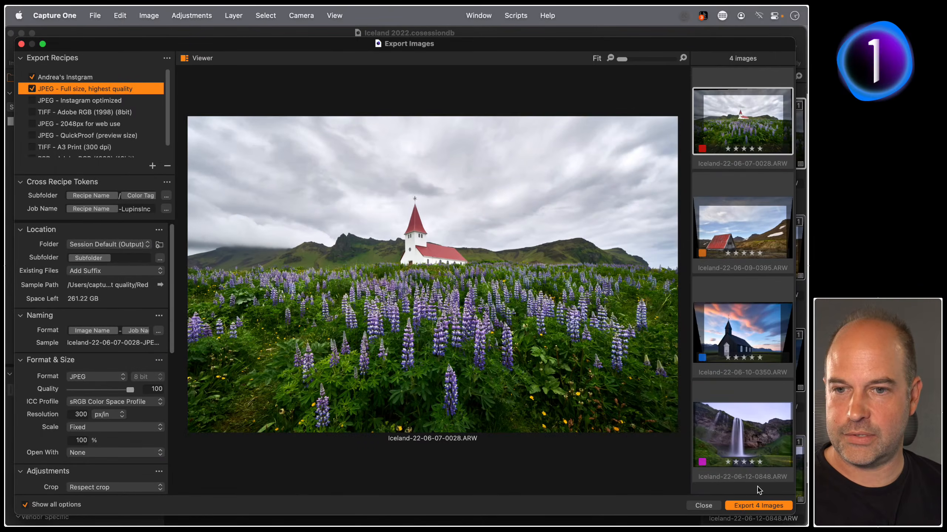
pyautogui.click(744, 506)
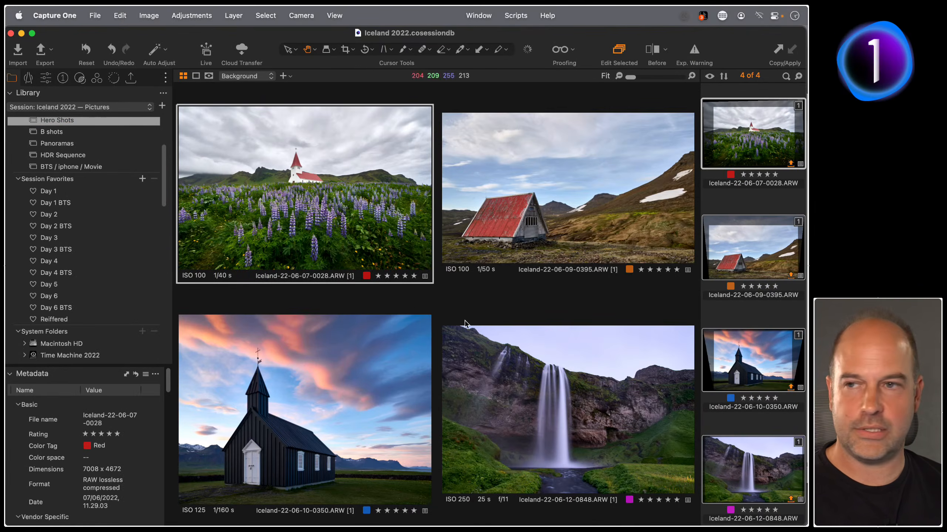
# Switch to Finder and inspect the color tag folders and their files inside the Instagram recipe's output folder
pyautogui.press('super+Tab')
pyautogui.click(373, 131)
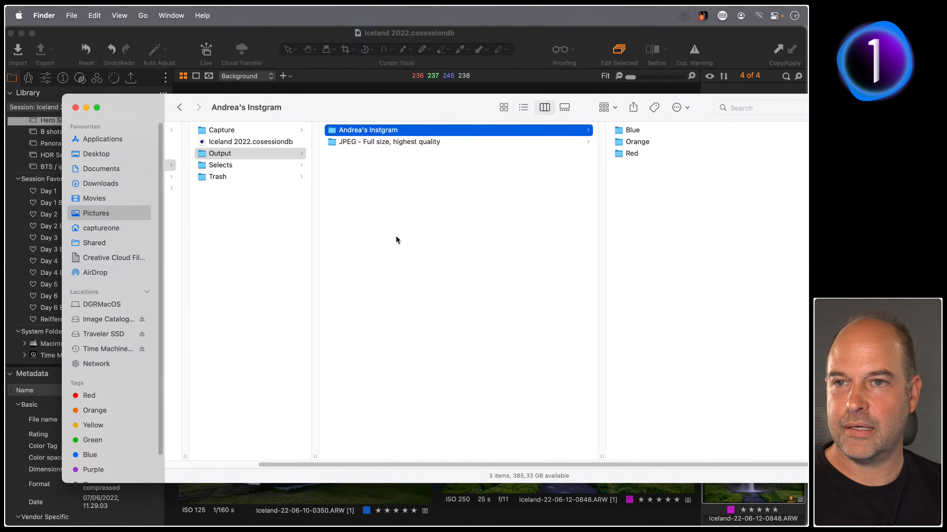
pyautogui.press('Right')
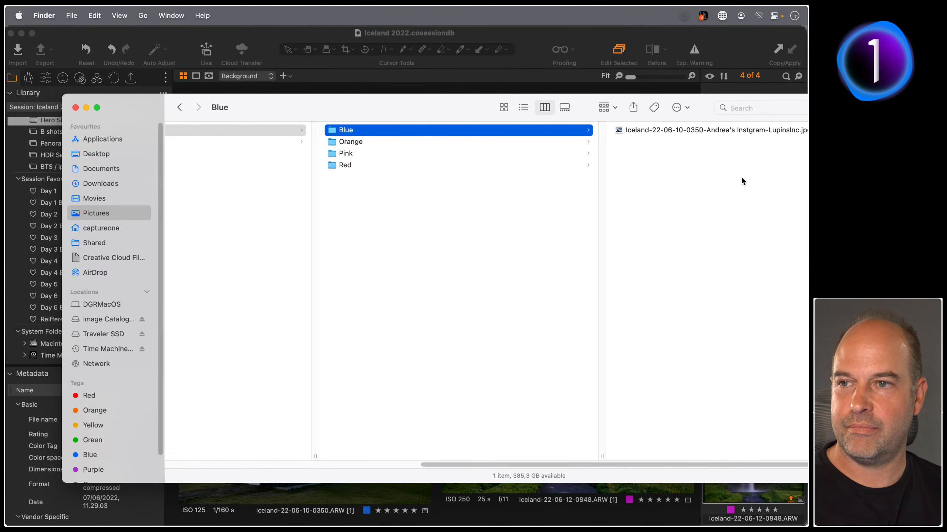
pyautogui.press('Down')
pyautogui.press('Down')
pyautogui.press('Down')
pyautogui.press('Up')
pyautogui.press('Up')
pyautogui.press('Up')
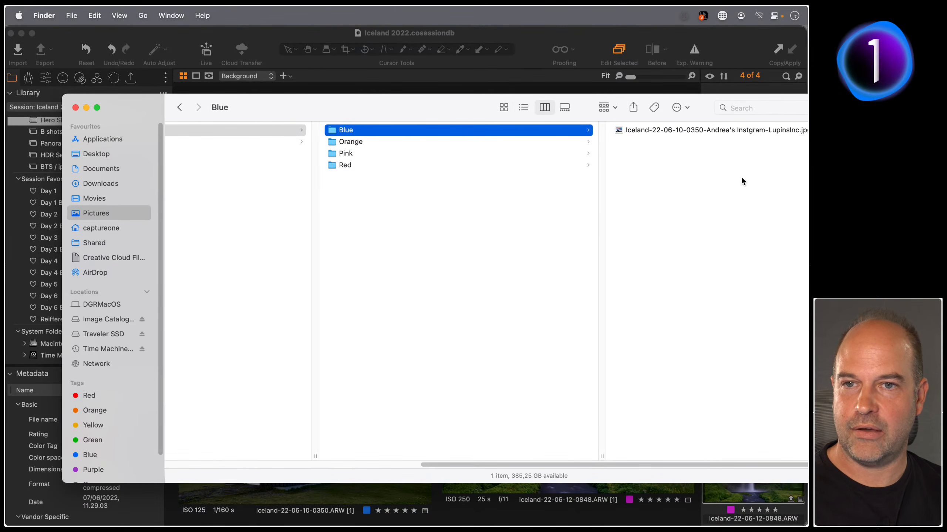
pyautogui.press('Right')
# Inspect the color tag folders inside JPEG - Full size, highest quality, including the file in its Blue folder
pyautogui.press('Left')
pyautogui.press('Left')
pyautogui.press('Down')
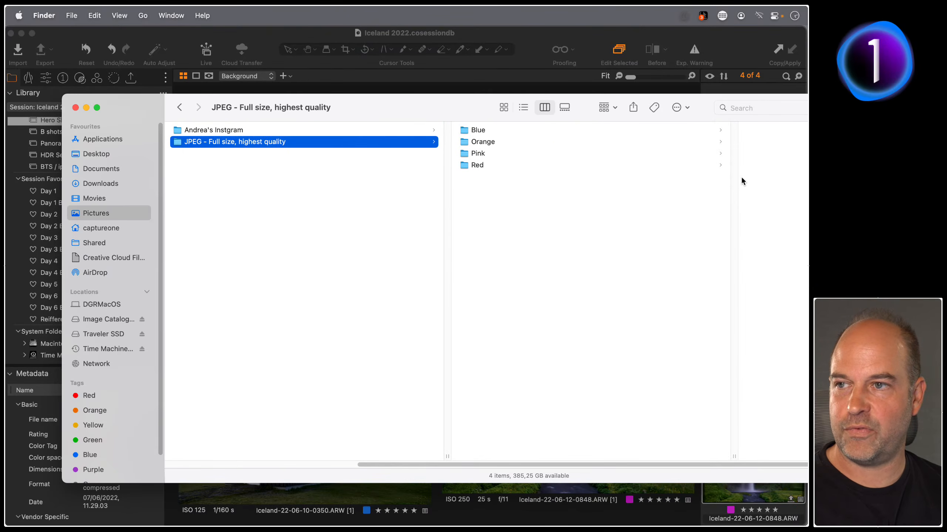
pyautogui.press('Right')
pyautogui.press('Right')
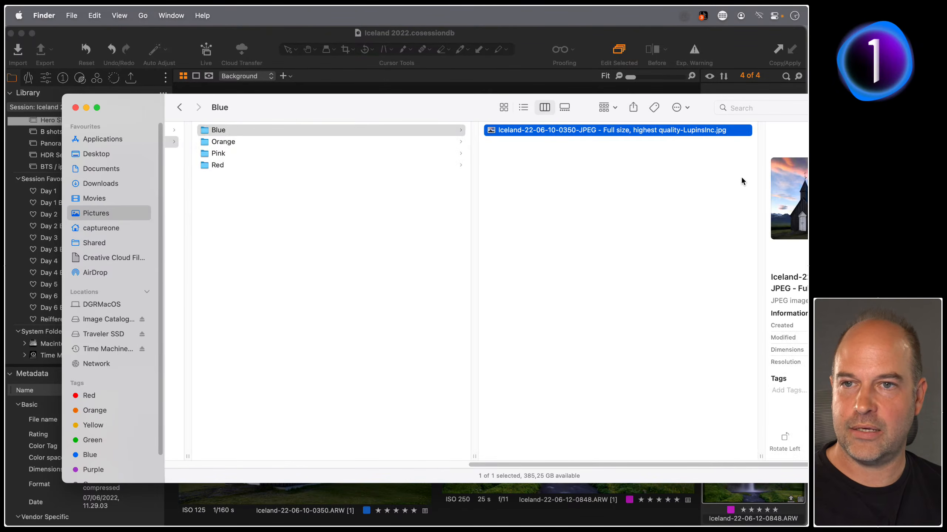
pyautogui.press('Left')
pyautogui.press('Left')
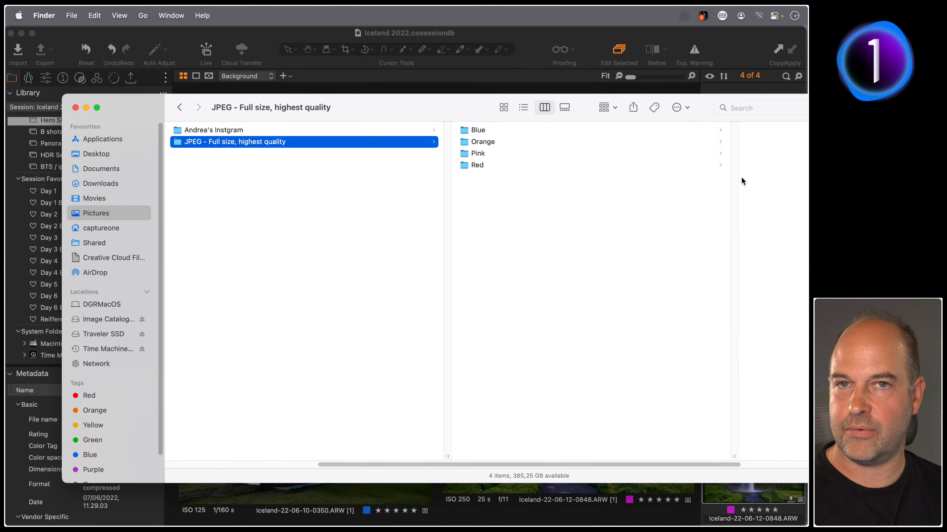
# Switch back to Capture One, reopen the export dialog and clear the Subfolder cross recipe token field
pyautogui.press('super+Tab')
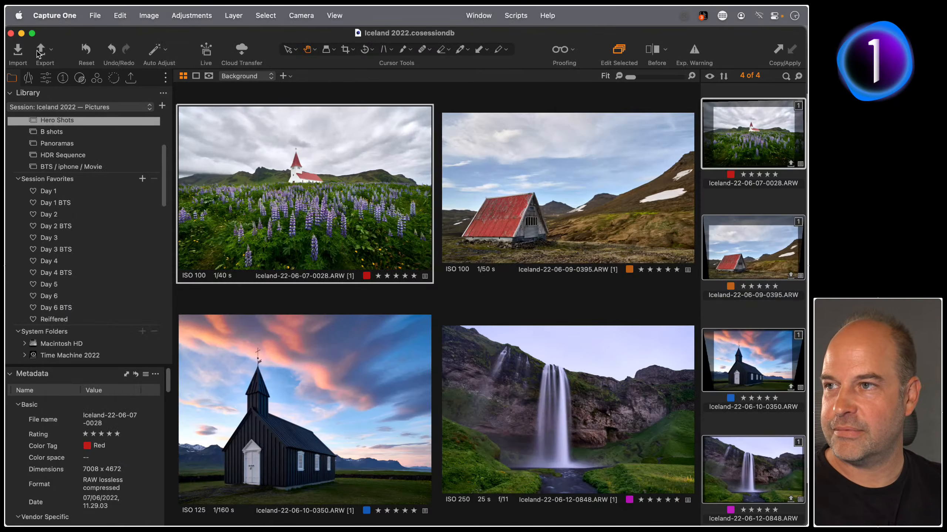
pyautogui.press('super+shift+d')
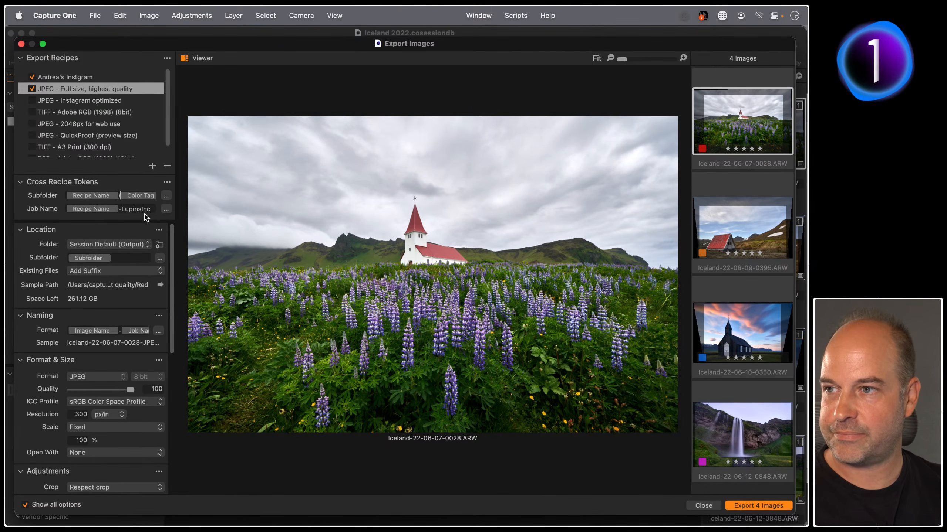
pyautogui.click(140, 195)
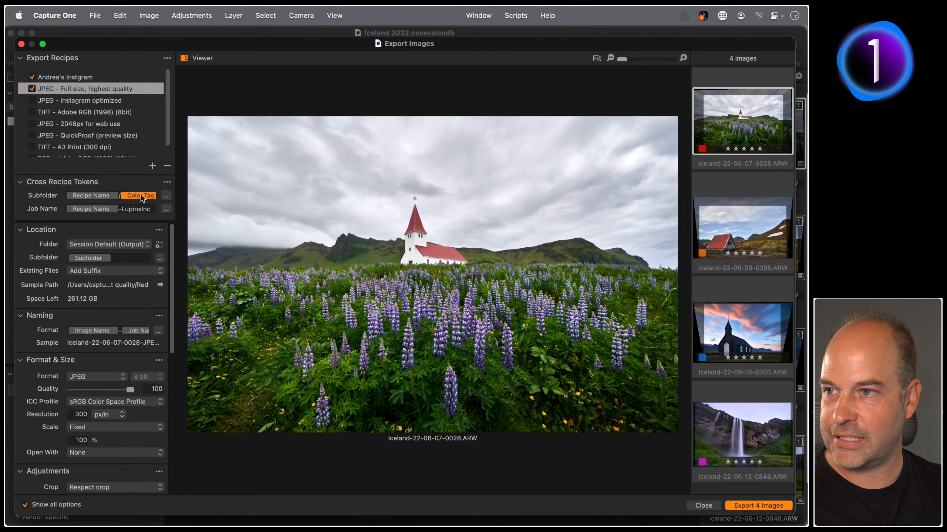
pyautogui.press('BackSpace')
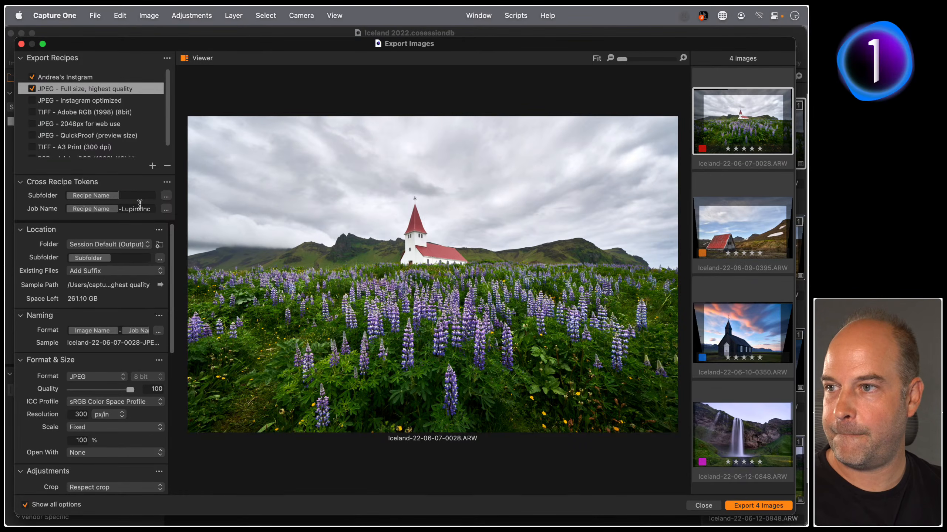
pyautogui.press('BackSpace')
pyautogui.press('BackSpace')
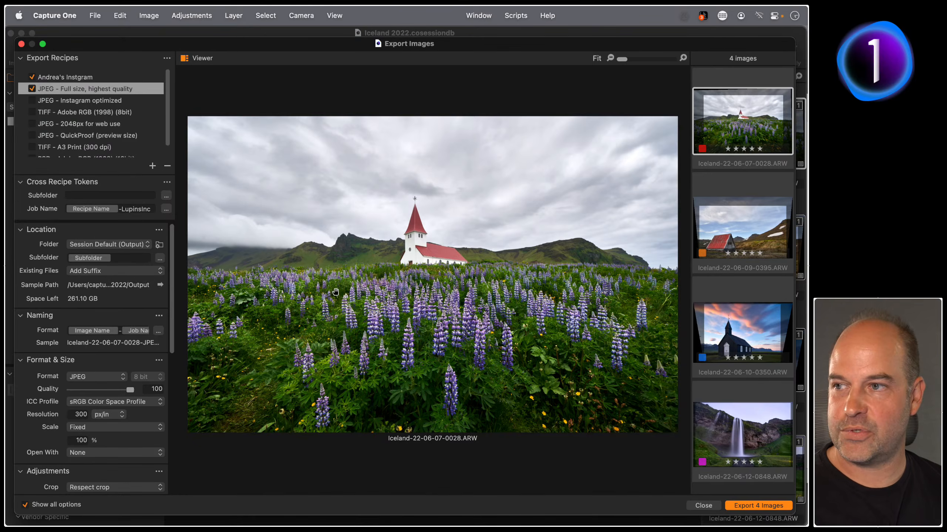
# Set the Subfolder cross recipe token to Session Sub Path and close the export dialog
pyautogui.click(167, 197)
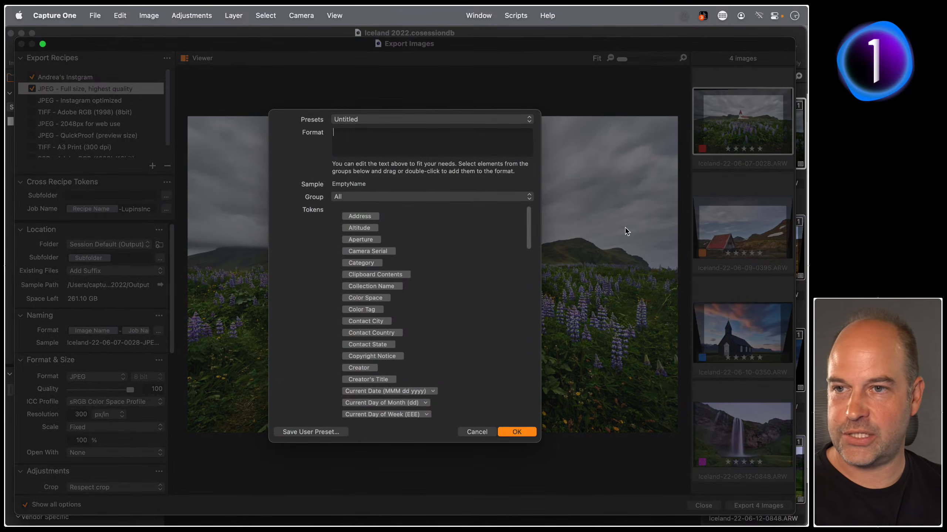
pyautogui.moveTo(530, 224); pyautogui.dragTo(543, 384)
pyautogui.click(385, 354)
pyautogui.doubleClick(385, 354)
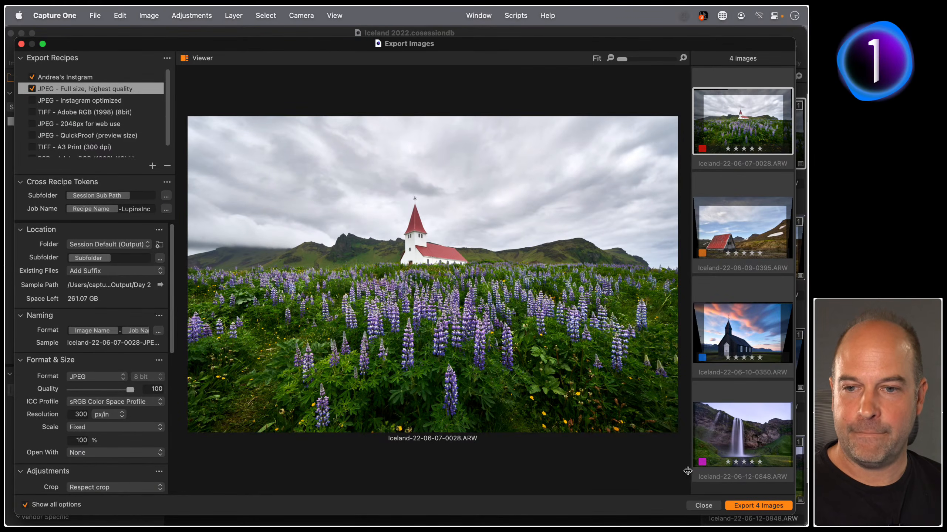
pyautogui.click(703, 506)
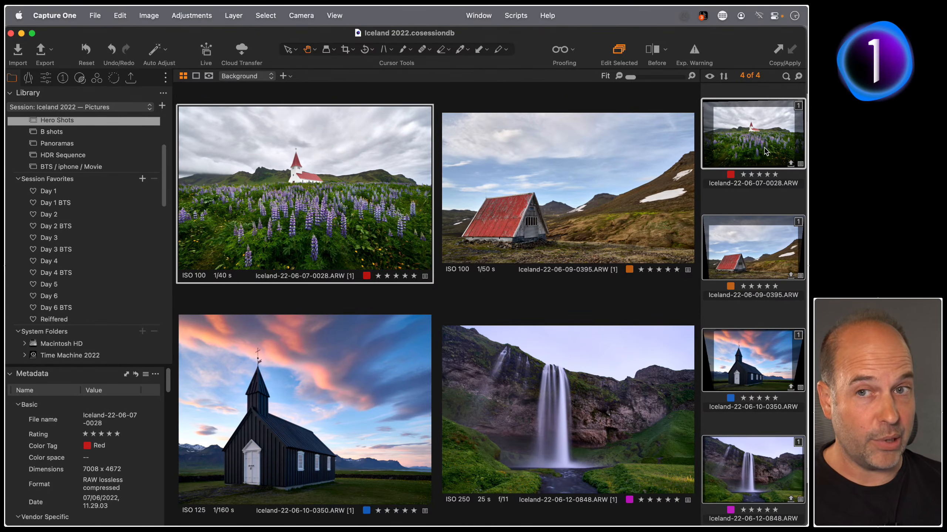
# Reveal Iceland-22-06-07-0028.ARW and Iceland-22-06-09-0395.ARW in Finder to check their source folders, closing the old output window
pyautogui.rightClick(745, 138)
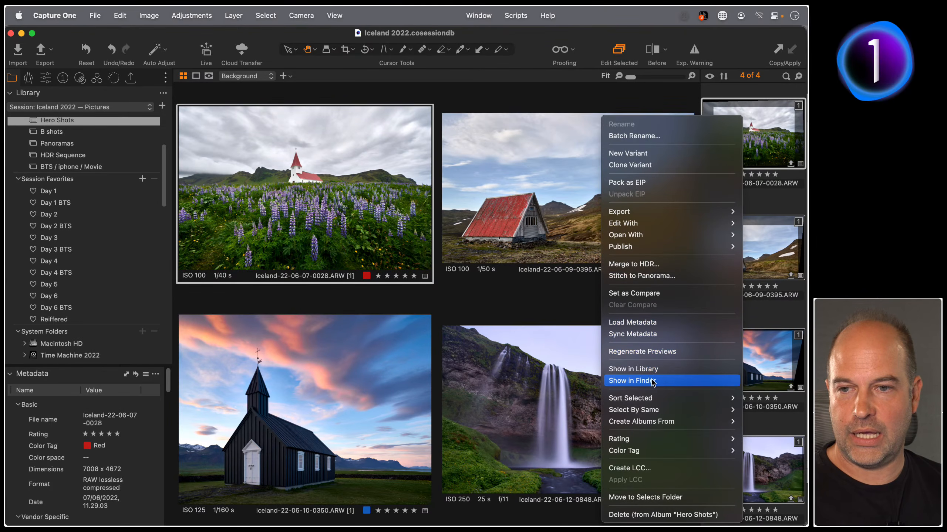
pyautogui.click(633, 381)
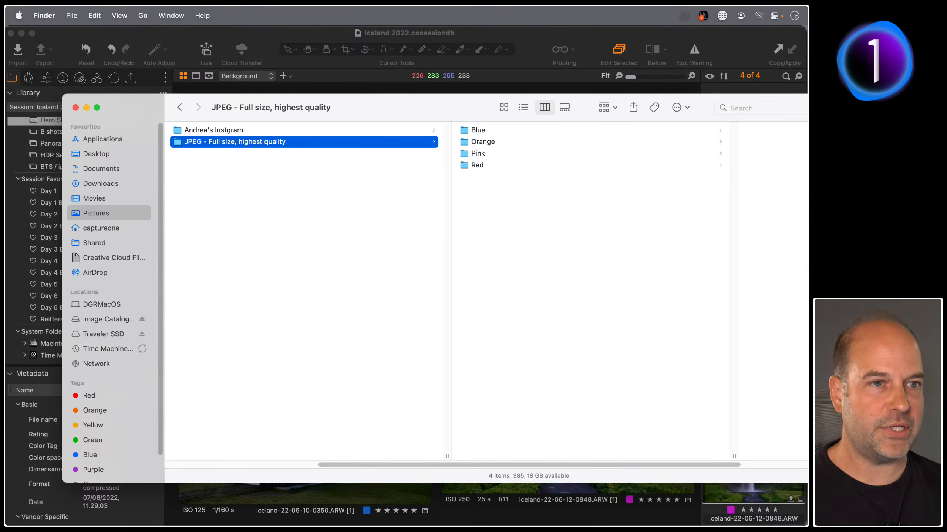
pyautogui.click(76, 108)
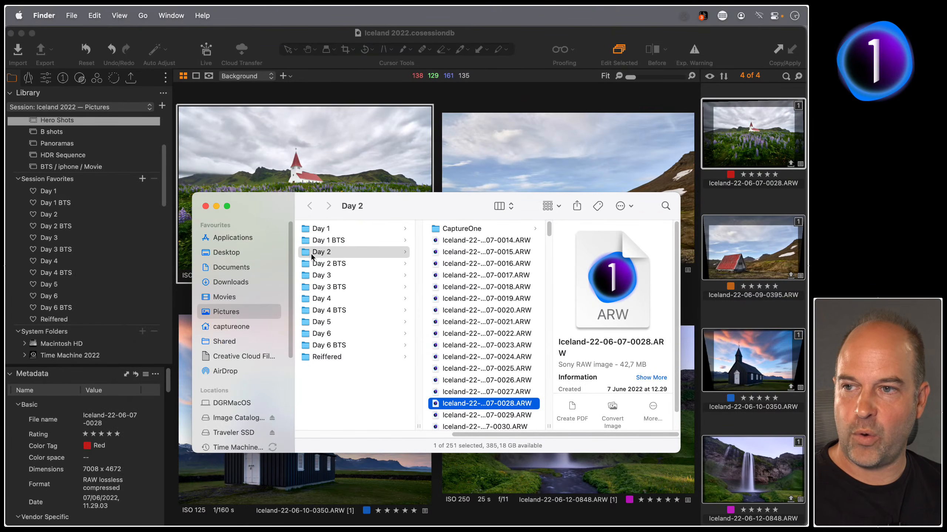
pyautogui.click(735, 261)
pyautogui.rightClick(733, 260)
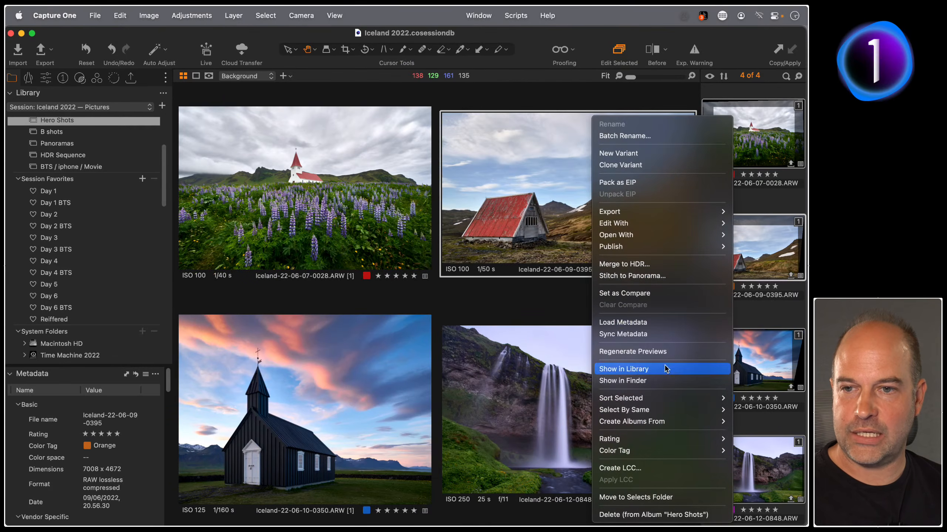
pyautogui.click(649, 382)
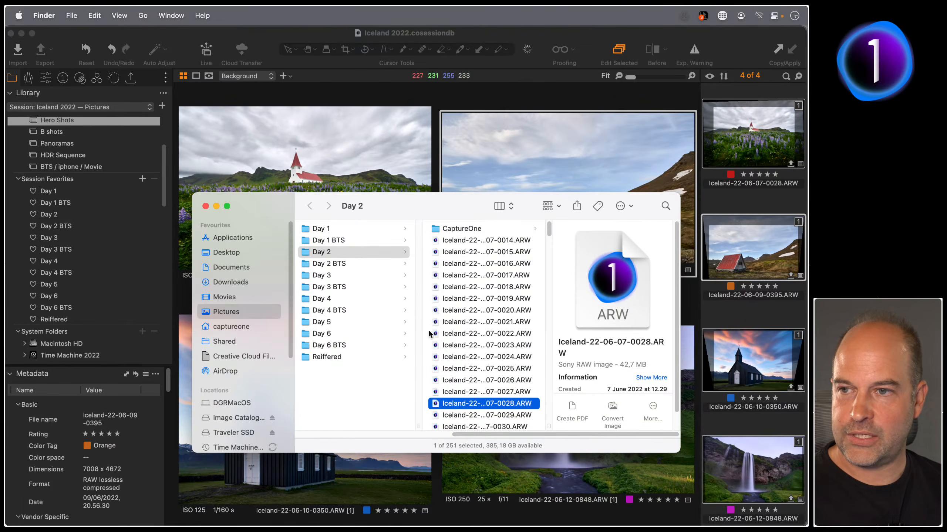
# Reveal Iceland-22-06-10-0350.ARW in Finder to check its source folder, and close the Day 2 window
pyautogui.click(740, 319)
pyautogui.click(750, 360)
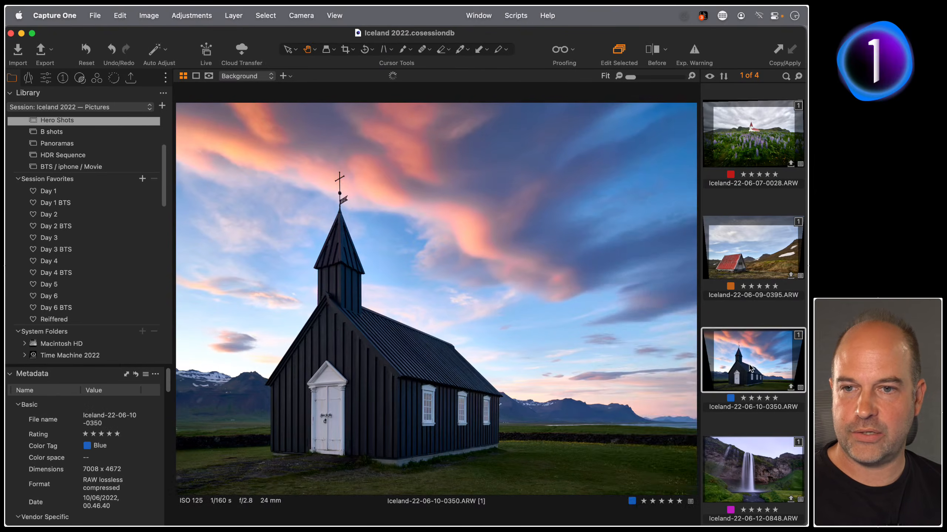
pyautogui.rightClick(750, 360)
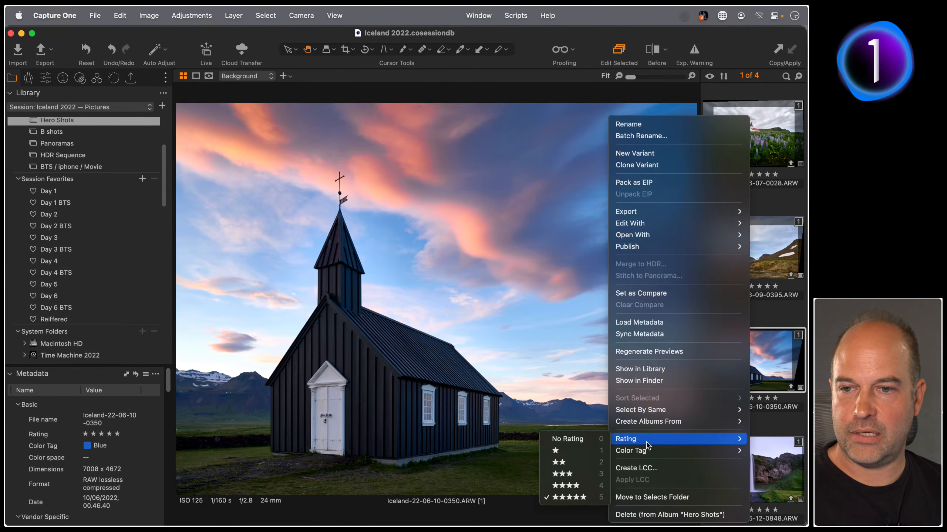
pyautogui.click(647, 381)
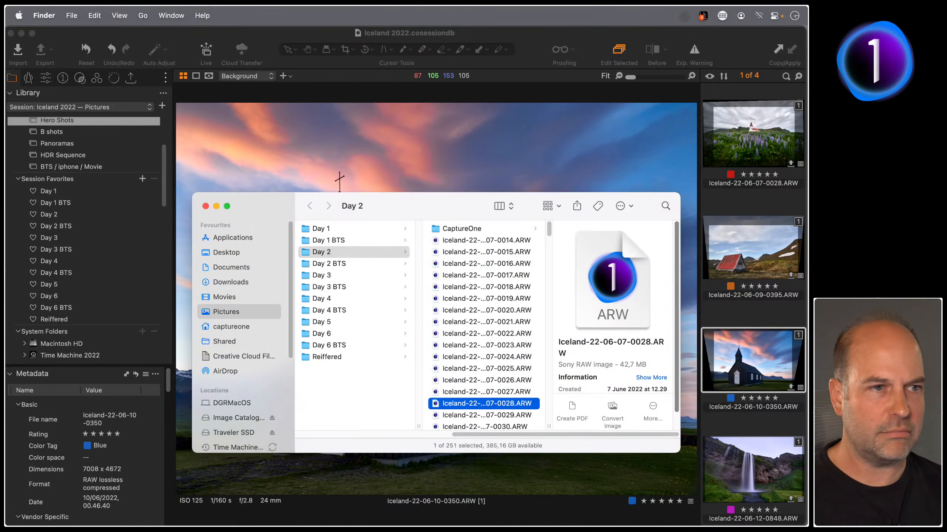
pyautogui.moveTo(575, 296); pyautogui.dragTo(411, 219)
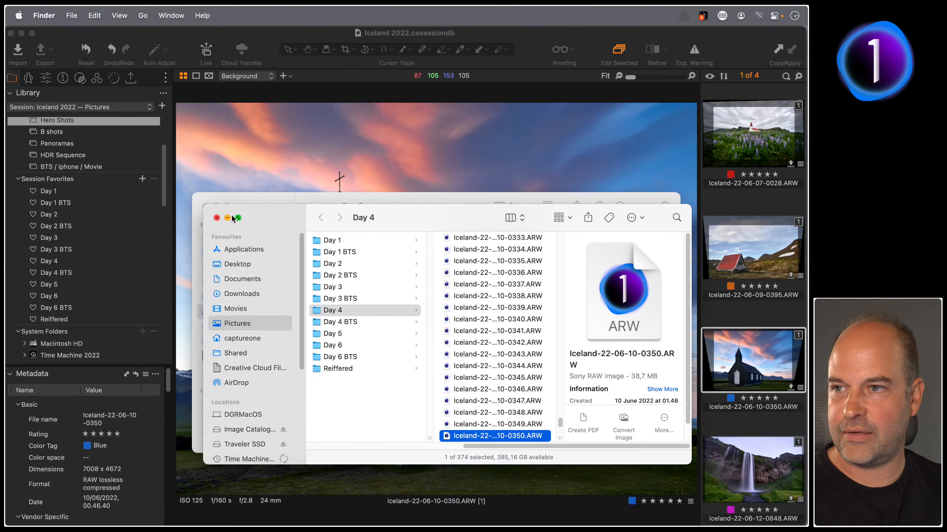
pyautogui.moveTo(256, 210); pyautogui.dragTo(221, 234)
pyautogui.click(206, 207)
pyautogui.moveTo(383, 247); pyautogui.dragTo(357, 129)
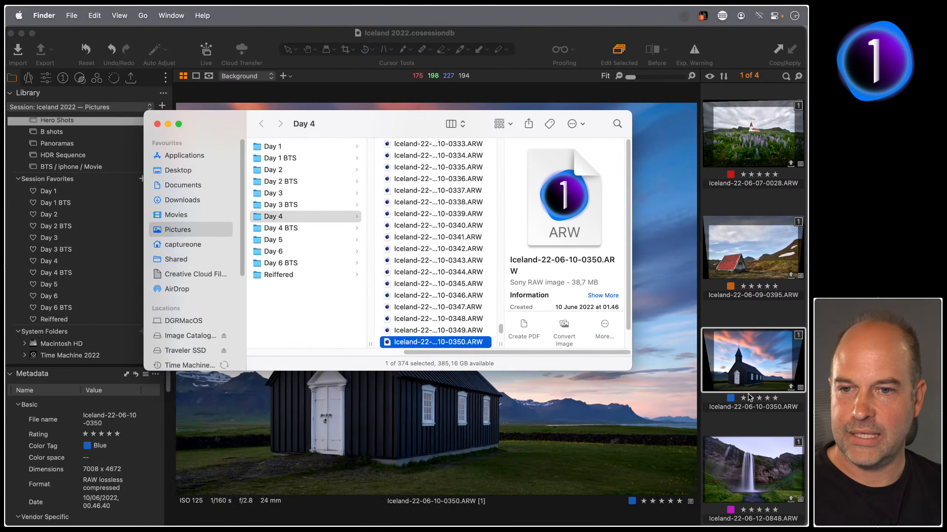
# Reveal Iceland-22-06-12-0848.ARW in Finder to check its source folder, and close both Finder windows
pyautogui.click(749, 472)
pyautogui.rightClick(749, 473)
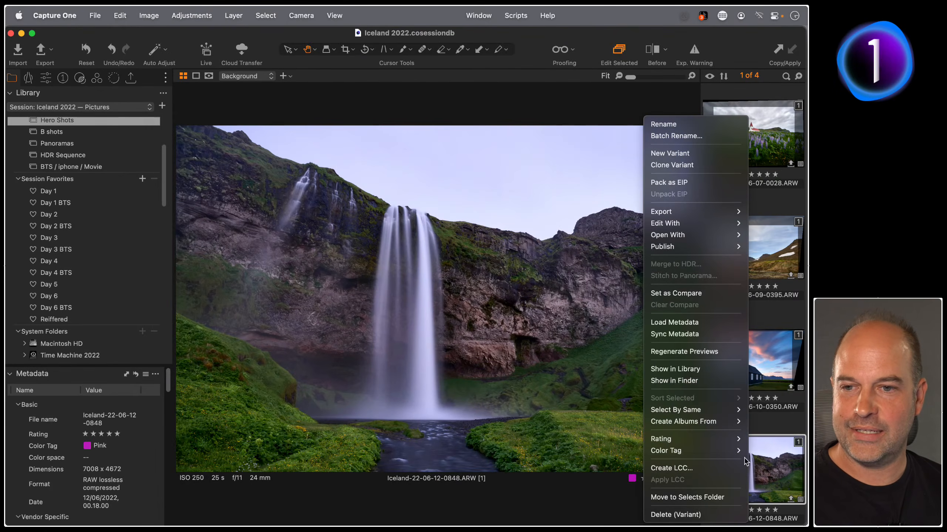
pyautogui.click(677, 382)
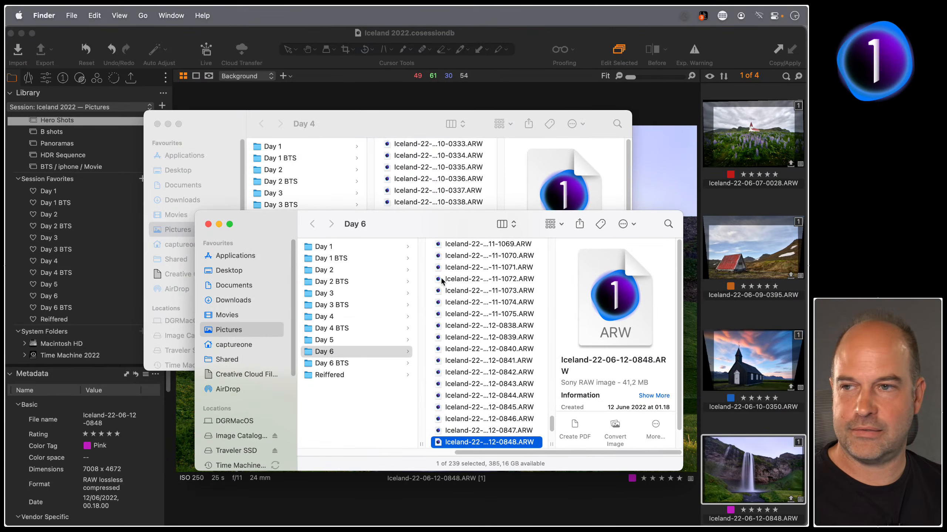
pyautogui.click(208, 224)
pyautogui.click(157, 124)
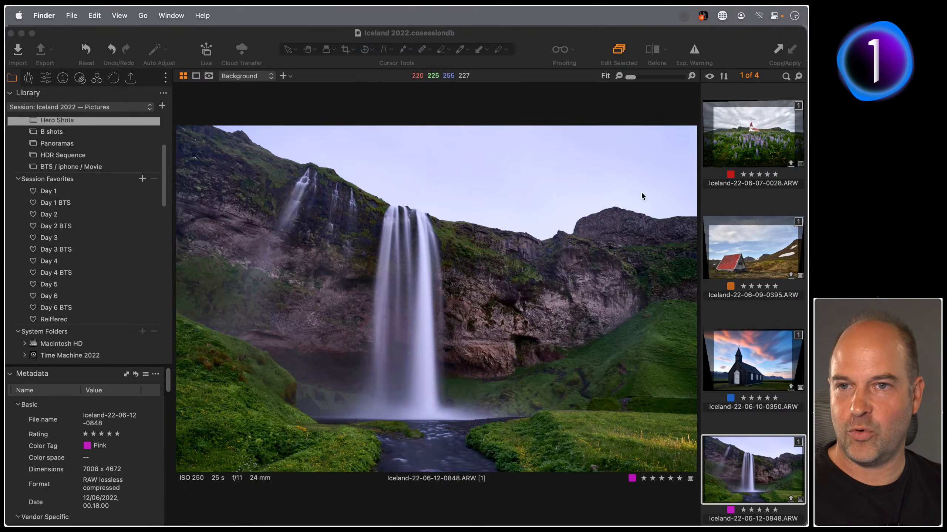
# Reveal the red-roofed hut image Iceland-22-06-09-0395.ARW in Finder, check its source folder and close the window
pyautogui.click(753, 151)
pyautogui.click(745, 242)
pyautogui.rightClick(742, 259)
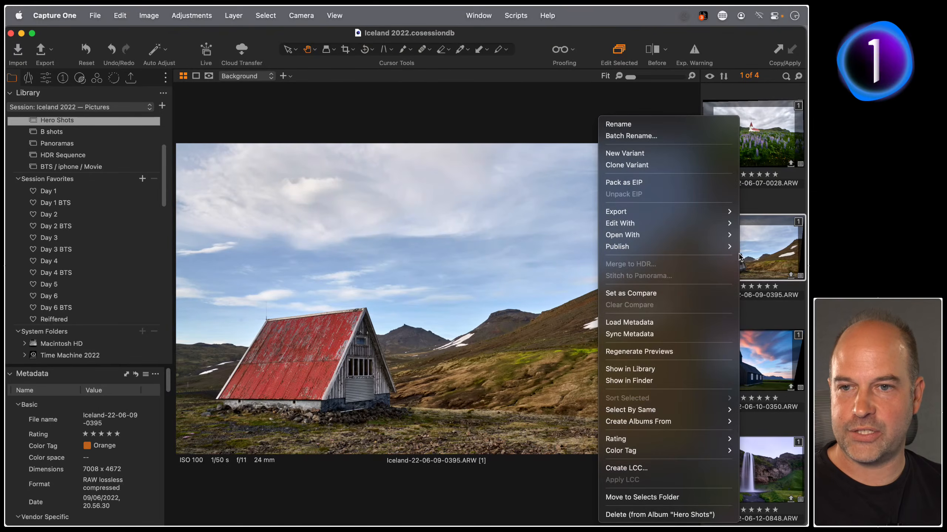
pyautogui.click(648, 382)
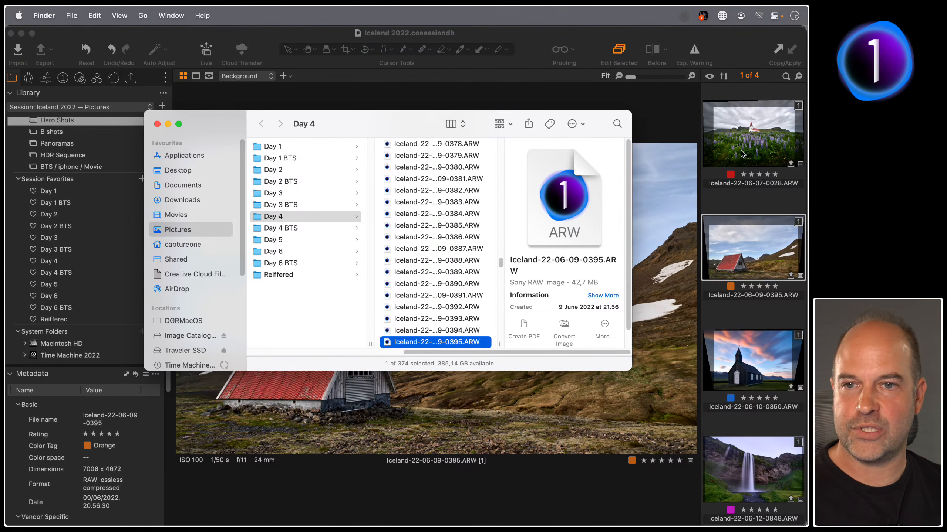
pyautogui.click(157, 124)
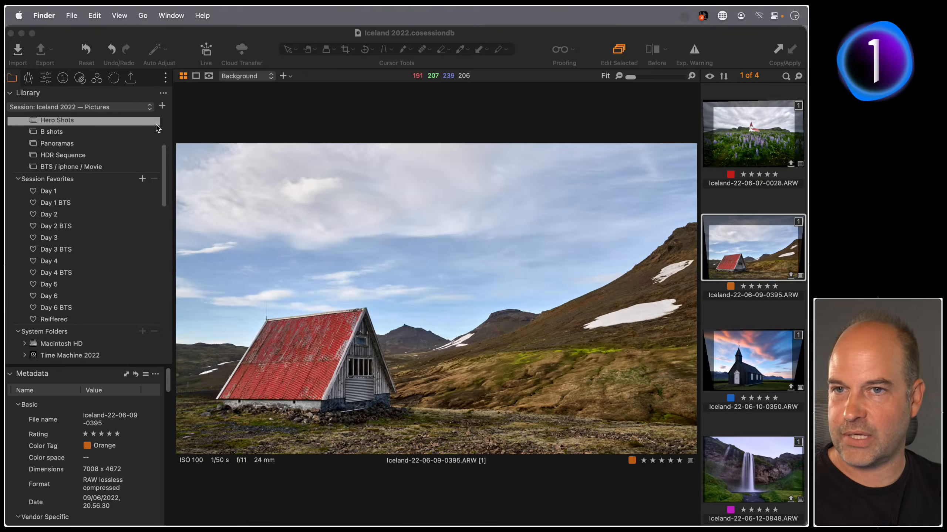
# Select all four hero shots, reopen the export dialog and review the Instagram and JPEG - Full size, highest quality recipes
pyautogui.click(761, 157)
pyautogui.keyDown('shift'); pyautogui.click(759, 463); pyautogui.keyUp('shift')
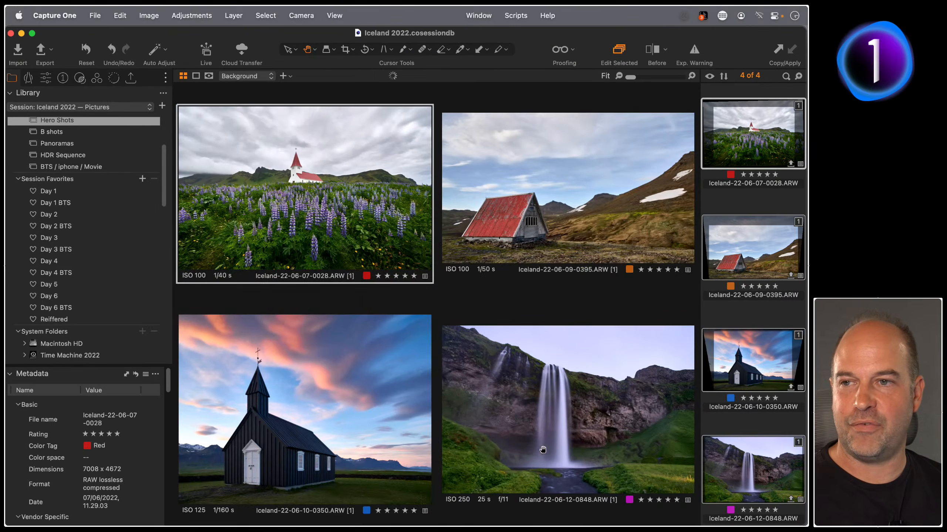
pyautogui.click(43, 59)
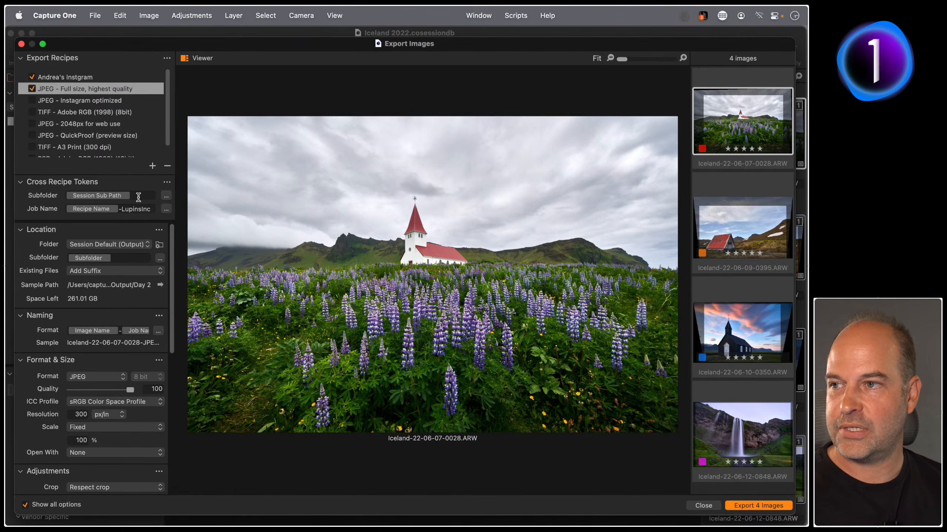
pyautogui.moveTo(72, 89)
pyautogui.mouseDown()
pyautogui.moveTo(77, 104)
pyautogui.moveTo(74, 83)
pyautogui.mouseUp()
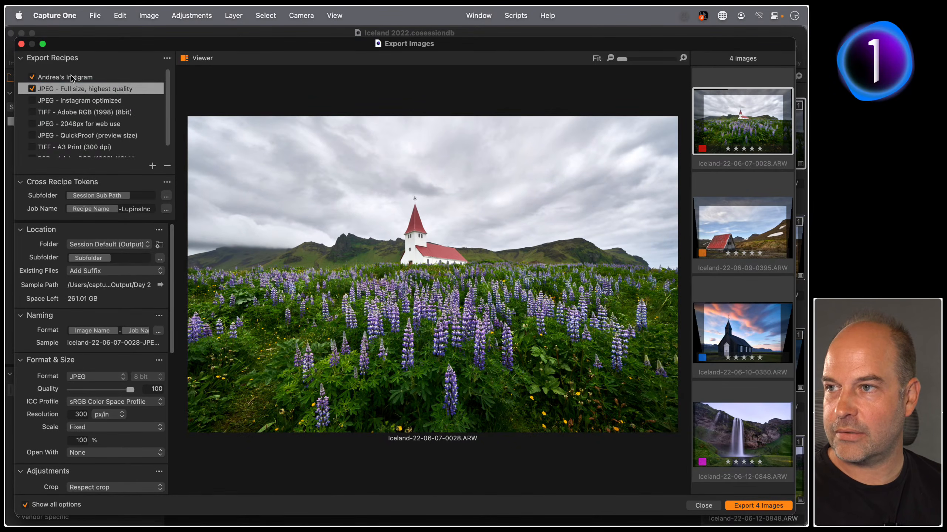
pyautogui.click(78, 77)
pyautogui.click(75, 90)
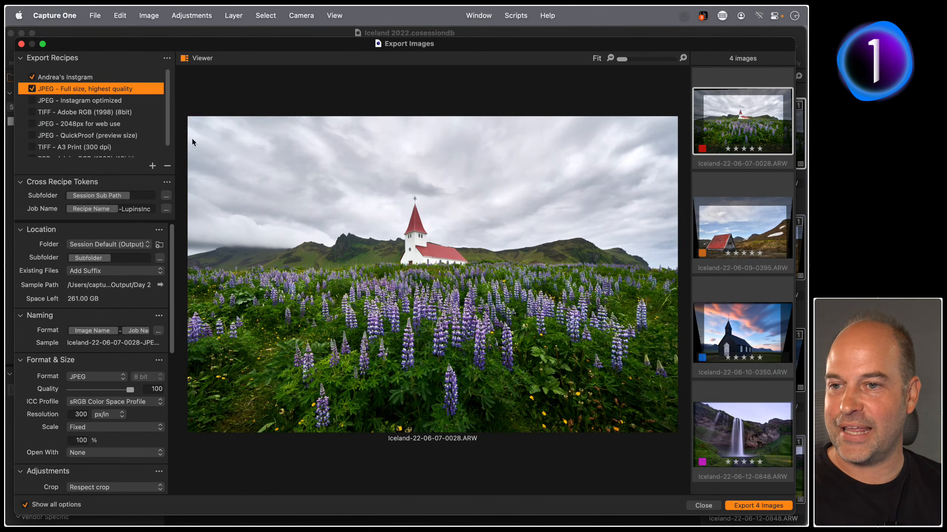
# In a new Finder window, delete the two recipe folders inside Pictures/Iceland 2022/Output
pyautogui.press('super+Tab')
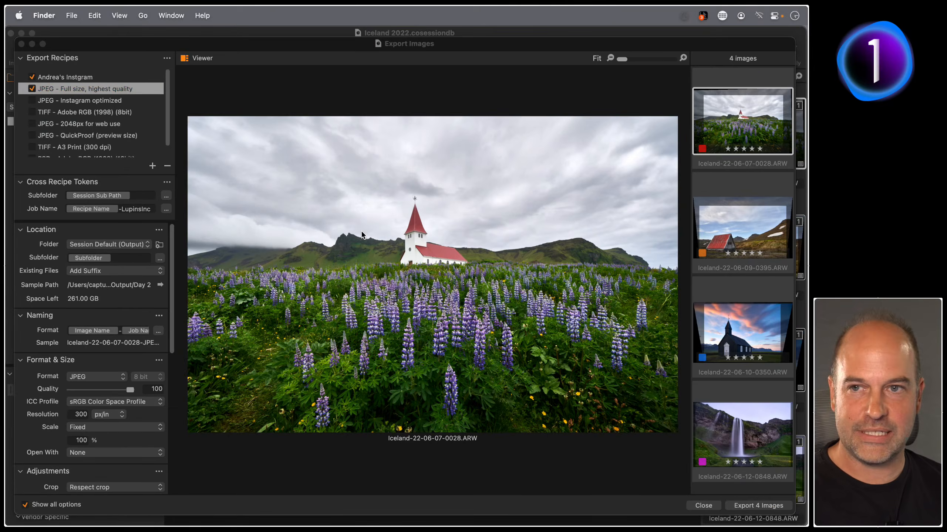
pyautogui.press('super+n')
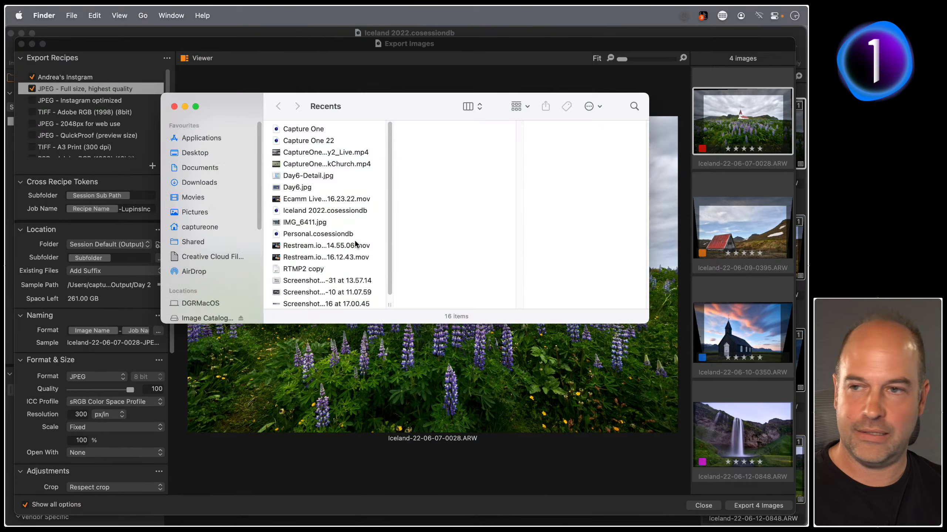
pyautogui.click(213, 169)
pyautogui.click(201, 211)
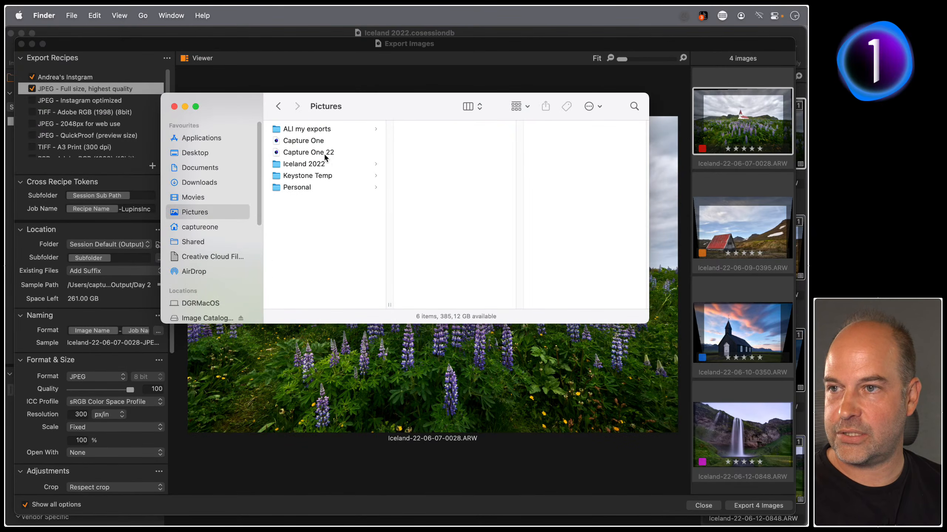
pyautogui.click(317, 165)
pyautogui.click(442, 151)
pyautogui.moveTo(525, 189); pyautogui.dragTo(528, 117)
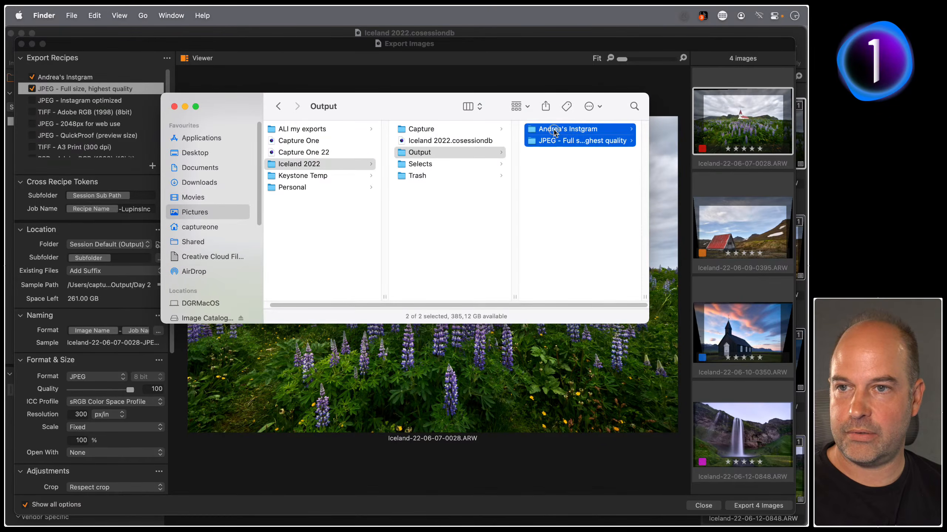
pyautogui.press('super+BackSpace')
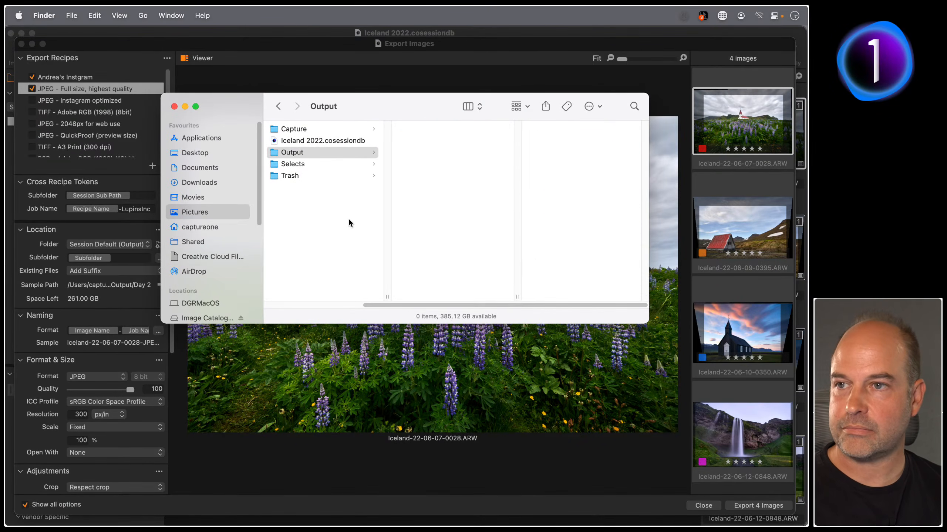
# Switch back to Capture One and export the four images with both enabled recipes
pyautogui.press('super+Tab')
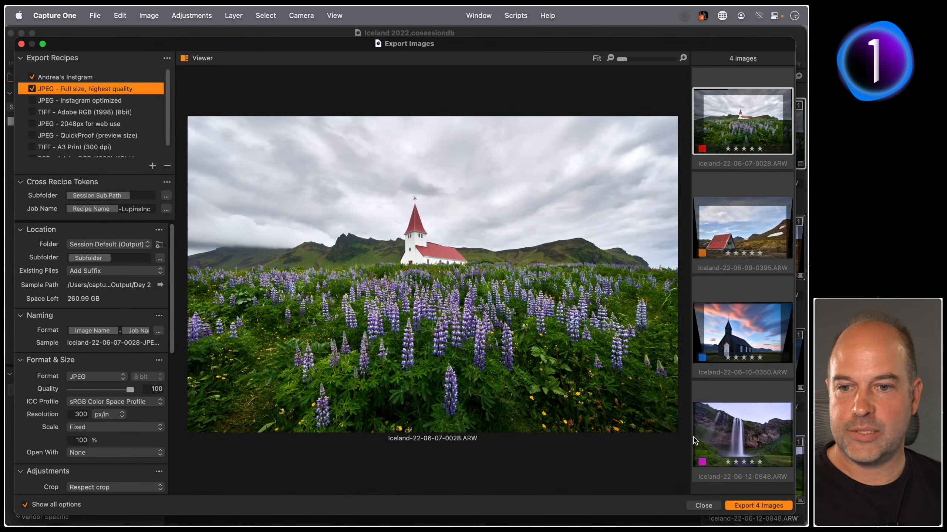
pyautogui.click(758, 506)
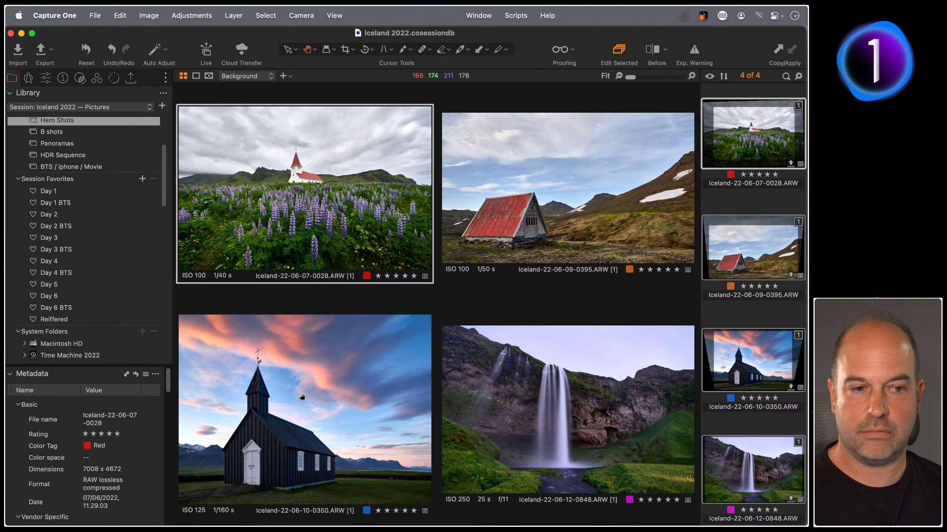
# Switch to Finder, check the exported files in the Day 2, Day 4 and Day 6 Output folders, and return to Capture One
pyautogui.press('super+Tab')
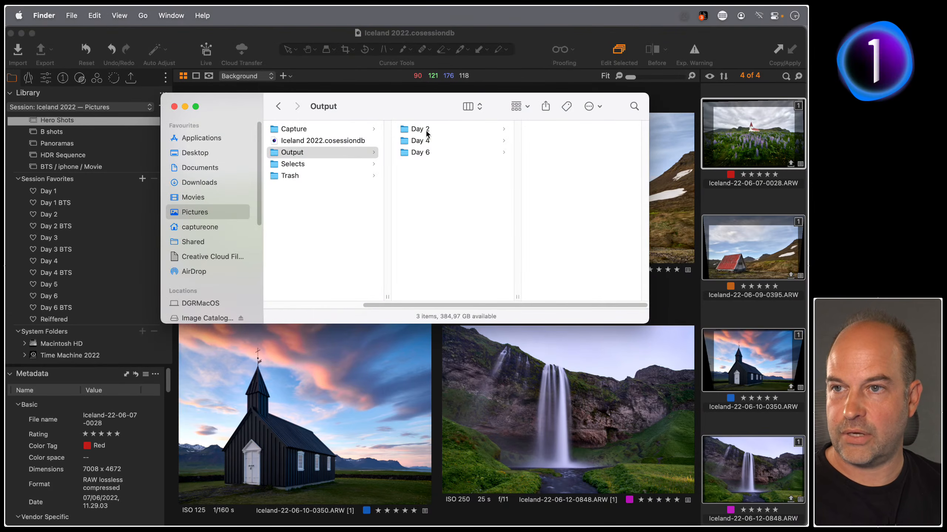
pyautogui.click(423, 130)
pyautogui.click(426, 142)
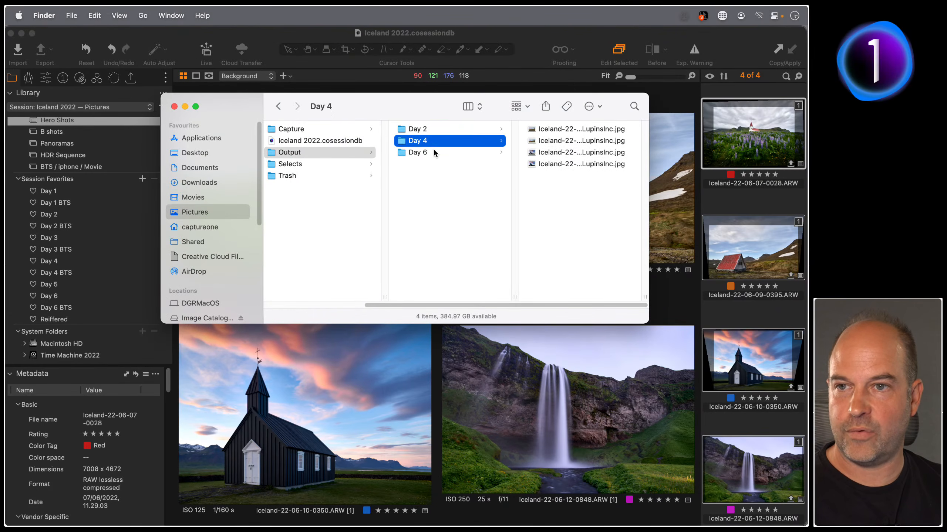
pyautogui.click(434, 153)
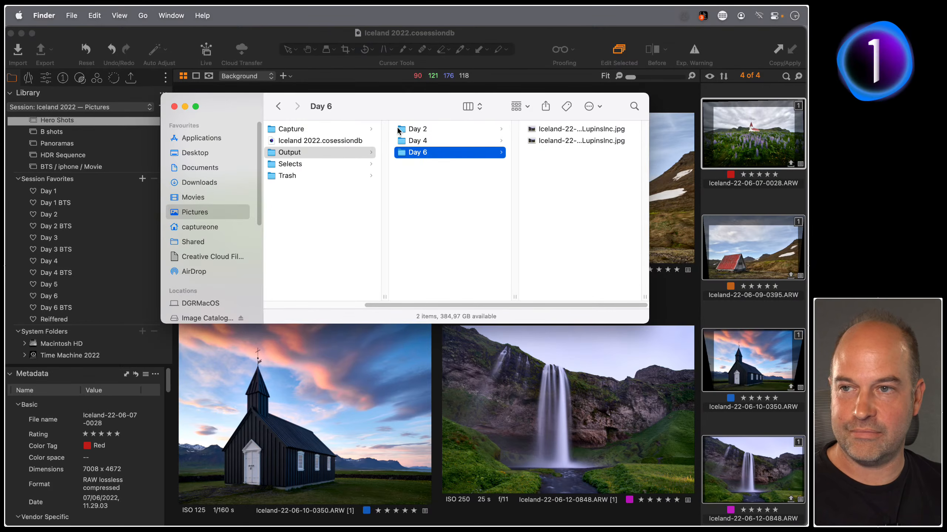
pyautogui.click(294, 130)
pyautogui.click(324, 153)
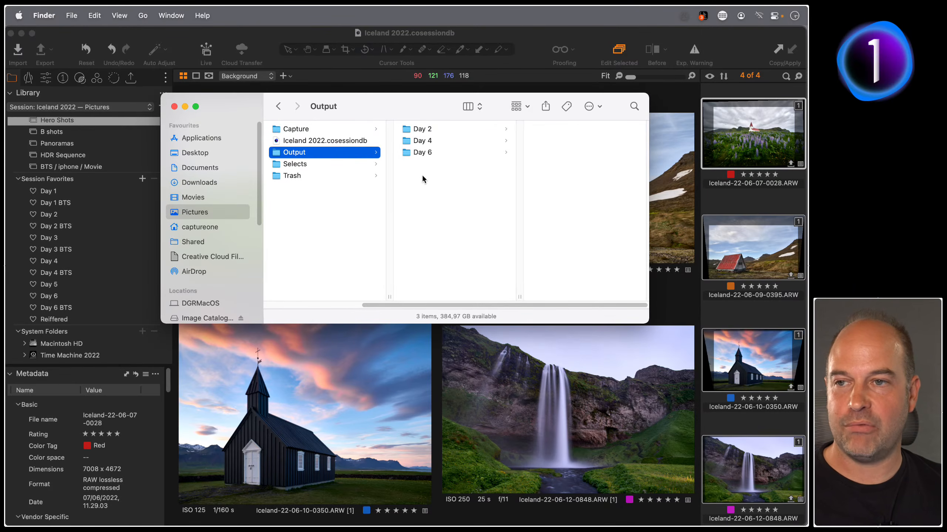
pyautogui.click(670, 315)
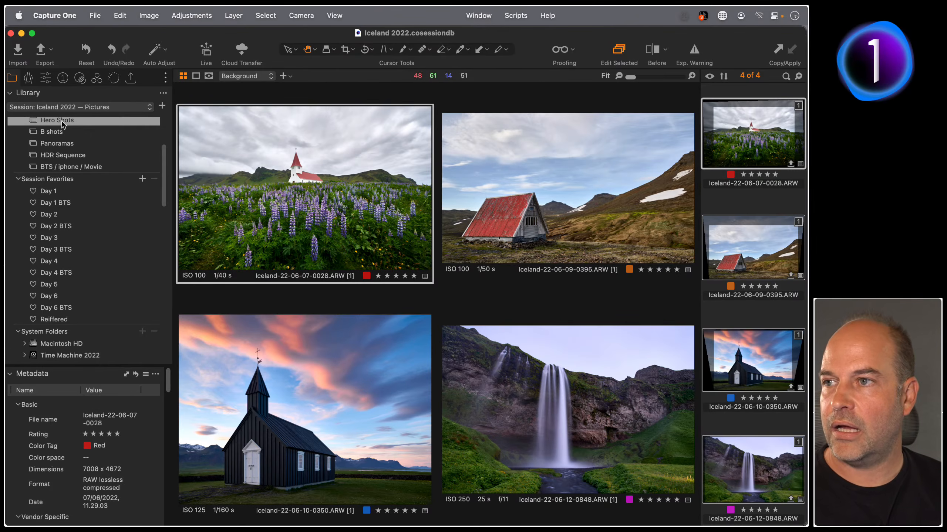
# Reopen the export dialog, browse the tokens available for the cross recipe Subfolder, and leave the token editor without changes
pyautogui.click(45, 52)
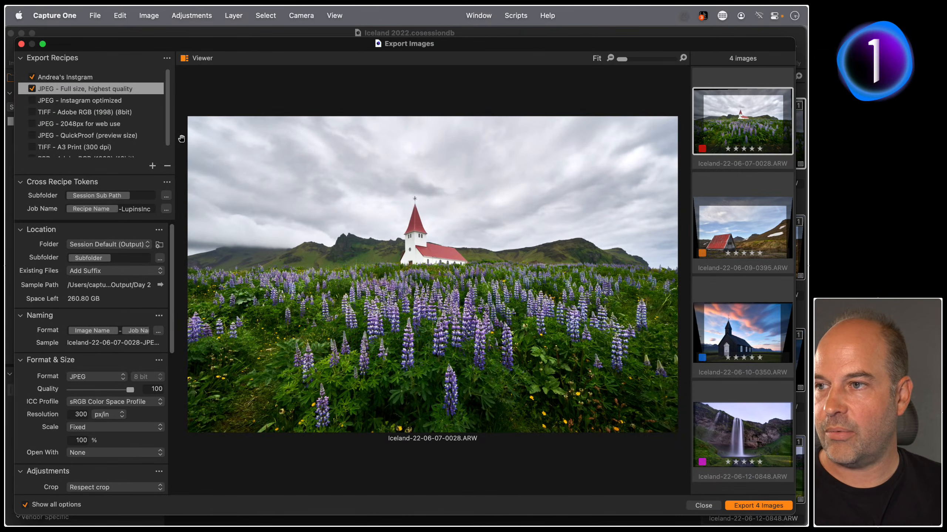
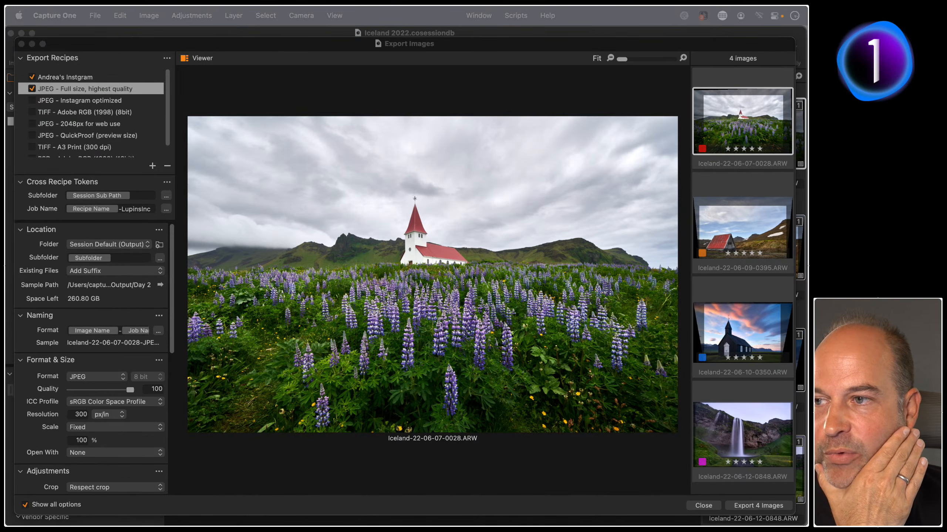
pyautogui.click(167, 196)
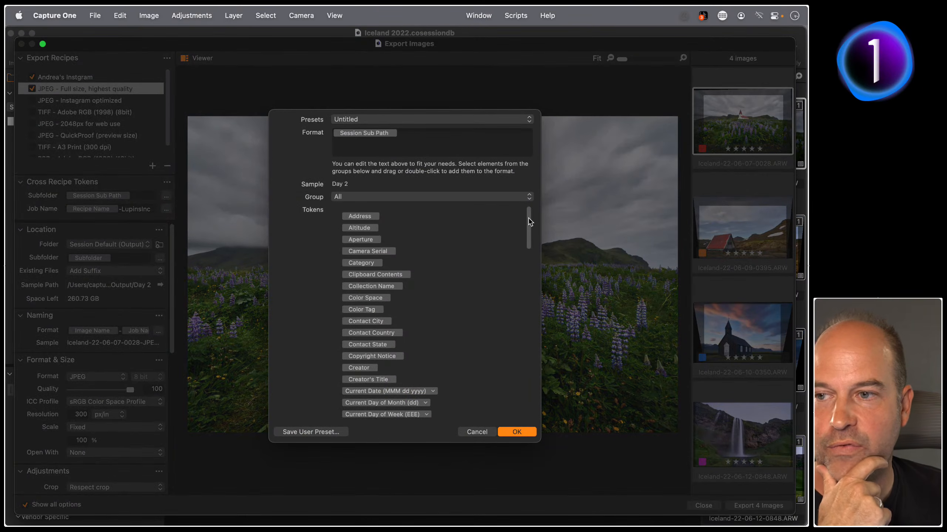
pyautogui.click(528, 228)
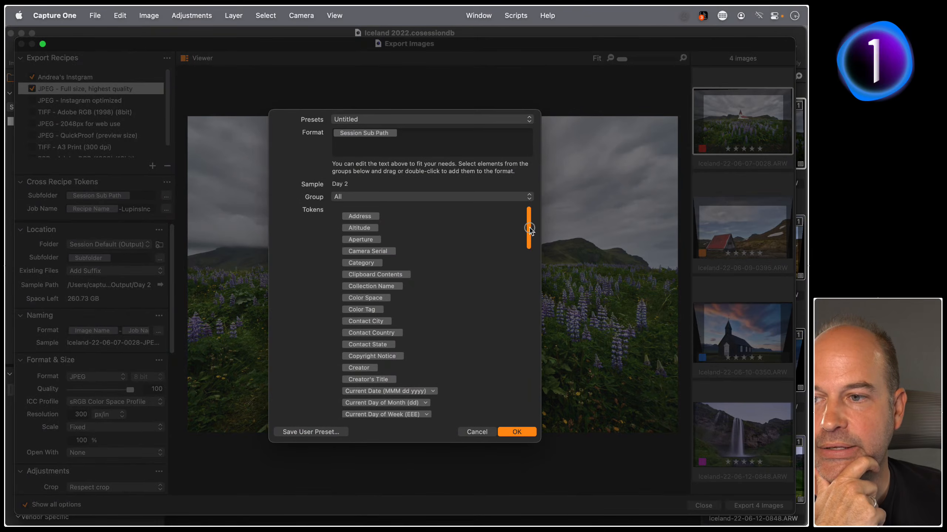
pyautogui.moveTo(528, 228); pyautogui.dragTo(529, 258)
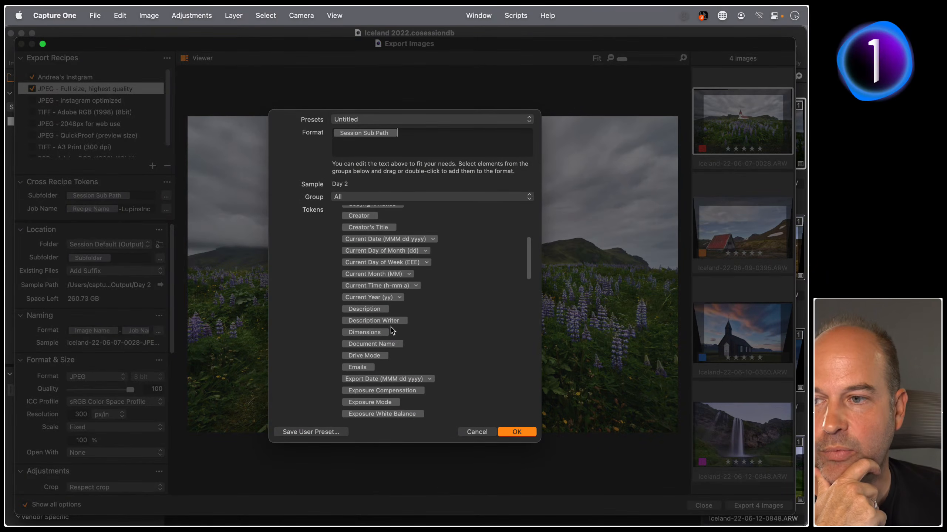
pyautogui.click(382, 347)
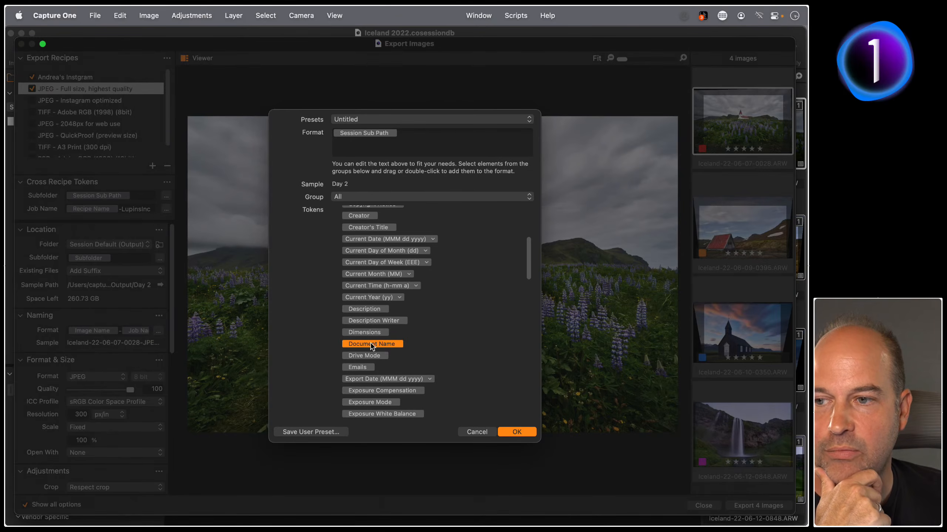
pyautogui.scroll(-1, 527, 265)
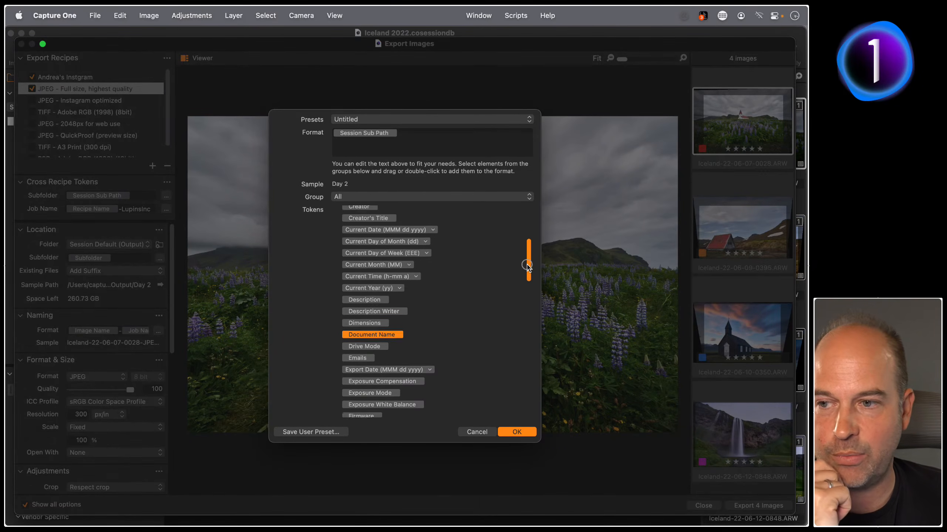
pyautogui.moveTo(527, 266); pyautogui.dragTo(532, 298)
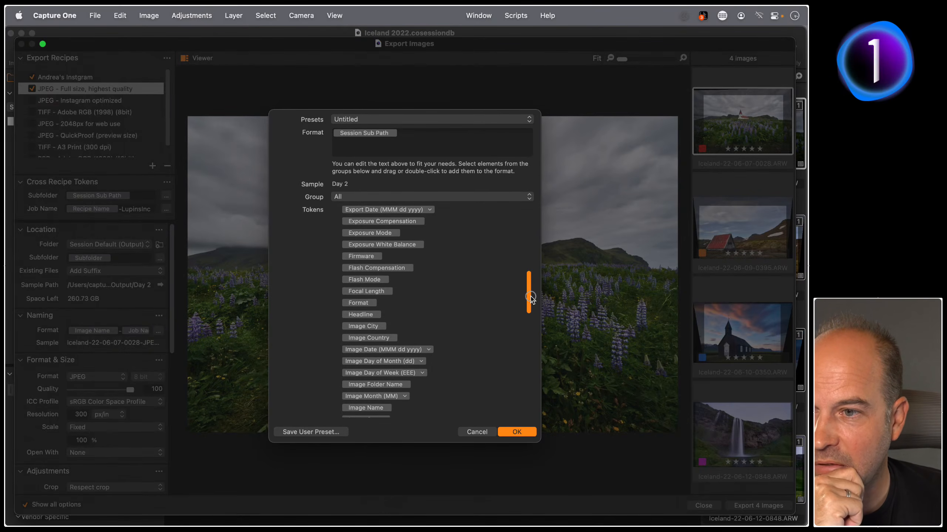
pyautogui.click(477, 432)
# Review the Collection Name and Image Folder Name tokens for the Location Subfolder and cancel the token editor
pyautogui.click(160, 259)
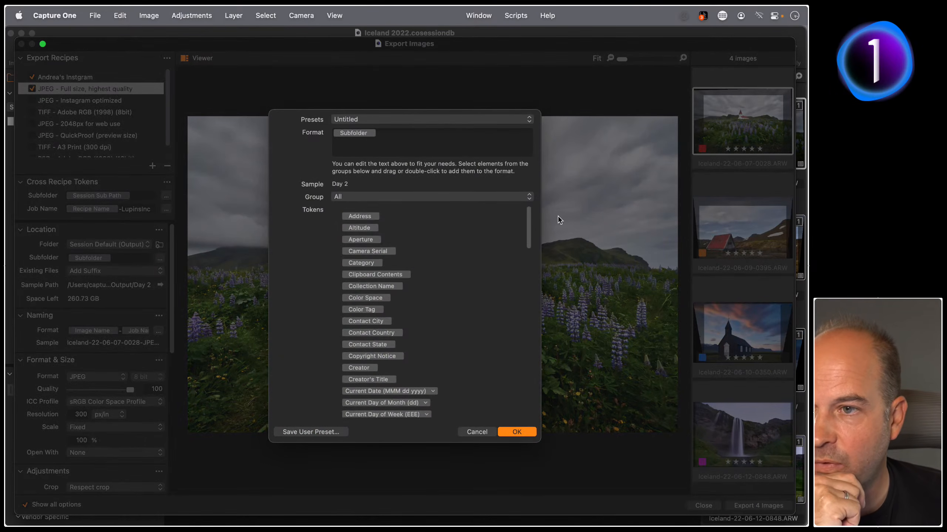
pyautogui.moveTo(527, 221); pyautogui.dragTo(528, 226)
pyautogui.click(378, 269)
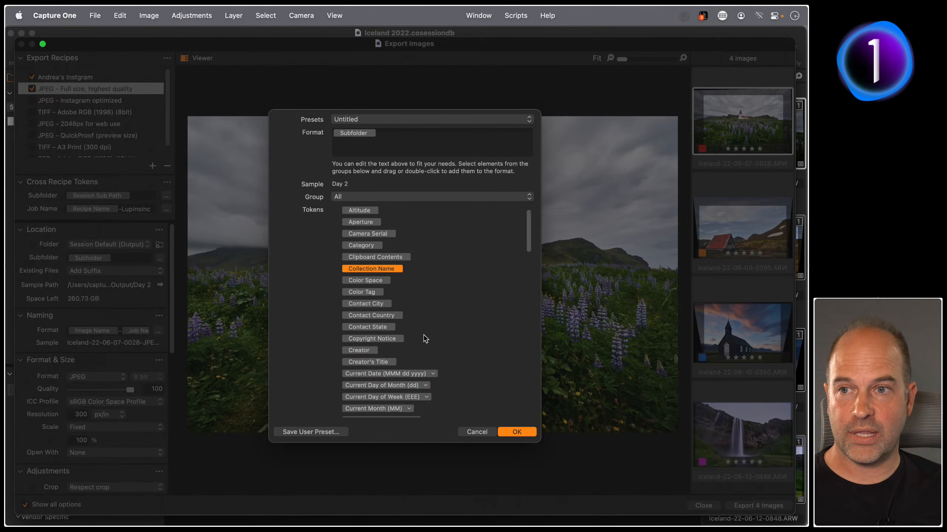
pyautogui.moveTo(527, 234); pyautogui.dragTo(527, 307)
pyautogui.click(391, 329)
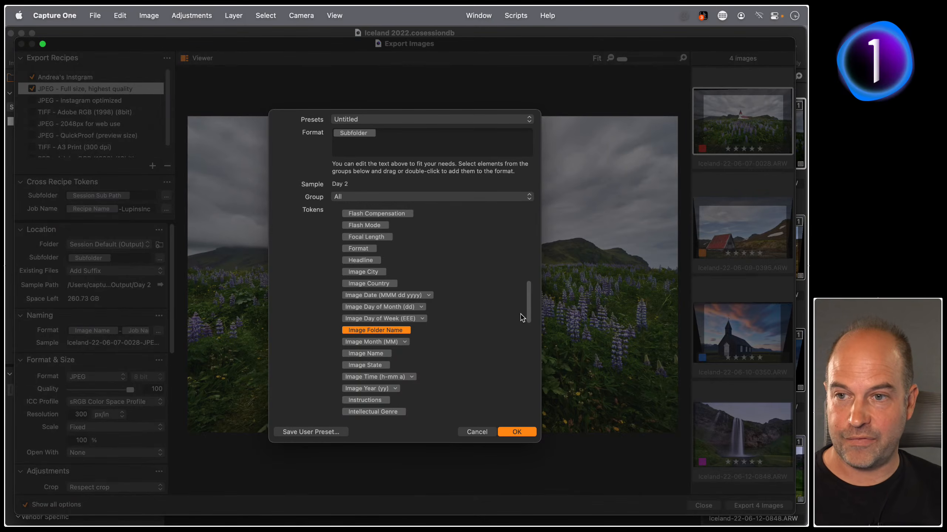
pyautogui.moveTo(529, 311); pyautogui.dragTo(527, 319)
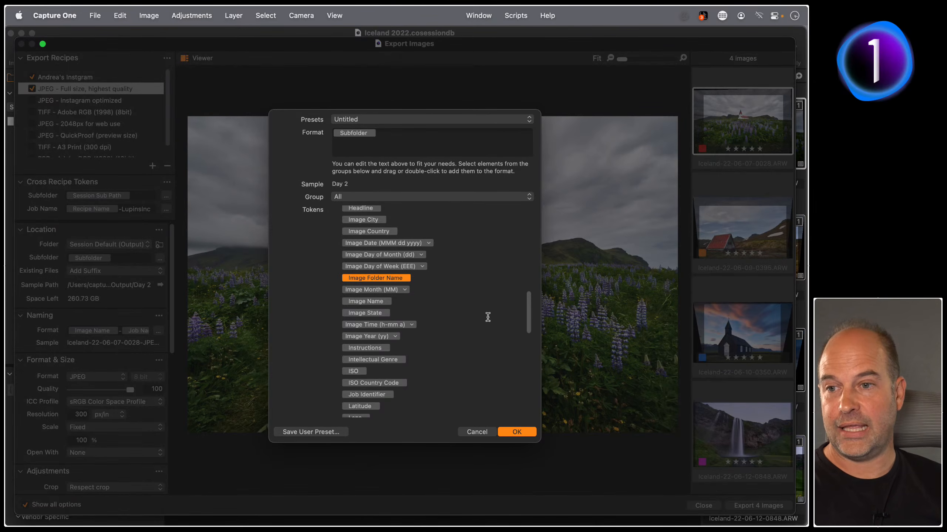
pyautogui.click(477, 431)
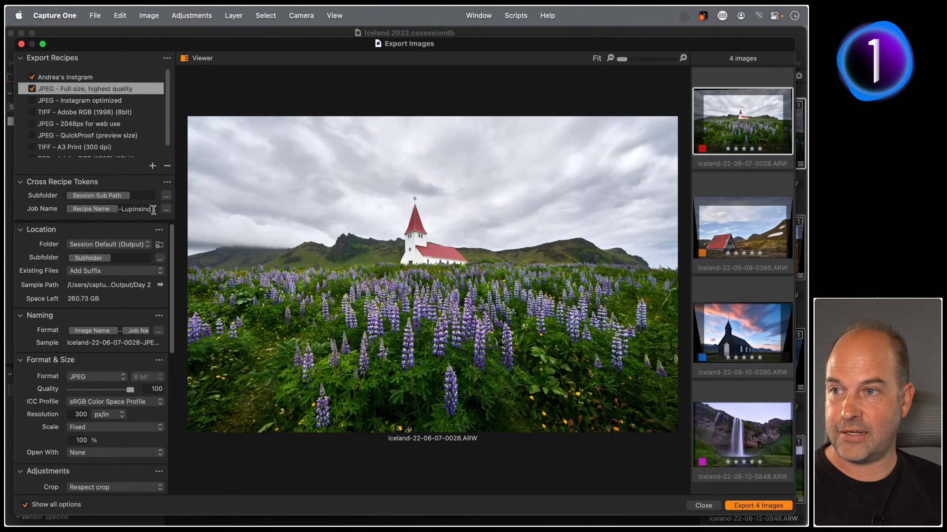
# Replace the text after the Recipe Name token in the cross recipe Job Name with the Job Identifier token
pyautogui.moveTo(152, 210); pyautogui.dragTo(122, 210)
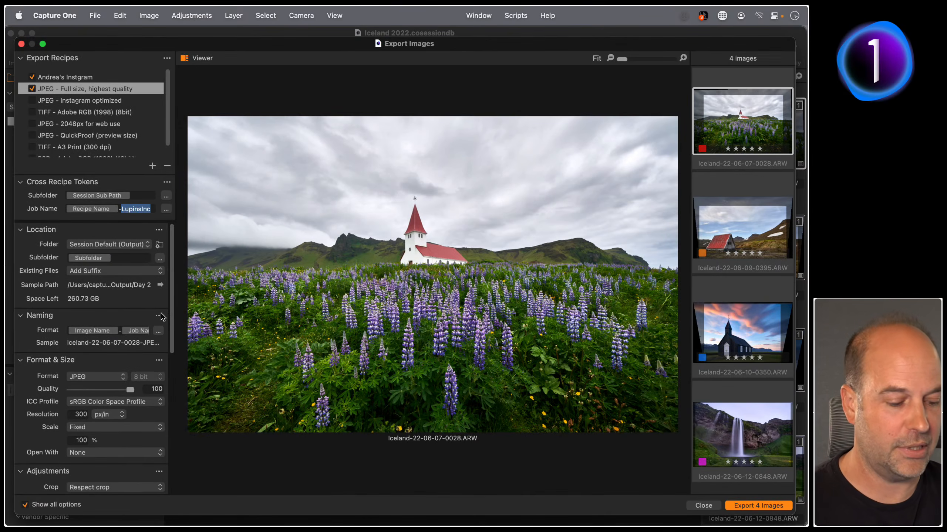
pyautogui.write('Job')
pyautogui.press('Down')
pyautogui.press('Return')
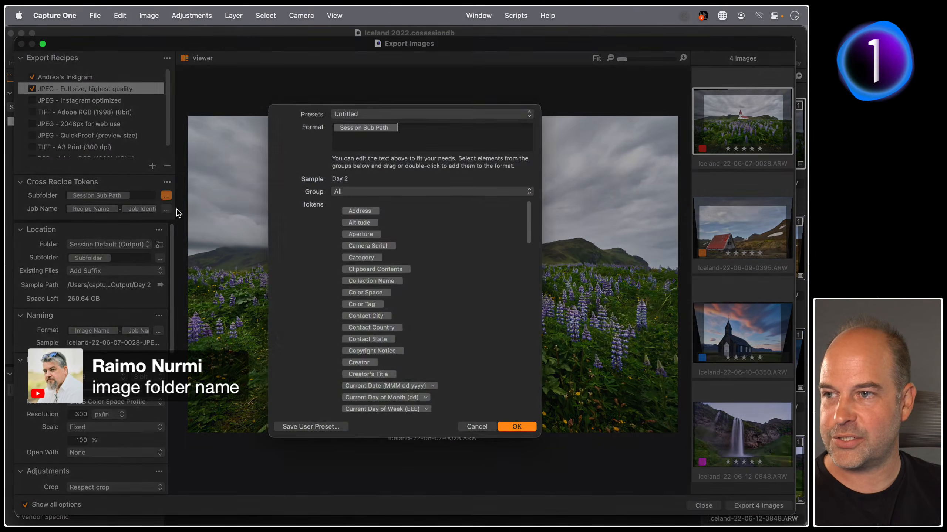
# Examine the full token list for the cross recipe Subfolder through Variant Position, cancel the token editor and close the export dialog
pyautogui.scroll(-5, 482, 336)
pyautogui.scroll(-5, 471, 304)
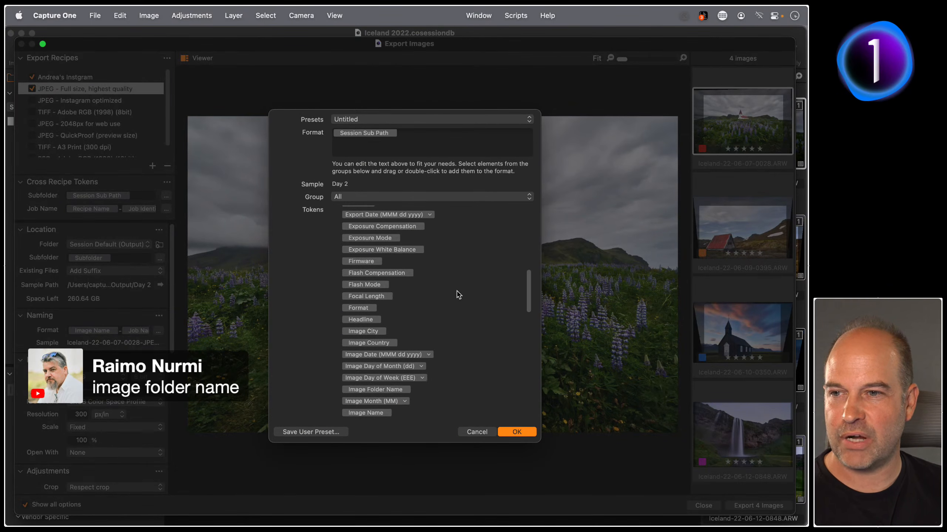
pyautogui.moveTo(369, 309); pyautogui.dragTo(401, 323)
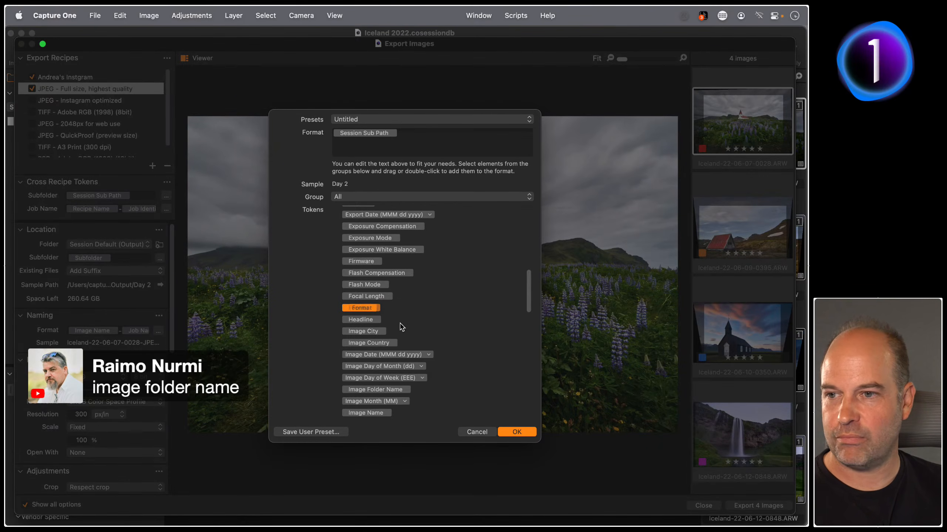
pyautogui.scroll(-5, 409, 324)
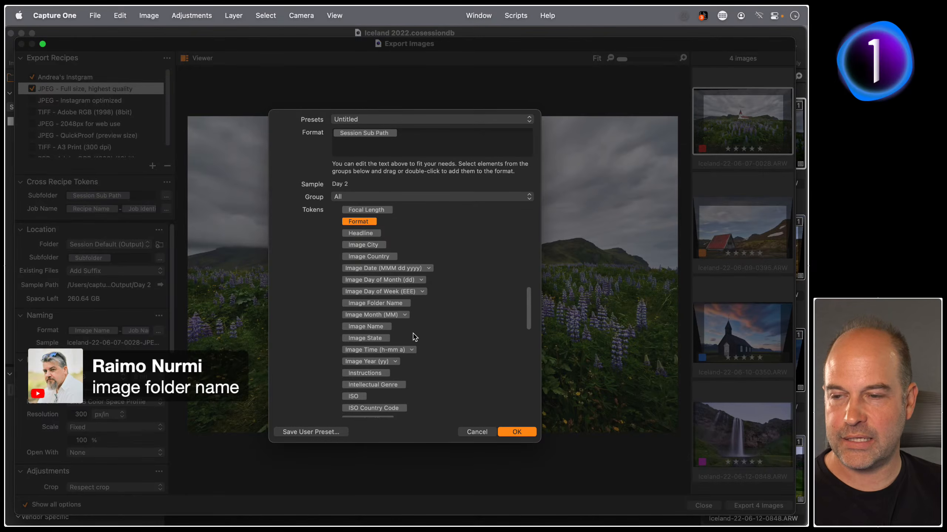
pyautogui.scroll(-4, 412, 337)
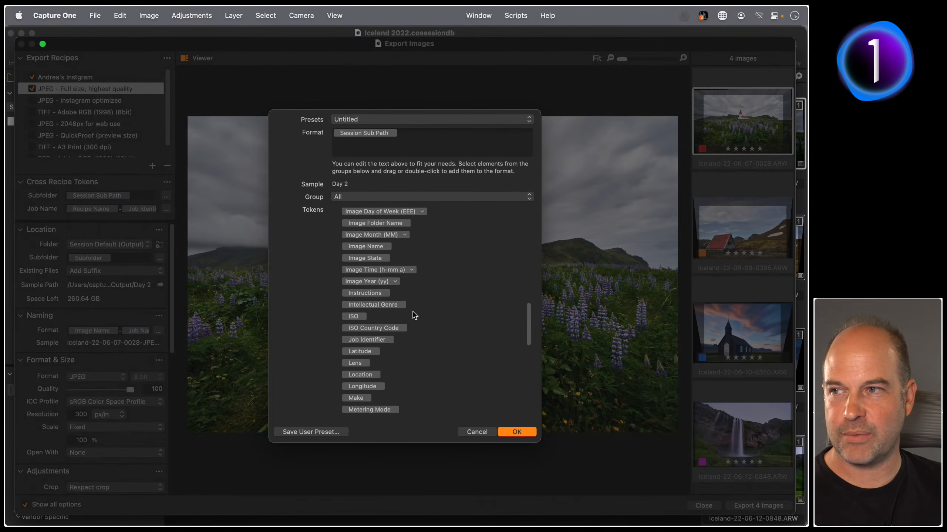
pyautogui.scroll(-4, 419, 320)
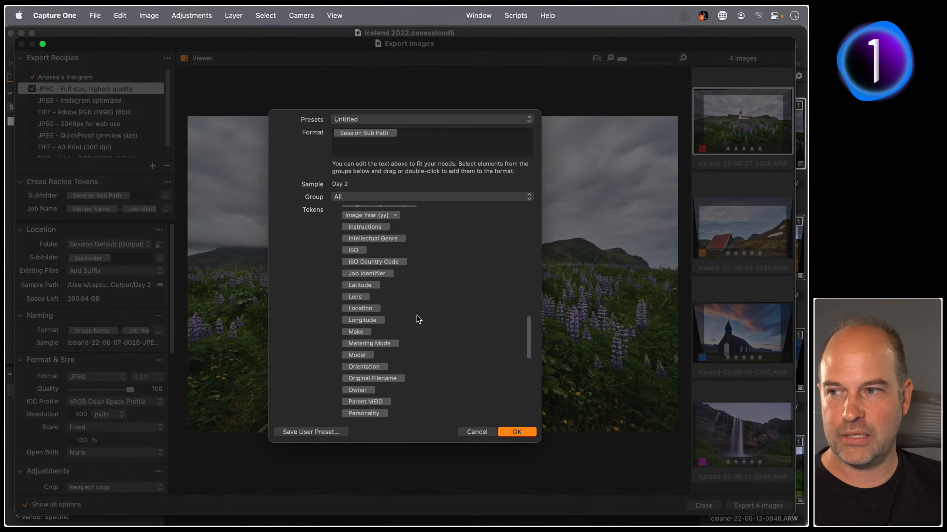
pyautogui.scroll(-5, 419, 320)
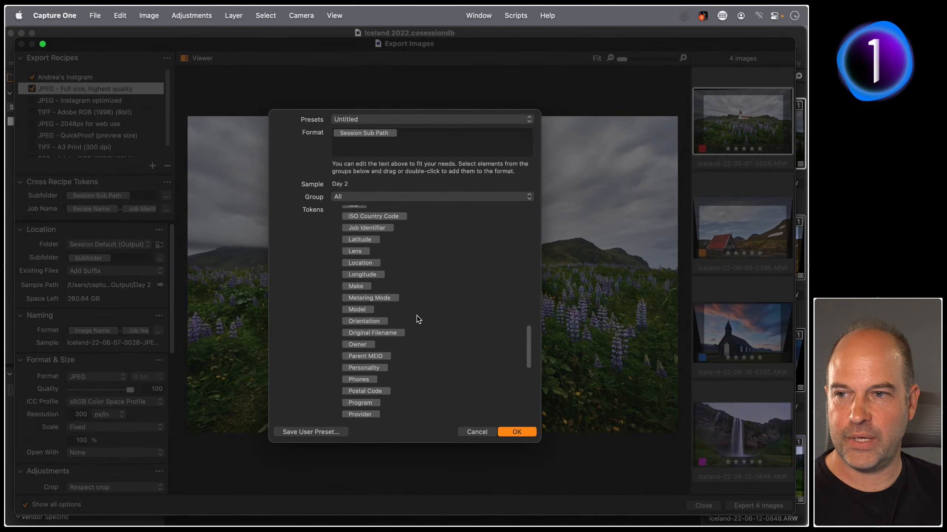
pyautogui.scroll(-3, 418, 320)
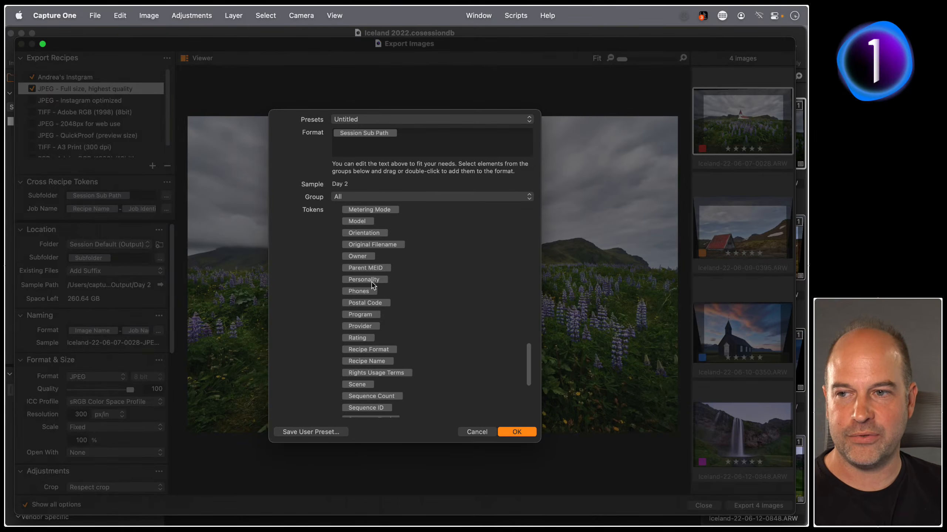
pyautogui.scroll(-9, 398, 376)
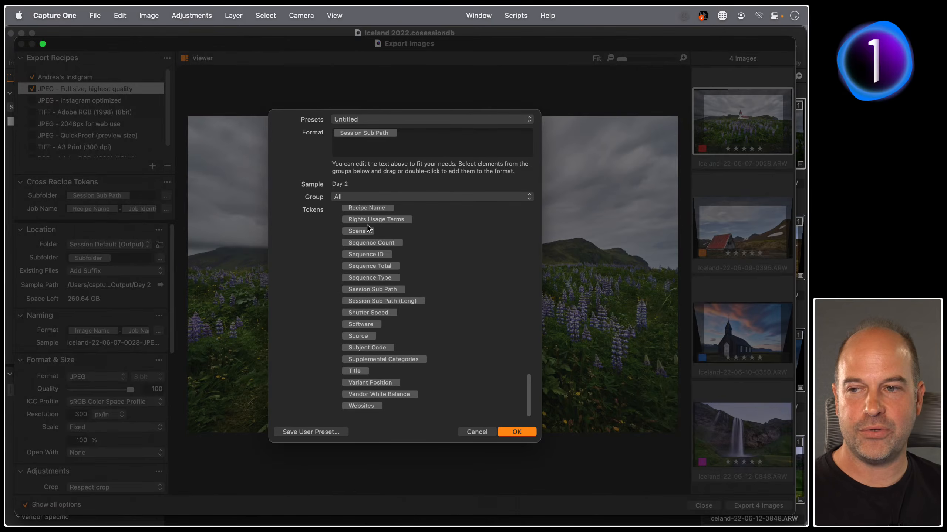
pyautogui.moveTo(389, 385); pyautogui.dragTo(426, 382)
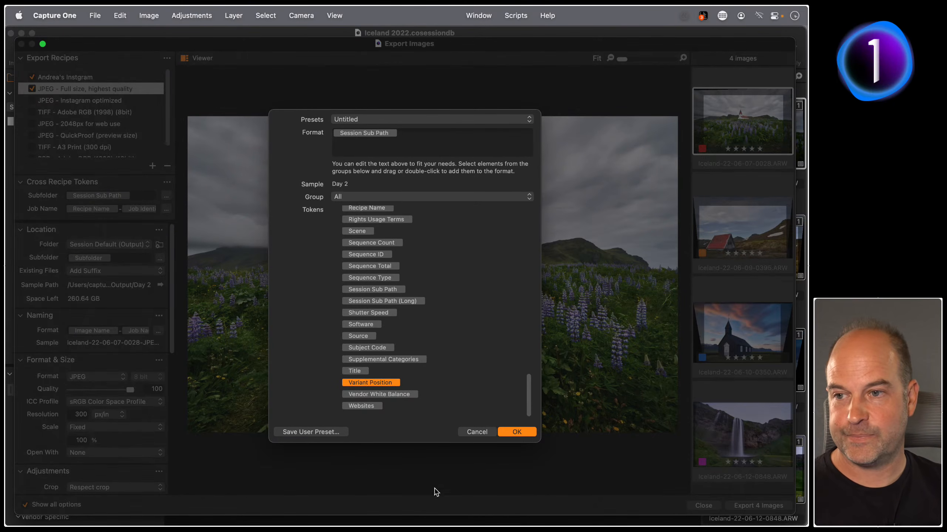
pyautogui.click(477, 432)
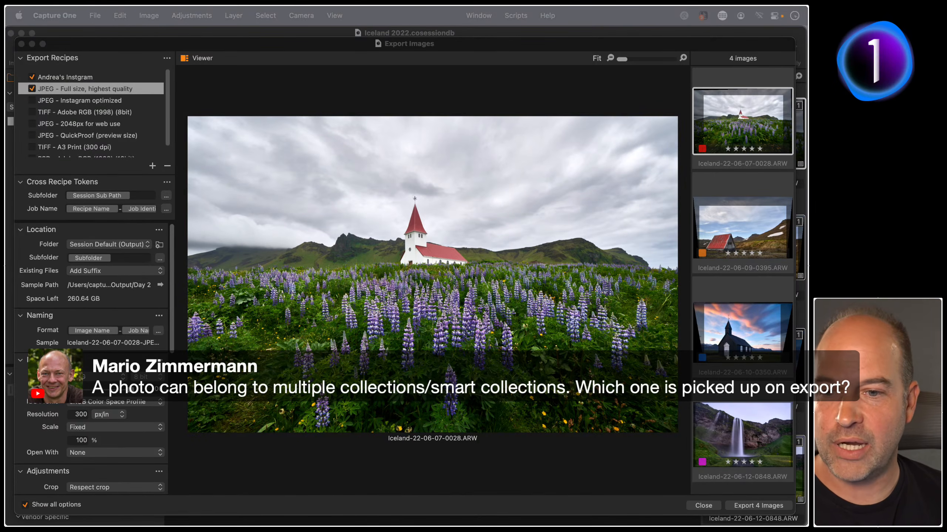
pyautogui.click(703, 505)
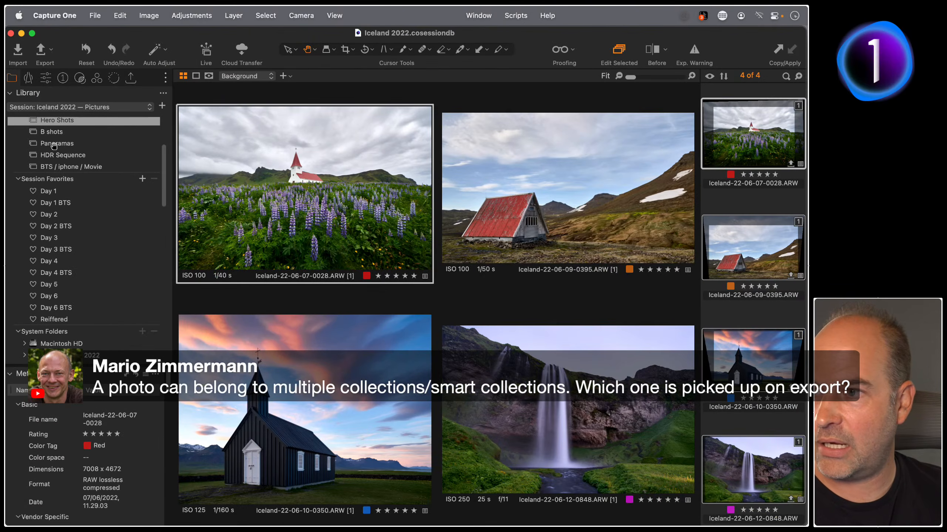
# Decline enabling Dictation and reveal the red-roofed church image Iceland-22-06-07-0028.ARW from the Hero Shots album in Finder
pyautogui.scroll(5, 166, 171)
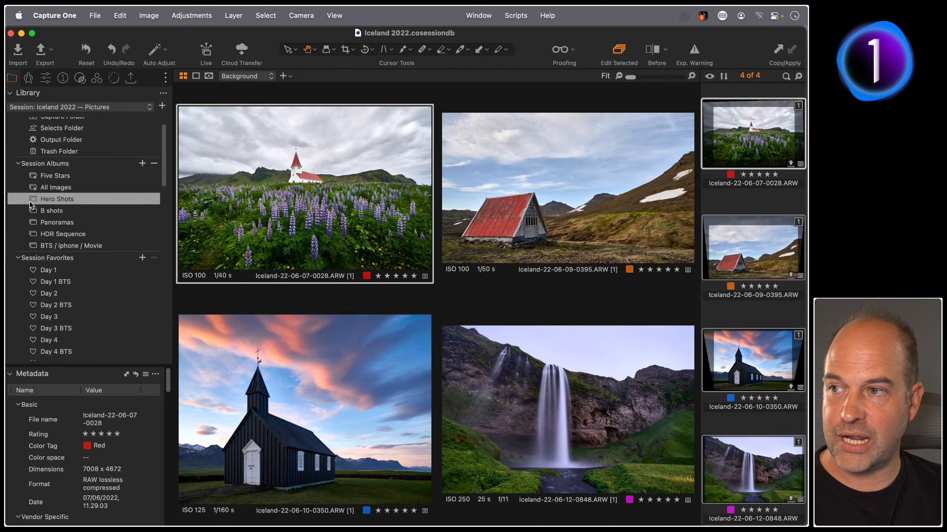
pyautogui.rightClick(751, 141)
pyautogui.click(702, 190)
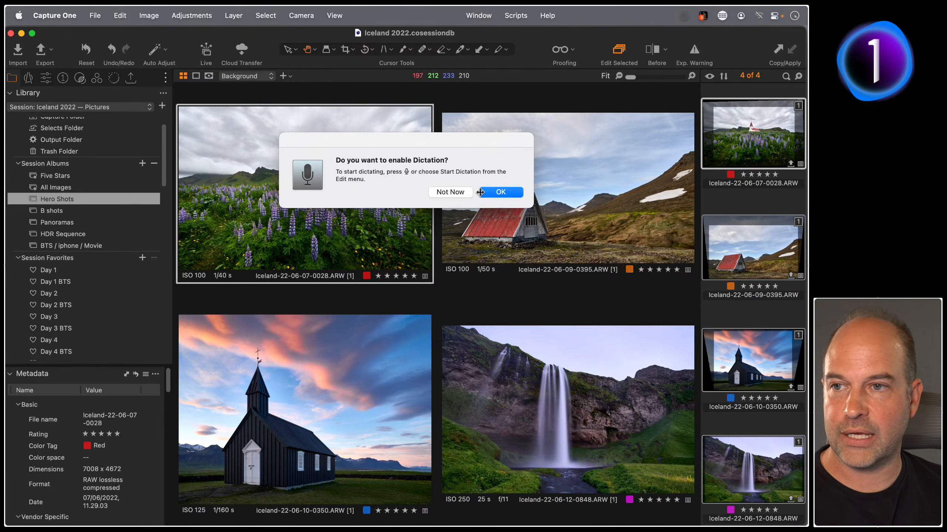
pyautogui.click(456, 192)
pyautogui.rightClick(605, 180)
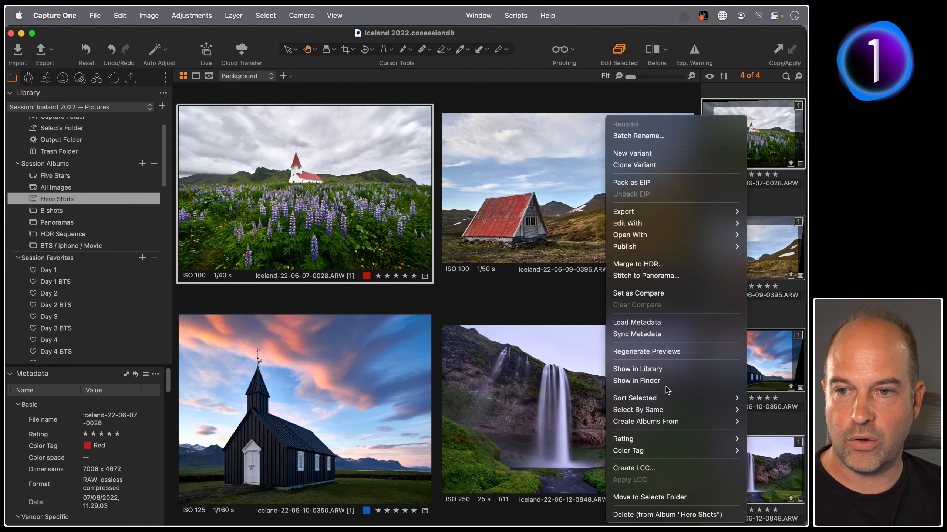
pyautogui.click(653, 382)
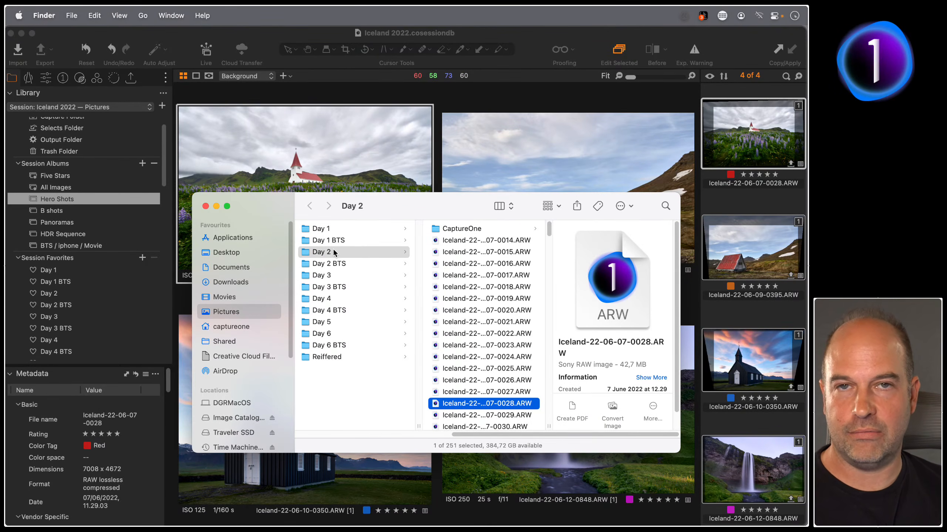
# Open the Five Stars album in Capture One, reveal Iceland-22-06-07-0028.ARW in Finder to check its folder, and return to the session
pyautogui.click(175, 168)
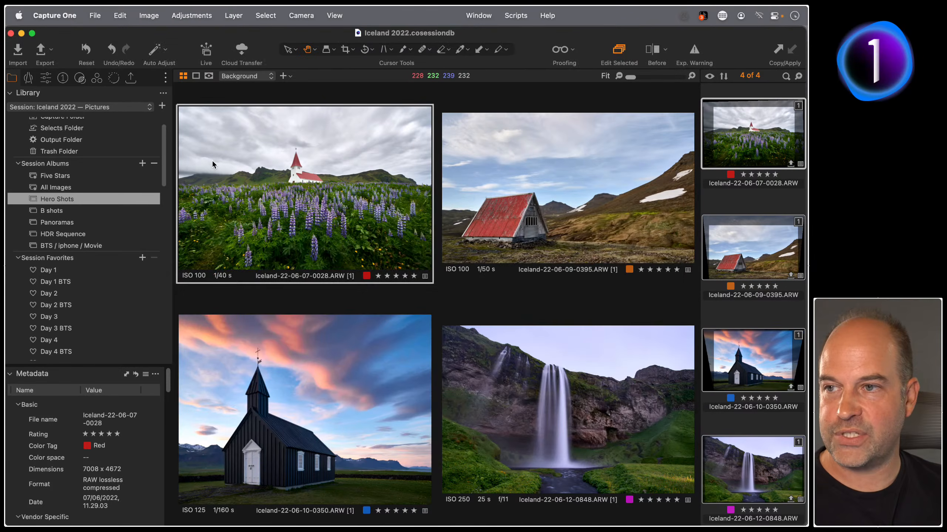
pyautogui.click(59, 178)
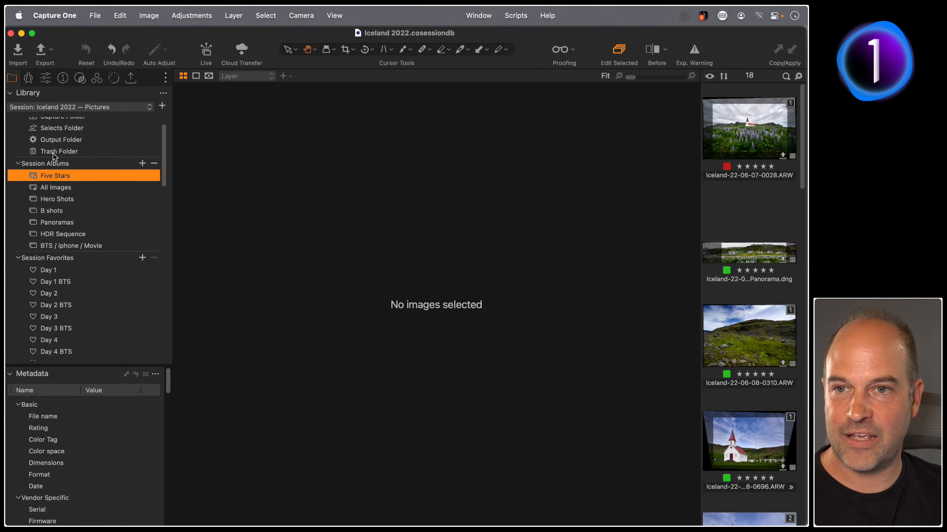
pyautogui.click(750, 153)
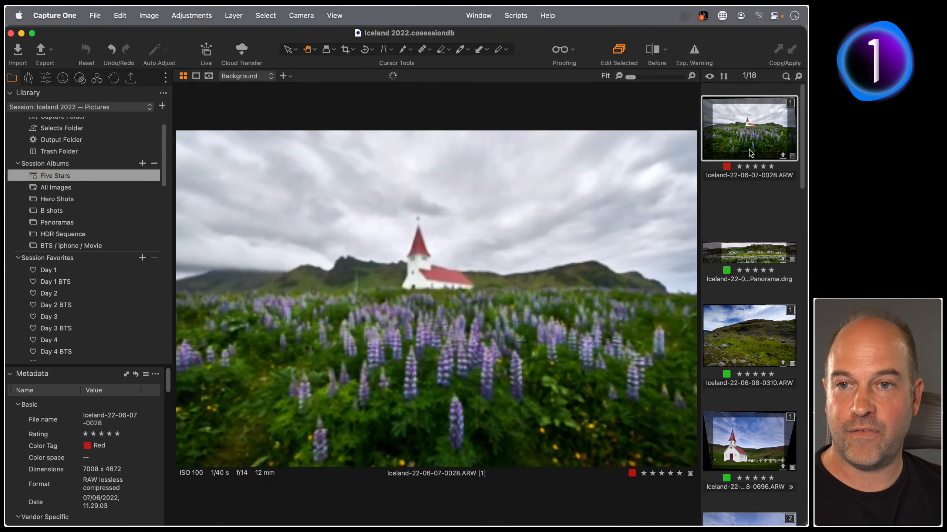
pyautogui.rightClick(744, 120)
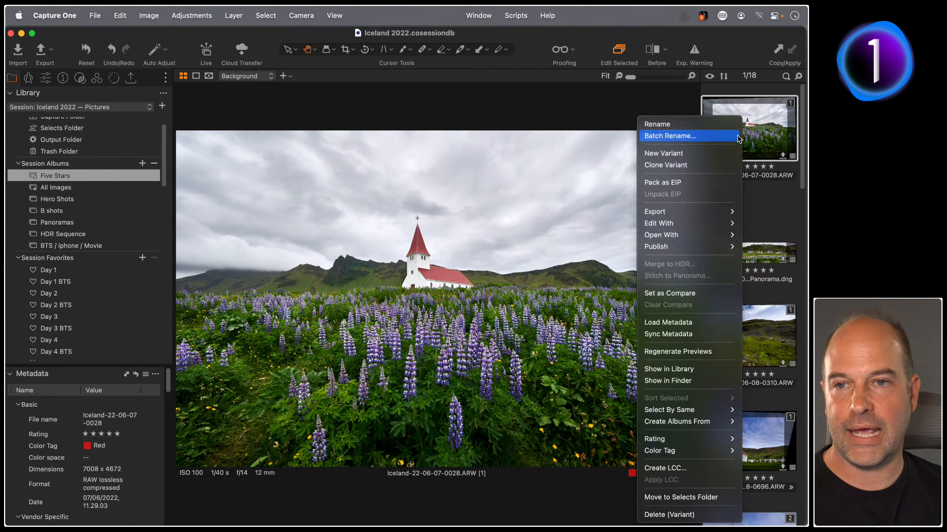
pyautogui.click(667, 380)
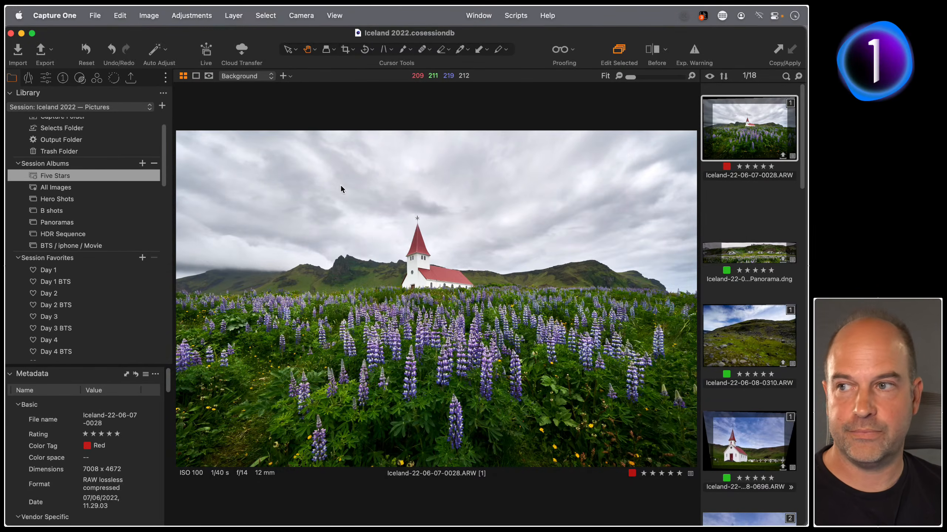
pyautogui.click(340, 185)
# Open the Hero Shots album and select only the black church image, Iceland-22-06-10-0350.ARW
pyautogui.click(74, 197)
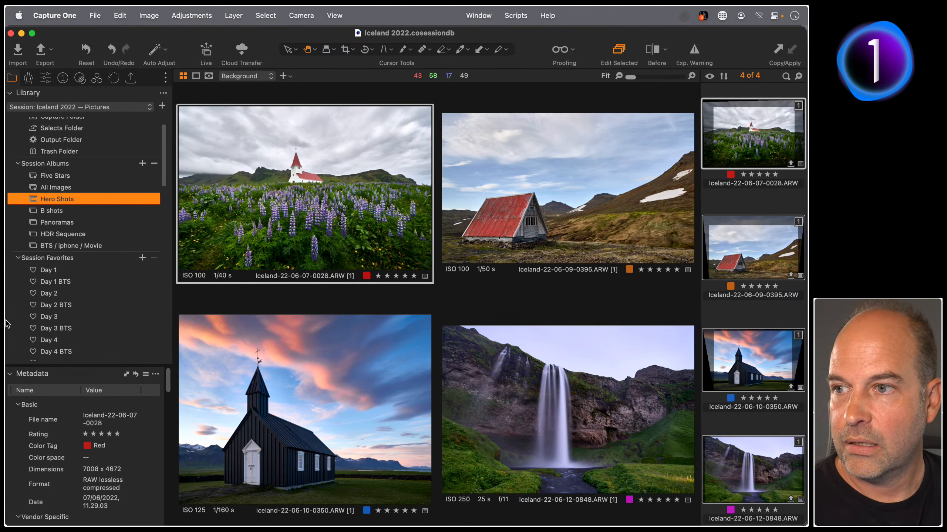
pyautogui.click(740, 304)
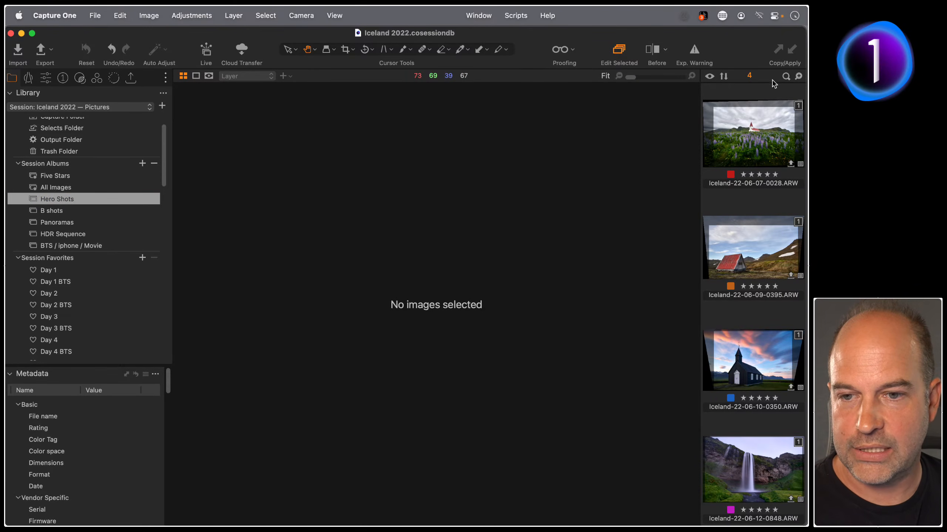
pyautogui.click(745, 354)
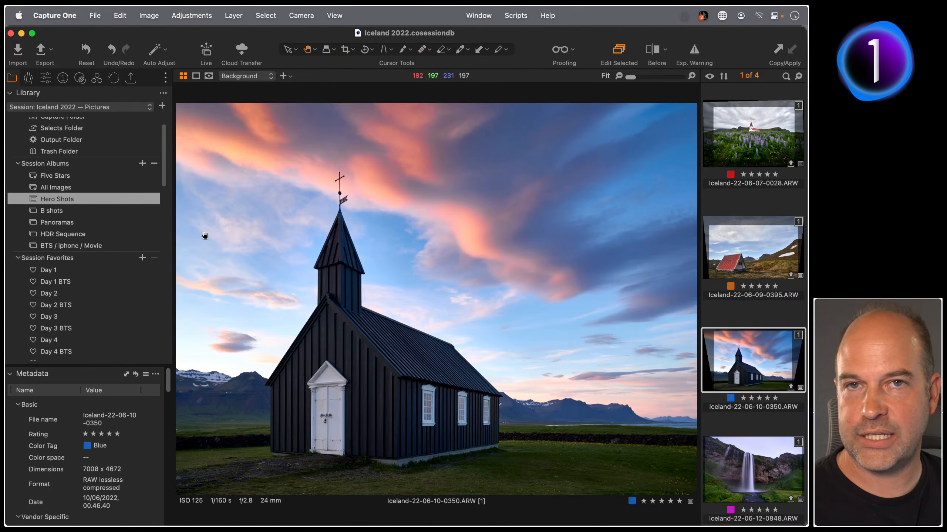
# Create a new export recipe named 40x30 cm Print
pyautogui.click(130, 77)
pyautogui.click(149, 186)
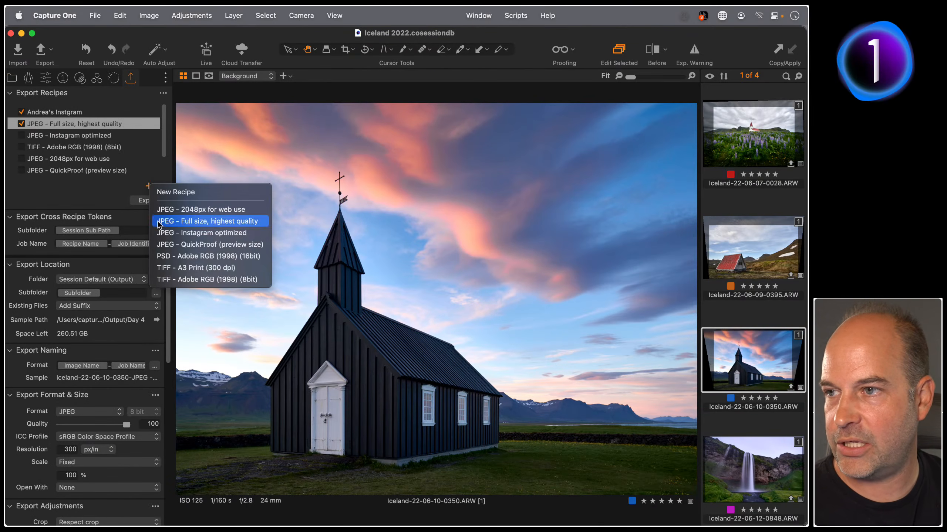
pyautogui.click(176, 197)
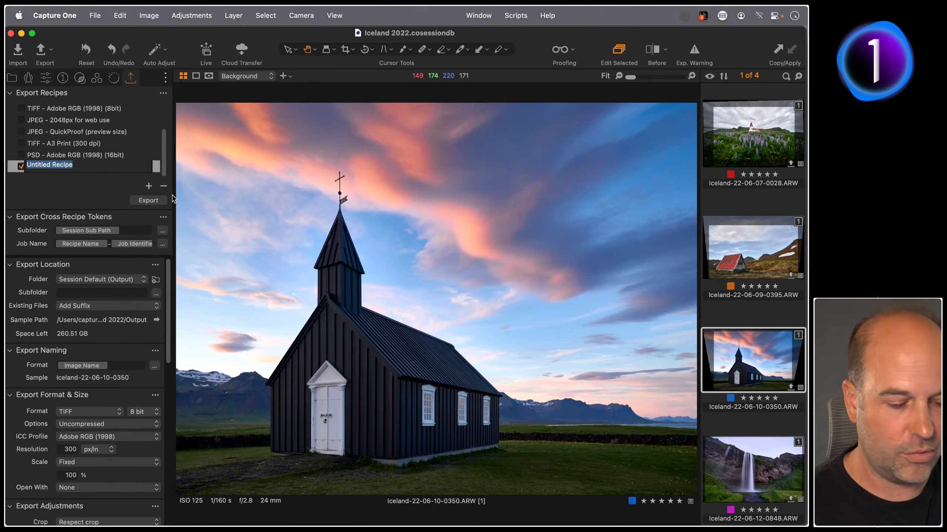
pyautogui.write('40x30 cm Prin')
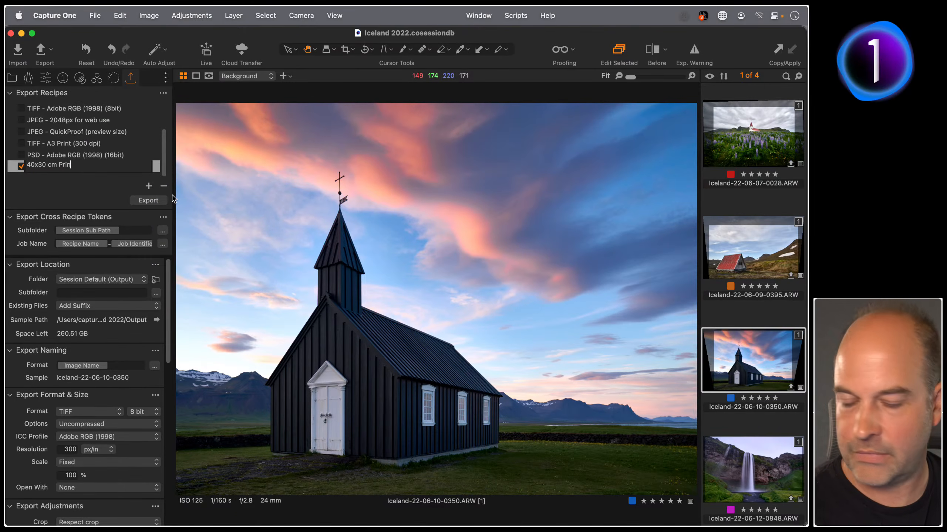
pyautogui.write('t')
pyautogui.press('Return')
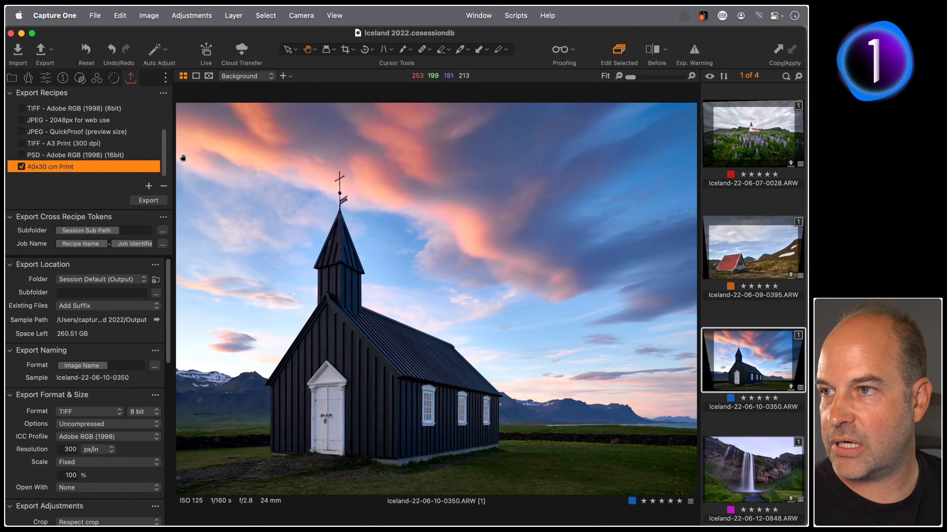
# Disable the other enabled export recipes, leaving only 40x30 cm Print active
pyautogui.moveTo(163, 144); pyautogui.dragTo(151, 95)
pyautogui.click(22, 123)
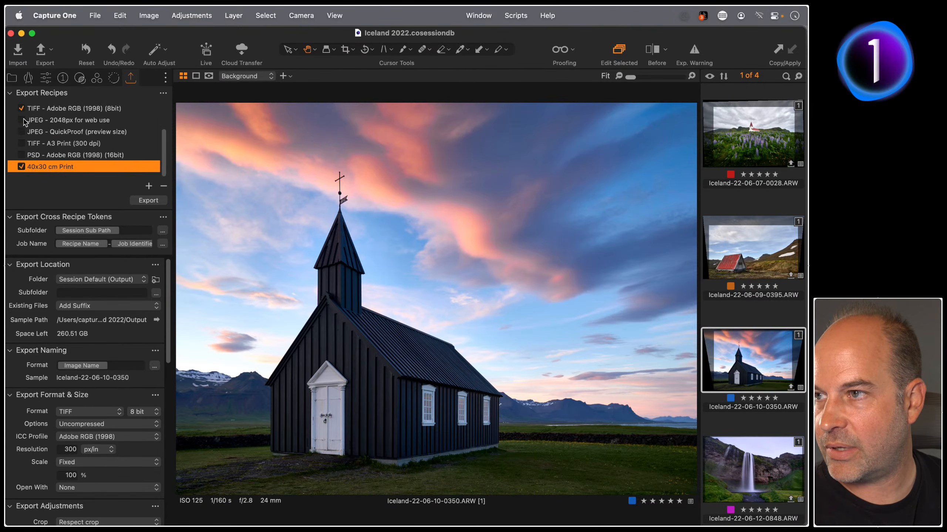
pyautogui.moveTo(163, 143); pyautogui.dragTo(164, 94)
pyautogui.click(23, 113)
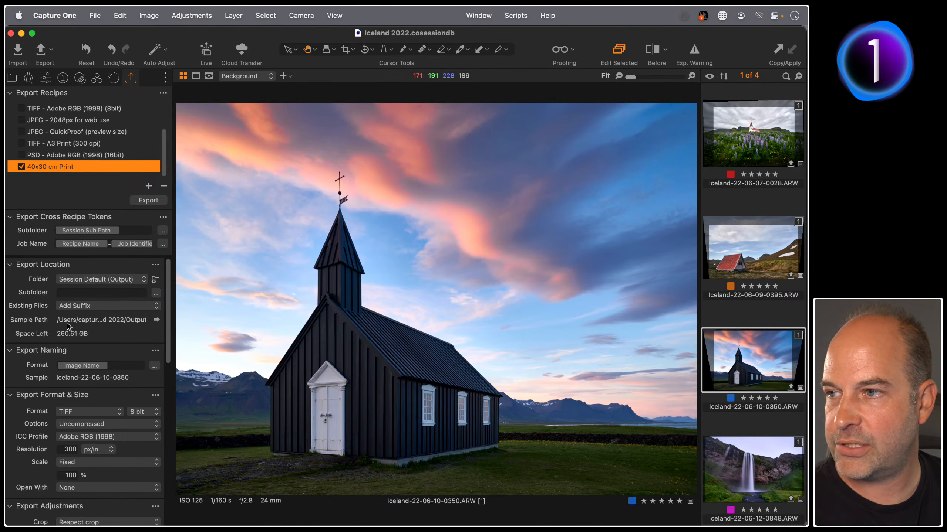
# Scale the 40x30 cm Print recipe by Dimensions, with the unit in cm and the size 30 x 40
pyautogui.scroll(-4, 67, 328)
pyautogui.scroll(3, 69, 336)
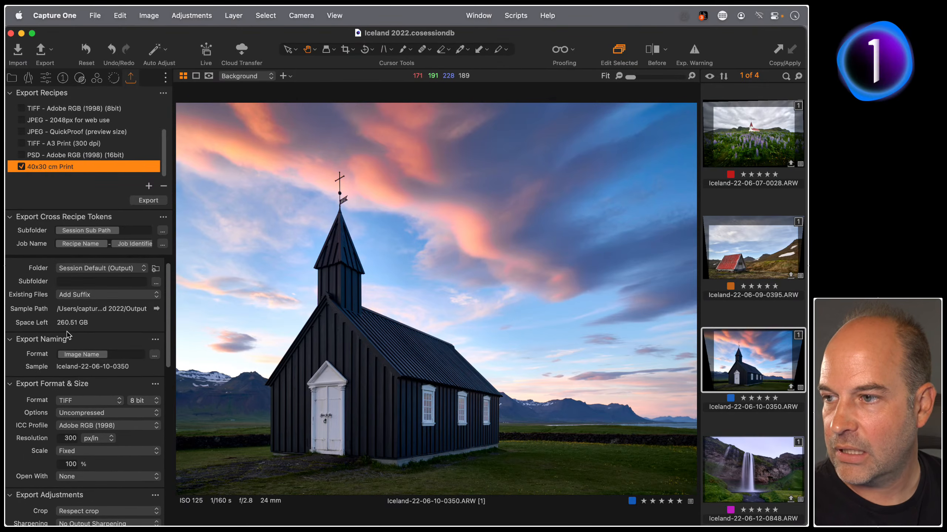
pyautogui.scroll(-3, 67, 335)
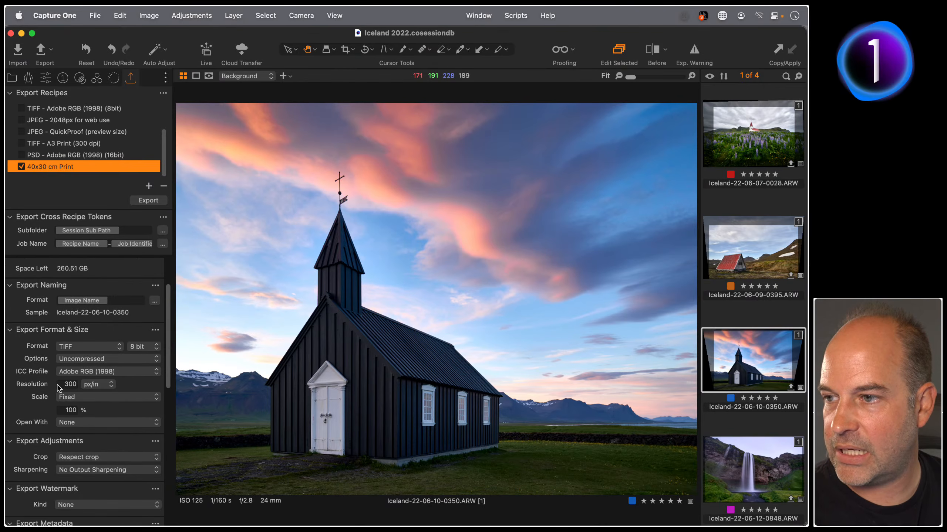
pyautogui.scroll(-2, 32, 380)
pyautogui.click(74, 375)
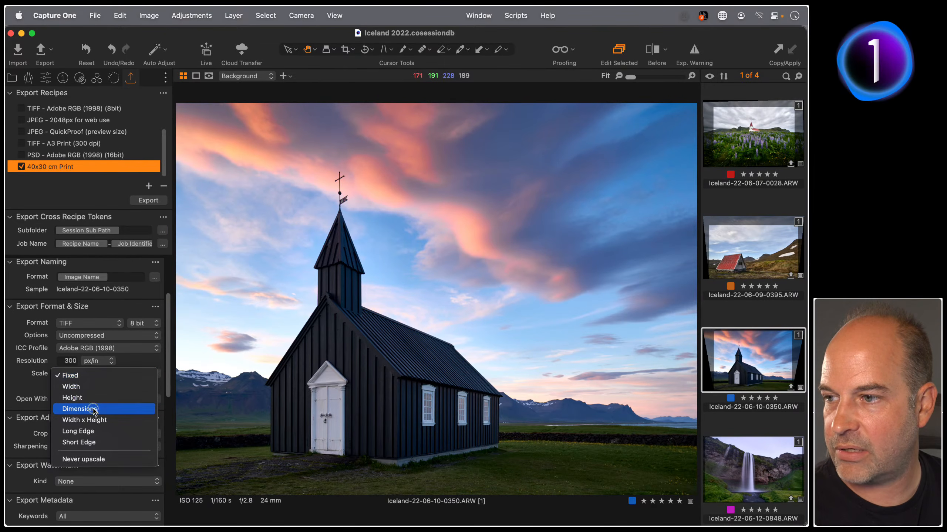
pyautogui.click(79, 409)
pyautogui.click(123, 388)
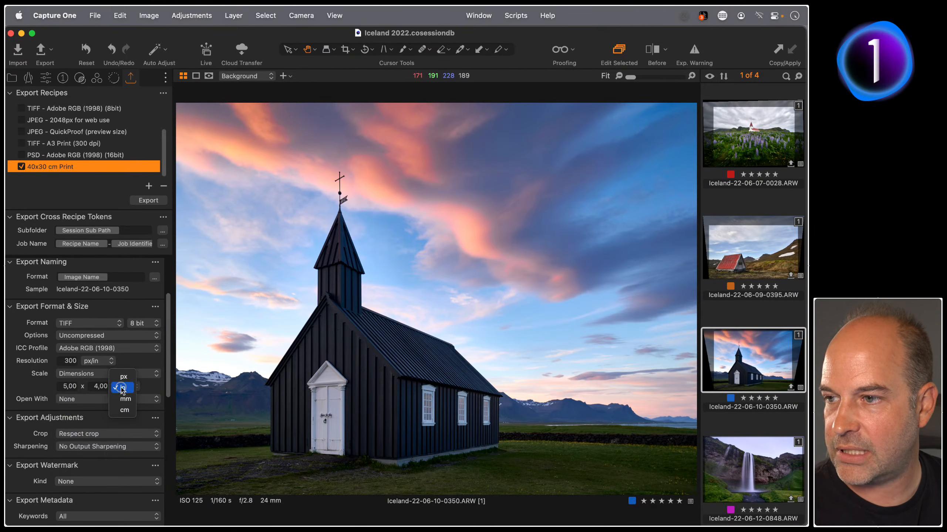
pyautogui.click(124, 410)
pyautogui.click(68, 386)
pyautogui.write('30')
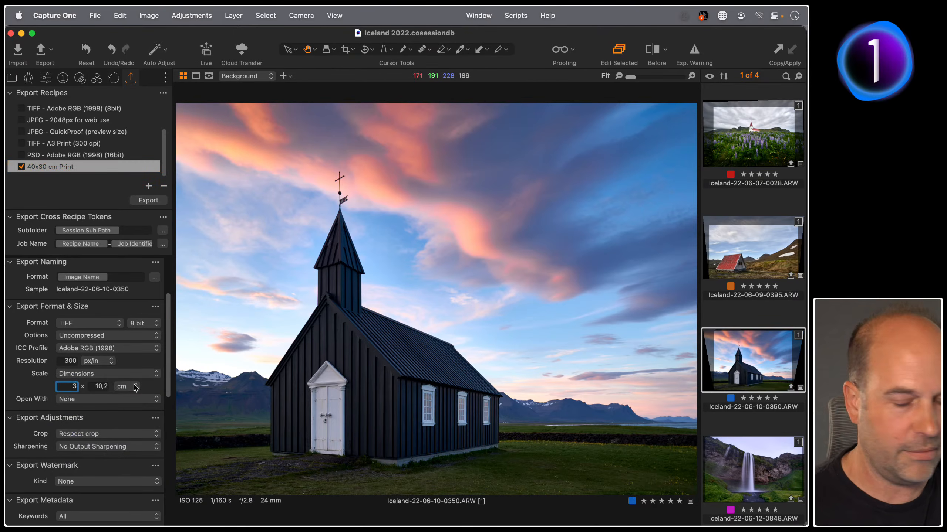
pyautogui.press('Tab')
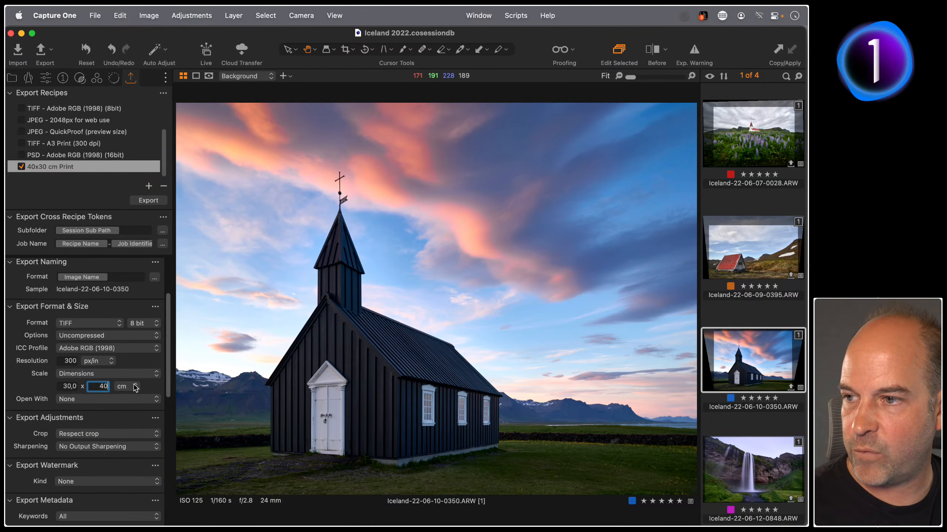
pyautogui.write('40')
pyautogui.press('Return')
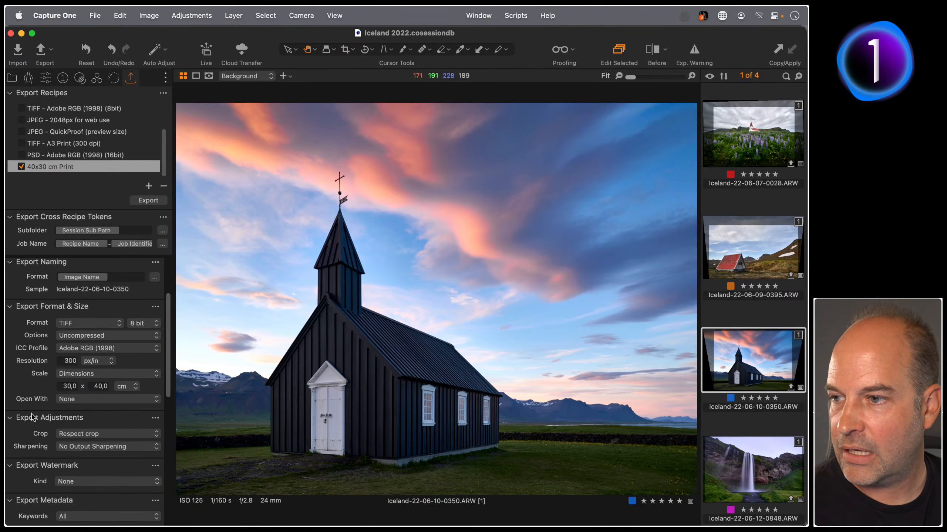
# Set the 40x30 cm Print recipe's sharpening to Output Sharpening for Print
pyautogui.scroll(-4, 94, 440)
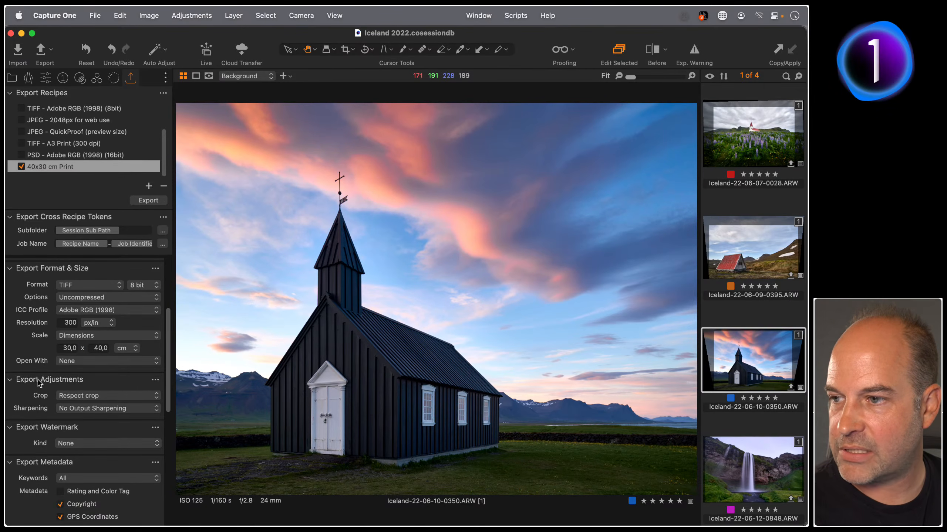
pyautogui.click(108, 374)
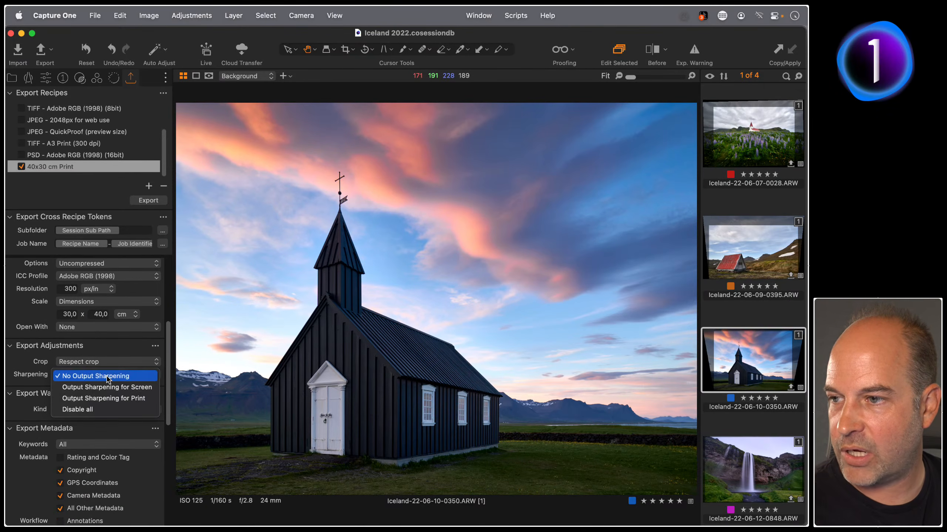
pyautogui.click(115, 398)
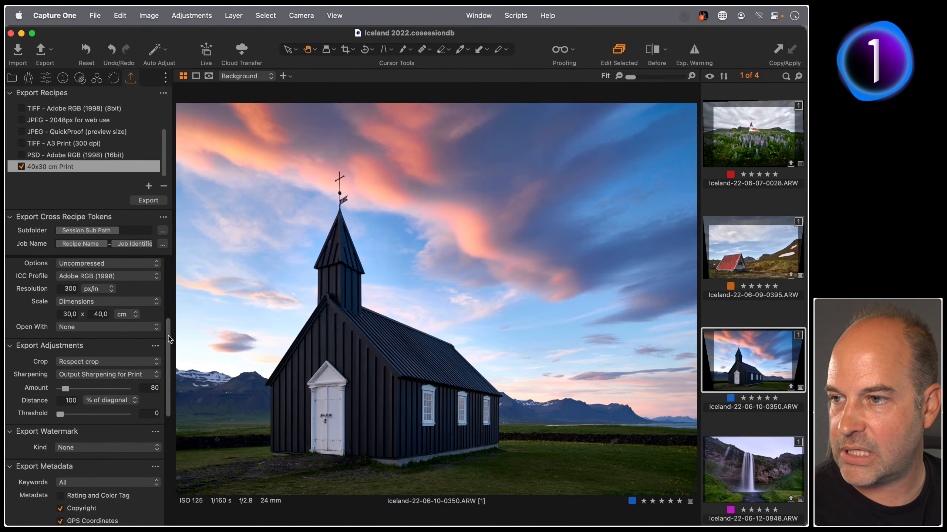
pyautogui.moveTo(170, 337); pyautogui.dragTo(172, 268)
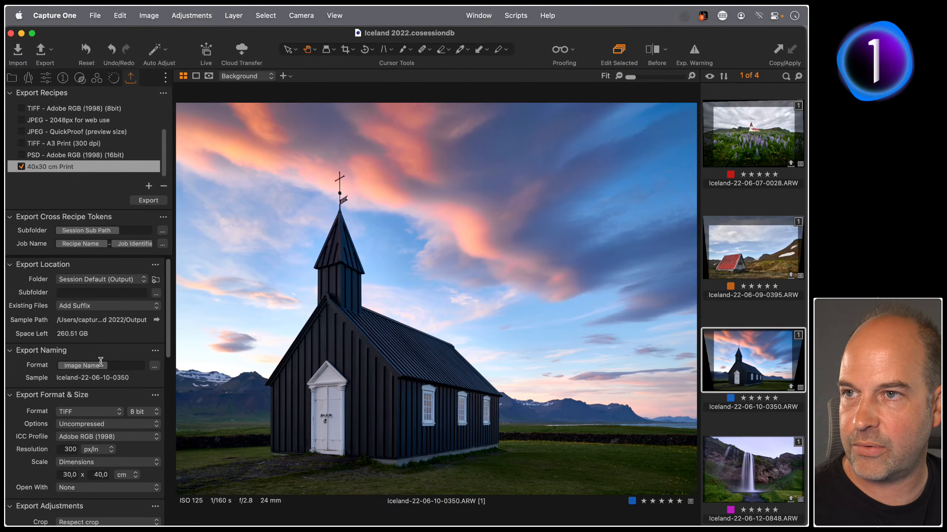
# Activate the Crop tool on the black church image and set its aspect ratio to Output
pyautogui.click(345, 49)
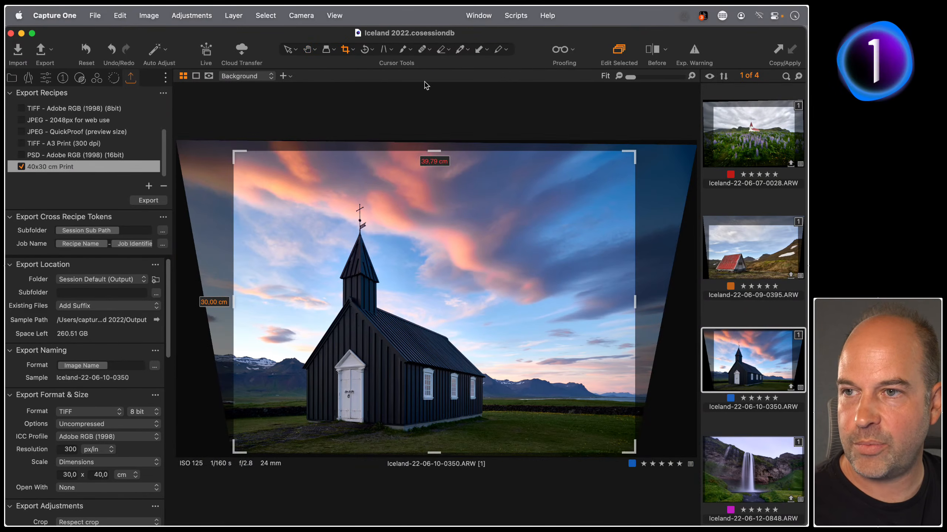
pyautogui.rightClick(387, 237)
pyautogui.click(387, 196)
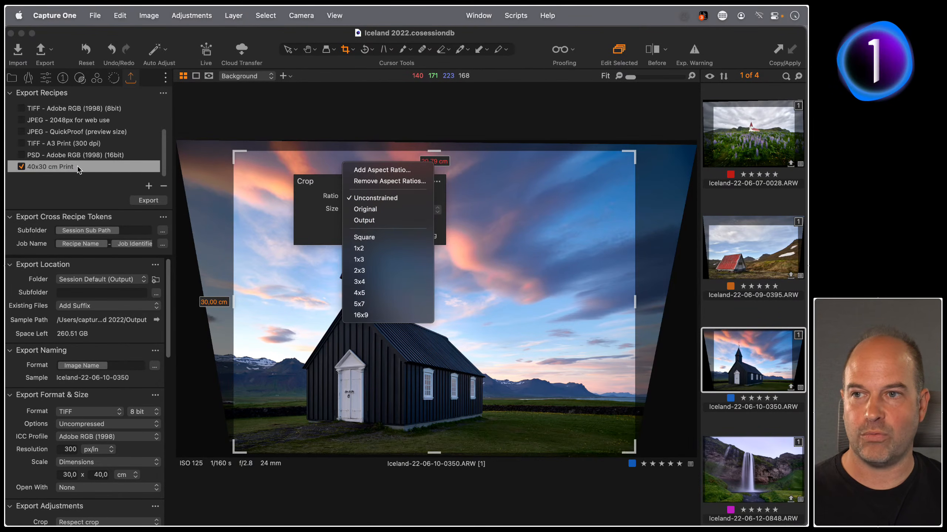
pyautogui.click(365, 220)
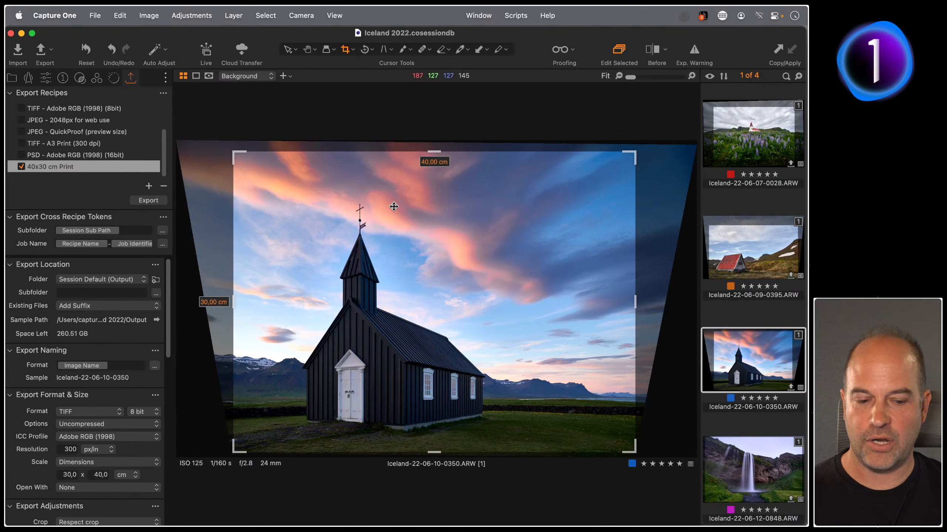
# Tighten the black church image's crop slightly from its upper-left corner while keeping the Output ratio
pyautogui.rightClick(382, 217)
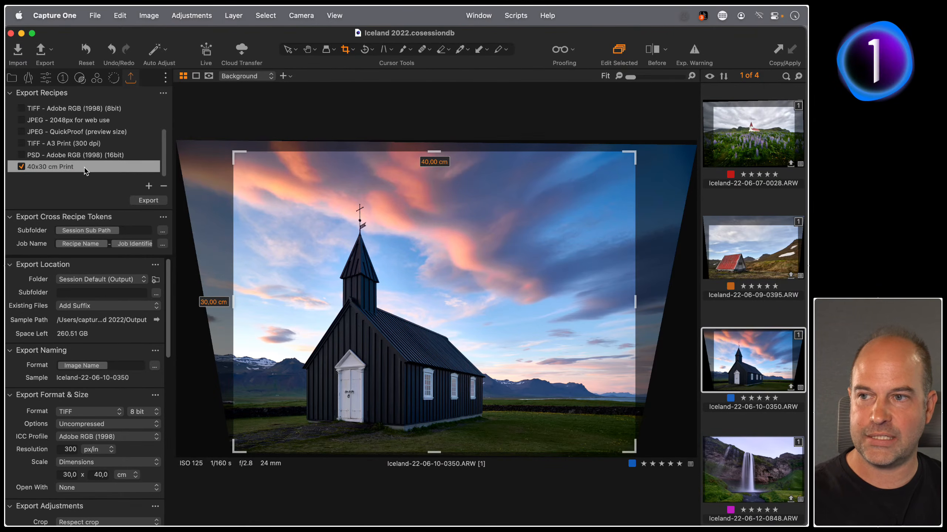
pyautogui.moveTo(234, 151); pyautogui.dragTo(251, 170)
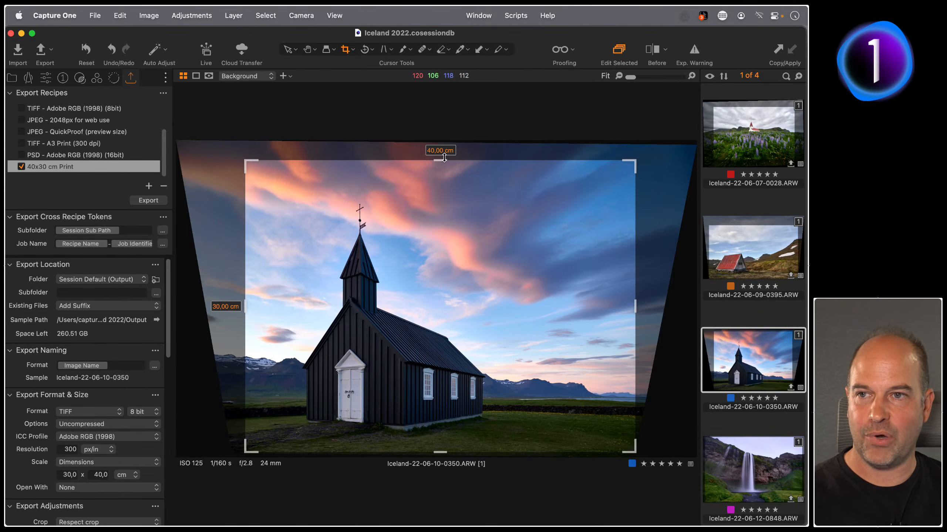
pyautogui.press('F1')
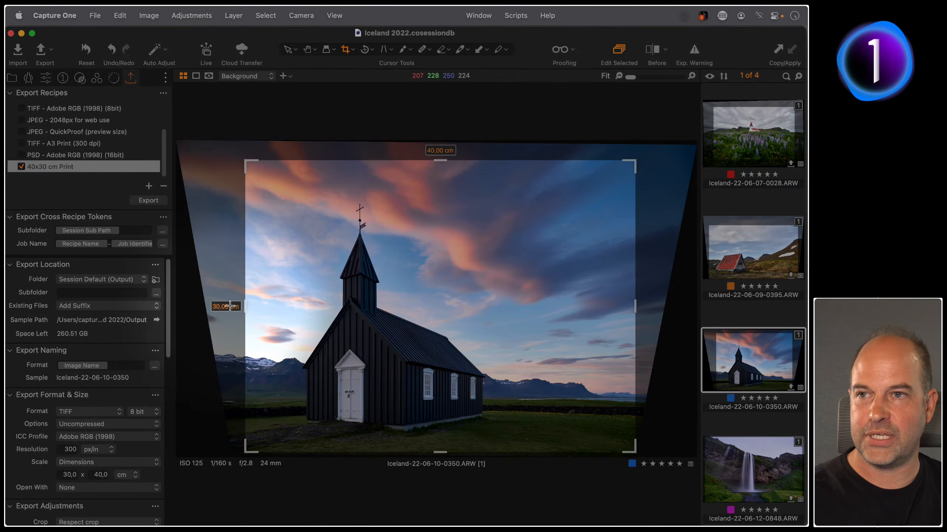
pyautogui.press('F1')
# Change the crop's aspect ratio to Unconstrained
pyautogui.rightClick(389, 199)
pyautogui.click(388, 160)
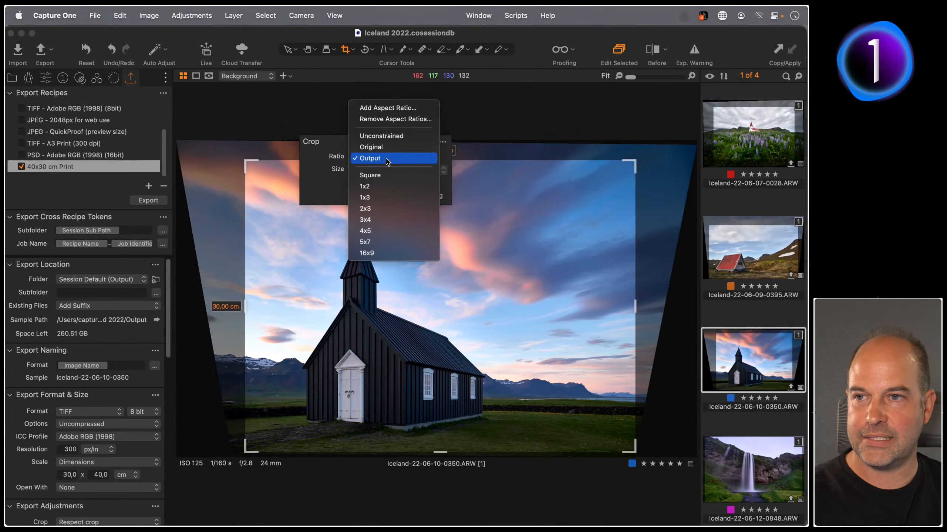
pyautogui.click(386, 137)
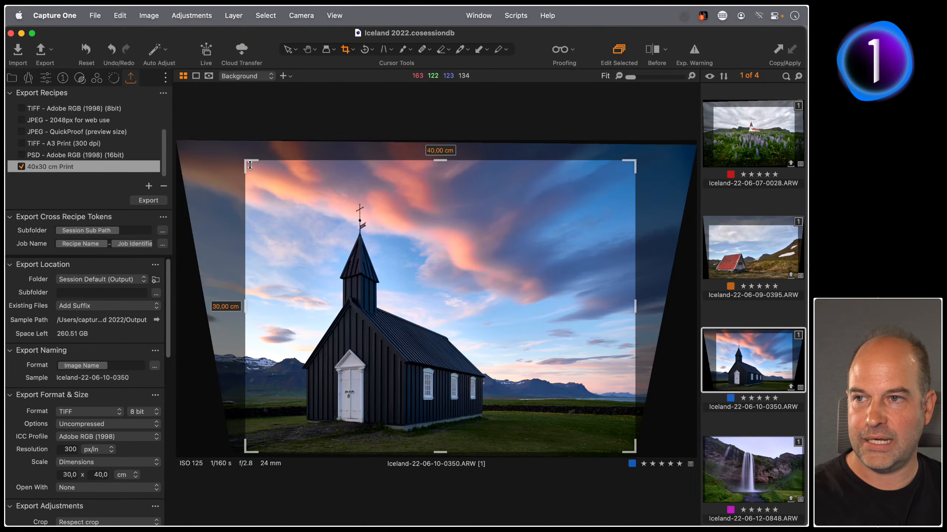
# Reduce the crop freely around the black church, ending just above the cross, at about 39.8 x 30 cm
pyautogui.moveTo(250, 165)
pyautogui.mouseDown()
pyautogui.moveTo(313, 188)
pyautogui.moveTo(327, 275)
pyautogui.moveTo(228, 243)
pyautogui.moveTo(318, 174)
pyautogui.moveTo(253, 178)
pyautogui.moveTo(264, 180)
pyautogui.moveTo(261, 173)
pyautogui.mouseUp()
pyautogui.moveTo(259, 173); pyautogui.dragTo(337, 233)
pyautogui.moveTo(425, 283); pyautogui.dragTo(338, 265)
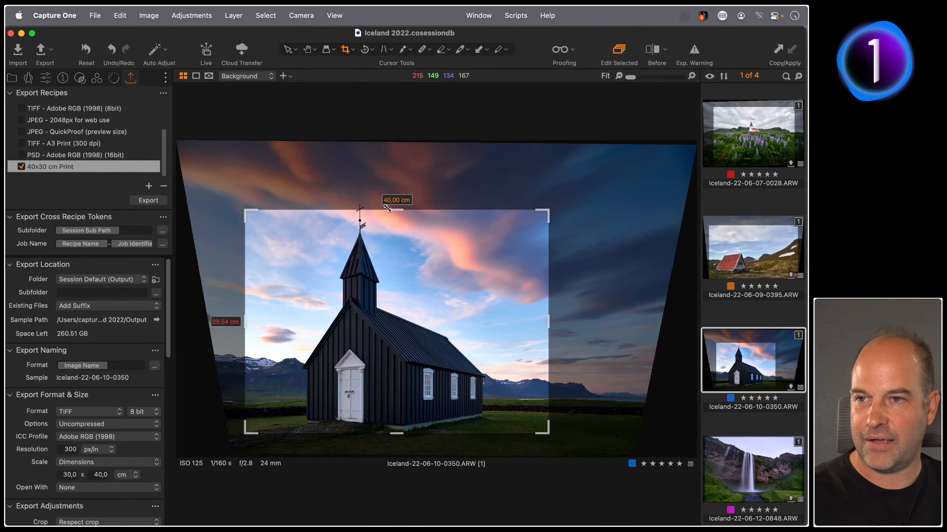
pyautogui.moveTo(396, 210); pyautogui.dragTo(394, 204)
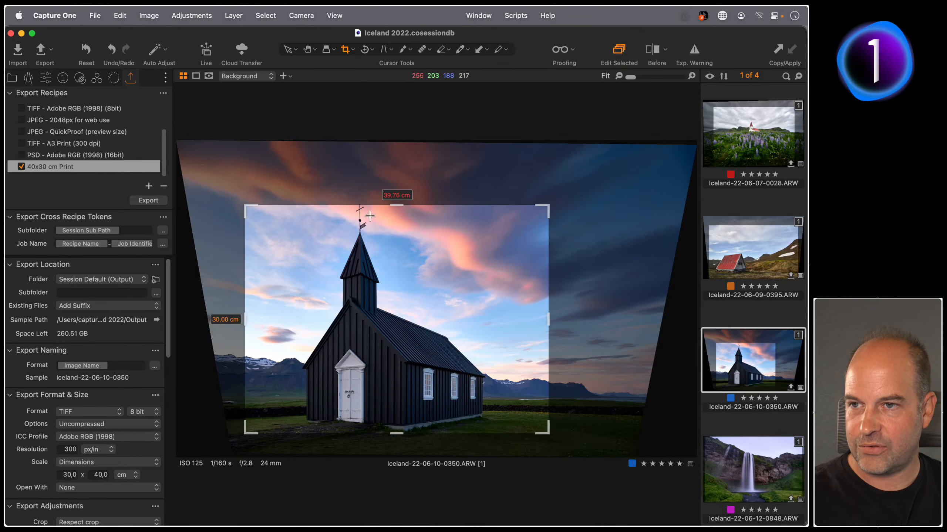
# Set the crop's aspect ratio to Output and enlarge the black church crop from its upper-right corner, repositioning it slightly around the church
pyautogui.rightClick(395, 262)
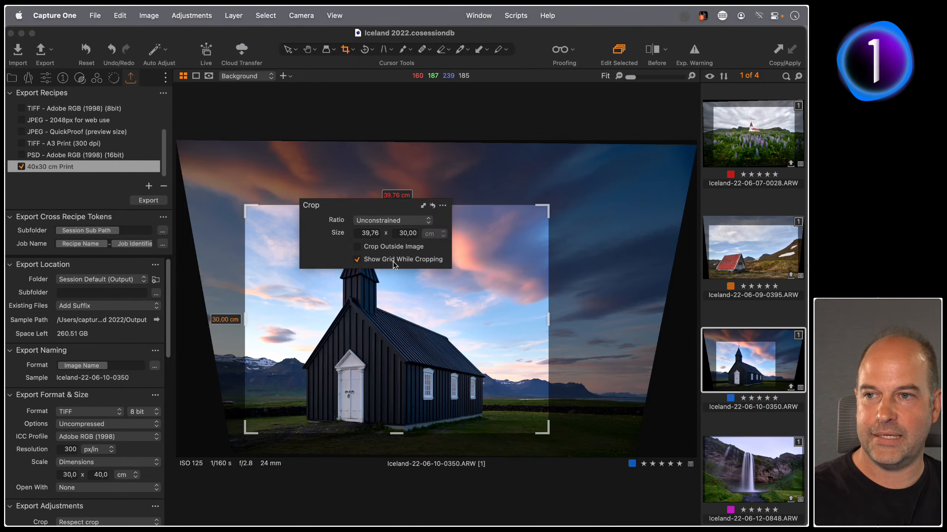
pyautogui.click(382, 224)
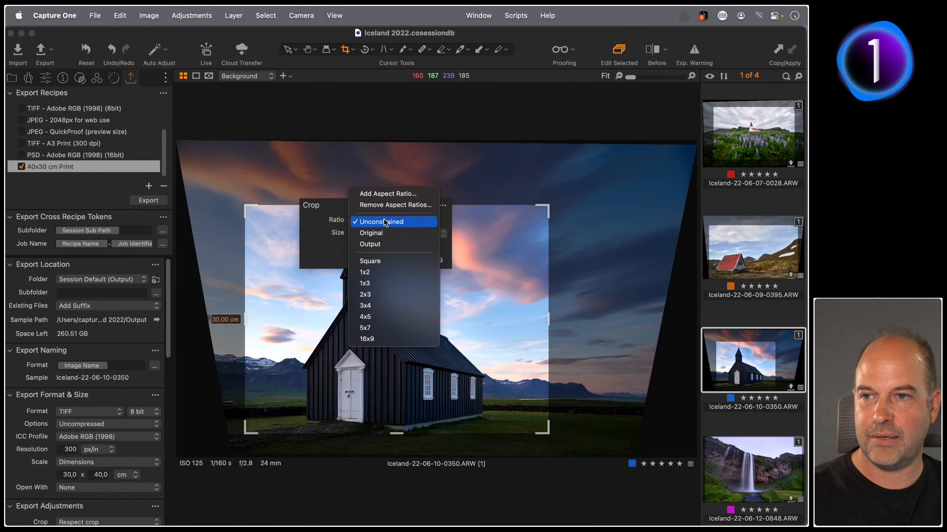
pyautogui.click(382, 245)
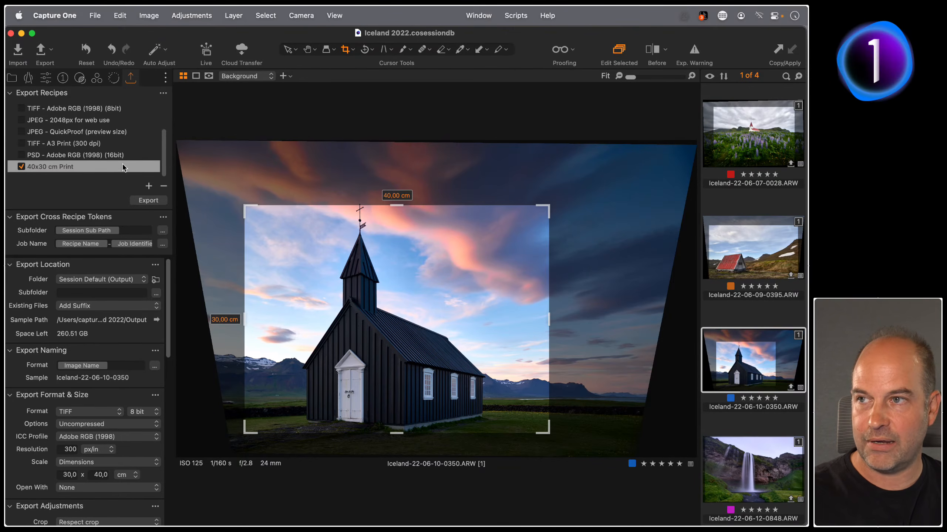
pyautogui.moveTo(548, 206); pyautogui.dragTo(587, 180)
pyautogui.moveTo(445, 263)
pyautogui.mouseDown()
pyautogui.moveTo(483, 257)
pyautogui.moveTo(449, 271)
pyautogui.mouseUp()
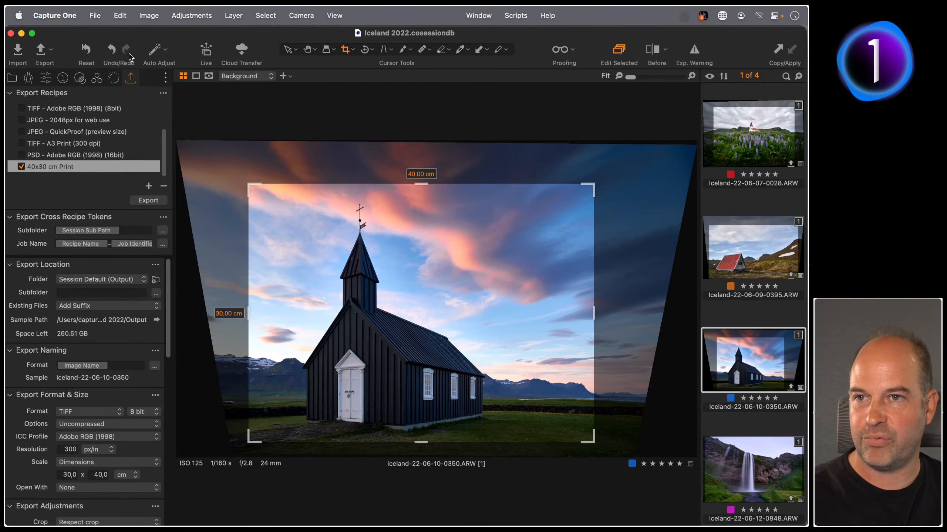
# Turn on recipe proofing and inspect the church's door and wooden facade at 100%
pyautogui.click(560, 52)
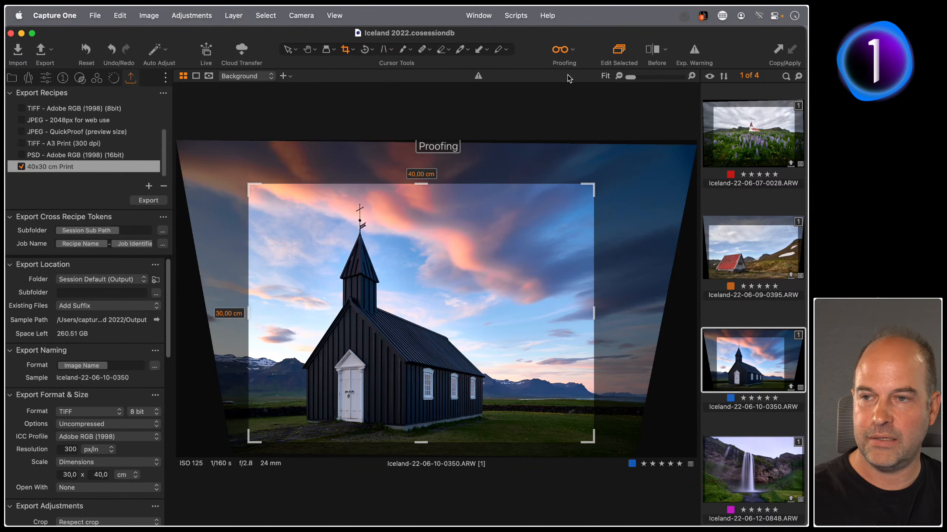
pyautogui.moveTo(630, 76); pyautogui.dragTo(645, 78)
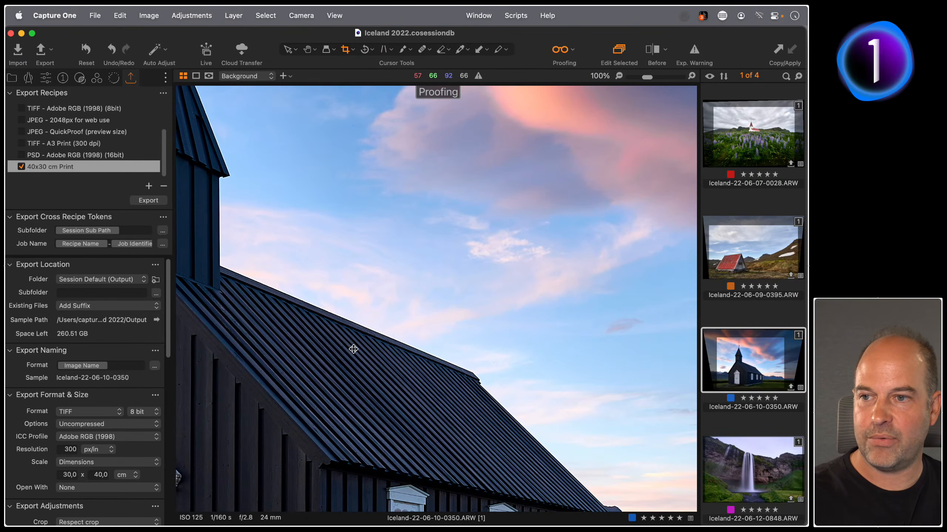
pyautogui.moveTo(332, 369); pyautogui.dragTo(435, 265)
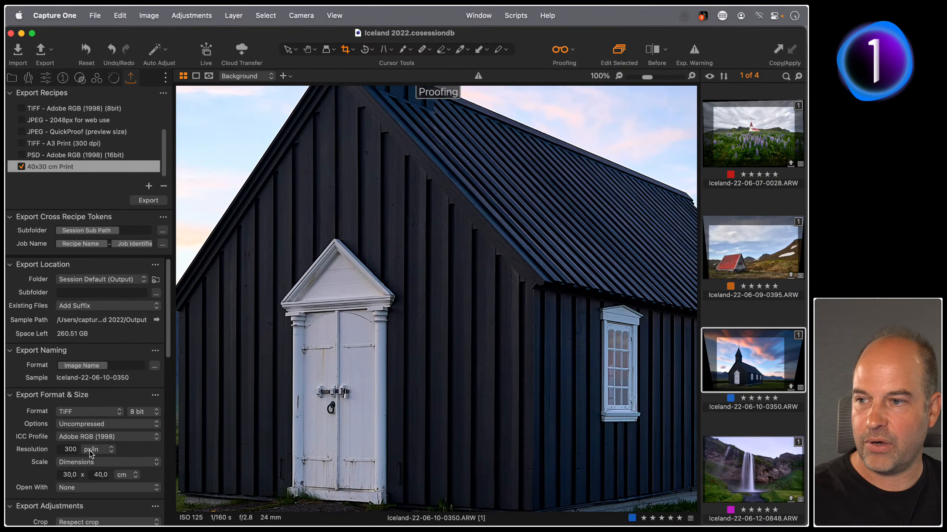
# Compare the proof with No Output Sharpening, then restore Output Sharpening for Print in the 40x30 cm Print recipe
pyautogui.scroll(-3, 89, 453)
pyautogui.scroll(-1, 88, 451)
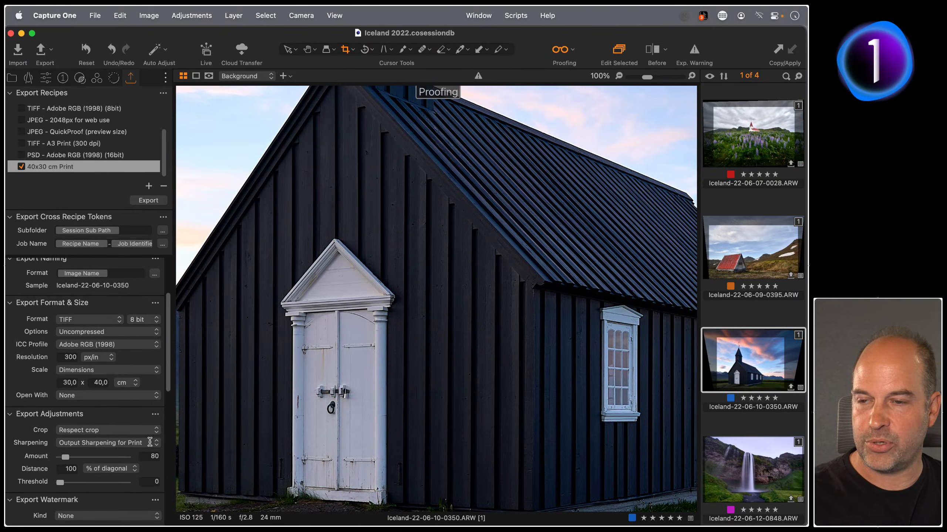
pyautogui.click(130, 443)
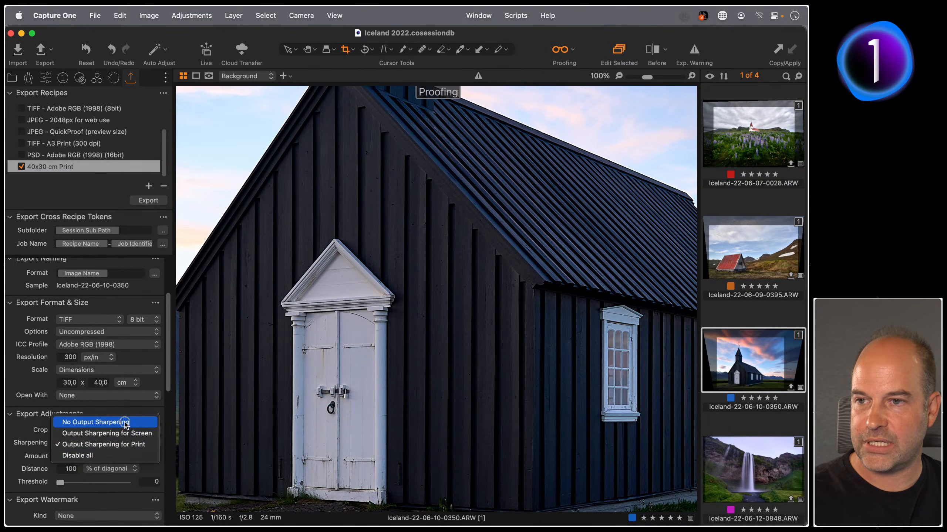
pyautogui.click(121, 428)
pyautogui.click(129, 445)
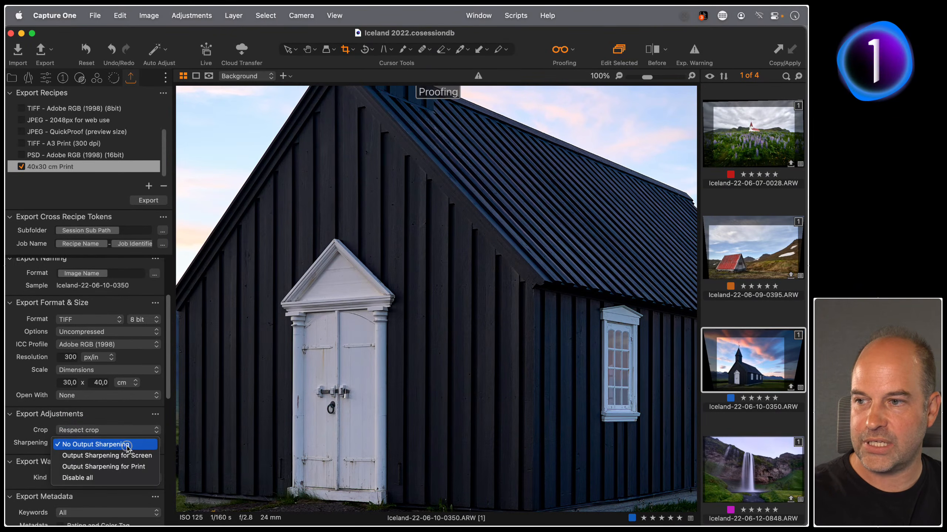
pyautogui.click(134, 468)
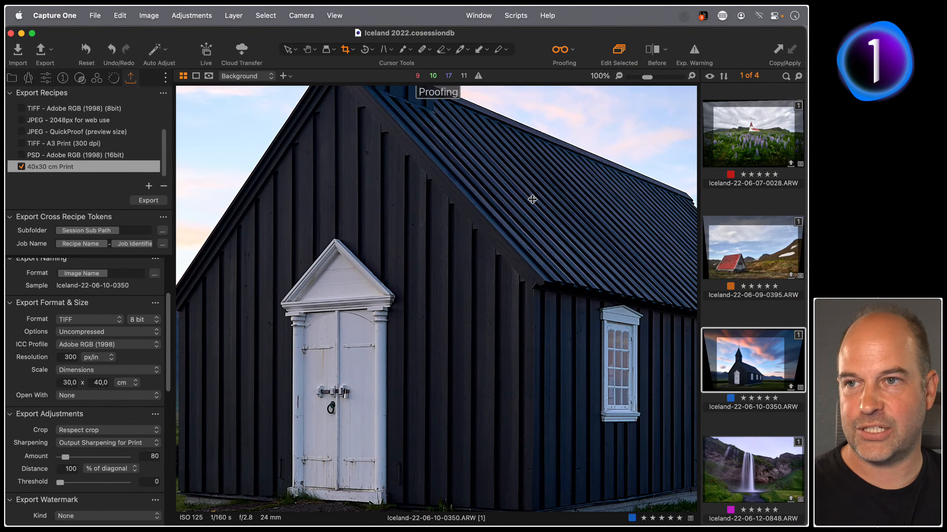
# Turn off recipe proofing, switch to the Pan tool and fit the whole cropped church image in the viewer
pyautogui.click(562, 53)
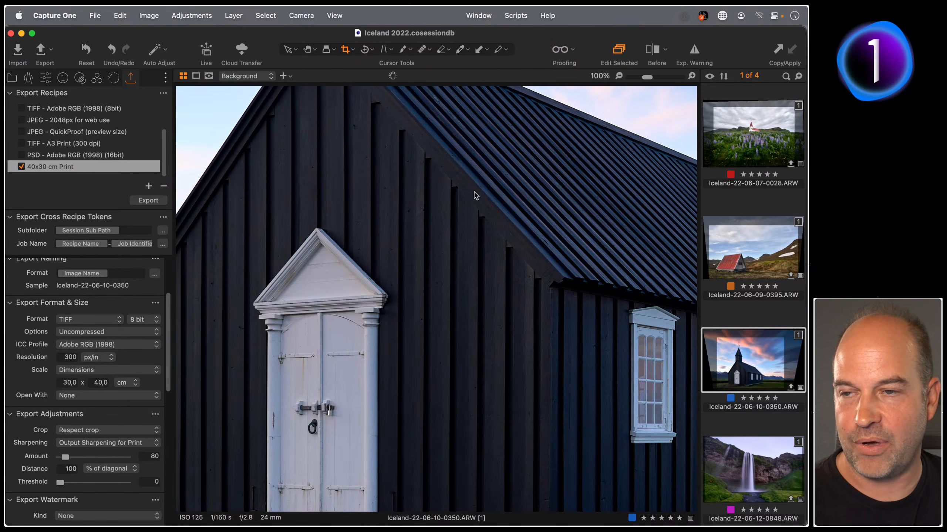
pyautogui.press('h')
pyautogui.moveTo(424, 241); pyautogui.dragTo(423, 241)
pyautogui.doubleClick(422, 241)
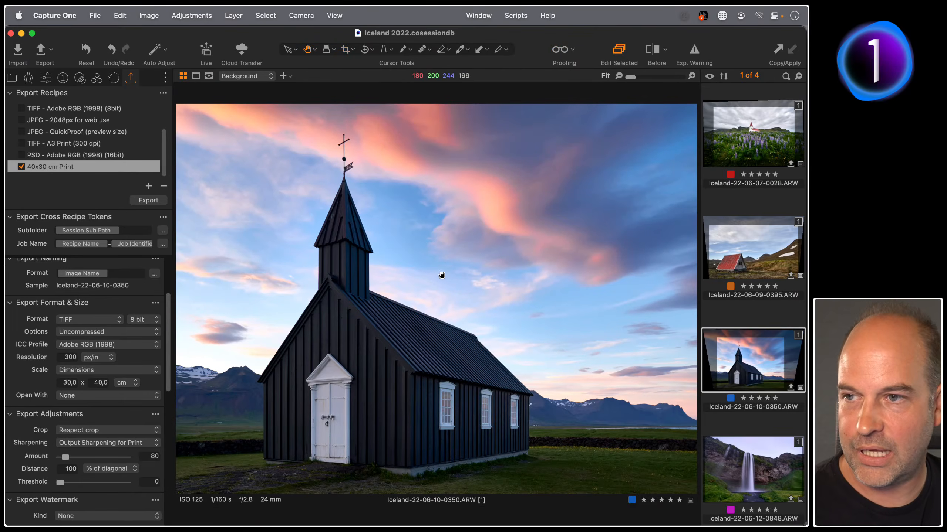
# Open the Export Images window for the black church image and examine the door and windows at 100%
pyautogui.click(51, 67)
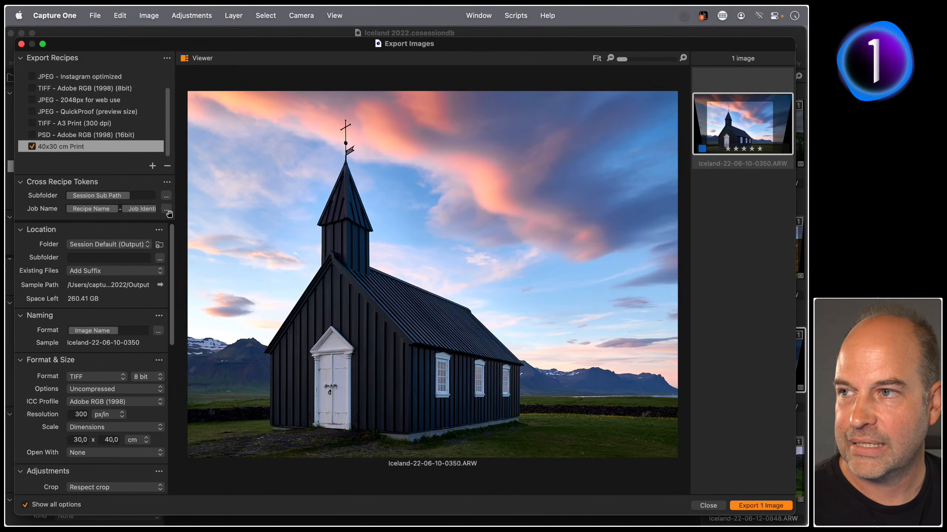
pyautogui.moveTo(628, 60); pyautogui.dragTo(641, 60)
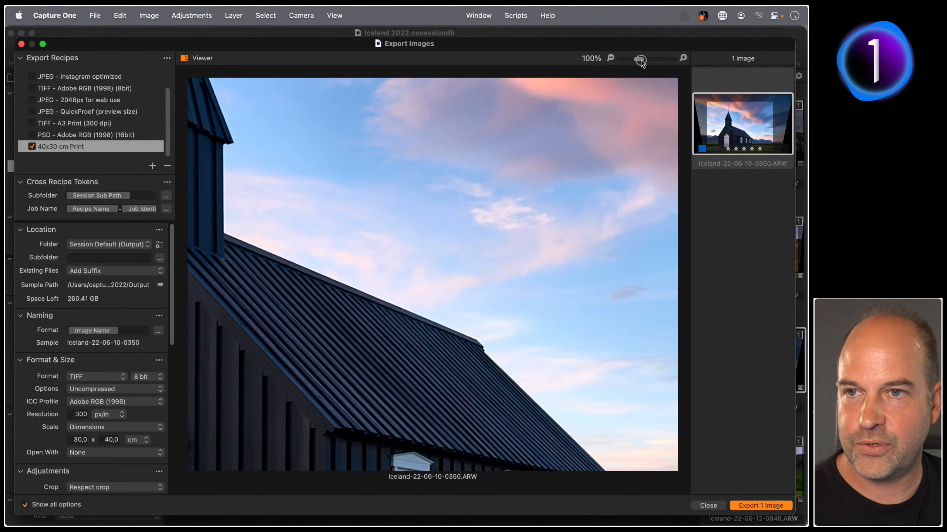
pyautogui.moveTo(303, 384); pyautogui.dragTo(501, 163)
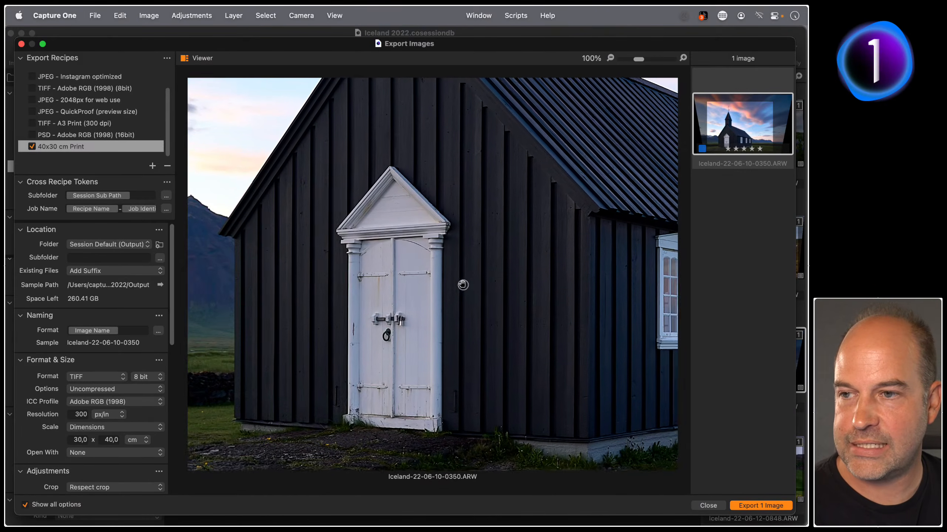
# Vary the recipe's print sharpening amount while watching the preview, and return it to 80
pyautogui.scroll(-5, 92, 444)
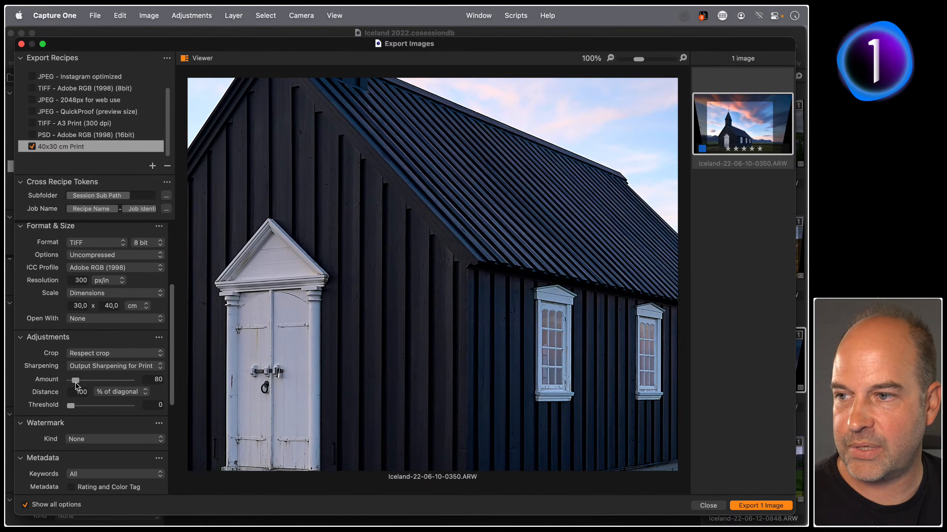
pyautogui.moveTo(75, 382)
pyautogui.mouseDown()
pyautogui.moveTo(128, 381)
pyautogui.moveTo(75, 382)
pyautogui.mouseUp()
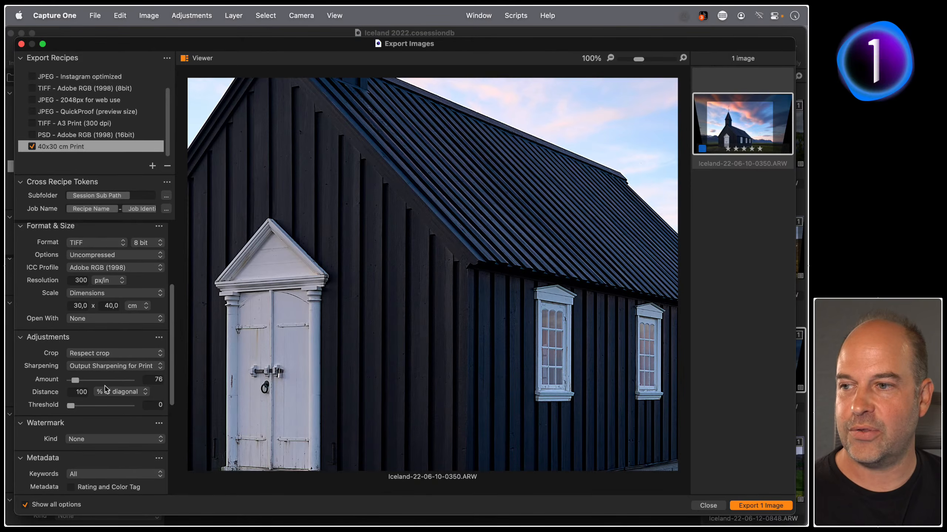
pyautogui.scroll(2, 101, 381)
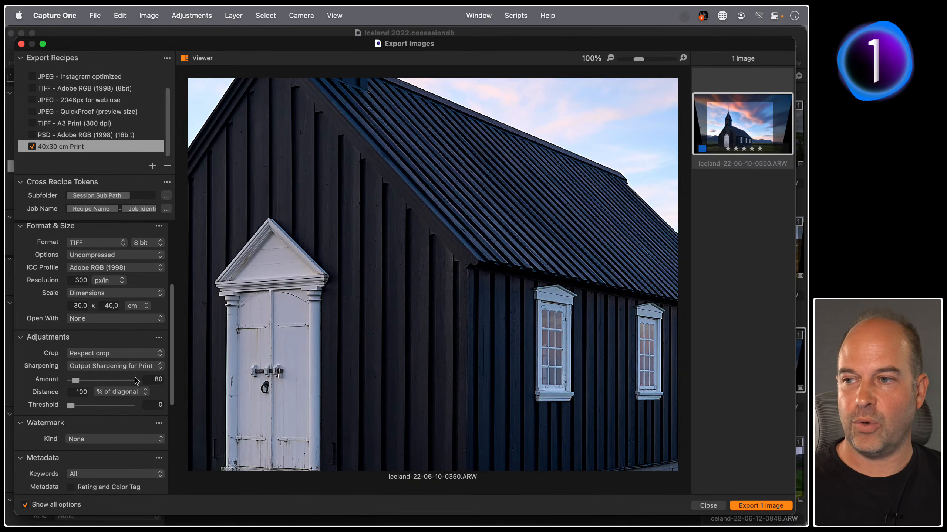
# Change the print sharpening's viewing distance unit to cm and set the distance to 40 cm
pyautogui.click(136, 393)
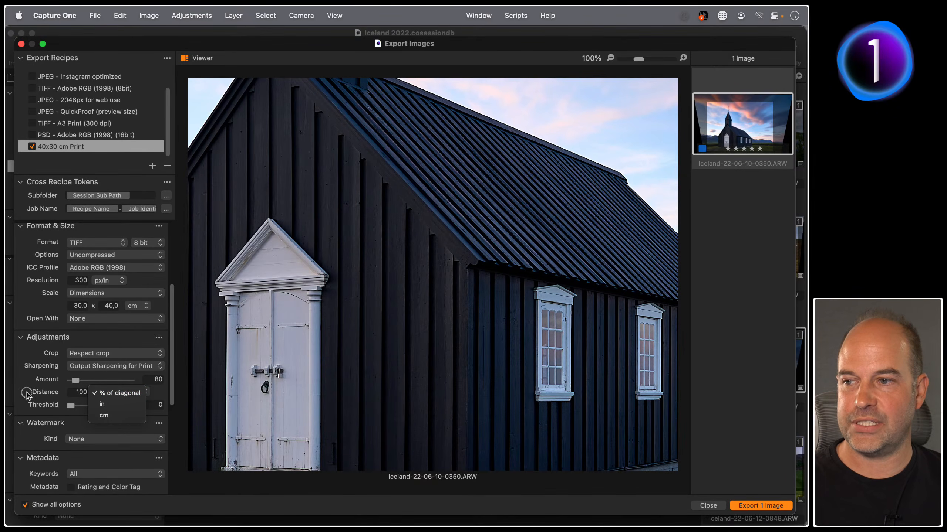
pyautogui.click(27, 394)
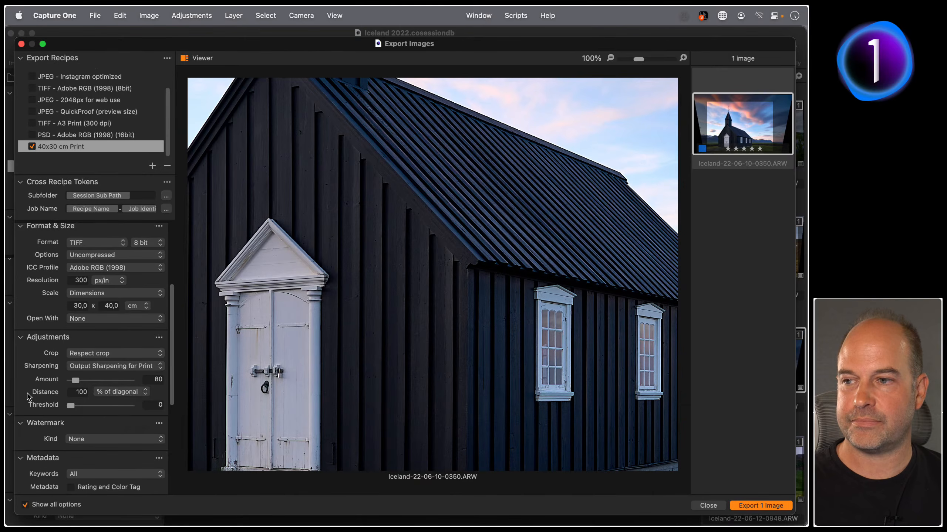
pyautogui.click(140, 393)
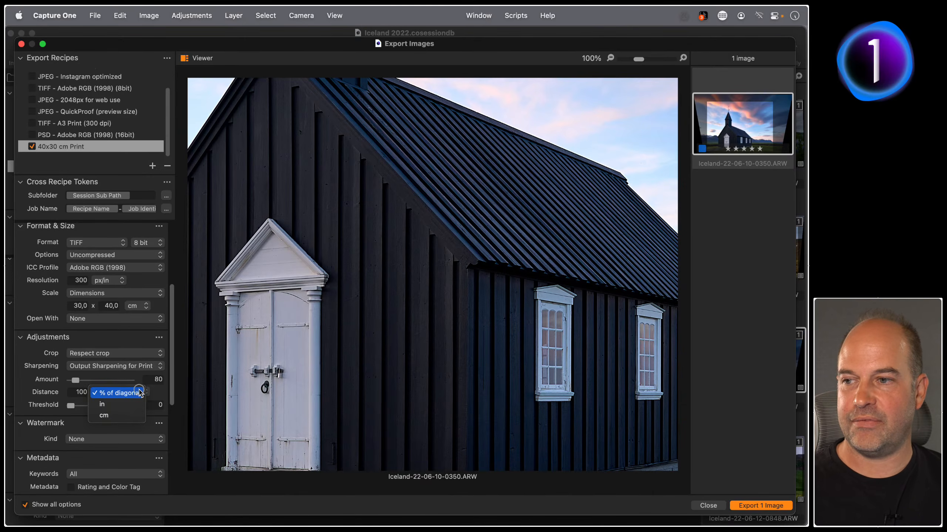
pyautogui.click(137, 416)
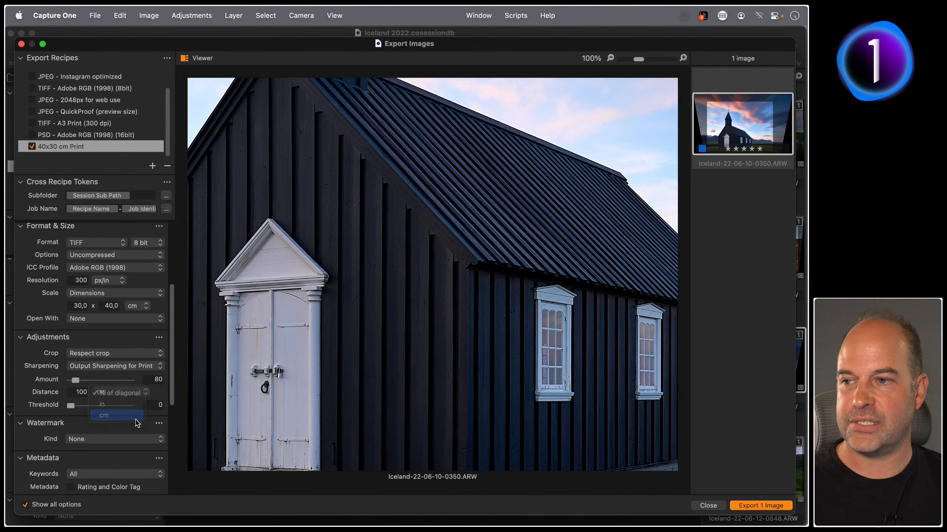
pyautogui.click(70, 394)
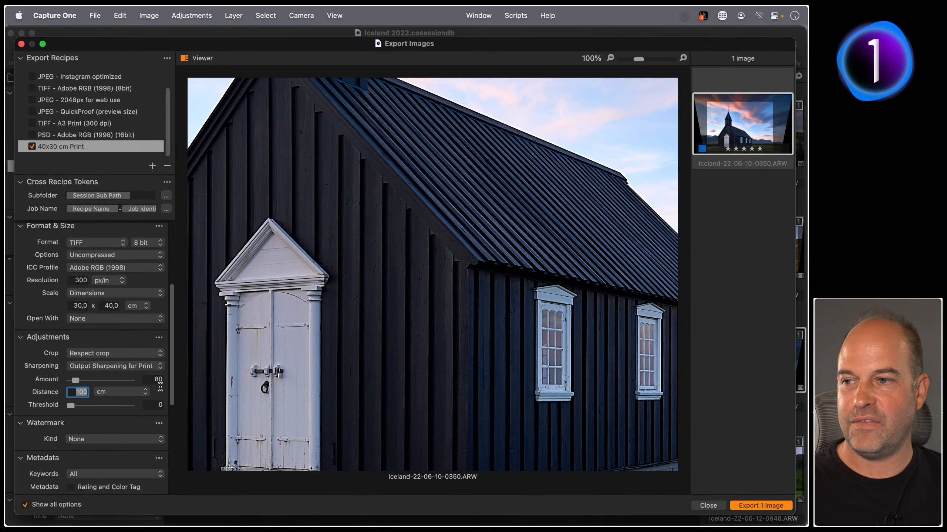
pyautogui.write('40')
pyautogui.press('Return')
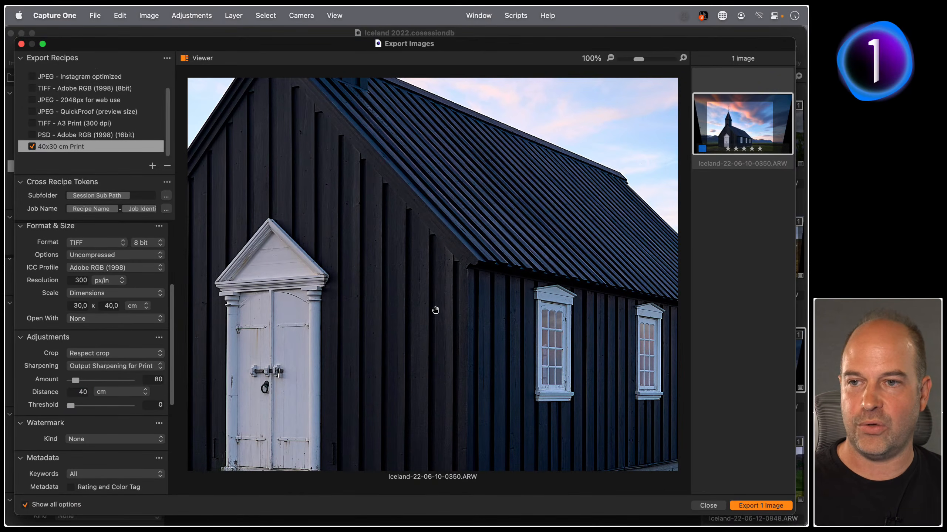
# Set the print sharpening's viewing distance to 200 cm to compare its effect in the preview
pyautogui.click(74, 393)
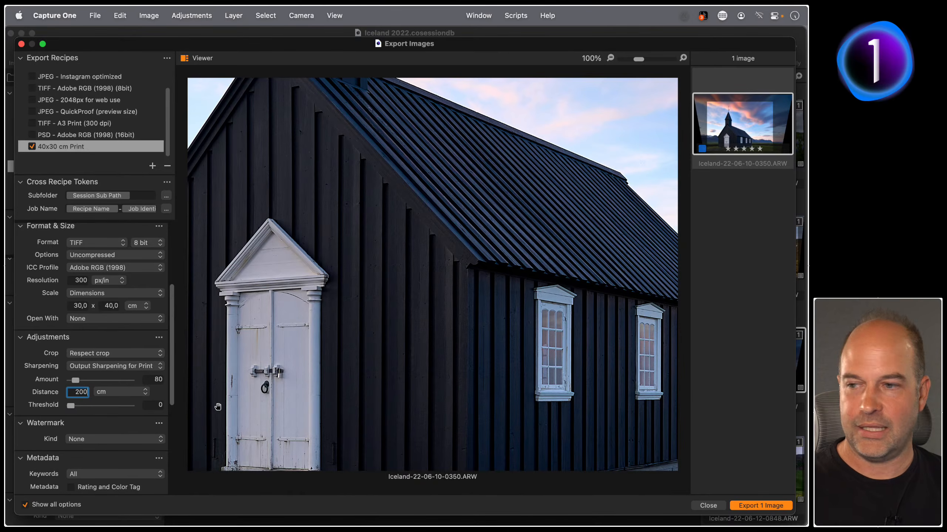
pyautogui.write('200')
pyautogui.press('Return')
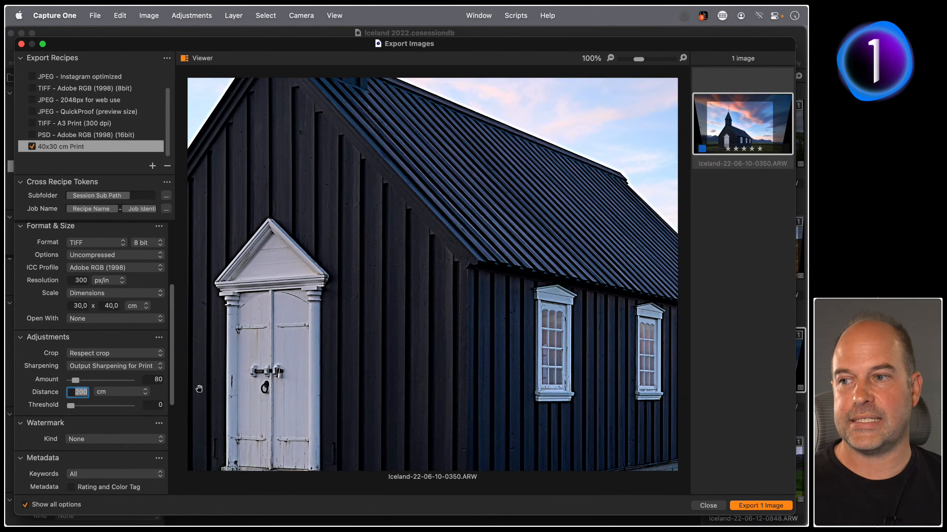
# Reset the recipe's export adjustments and choose Output Sharpening for Print again
pyautogui.click(159, 338)
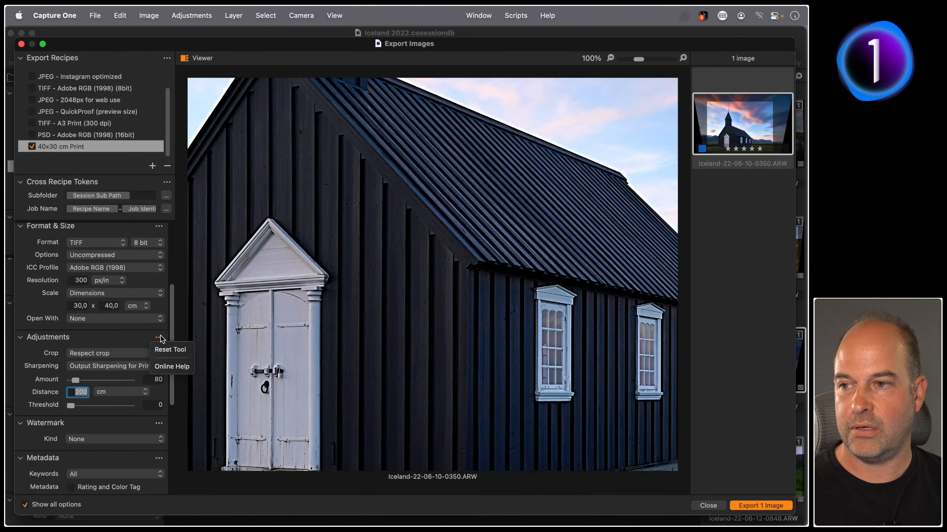
pyautogui.click(167, 350)
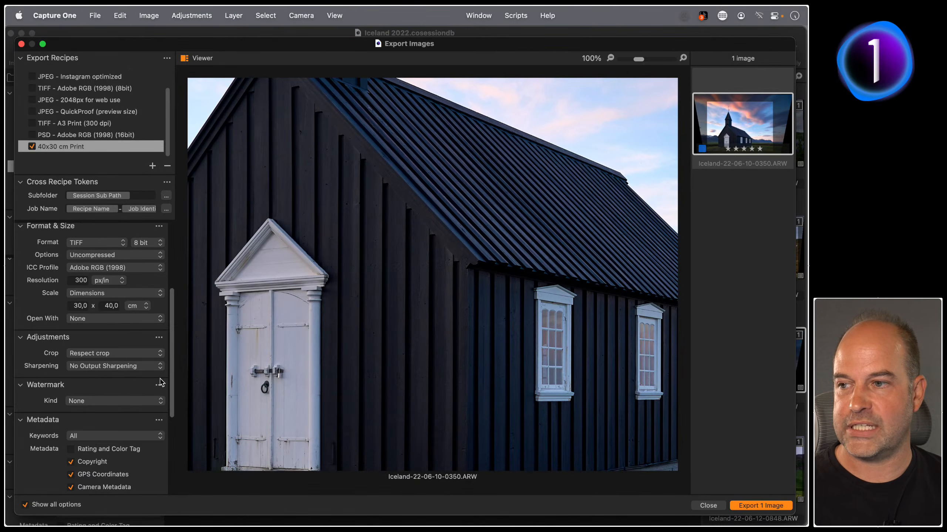
pyautogui.click(115, 365)
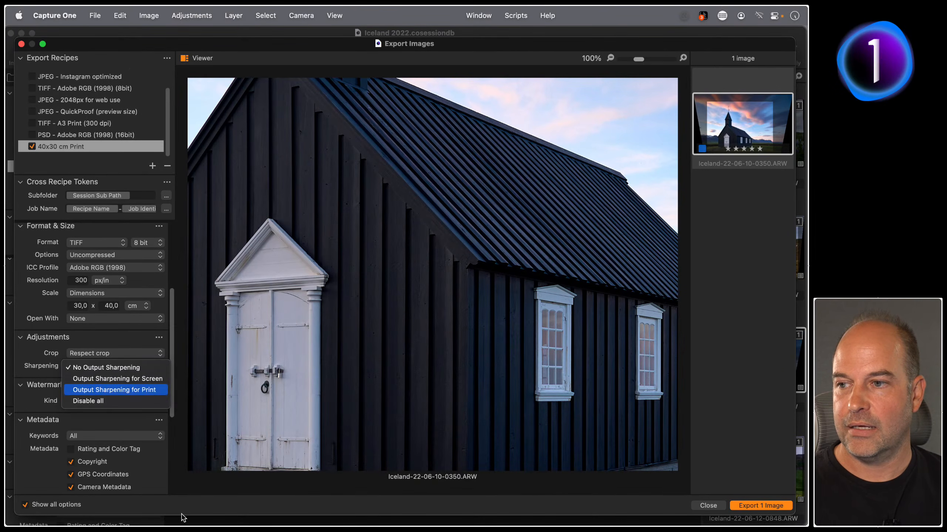
pyautogui.click(123, 388)
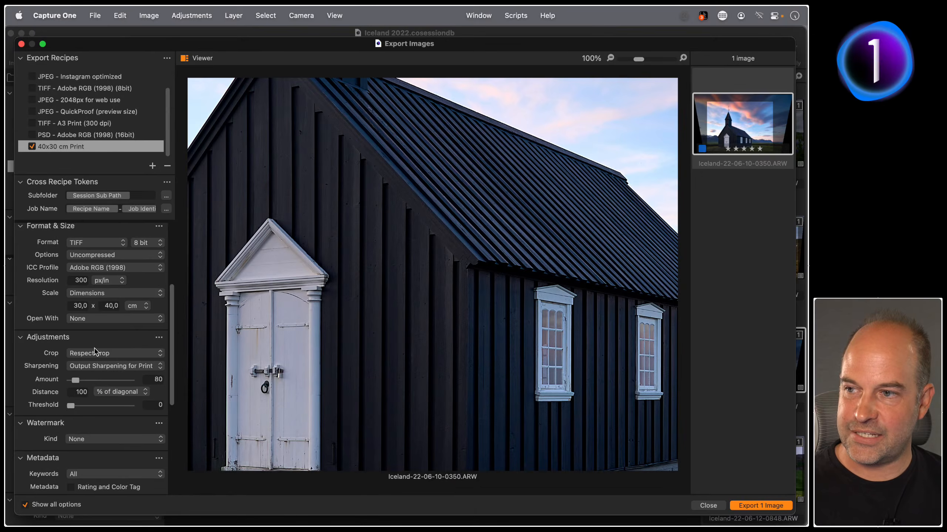
# Reselect the 40x30 cm Print recipe and close the Export Images window without exporting
pyautogui.click(76, 90)
pyautogui.click(77, 146)
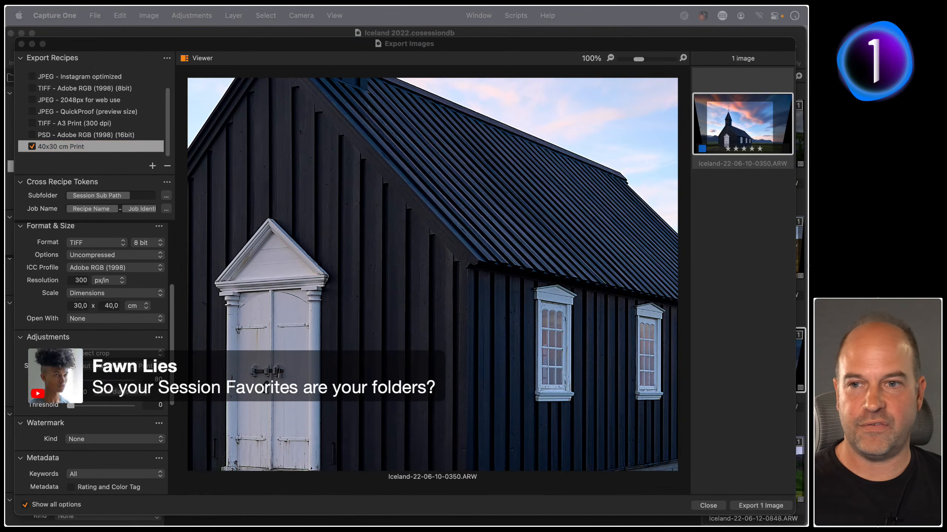
pyautogui.click(708, 506)
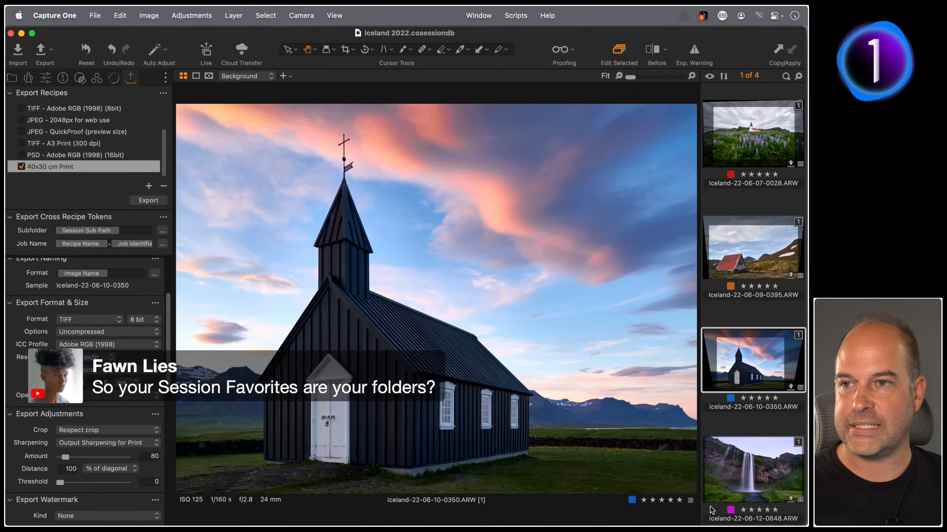
# Open the session's Iceland 2022 folder in Finder from the session document's path
pyautogui.keyDown('super'); pyautogui.click(361, 36); pyautogui.keyUp('super')
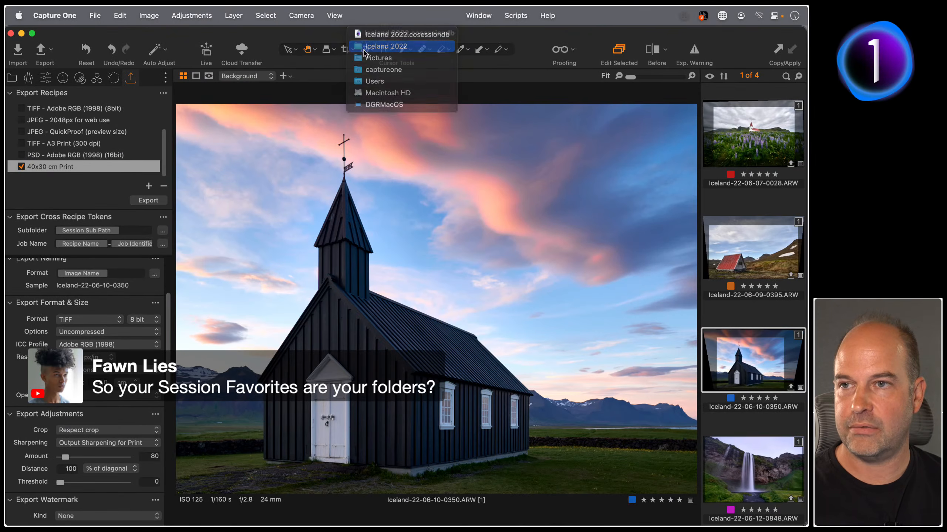
pyautogui.click(364, 44)
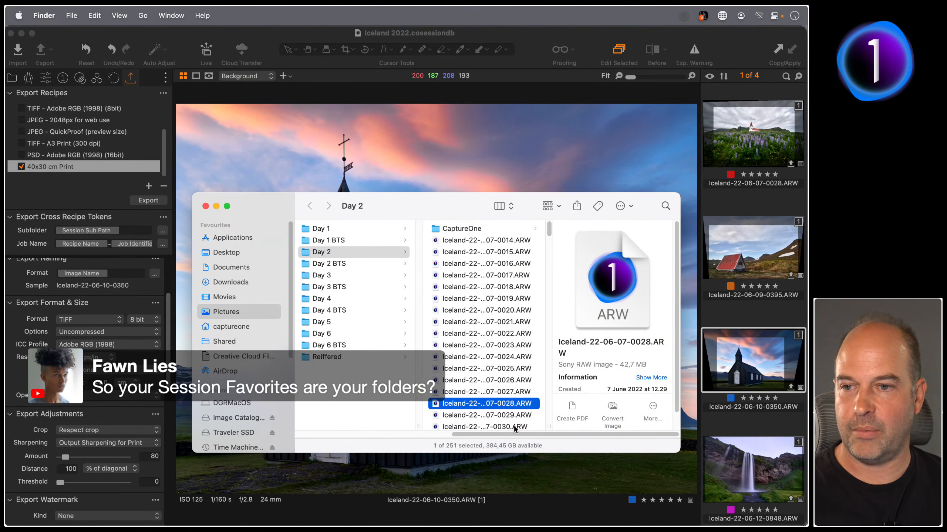
# Show the subfolders of Iceland 2022's Capture folder in Finder and switch back to the session library in Capture One
pyautogui.hscroll(-5, 514, 429)
pyautogui.click(475, 229)
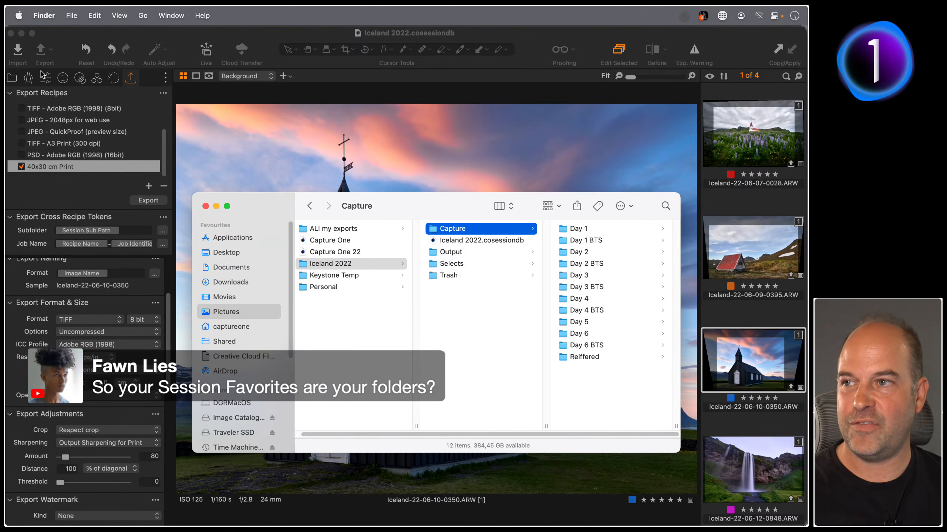
pyautogui.click(17, 80)
pyautogui.click(11, 78)
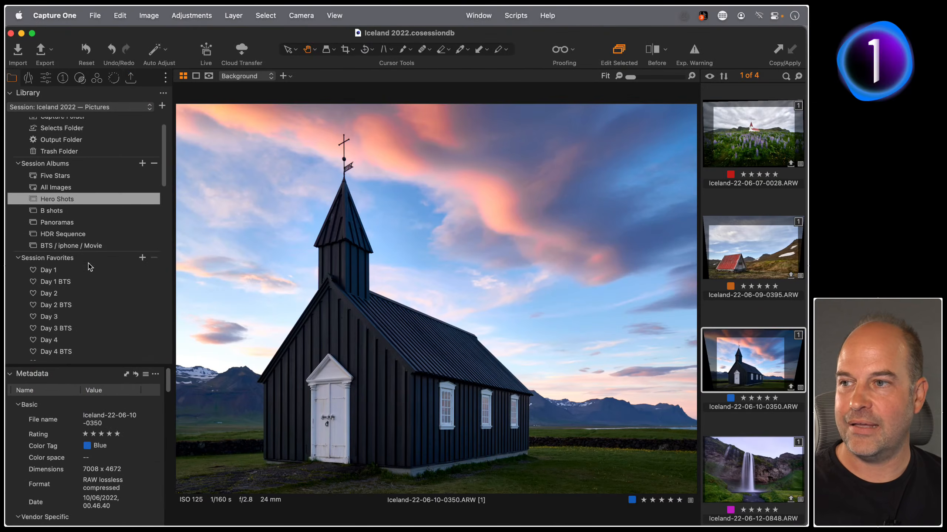
# Browse the session favorites from Day 1 through Day 3 BTS to see the images in each
pyautogui.scroll(-5, 90, 265)
pyautogui.click(59, 163)
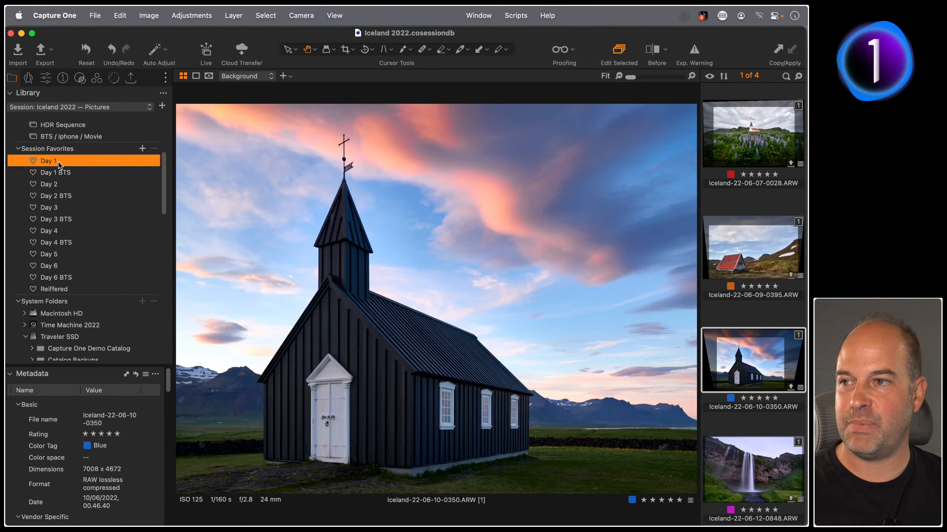
pyautogui.click(60, 172)
pyautogui.click(66, 184)
pyautogui.click(77, 196)
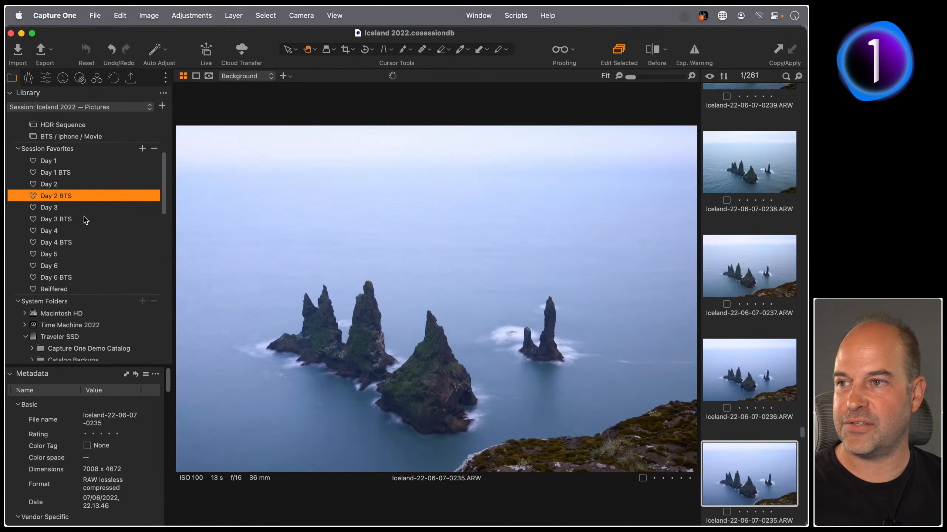
pyautogui.click(81, 222)
# Compare the favorites with the Traveler SSD's Iceland 2022 Capture subfolders and view the Day 4 and Day 5 favorites
pyautogui.scroll(-8, 92, 305)
pyautogui.scroll(3, 83, 239)
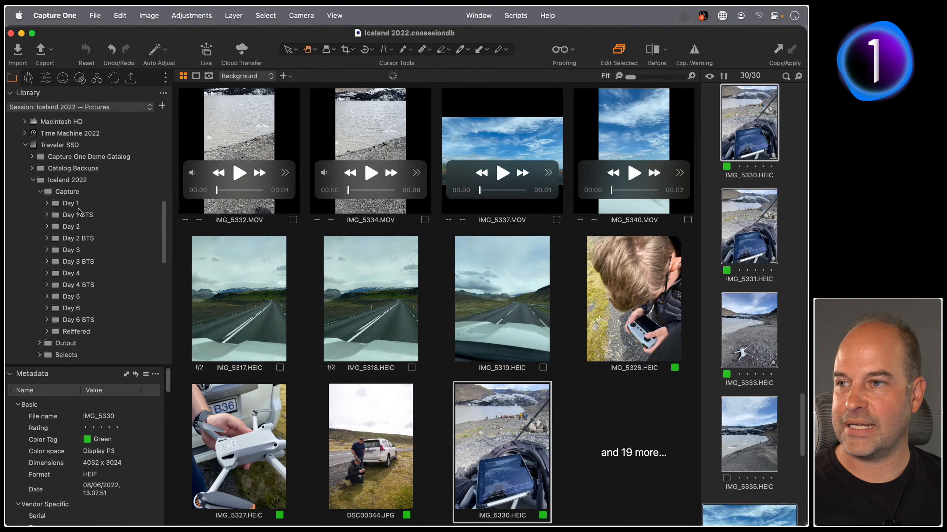
pyautogui.scroll(5, 91, 257)
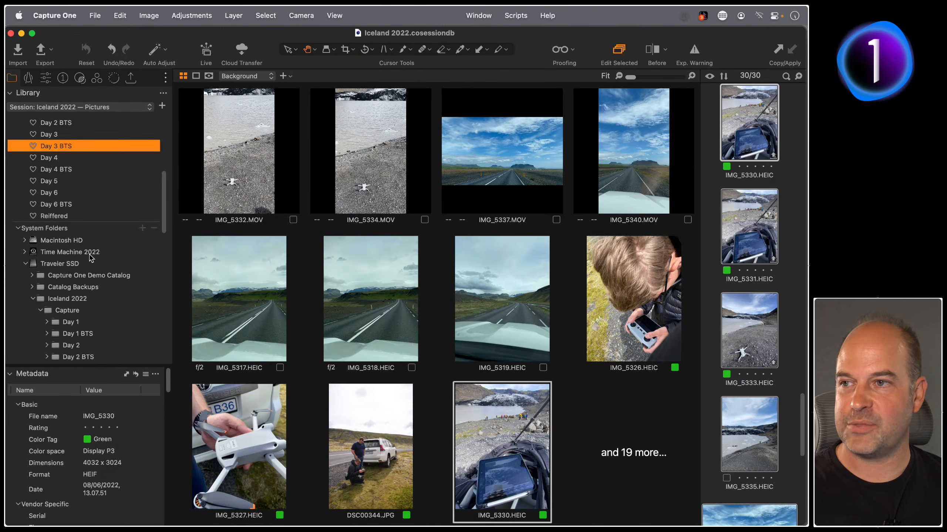
pyautogui.scroll(5, 90, 258)
pyautogui.click(64, 231)
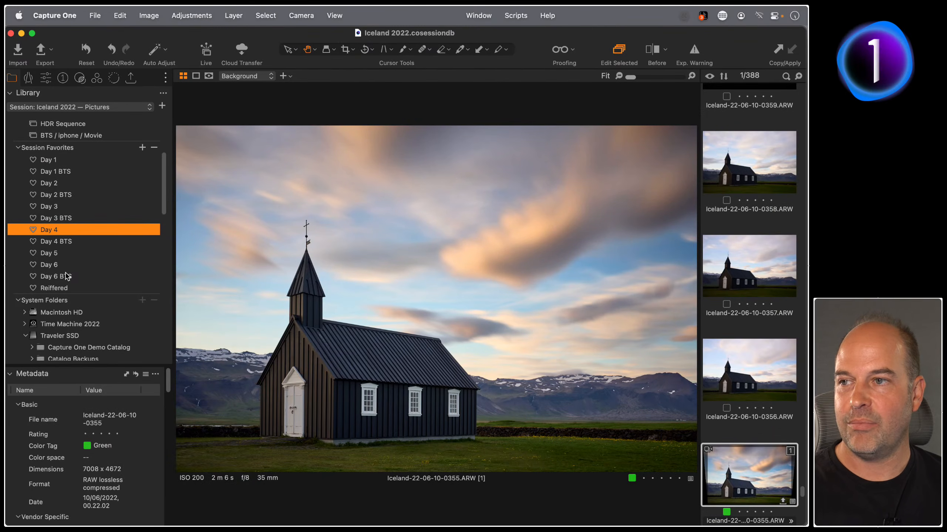
pyautogui.click(63, 254)
# Examine the favorited Day folders under Pictures > Iceland 2022 > Capture and return to the Hero Shots album
pyautogui.scroll(3, 75, 245)
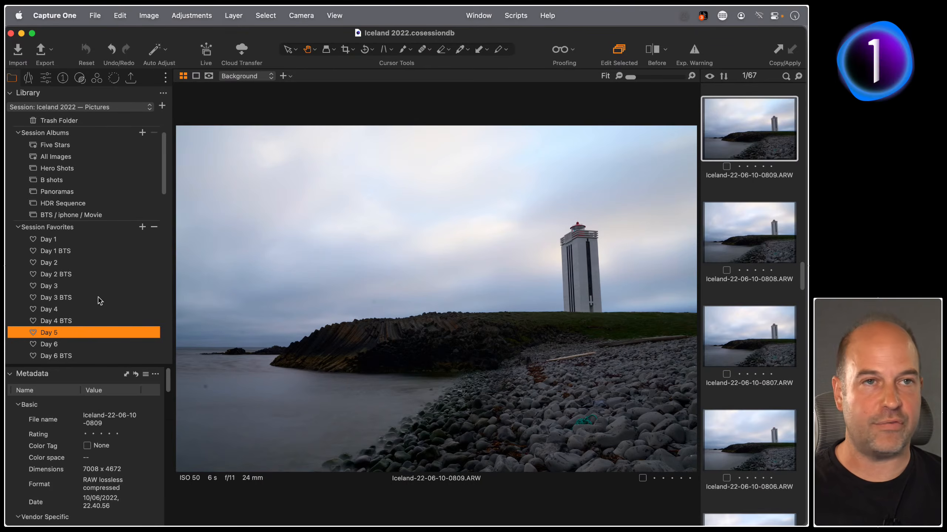
pyautogui.scroll(-10, 104, 297)
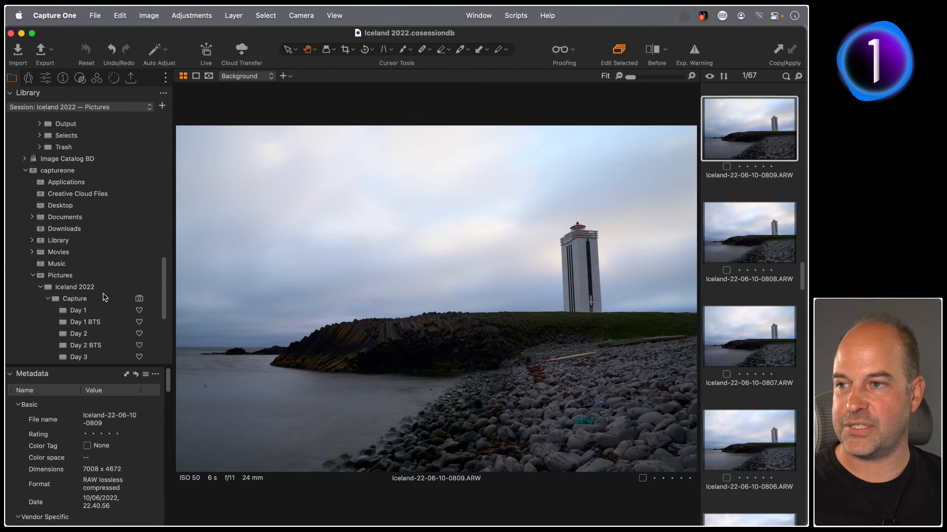
pyautogui.scroll(10, 100, 221)
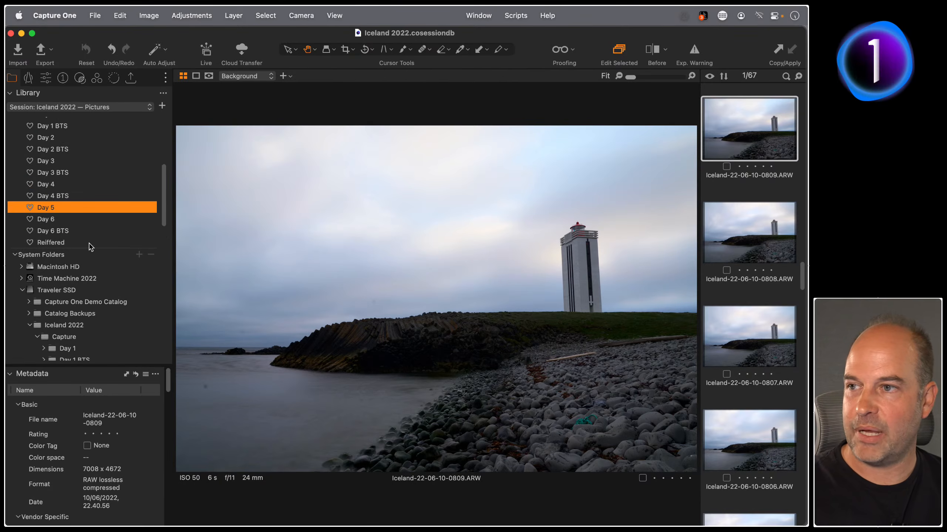
pyautogui.scroll(6, 90, 247)
pyautogui.click(79, 226)
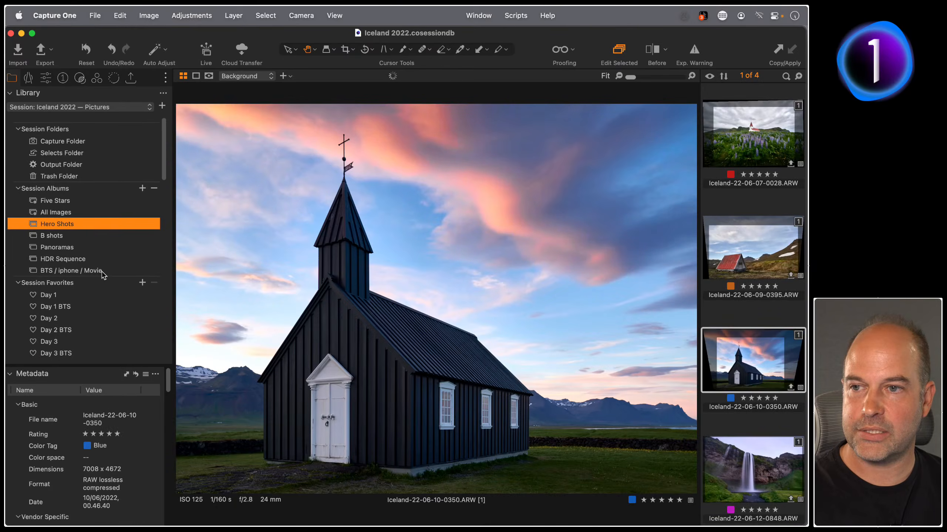
pyautogui.press('super+Tab')
pyautogui.press('super+Tab')
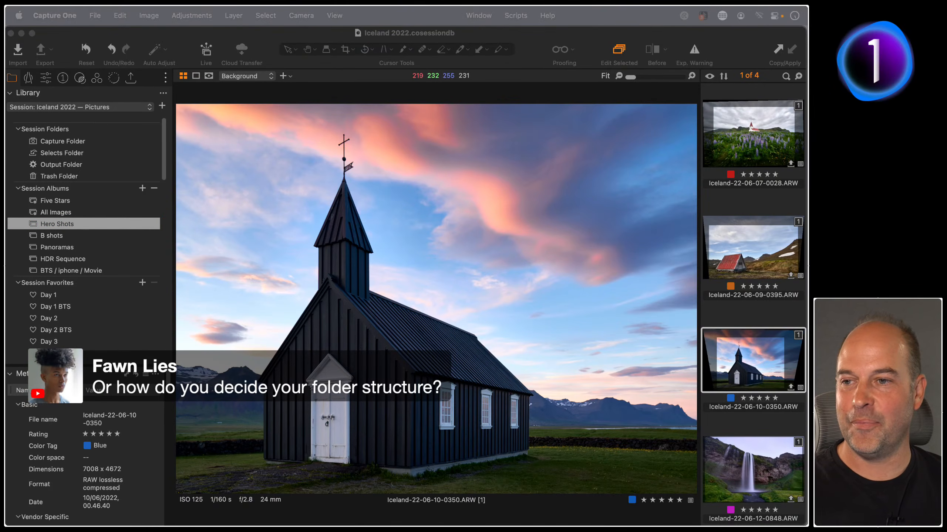
pyautogui.click(333, 336)
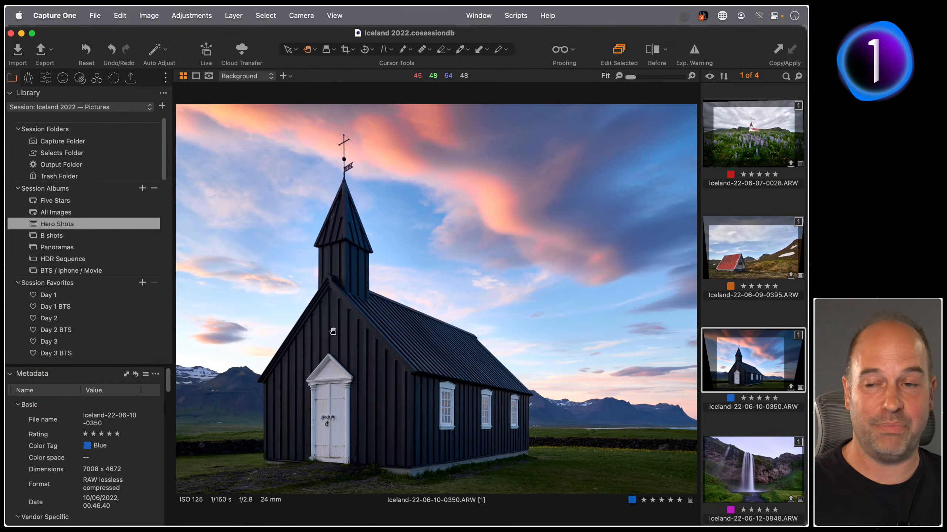
# Switch to Finder, inspect the contents of the Day 1 and Day 1 BTS folders, and return to Capture One
pyautogui.press('super+Tab')
pyautogui.press('super+Tab')
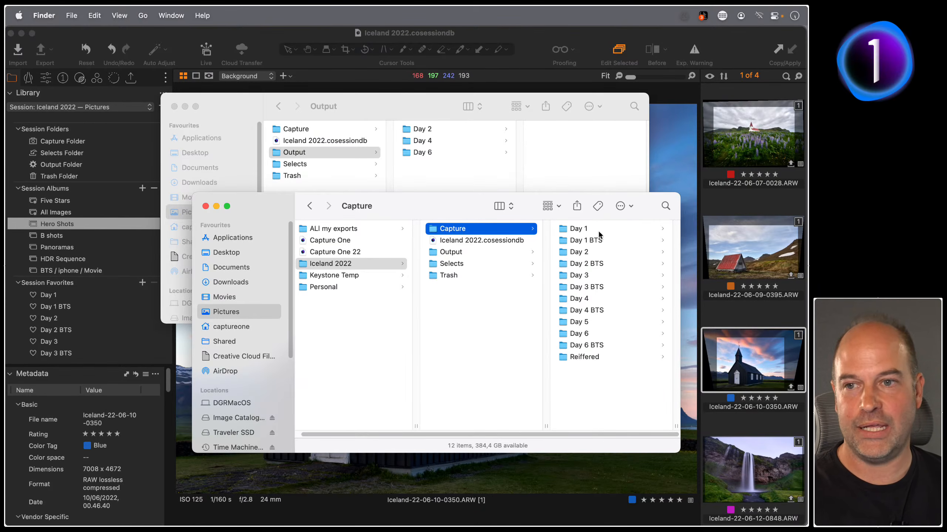
pyautogui.click(582, 228)
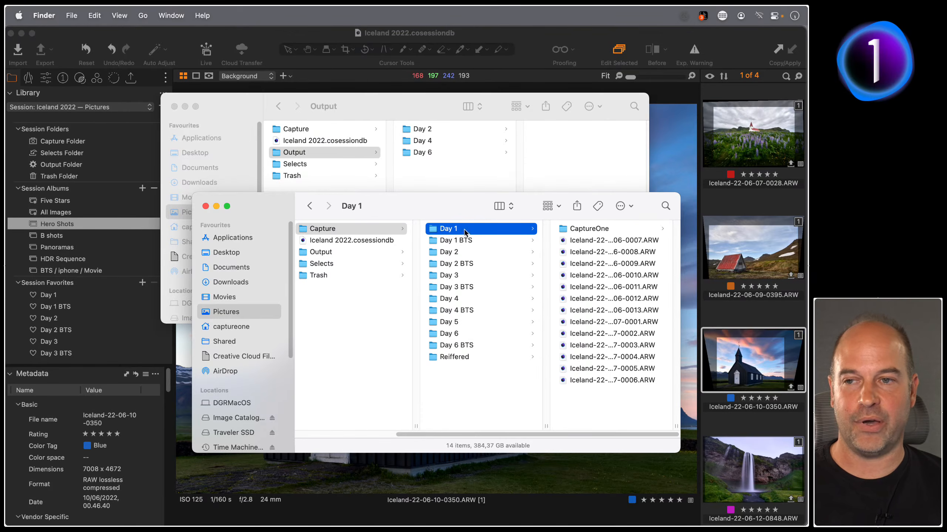
pyautogui.click(481, 241)
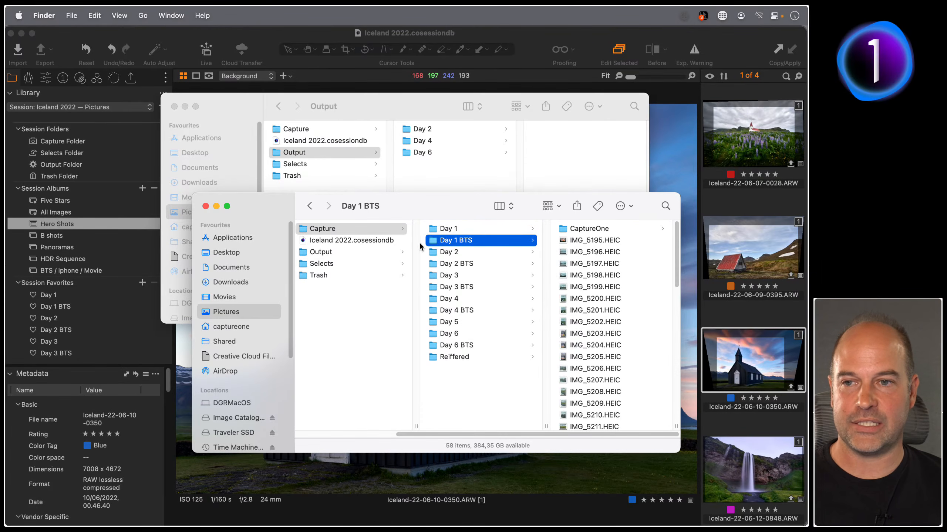
pyautogui.click(451, 228)
pyautogui.click(667, 163)
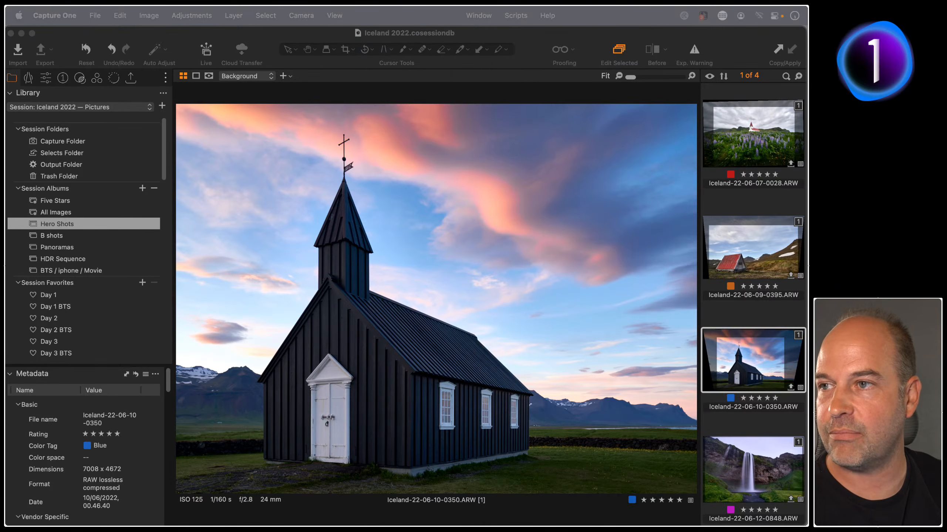
# Review the ICC profile choices in the 40x30 cm Print recipe's format settings without changing the profile
pyautogui.click(127, 78)
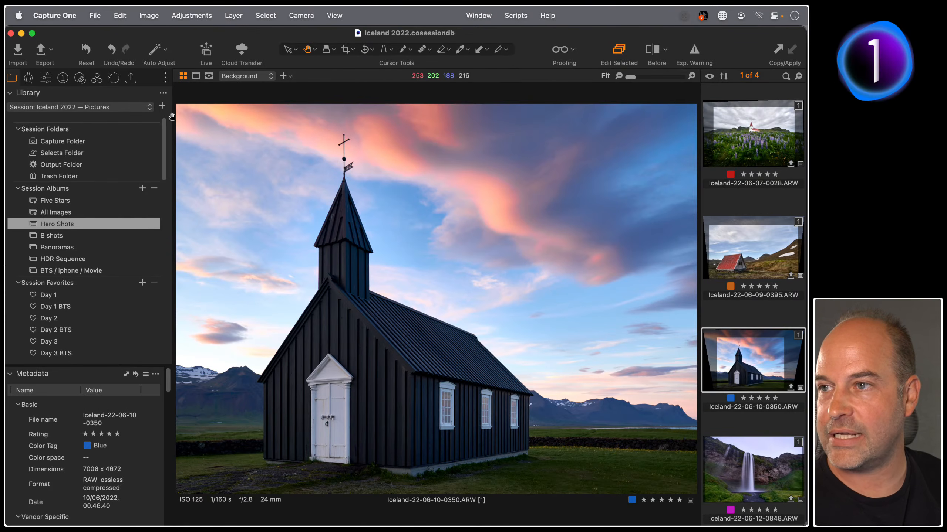
pyautogui.click(130, 82)
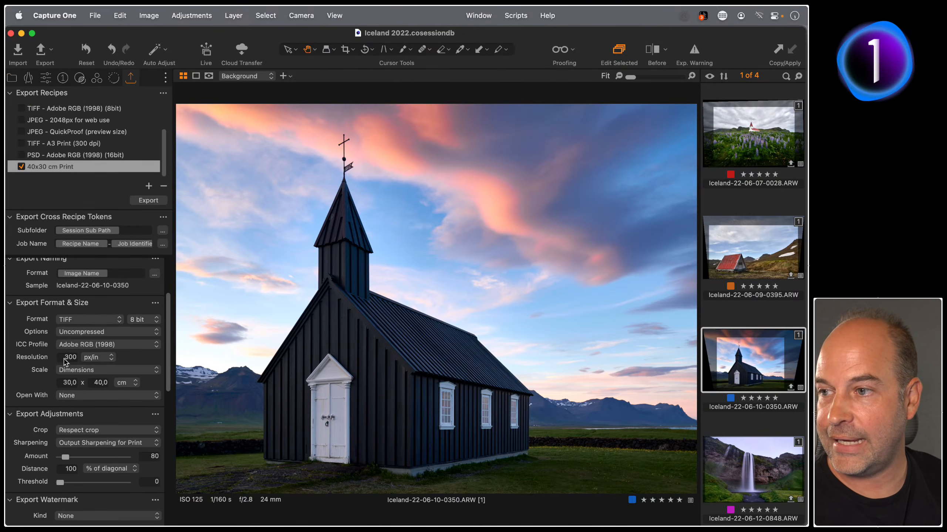
pyautogui.click(78, 347)
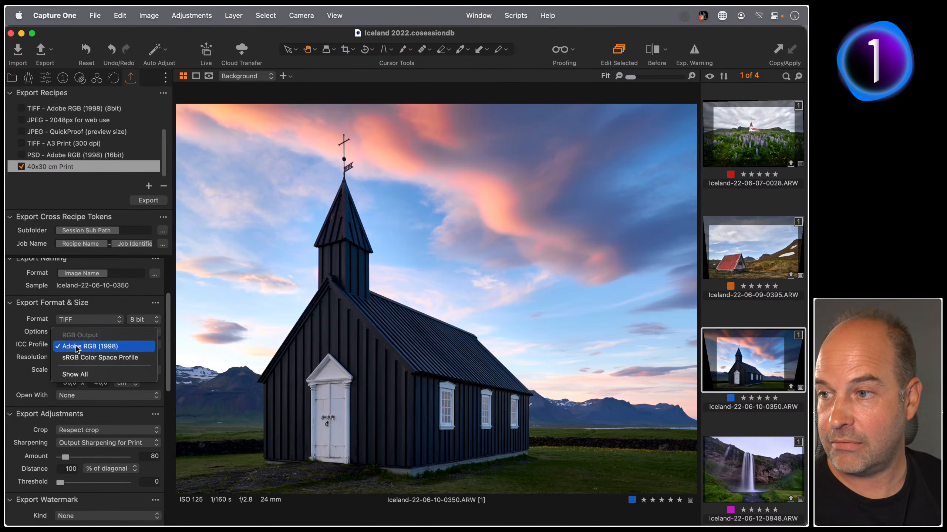
pyautogui.click(20, 346)
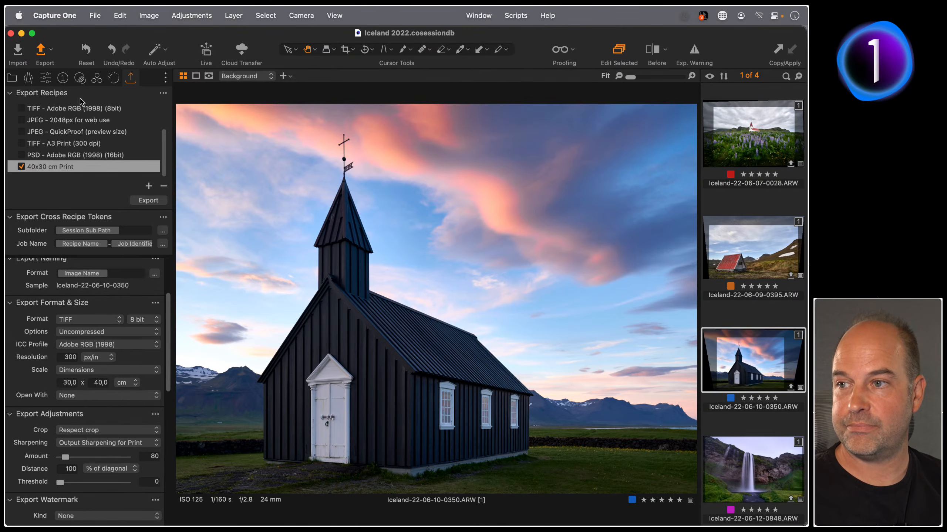
# Open the Export Images window for the church photo and list all available ICC profiles
pyautogui.press('super+d')
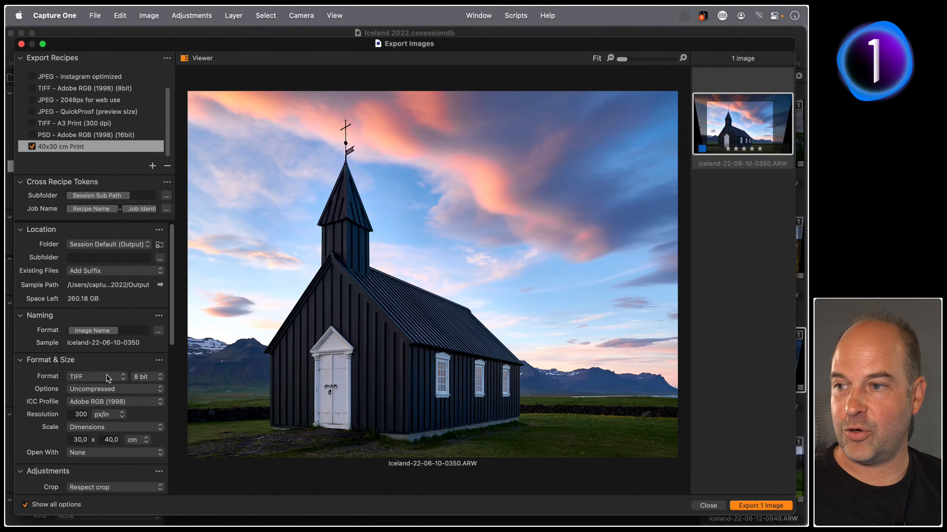
pyautogui.click(106, 401)
pyautogui.click(100, 432)
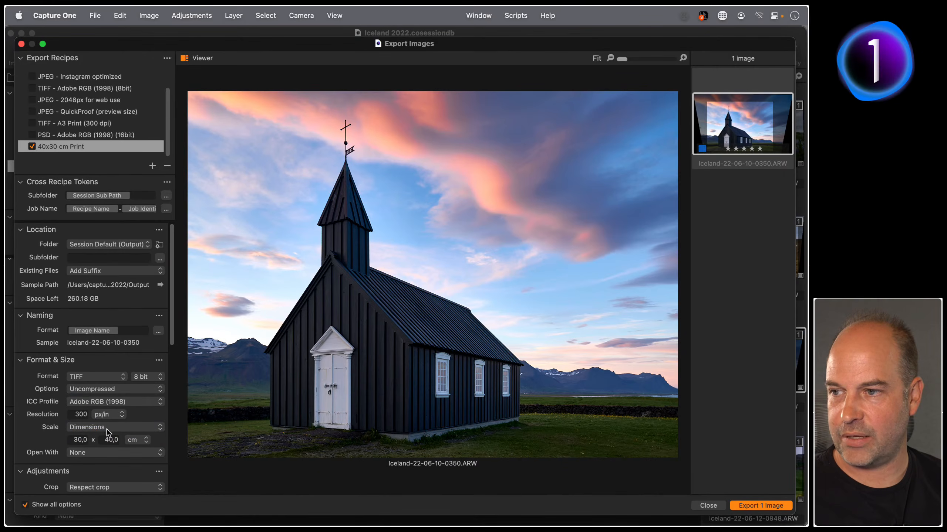
# Preview the 40x30 cm Print recipe with the EuroscaleCoated ICC profile and set it back to Adobe RGB (1998)
pyautogui.click(135, 402)
pyautogui.scroll(-10, 136, 291)
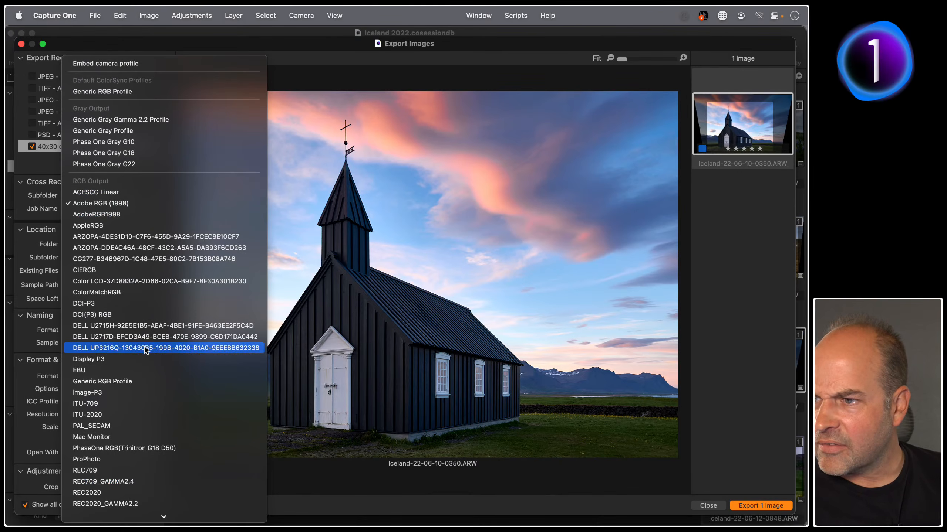
pyautogui.moveTo(127, 525)
pyautogui.scroll(-5, 133, 488)
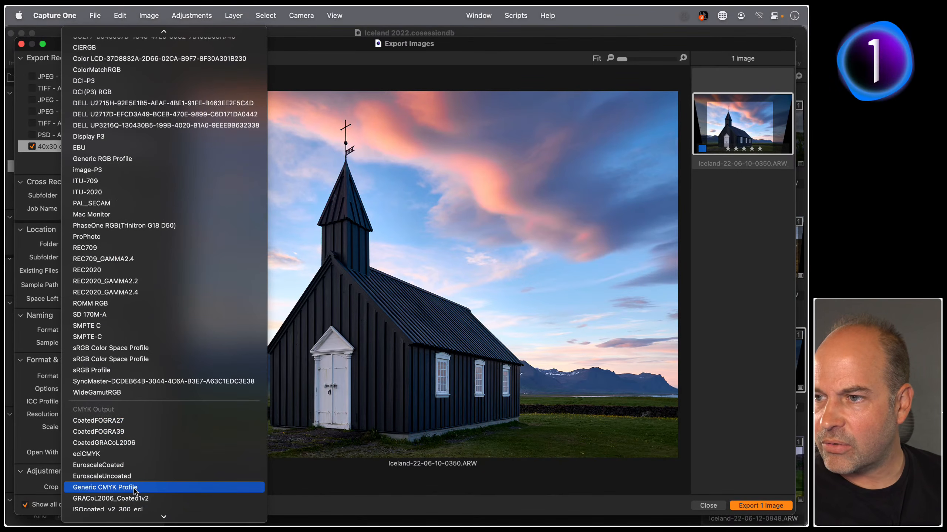
pyautogui.scroll(-5, 135, 489)
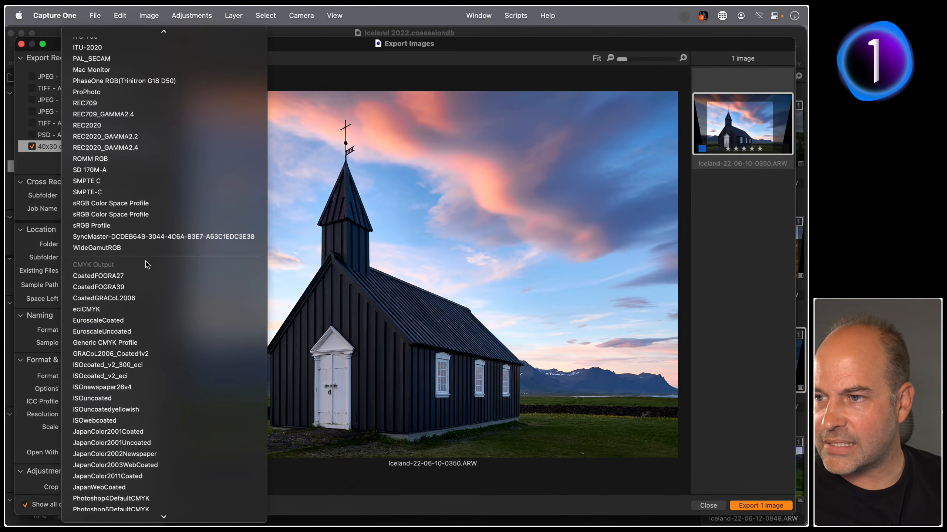
pyautogui.click(141, 321)
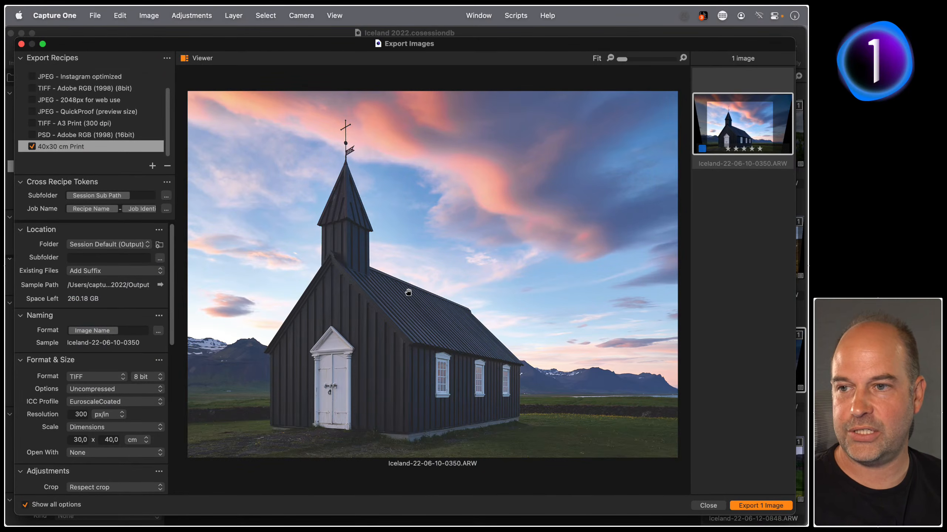
pyautogui.click(97, 402)
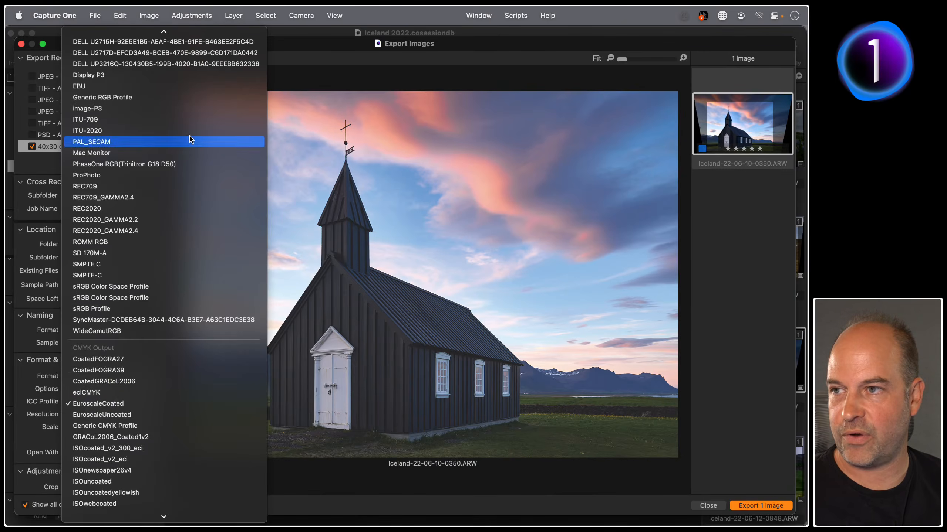
pyautogui.scroll(10, 179, 134)
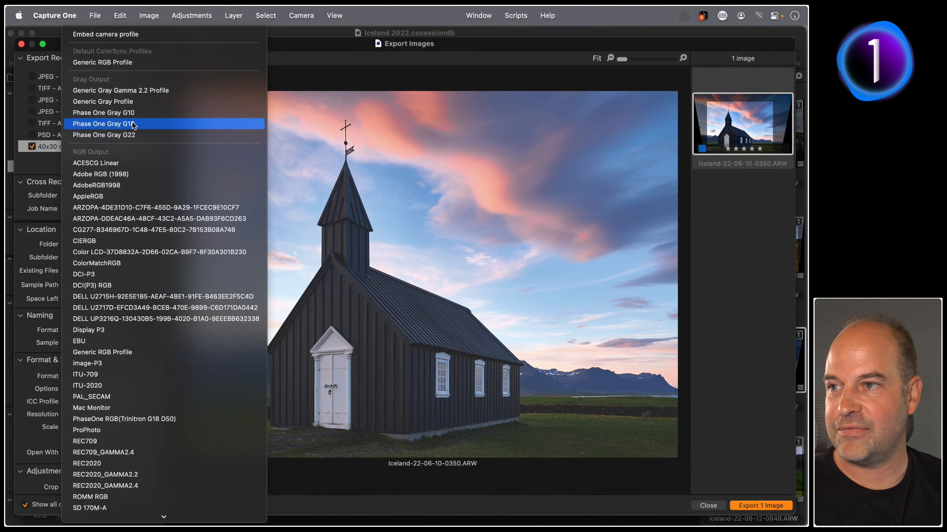
pyautogui.click(119, 174)
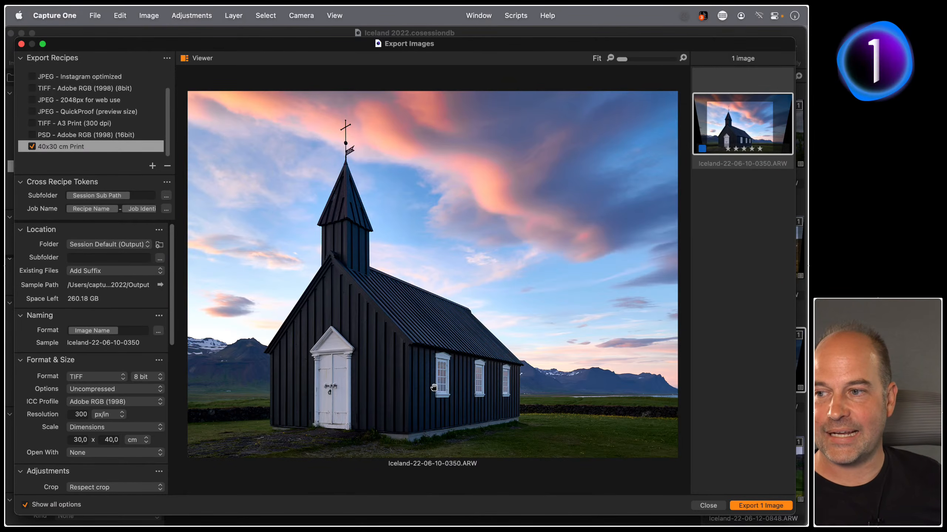
# Set the 40x30 cm Print recipe's resolution to 50 px/in and check the effect in the preview and export summary
pyautogui.click(78, 414)
pyautogui.click(95, 403)
pyautogui.click(93, 404)
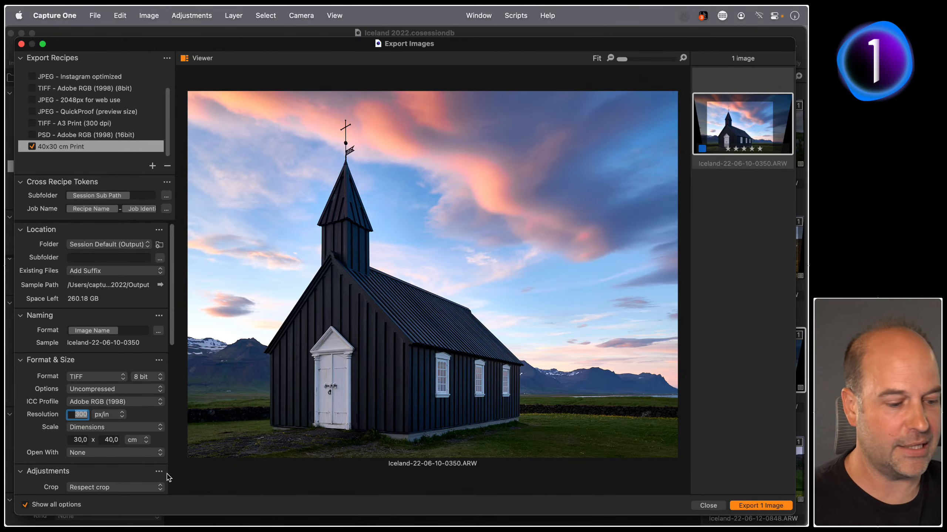
pyautogui.write('50')
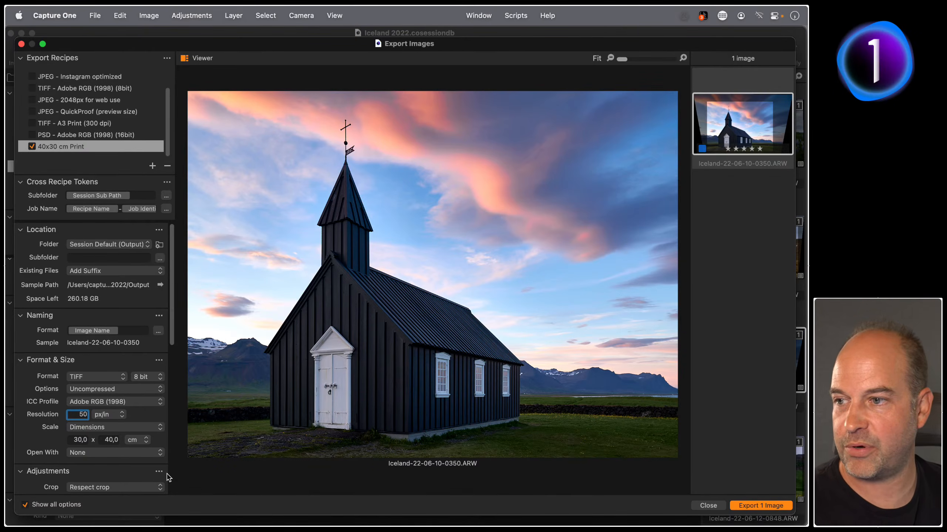
pyautogui.moveTo(171, 332); pyautogui.dragTo(186, 484)
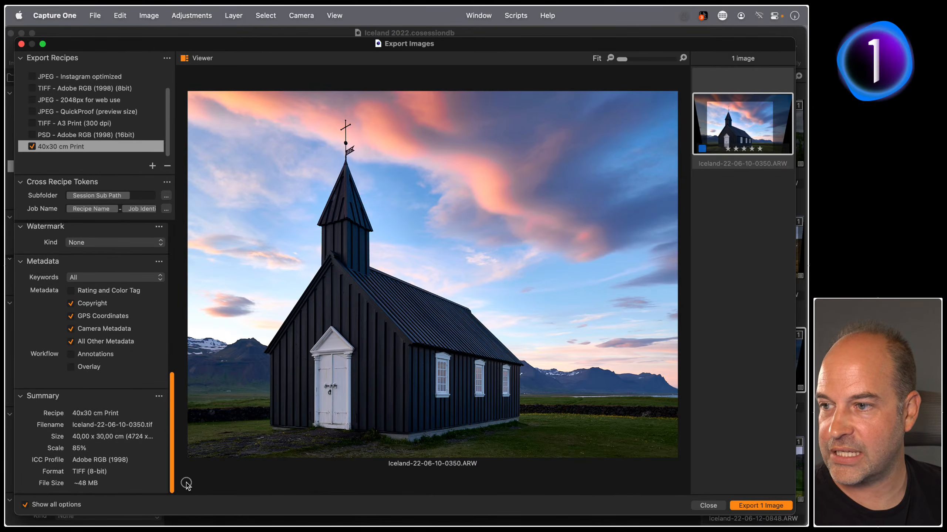
pyautogui.moveTo(174, 425); pyautogui.dragTo(173, 455)
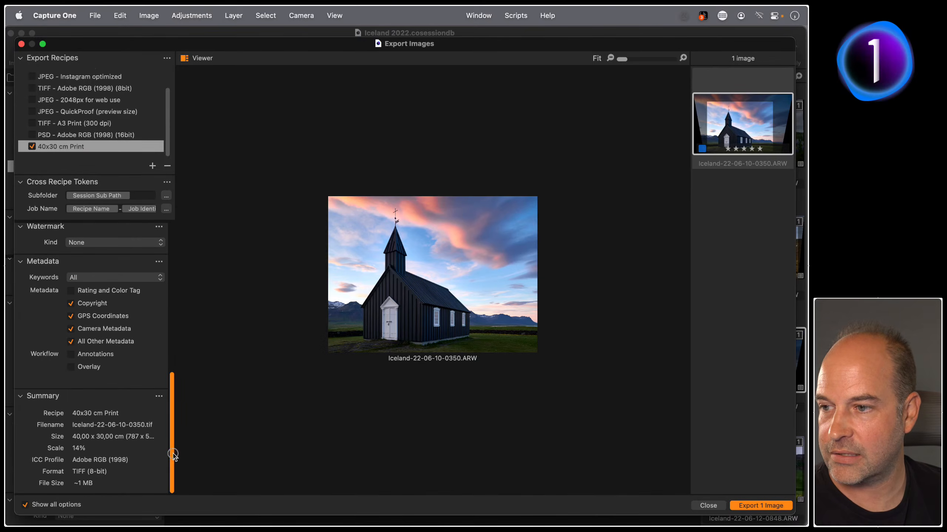
# Set the 40x30 cm Print recipe's resolution to 300 px/in and check the export summary
pyautogui.moveTo(171, 417); pyautogui.dragTo(175, 316)
pyautogui.write('3')
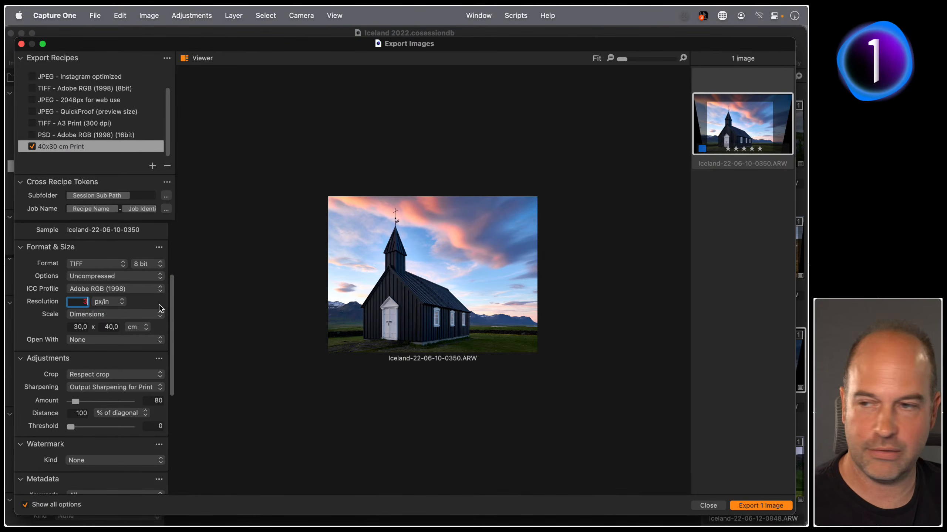
pyautogui.write('00')
pyautogui.press('Return')
pyautogui.moveTo(172, 373); pyautogui.dragTo(178, 469)
pyautogui.moveTo(174, 437); pyautogui.dragTo(187, 361)
pyautogui.scroll(2, 175, 308)
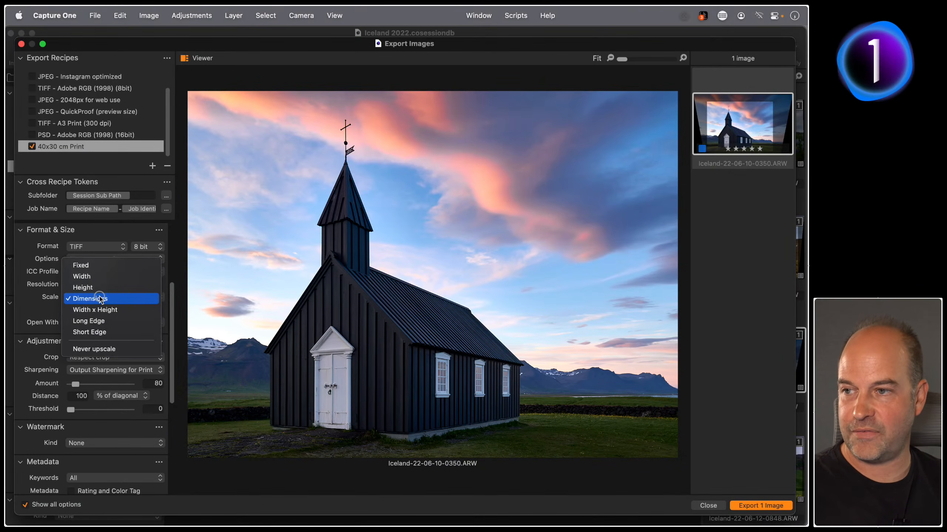
# Review the 40x30 cm Print recipe's scale modes, keep Dimensions, and close the Export Images window
pyautogui.click(103, 297)
pyautogui.click(134, 298)
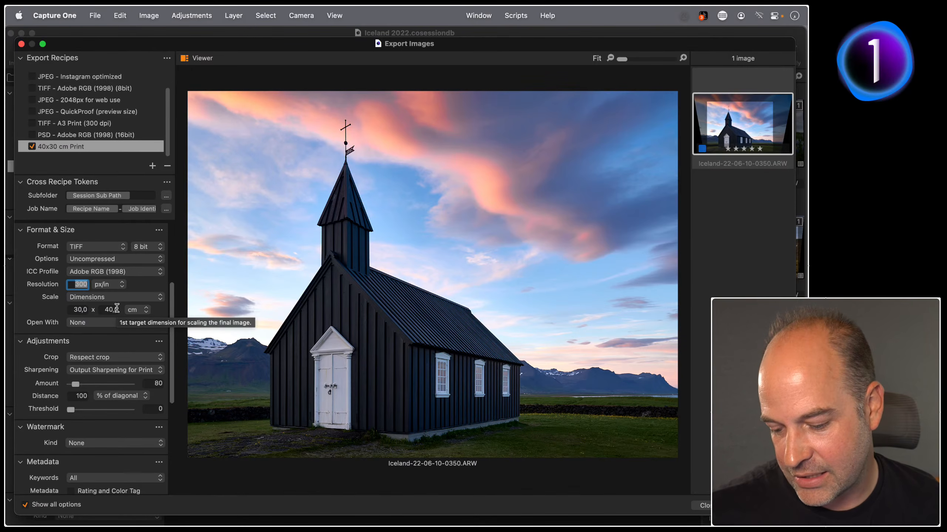
pyautogui.click(702, 505)
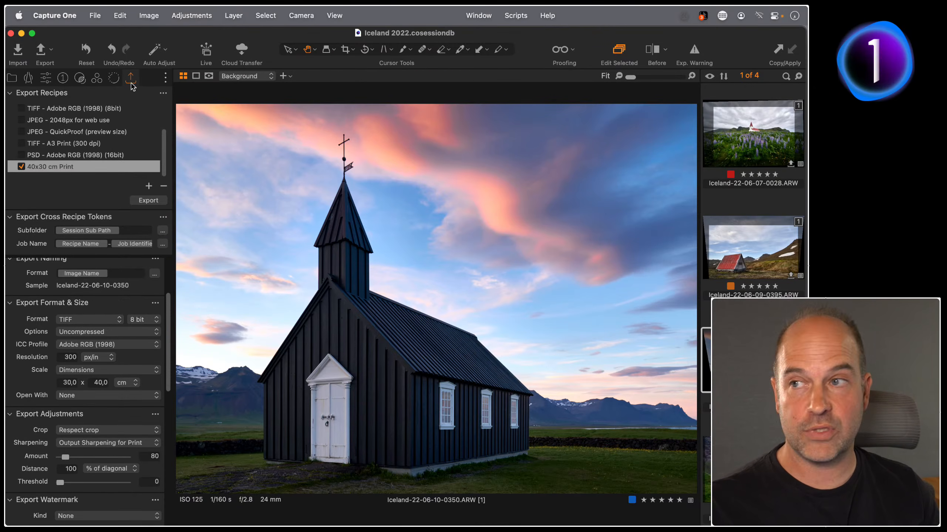
# Show the adjustment tools, open and close the Export Images window, and look at the Export with previous settings command
pyautogui.click(30, 79)
pyautogui.click(46, 79)
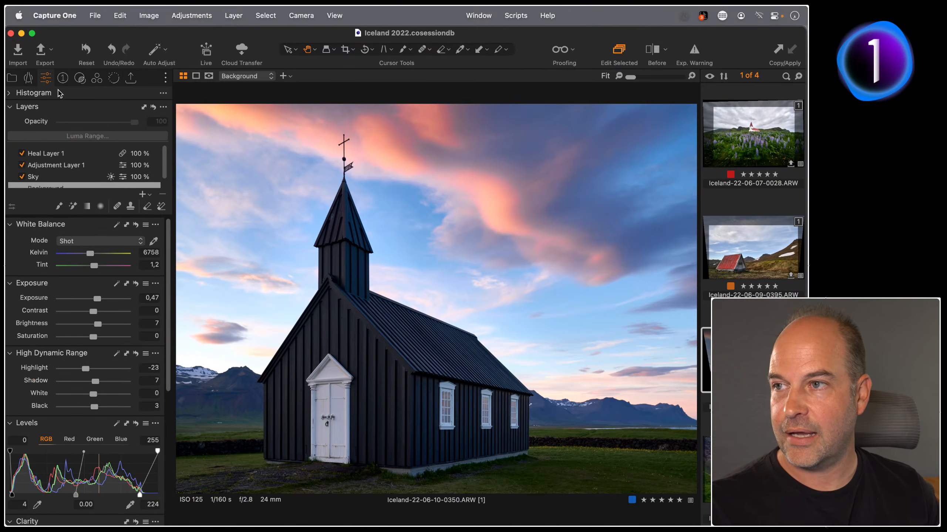
pyautogui.click(41, 54)
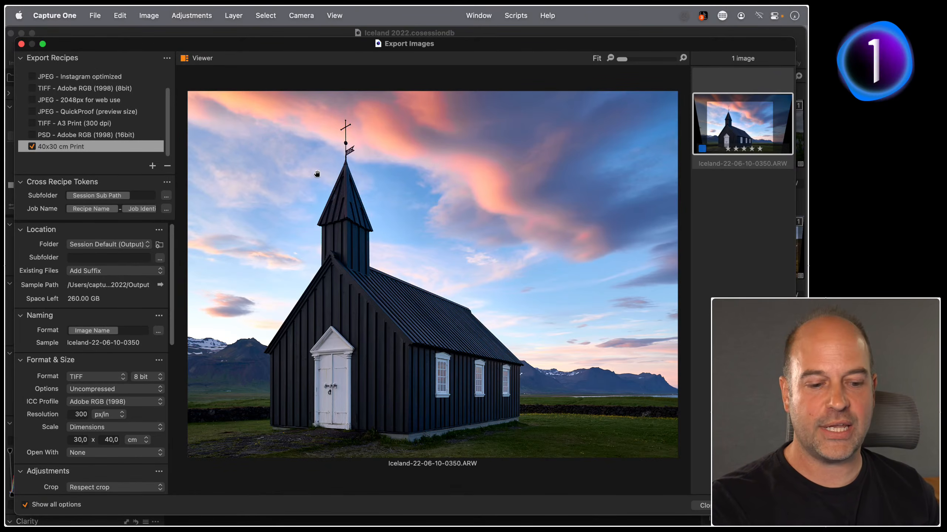
pyautogui.press('Escape')
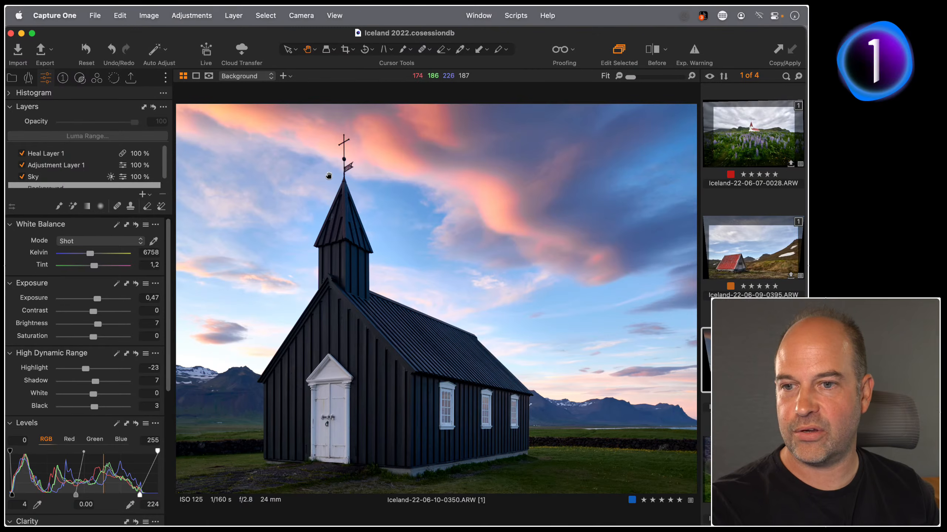
pyautogui.click(55, 52)
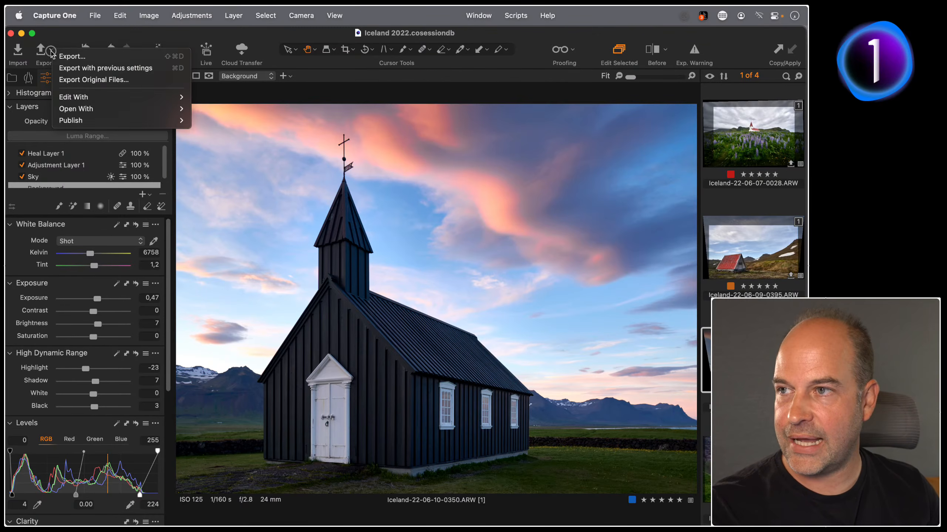
pyautogui.click(170, 71)
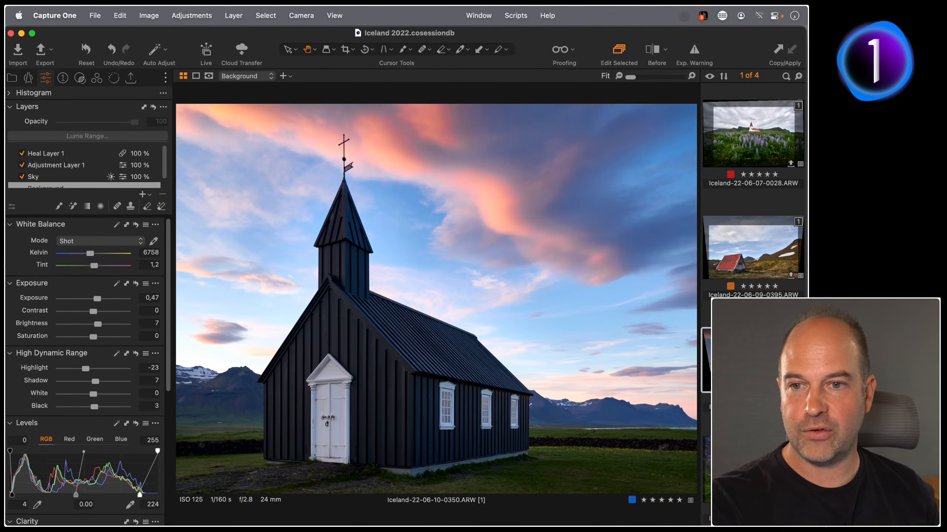
# Select the waterfall photo, show the export tools, and close the Events window
pyautogui.click(753, 470)
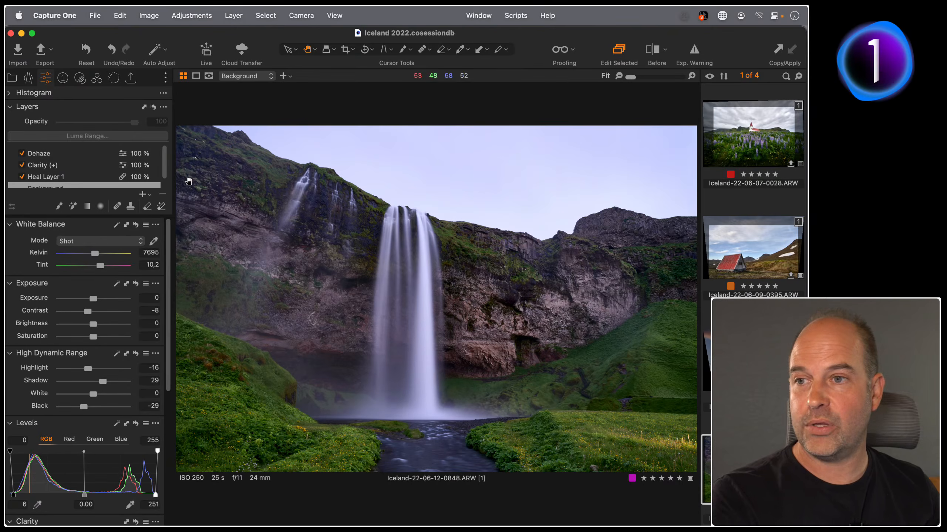
pyautogui.click(131, 78)
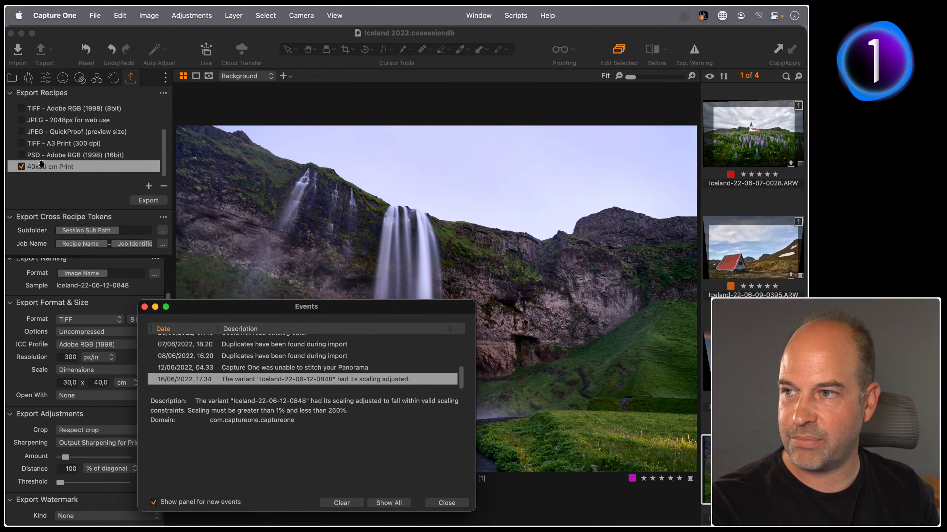
pyautogui.click(444, 503)
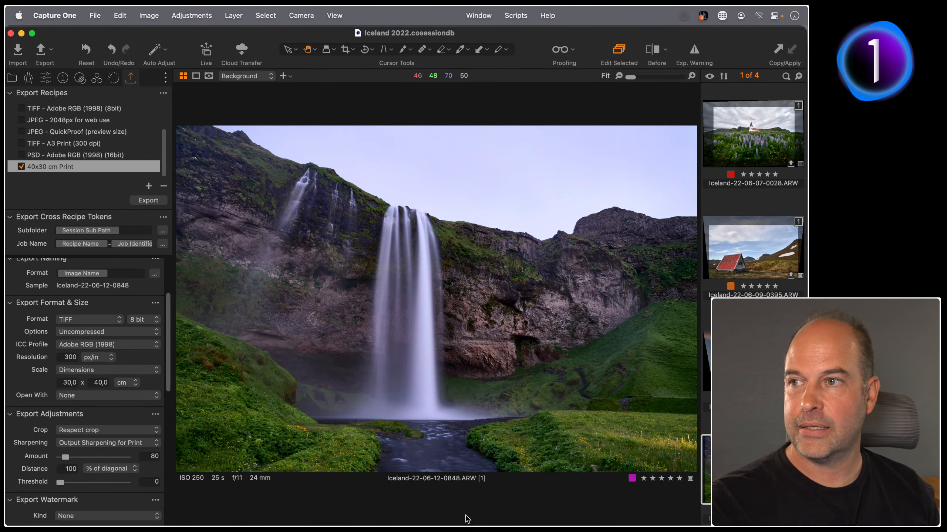
# Disable the 40x30 cm Print recipe, enable JPEG - Full size, highest quality instead, and return to the adjustment tools
pyautogui.click(49, 49)
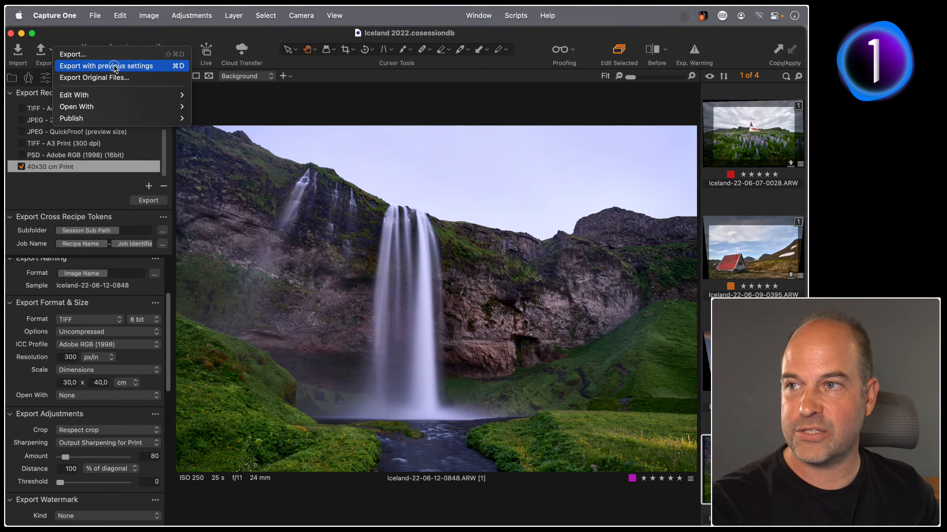
pyautogui.click(21, 166)
pyautogui.moveTo(164, 149); pyautogui.dragTo(140, 92)
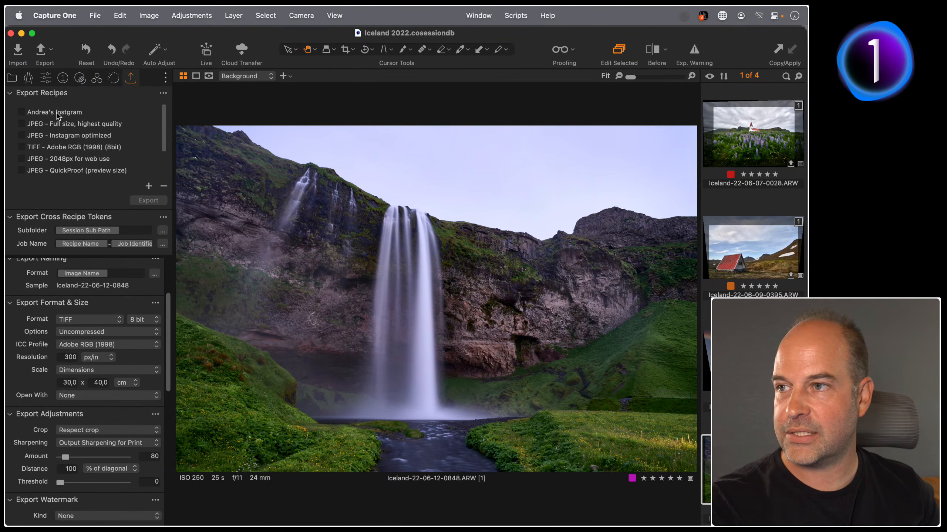
pyautogui.click(50, 124)
pyautogui.click(22, 124)
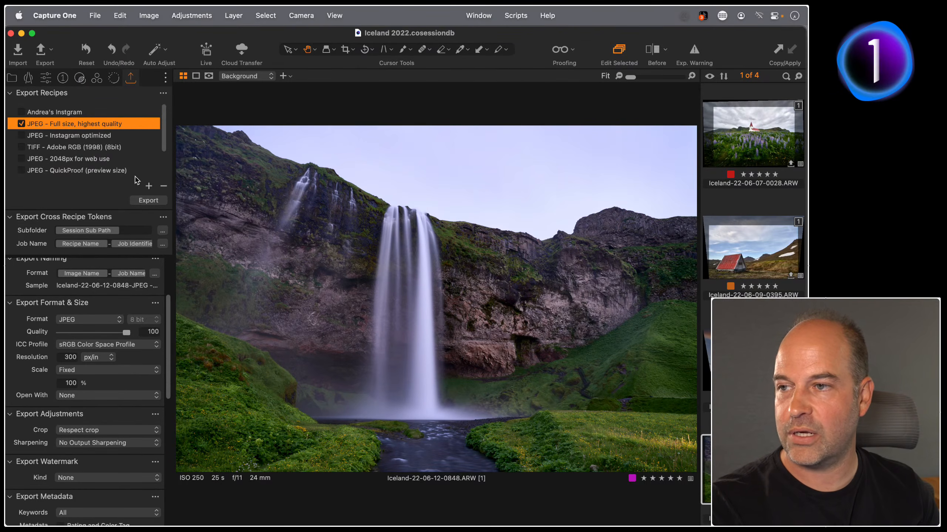
pyautogui.click(45, 77)
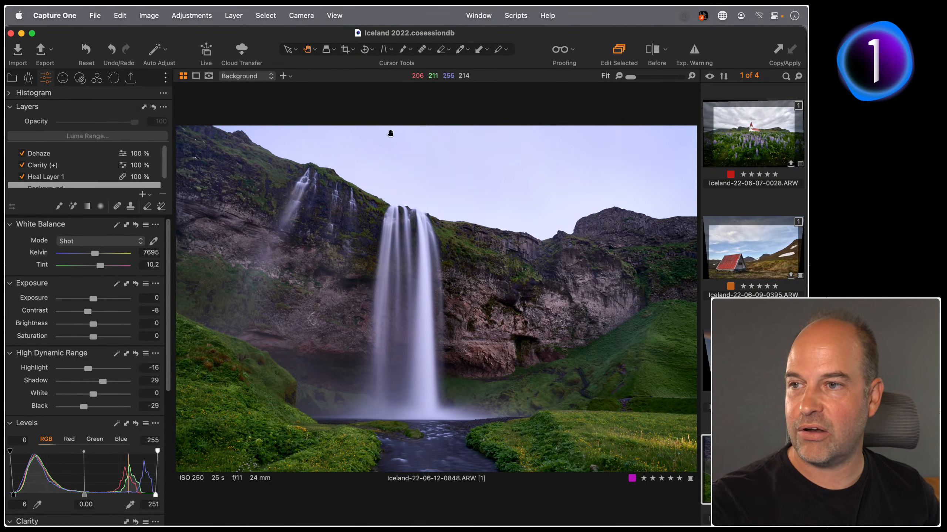